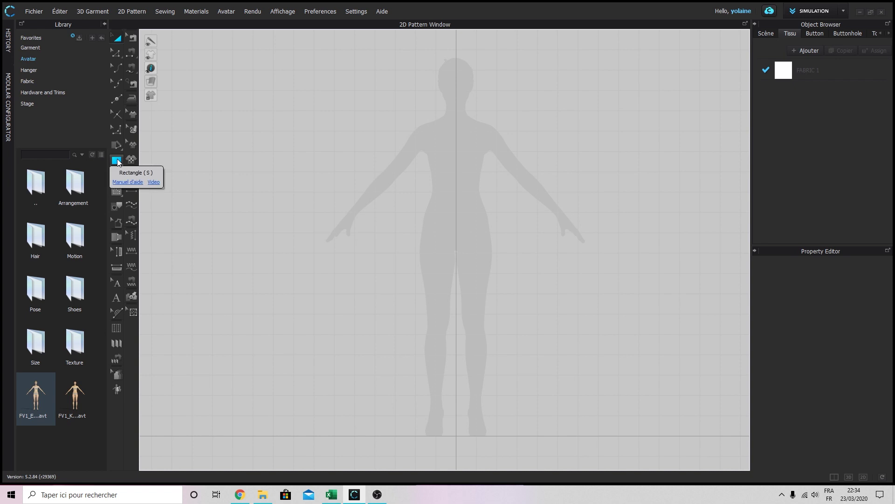
Create a single rectangular pattern piece 51 cm wide and 60 cm high
{"action": "left_click", "coordinate": [117, 160]}
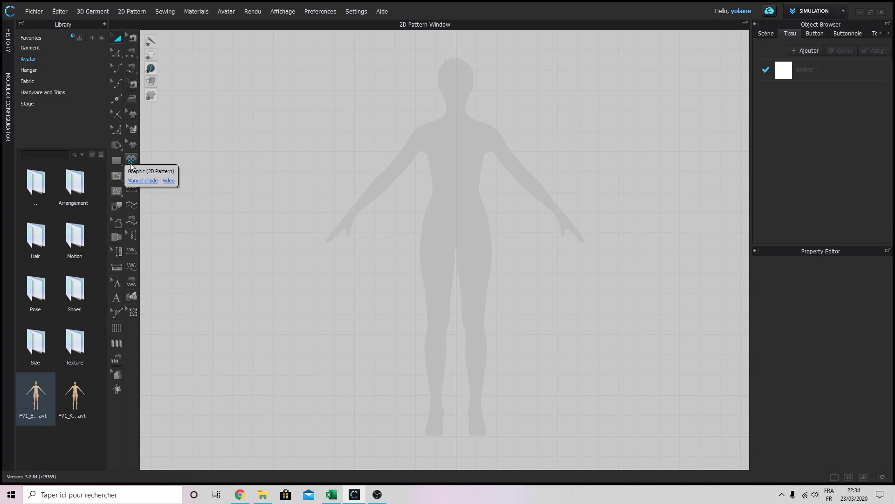
{"action": "left_click", "coordinate": [121, 162]}
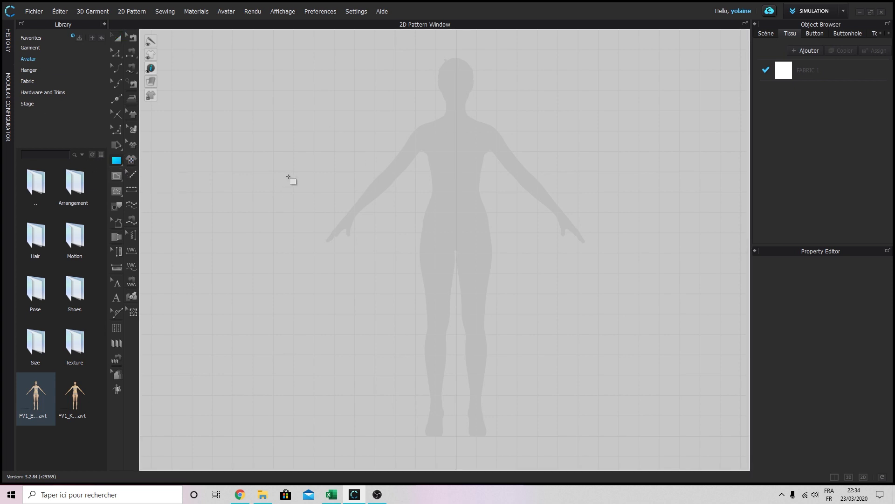
{"action": "left_click", "coordinate": [382, 197]}
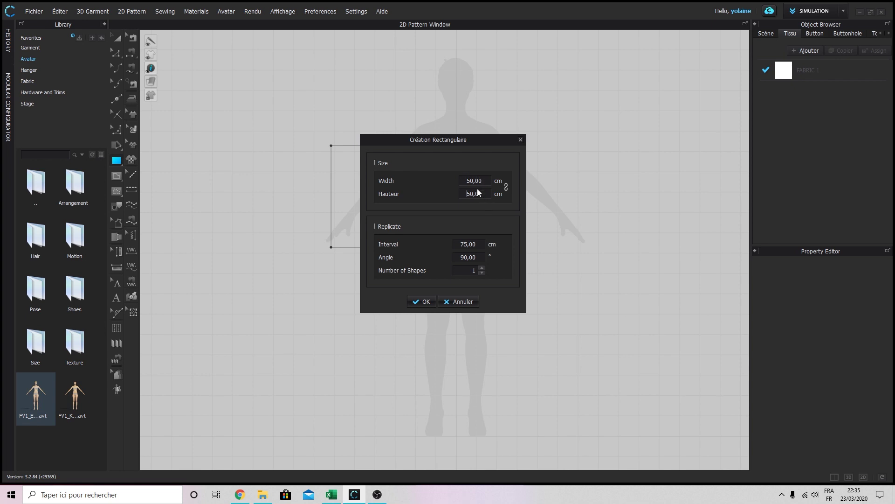
{"action": "double_click", "coordinate": [478, 192]}
{"action": "type", "text": "60"}
{"action": "left_click", "coordinate": [484, 182]}
{"action": "type", "text": "51"}
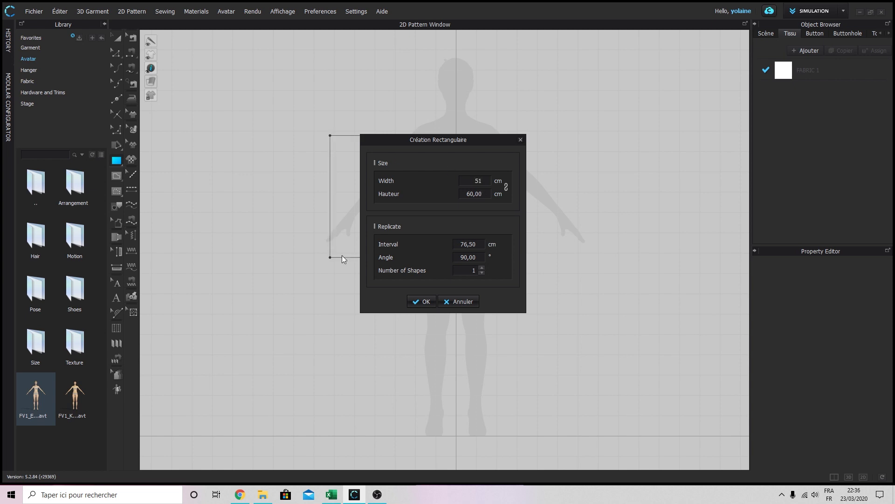
{"action": "left_click", "coordinate": [418, 301]}
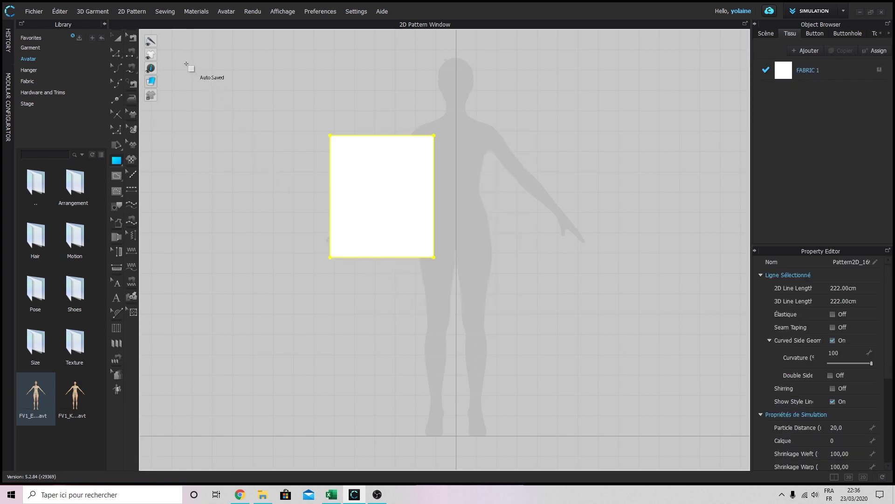
Move the rectangle over the avatar silhouette's hips and legs, centred on the vertical axis, and deselect it
{"action": "left_click", "coordinate": [117, 40]}
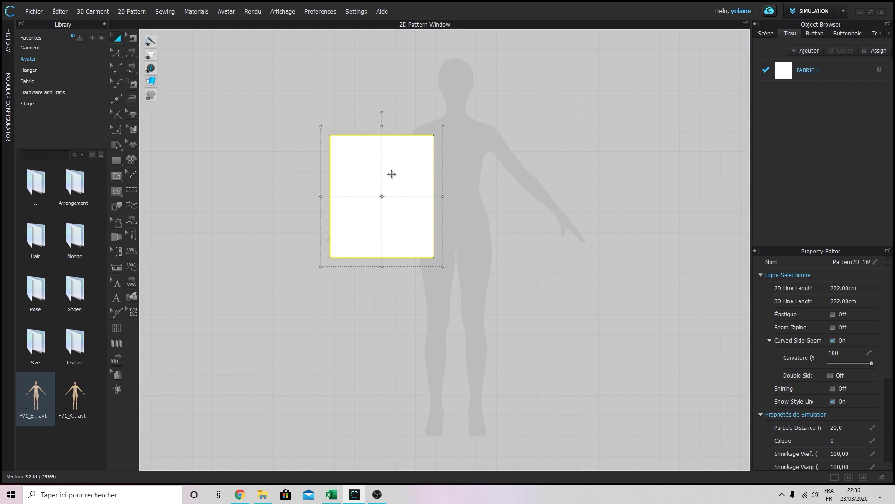
{"action": "left_click_drag", "start_coordinate": [402, 178], "coordinate": [469, 278]}
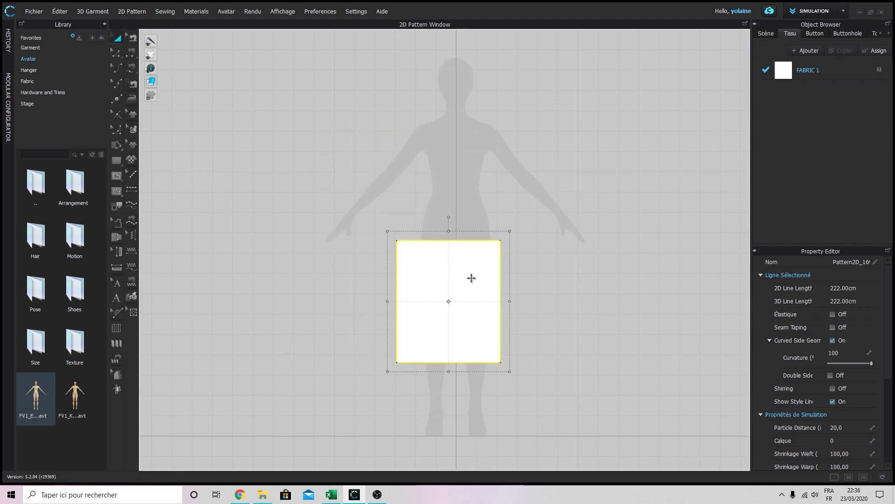
{"action": "left_click", "coordinate": [501, 164]}
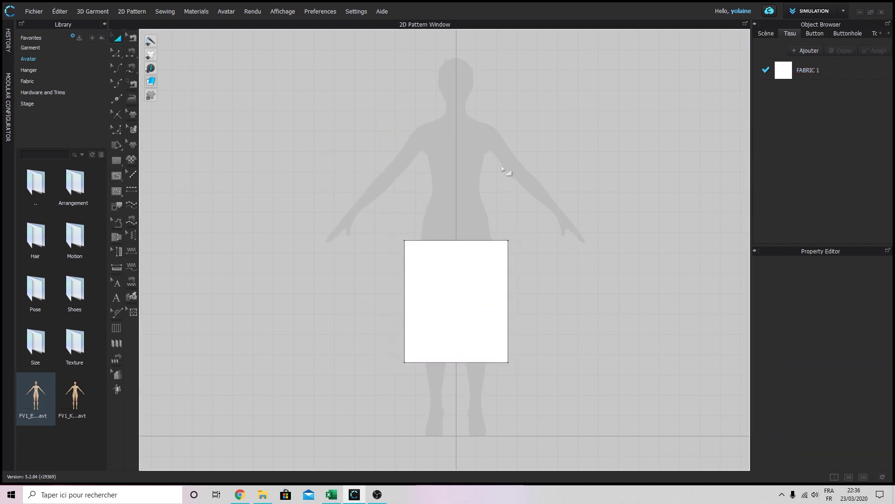
Examine the rectangle's edges and placement over the avatar silhouette up close in the 2D pattern view
{"action": "scroll", "coordinate": [532, 324], "scroll_direction": "up", "scroll_amount": 6}
{"action": "right_click_drag", "start_coordinate": [531, 324], "coordinate": [605, 185]}
{"action": "scroll", "coordinate": [605, 186], "scroll_direction": "down", "scroll_amount": 2}
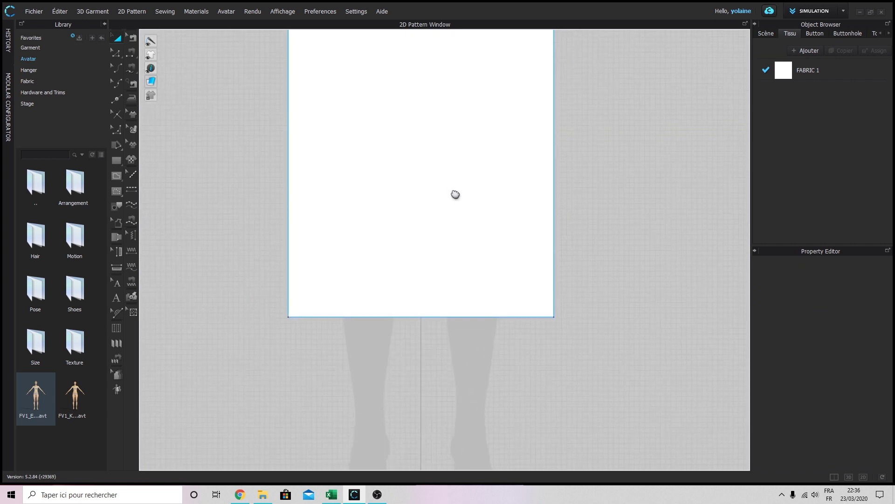
{"action": "right_click_drag", "start_coordinate": [455, 194], "coordinate": [472, 287]}
{"action": "scroll", "coordinate": [460, 244], "scroll_direction": "up", "scroll_amount": 3}
{"action": "scroll", "coordinate": [460, 244], "scroll_direction": "down", "scroll_amount": 4}
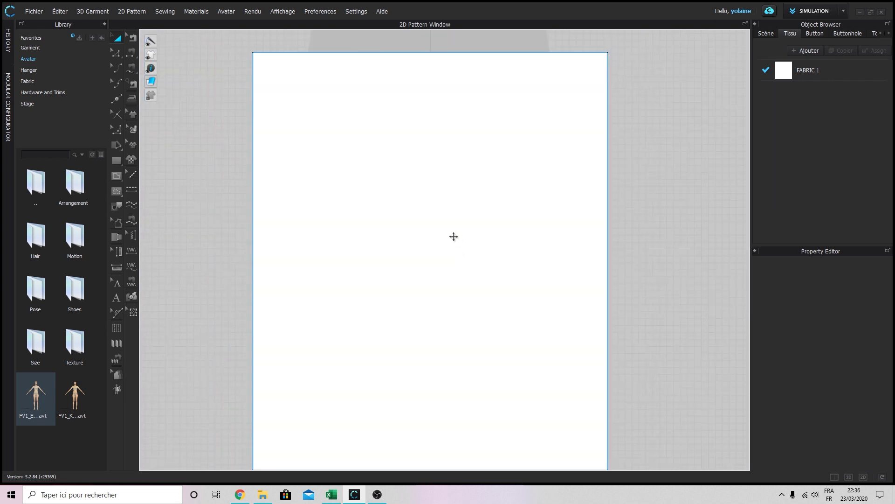
{"action": "right_click_drag", "start_coordinate": [455, 240], "coordinate": [438, 183]}
{"action": "scroll", "coordinate": [427, 208], "scroll_direction": "down", "scroll_amount": 2}
{"action": "mouse_move", "coordinate": [454, 214]}
{"action": "right_mouse_down"}
{"action": "mouse_move", "coordinate": [298, 236]}
{"action": "mouse_move", "coordinate": [468, 258]}
{"action": "mouse_move", "coordinate": [447, 224]}
{"action": "mouse_move", "coordinate": [449, 234]}
{"action": "mouse_move", "coordinate": [445, 205]}
{"action": "right_mouse_up"}
{"action": "scroll", "coordinate": [450, 234], "scroll_direction": "up", "scroll_amount": 3}
{"action": "scroll", "coordinate": [446, 205], "scroll_direction": "down", "scroll_amount": 1}
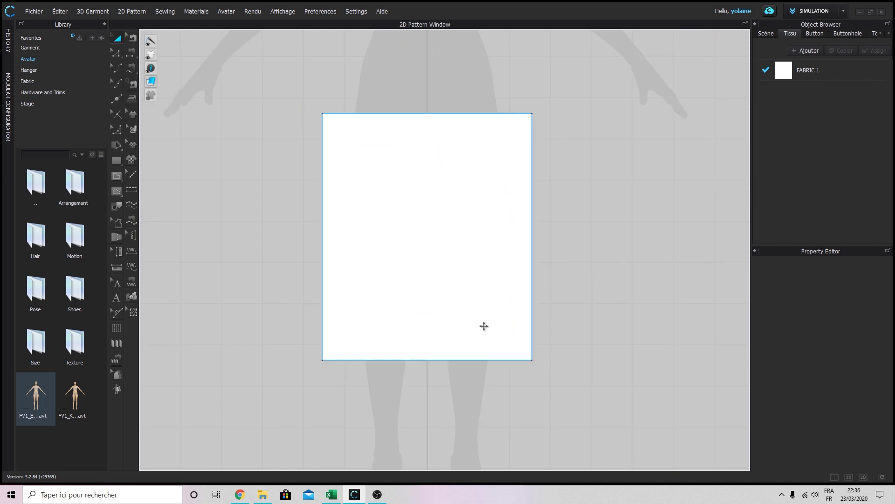
Test the rectangle's drape with a short simulation in the 3D view, stop it, and return to the 2D pattern view
{"action": "left_click", "coordinate": [849, 477]}
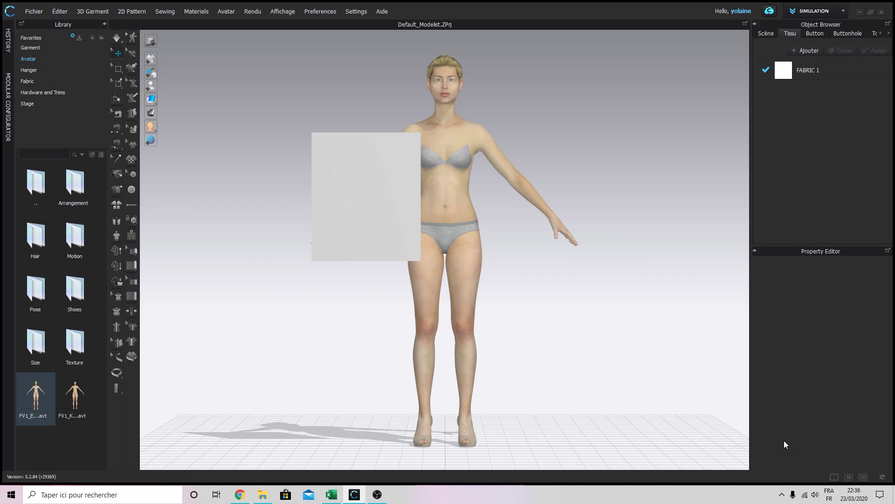
{"action": "key", "text": "space"}
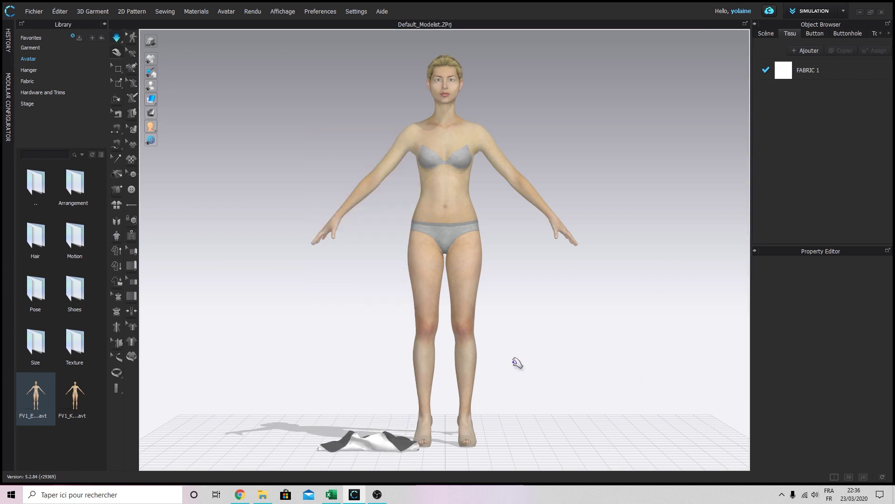
{"action": "key", "text": "space"}
{"action": "left_click", "coordinate": [863, 476]}
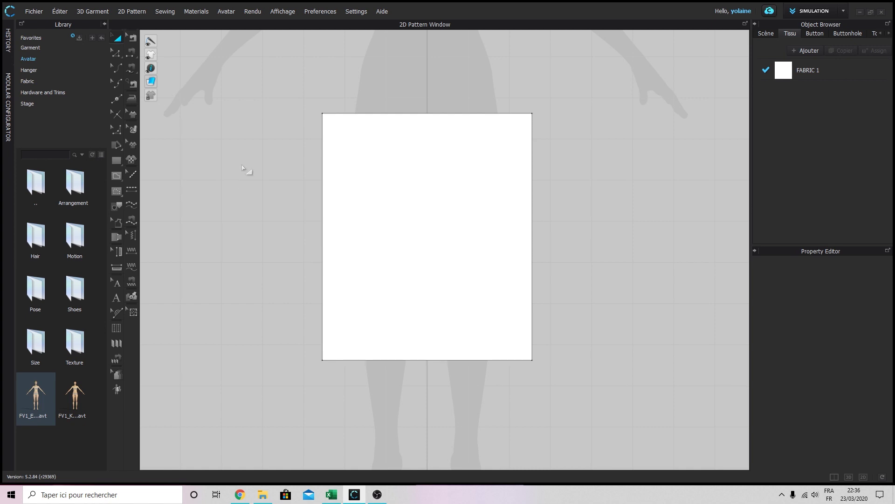
Split the rectangle's top edge uniformly into two segments
{"action": "left_click", "coordinate": [117, 100]}
{"action": "right_click", "coordinate": [430, 114]}
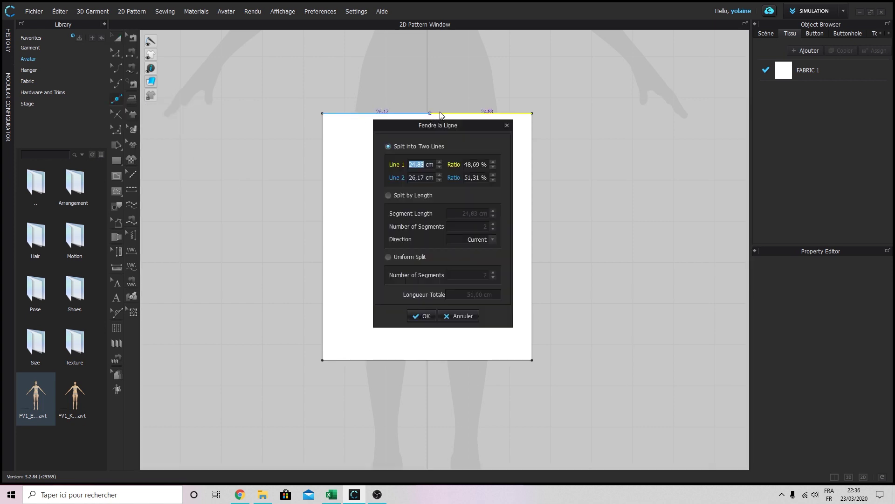
{"action": "left_click", "coordinate": [398, 257]}
{"action": "left_click", "coordinate": [418, 318]}
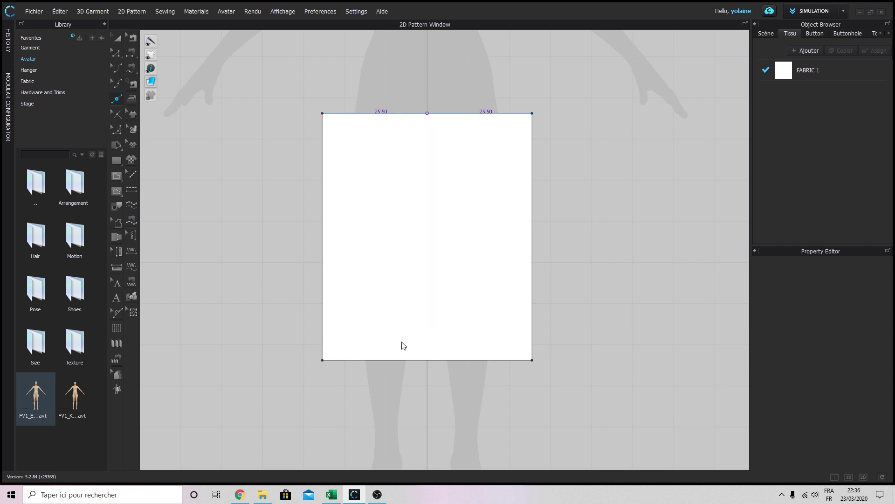
Split the rectangle's bottom edge uniformly into two segments
{"action": "right_click", "coordinate": [430, 360]}
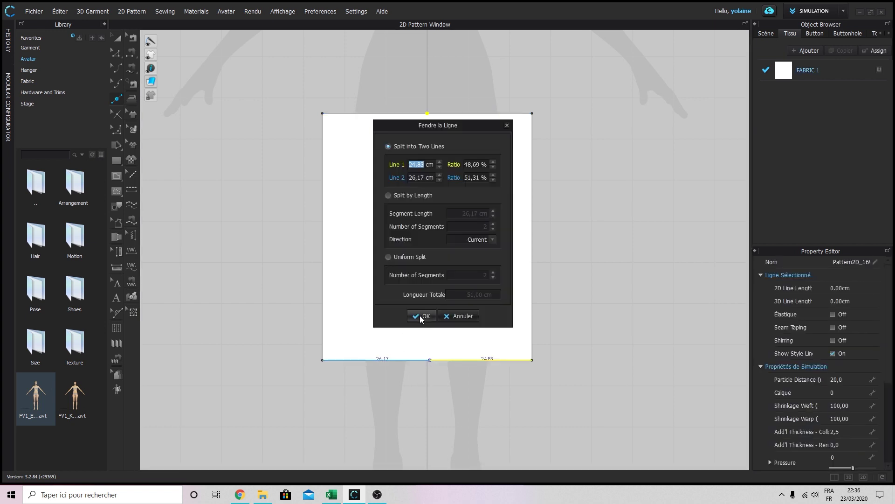
{"action": "left_click", "coordinate": [453, 317]}
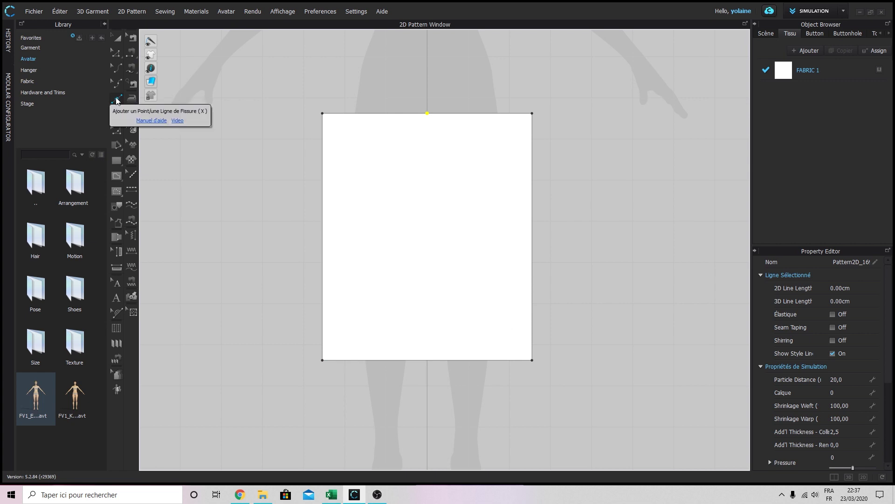
{"action": "left_click", "coordinate": [117, 99]}
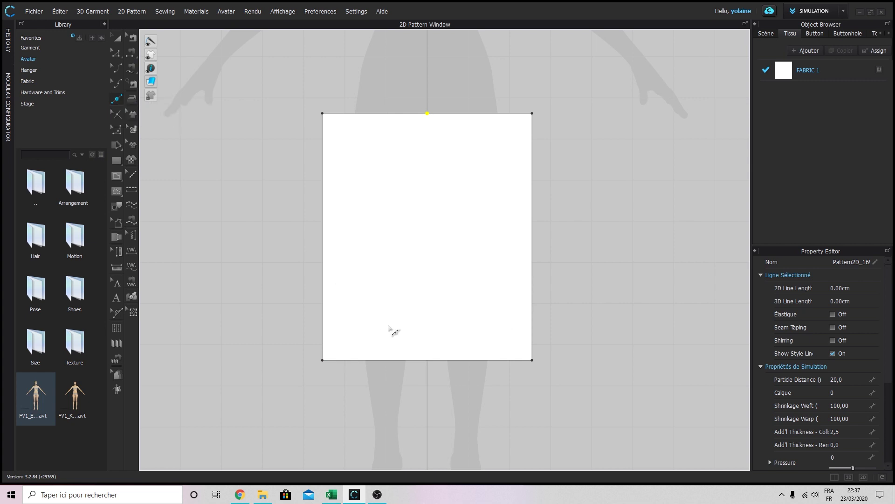
{"action": "left_click", "coordinate": [425, 360]}
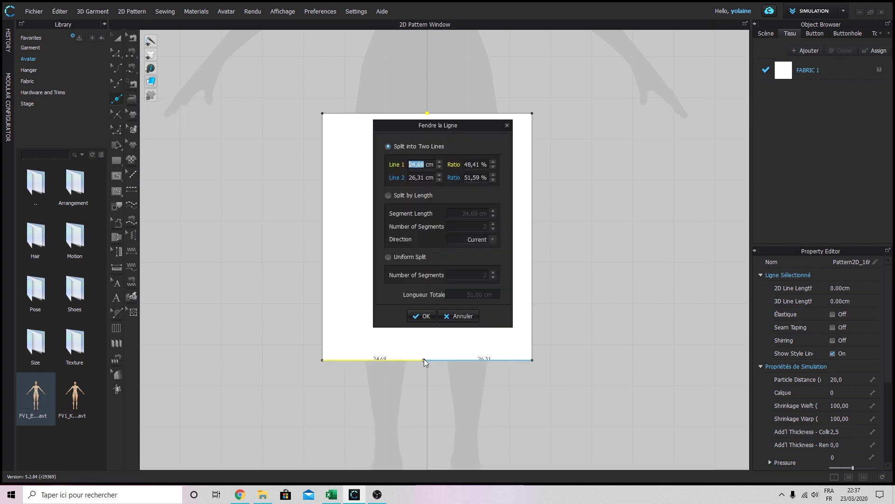
{"action": "left_click", "coordinate": [401, 257]}
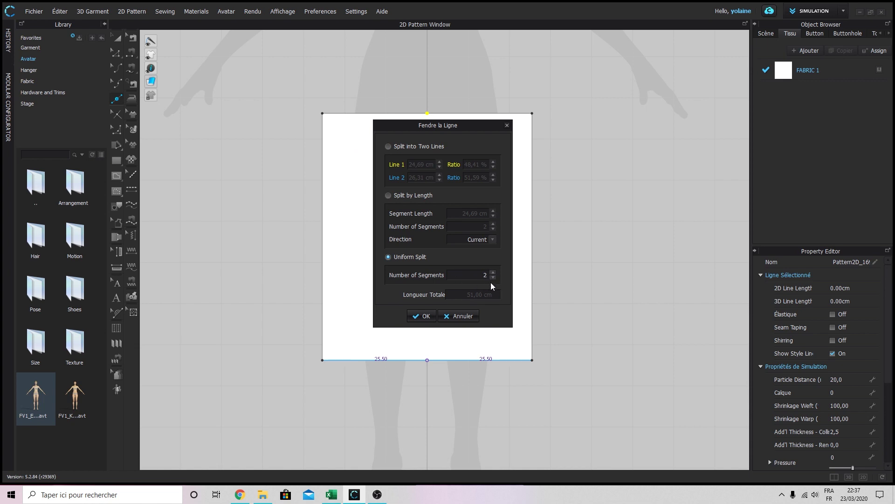
{"action": "left_click", "coordinate": [430, 315]}
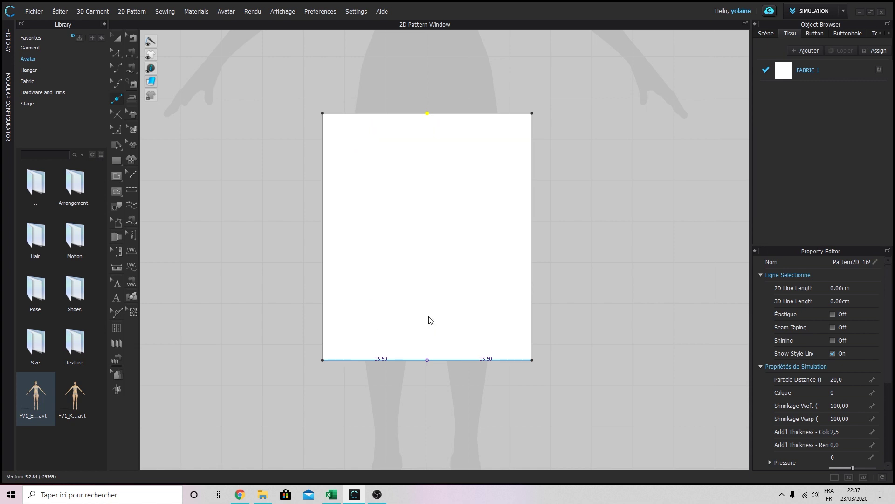
Check the segments of the split bottom and top edges by selecting them individually, then deselect everything
{"action": "key", "text": "z"}
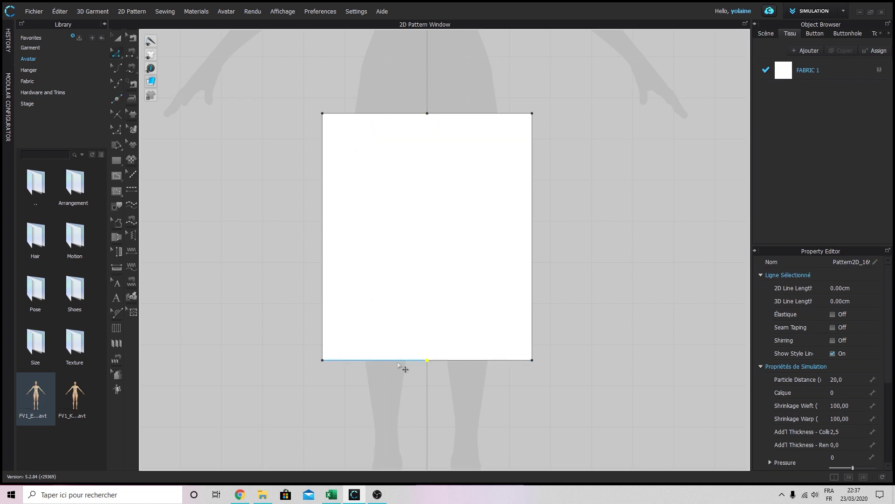
{"action": "left_click", "coordinate": [399, 361]}
{"action": "left_click", "coordinate": [459, 360]}
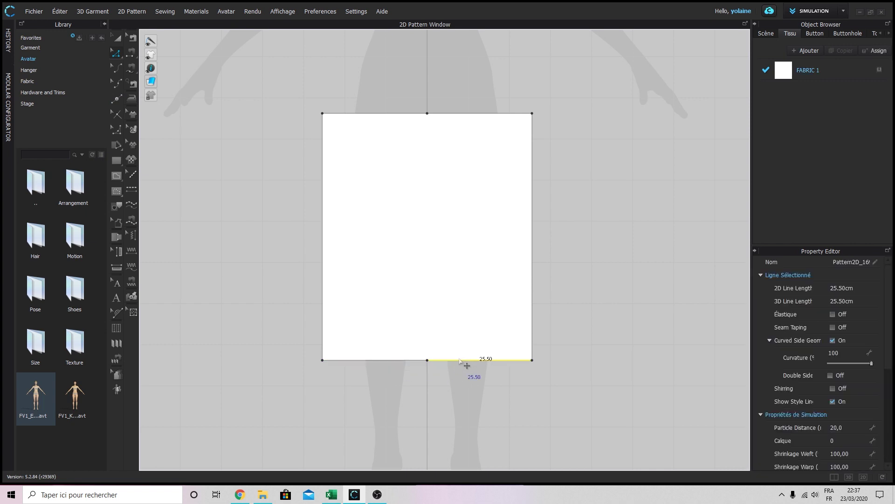
{"action": "left_click", "coordinate": [409, 378]}
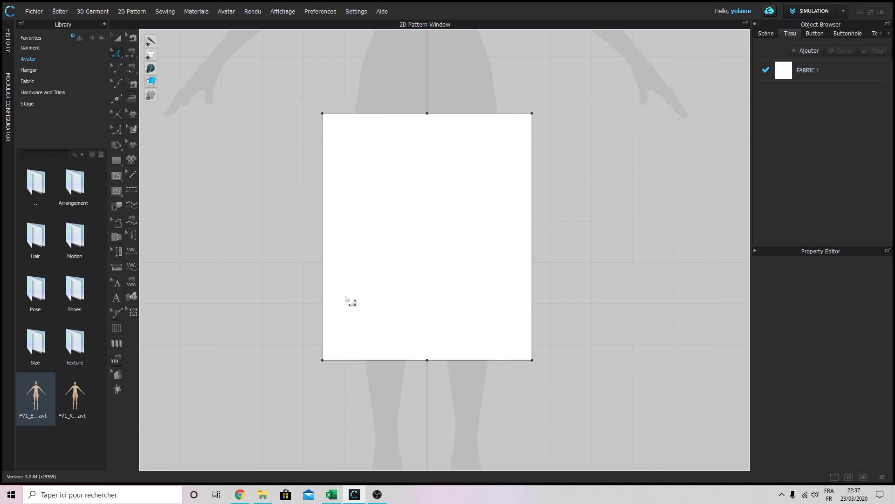
{"action": "left_click", "coordinate": [372, 115]}
{"action": "left_click", "coordinate": [279, 105]}
{"action": "left_click", "coordinate": [455, 118]}
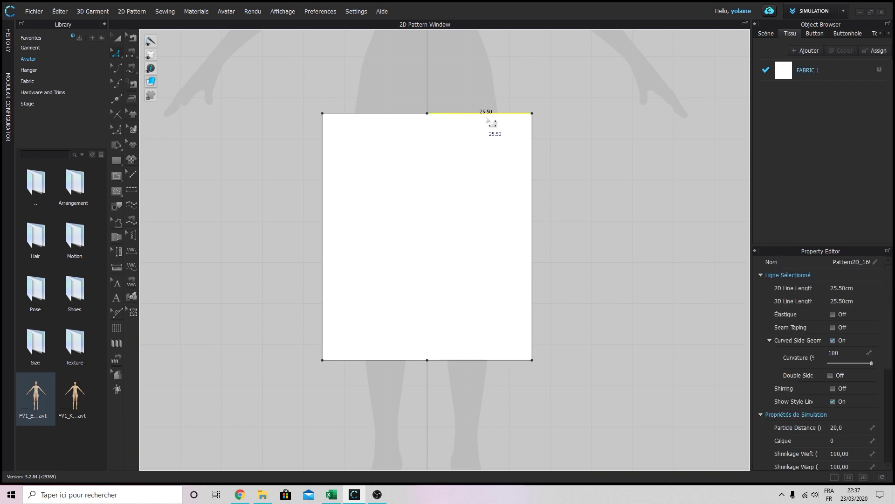
{"action": "left_click", "coordinate": [587, 153]}
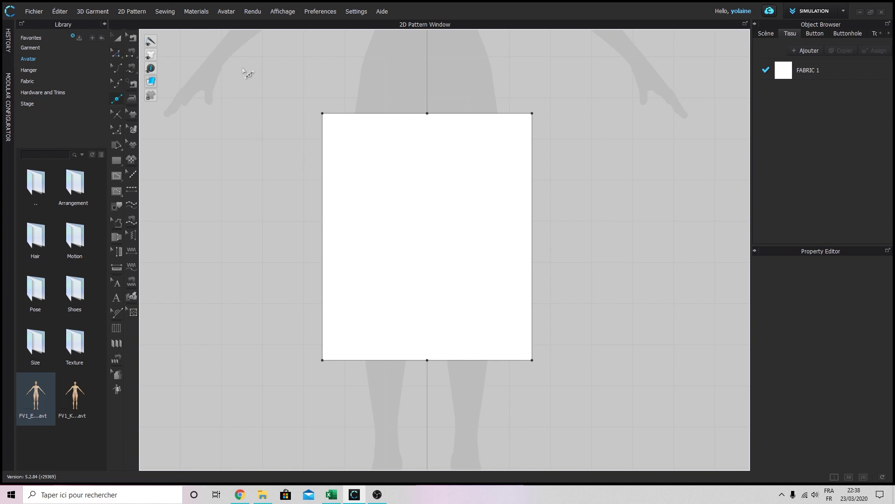
Add a point on the rectangle's left edge 10 cm below the top corner
{"action": "left_click", "coordinate": [322, 153]}
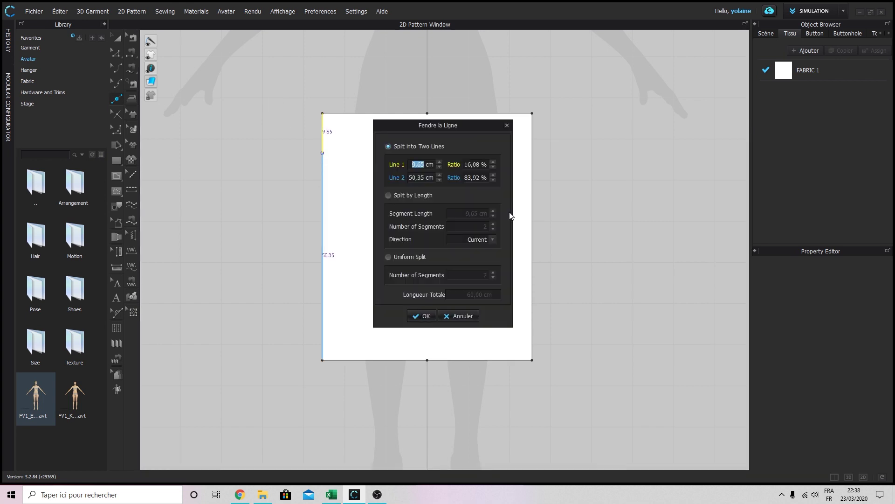
{"action": "type", "text": "10"}
{"action": "left_click", "coordinate": [422, 316]}
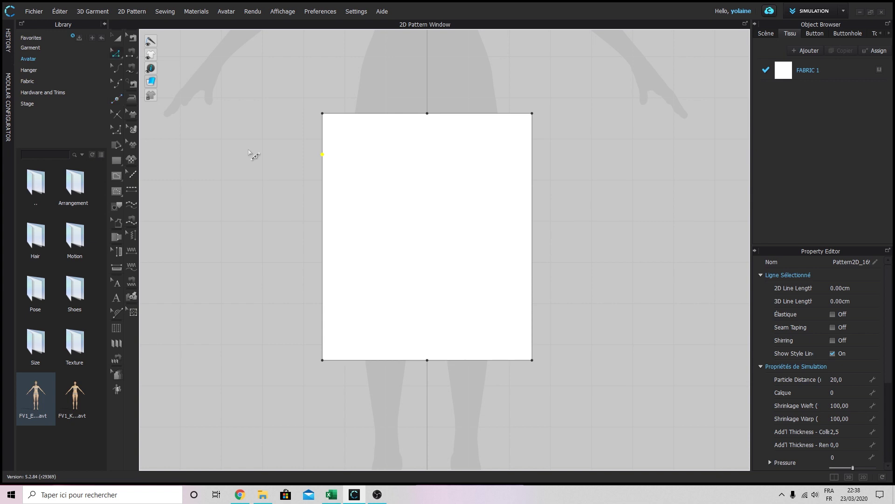
Add a 90° perpendicular internal line based on the Y-axis from the new left-edge point, extended across the rectangle, and deselect it
{"action": "right_click", "coordinate": [321, 154]}
{"action": "mouse_move", "coordinate": [354, 231]}
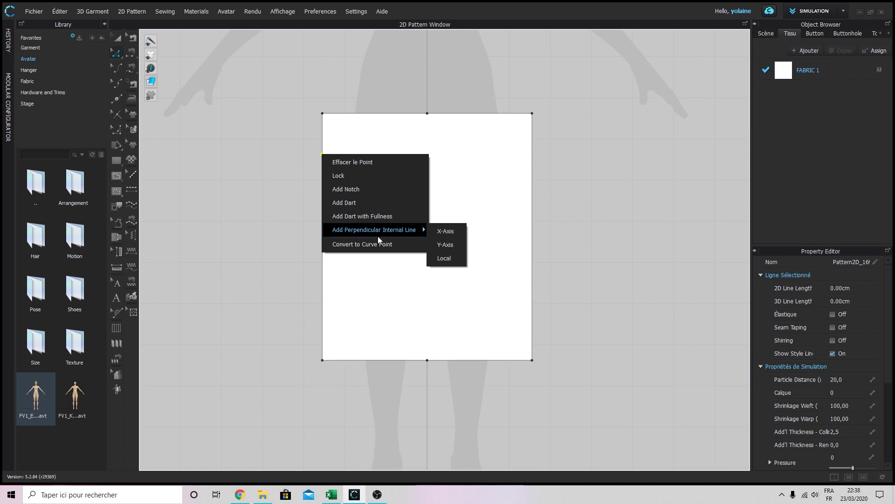
{"action": "left_click", "coordinate": [447, 245]}
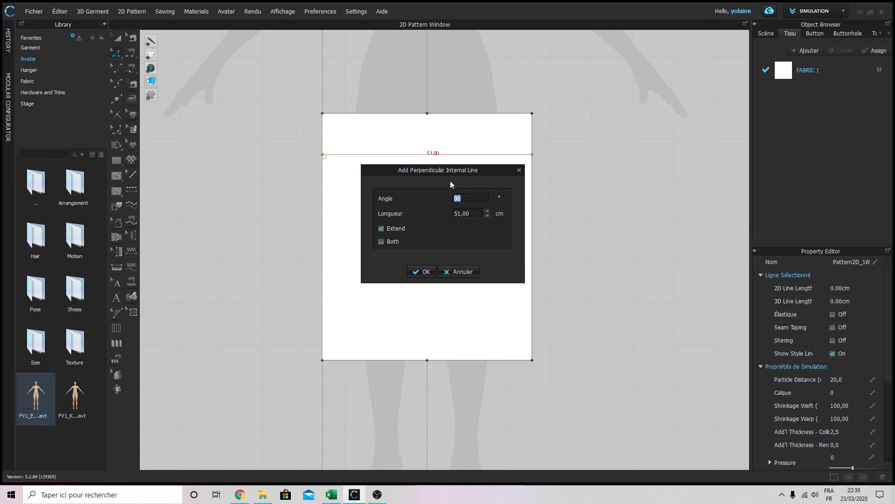
{"action": "key", "text": "Up"}
{"action": "left_click", "coordinate": [422, 271]}
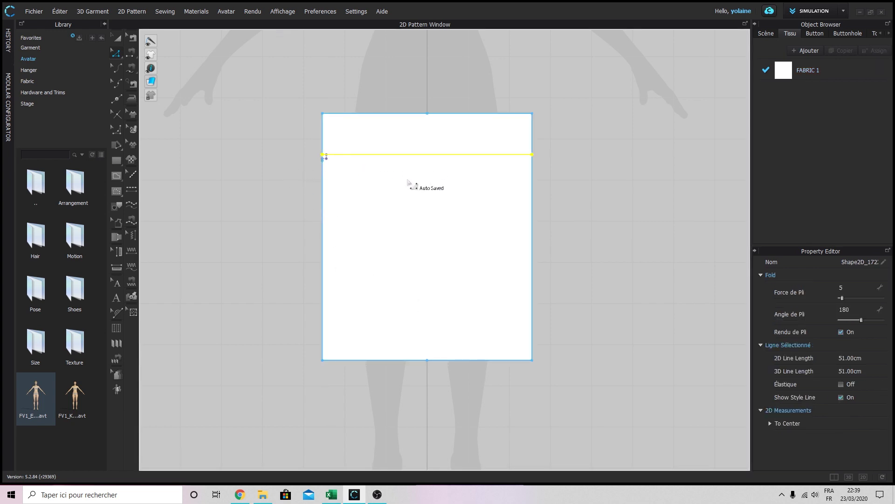
{"action": "key", "text": "Escape"}
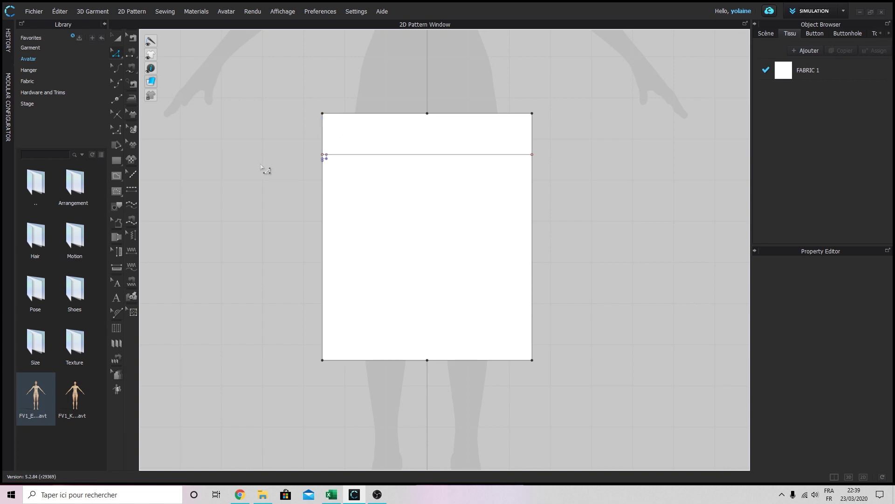
Add a point on the left edge 10,25 cm below the horizontal internal line
{"action": "key", "text": "x"}
{"action": "right_click", "coordinate": [324, 184]}
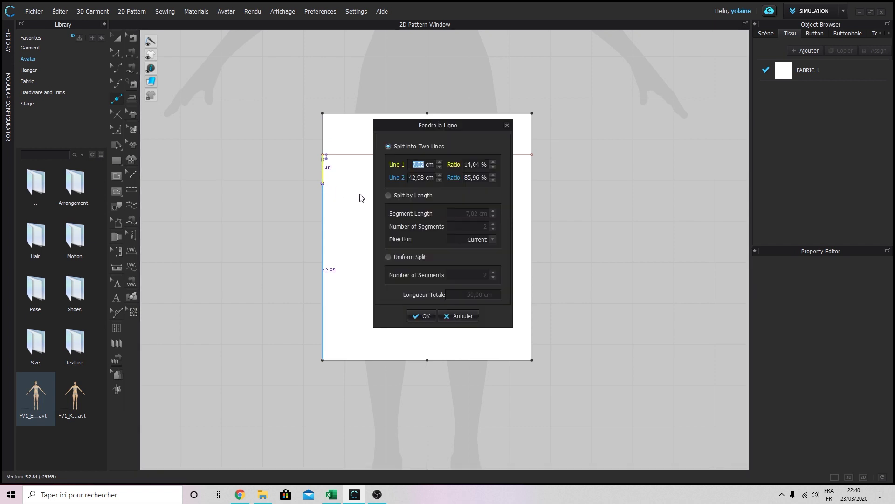
{"action": "type", "text": "10,25"}
{"action": "key", "text": "BackSpace"}
{"action": "key", "text": "BackSpace"}
{"action": "key", "text": "BackSpace"}
{"action": "key", "text": "BackSpace"}
{"action": "type", "text": "0,25"}
{"action": "left_click", "coordinate": [422, 315]}
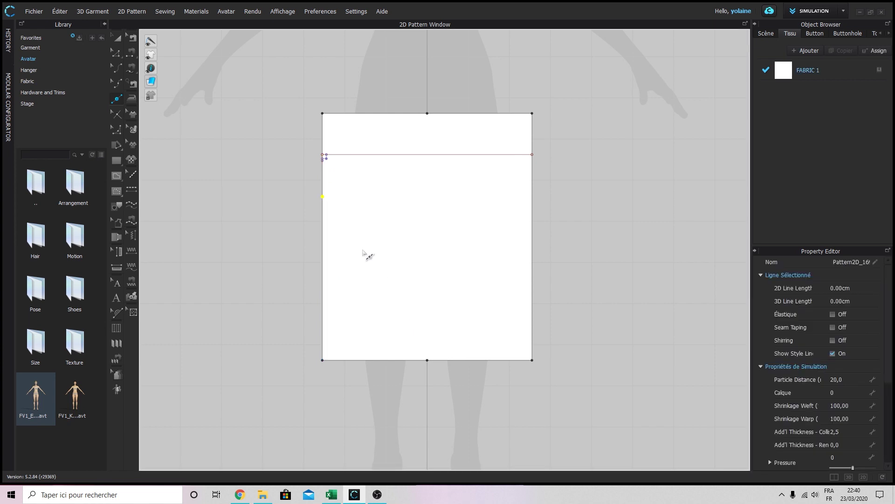
Add a 90° perpendicular internal line from the lower left-edge point, 51,00 cm long and extended across the rectangle
{"action": "key", "text": "z"}
{"action": "right_click", "coordinate": [323, 197]}
{"action": "mouse_move", "coordinate": [402, 273]}
{"action": "left_click", "coordinate": [439, 288]}
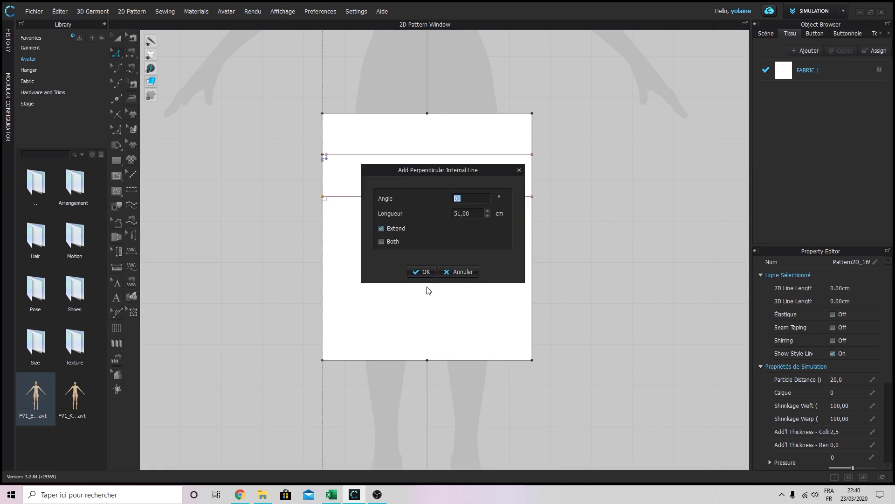
{"action": "left_click", "coordinate": [422, 272]}
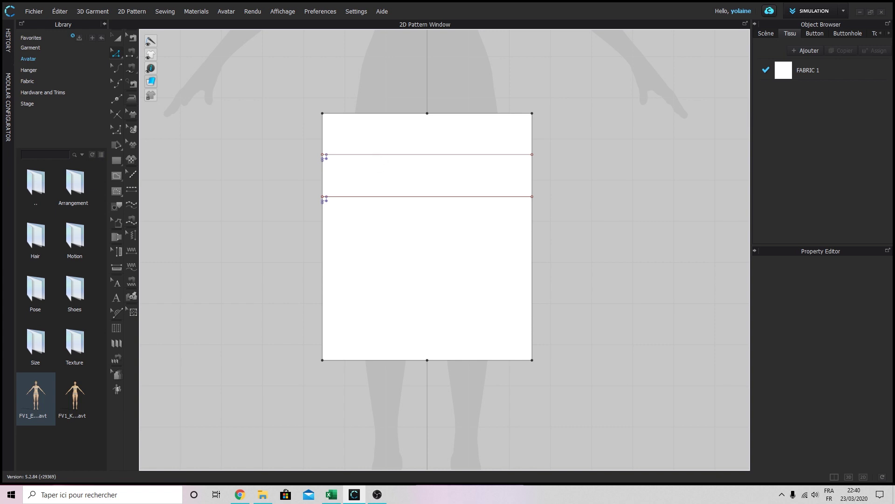
Delete the stray baseline points on the left edge below the right-angle markers of both horizontal internal lines
{"action": "scroll", "coordinate": [331, 205], "scroll_direction": "up", "scroll_amount": 5}
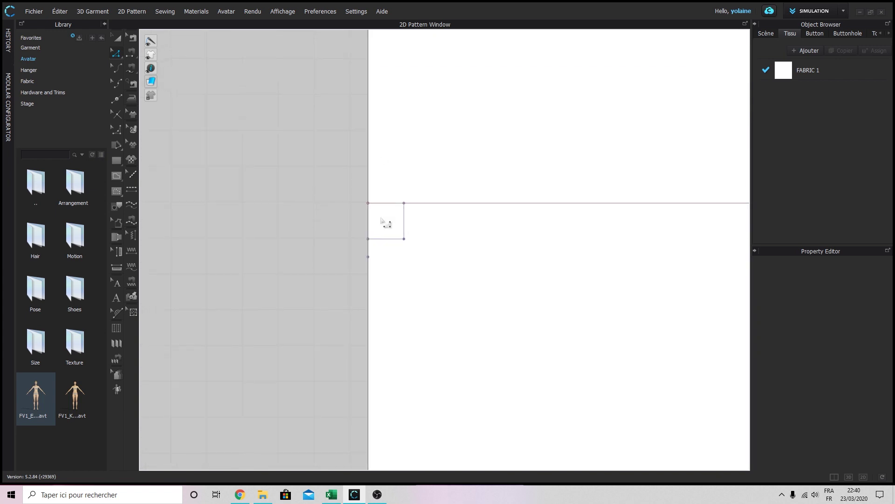
{"action": "left_click", "coordinate": [410, 226]}
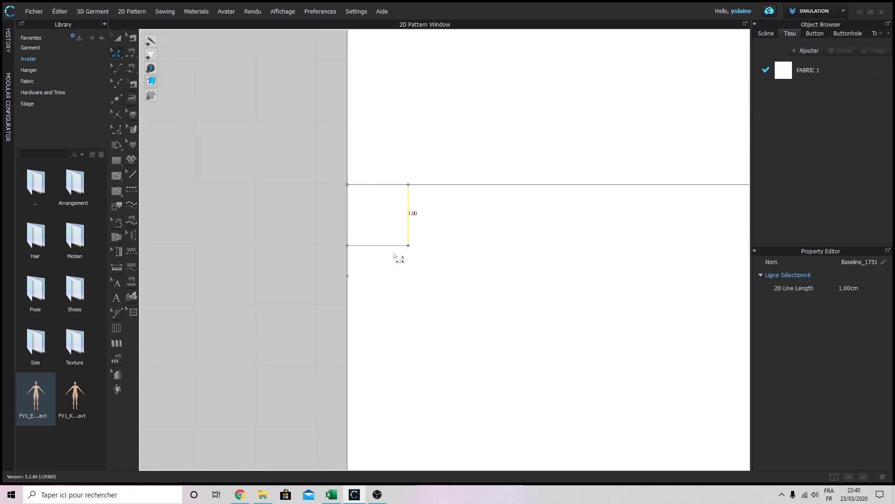
{"action": "left_click", "coordinate": [400, 247]}
{"action": "left_click", "coordinate": [369, 281]}
{"action": "left_click_drag", "start_coordinate": [365, 276], "coordinate": [322, 283]}
{"action": "key", "text": "Delete"}
{"action": "middle_click_drag", "start_coordinate": [400, 125], "coordinate": [403, 384]}
{"action": "scroll", "coordinate": [405, 280], "scroll_direction": "up", "scroll_amount": 1}
{"action": "mouse_move", "coordinate": [409, 126]}
{"action": "middle_mouse_down"}
{"action": "mouse_move", "coordinate": [419, 218]}
{"action": "mouse_move", "coordinate": [515, 441]}
{"action": "middle_mouse_up"}
{"action": "mouse_move", "coordinate": [440, 192]}
{"action": "left_mouse_down"}
{"action": "mouse_move", "coordinate": [404, 202]}
{"action": "mouse_move", "coordinate": [396, 216]}
{"action": "left_mouse_up"}
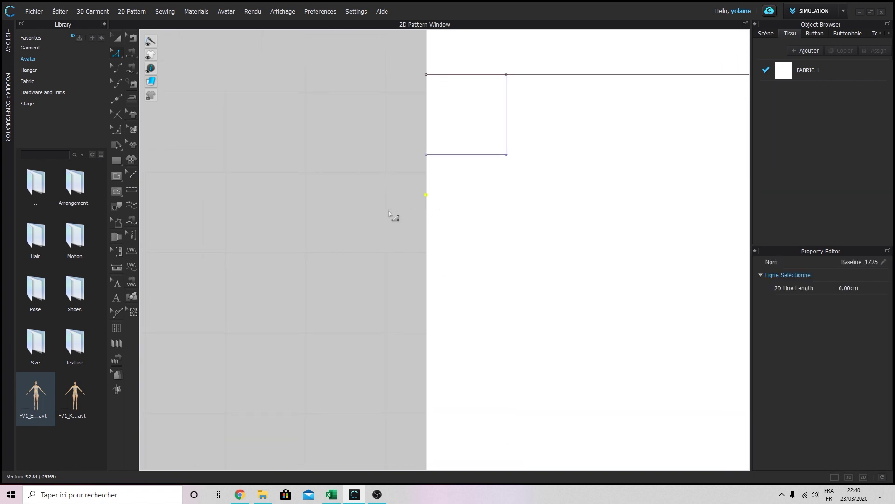
{"action": "key", "text": "Delete"}
{"action": "middle_click_drag", "start_coordinate": [608, 256], "coordinate": [398, 164]}
{"action": "scroll", "coordinate": [467, 238], "scroll_direction": "down", "scroll_amount": 9}
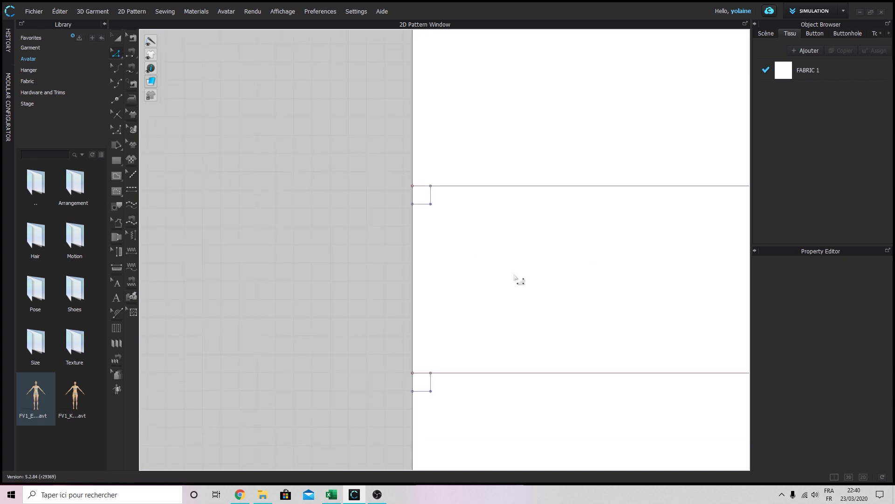
Lock all baselines and unlock them again
{"action": "right_click", "coordinate": [543, 287]}
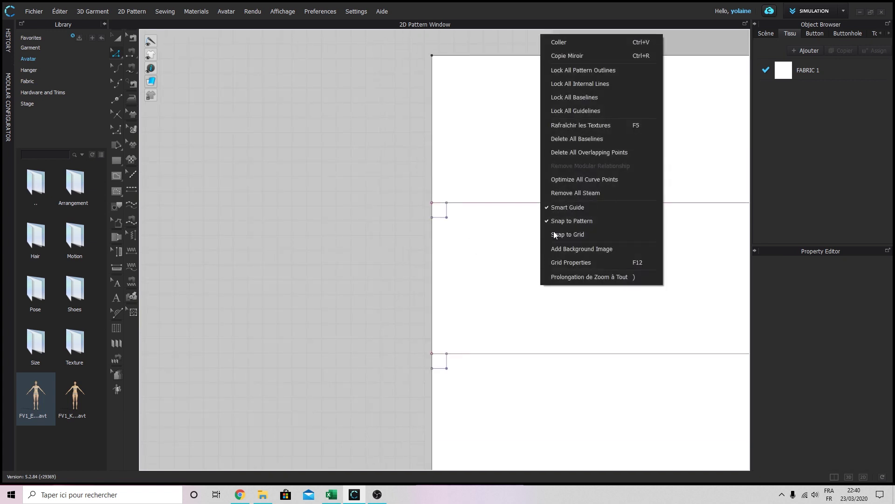
{"action": "left_click", "coordinate": [589, 98]}
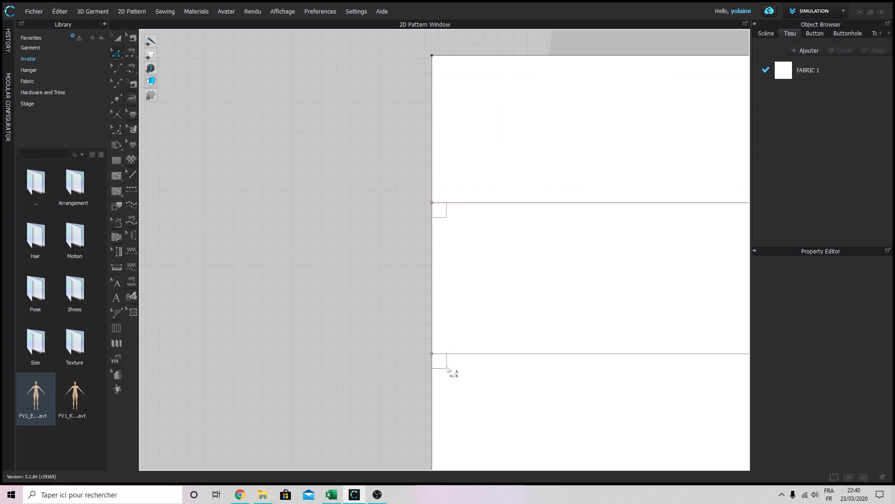
{"action": "right_click", "coordinate": [563, 262]}
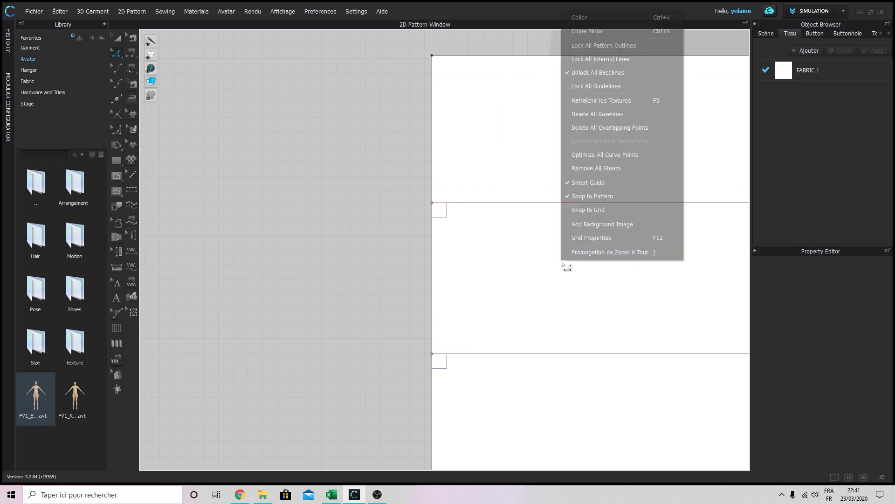
{"action": "left_click", "coordinate": [593, 72]}
Delete all baselines, including the right-angle markers beside the two horizontal internal lines
{"action": "right_click", "coordinate": [506, 282]}
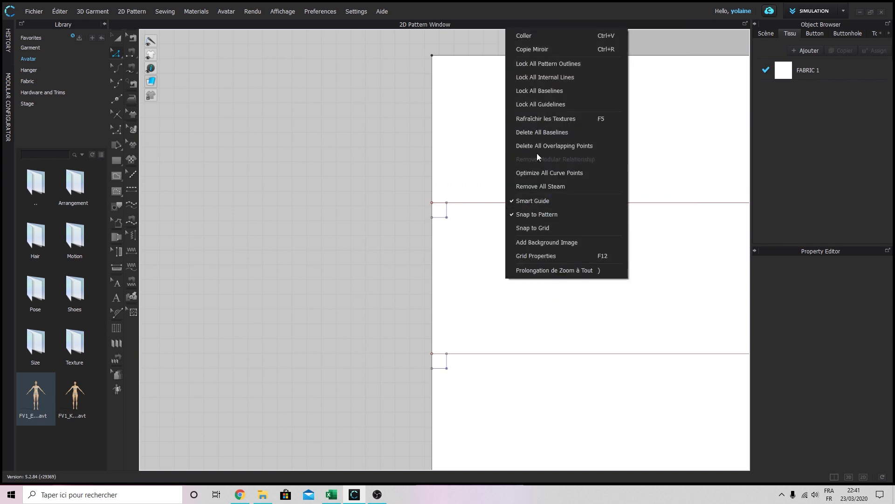
{"action": "left_click", "coordinate": [535, 133]}
{"action": "scroll", "coordinate": [549, 306], "scroll_direction": "down", "scroll_amount": 3}
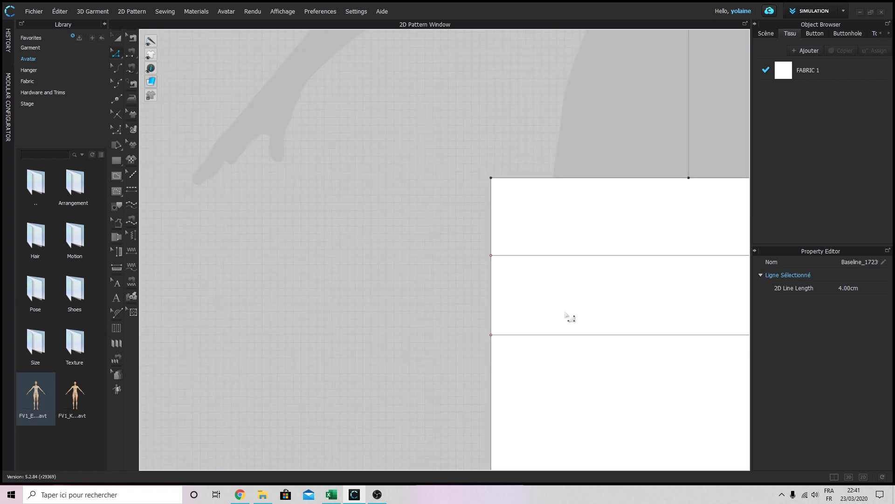
{"action": "right_click_drag", "start_coordinate": [569, 316], "coordinate": [443, 281]}
{"action": "right_click", "coordinate": [436, 246]}
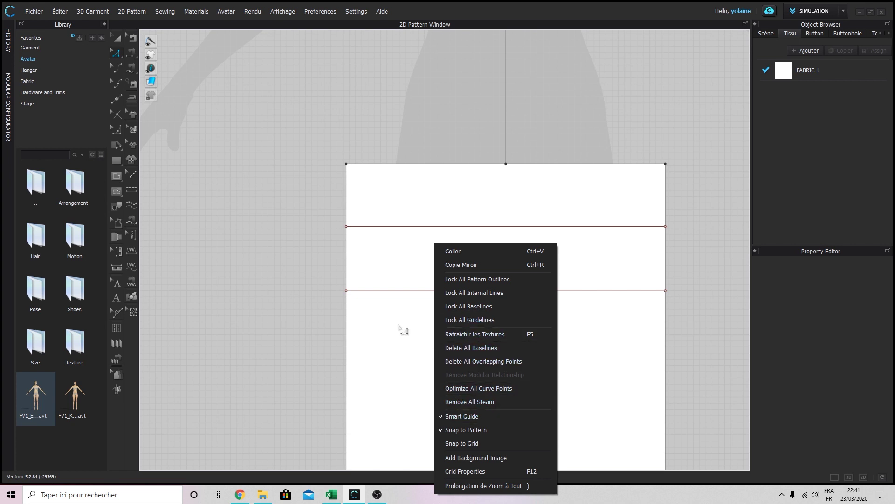
{"action": "left_click", "coordinate": [424, 340]}
{"action": "scroll", "coordinate": [493, 363], "scroll_direction": "down", "scroll_amount": 3}
{"action": "scroll", "coordinate": [495, 366], "scroll_direction": "down", "scroll_amount": 2}
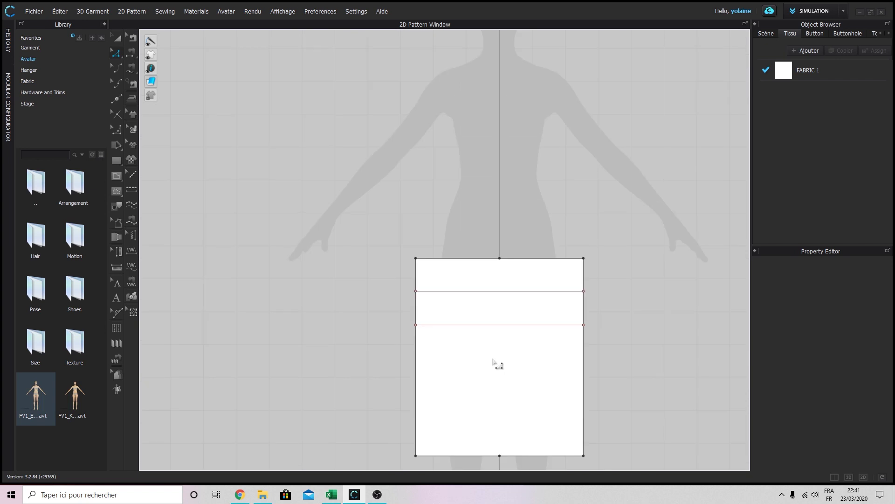
{"action": "right_click_drag", "start_coordinate": [498, 364], "coordinate": [470, 267]}
{"action": "scroll", "coordinate": [464, 286], "scroll_direction": "up", "scroll_amount": 3}
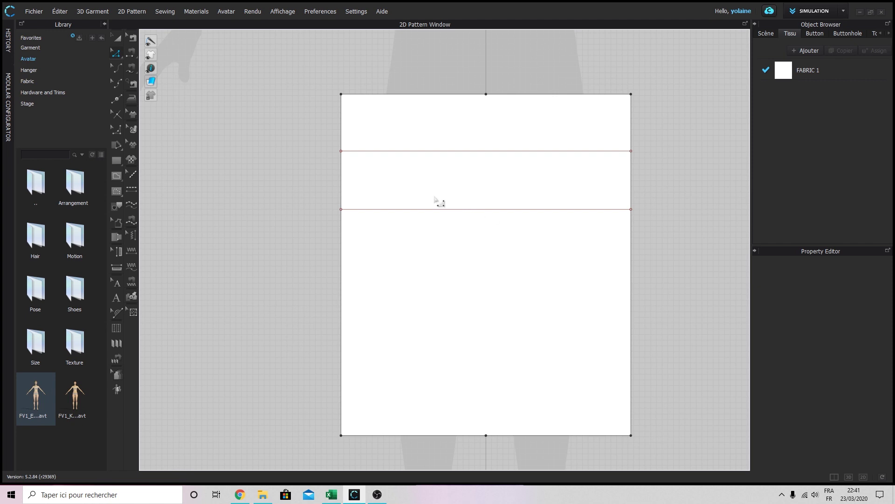
{"action": "right_click", "coordinate": [401, 183]}
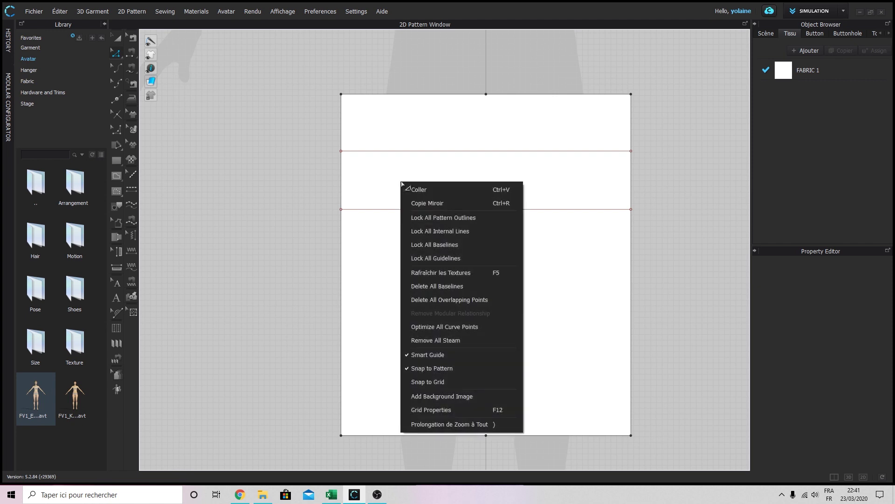
{"action": "left_click", "coordinate": [442, 287]}
Turn off the display of baselines for 2D patterns and turn it back on
{"action": "left_click", "coordinate": [285, 11]}
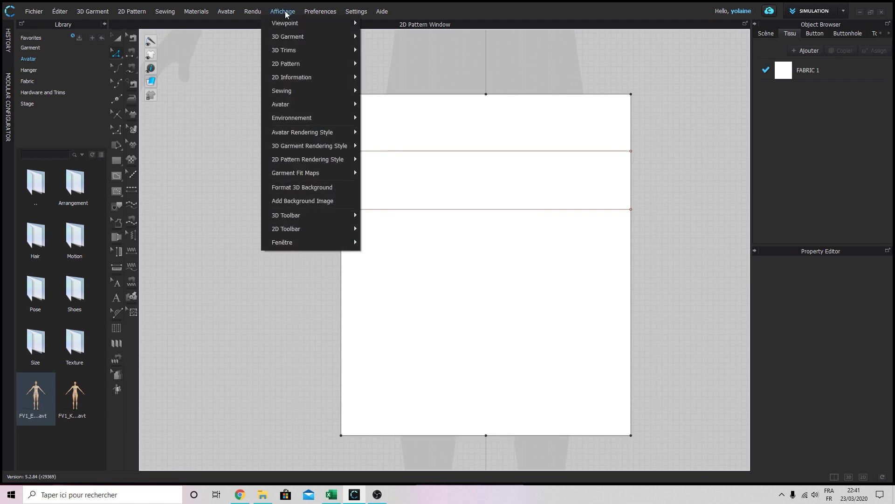
{"action": "mouse_move", "coordinate": [279, 65]}
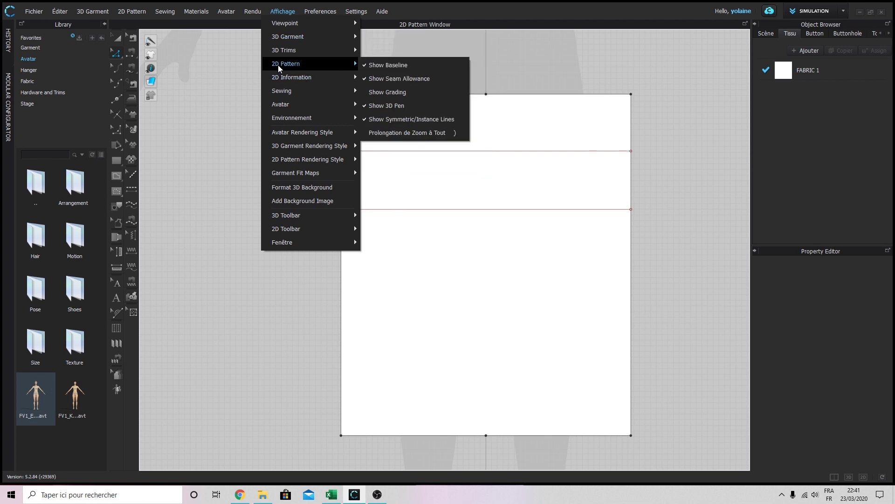
{"action": "left_click", "coordinate": [387, 66]}
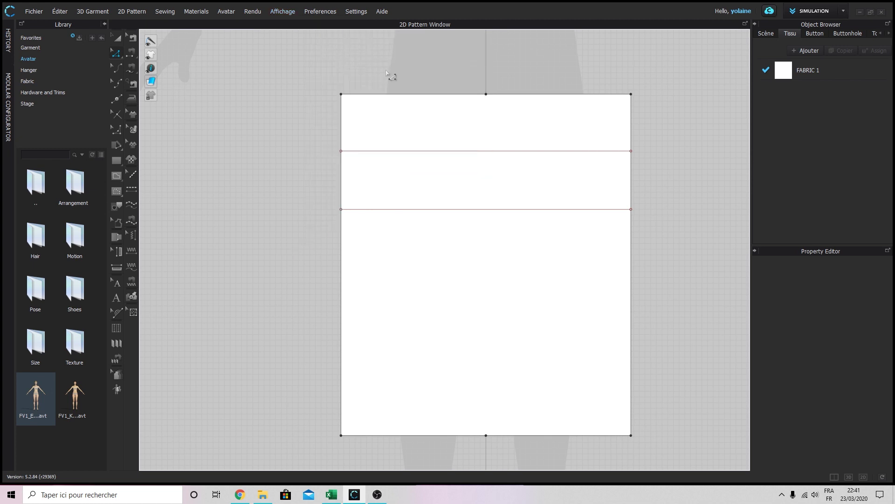
{"action": "left_click", "coordinate": [285, 11]}
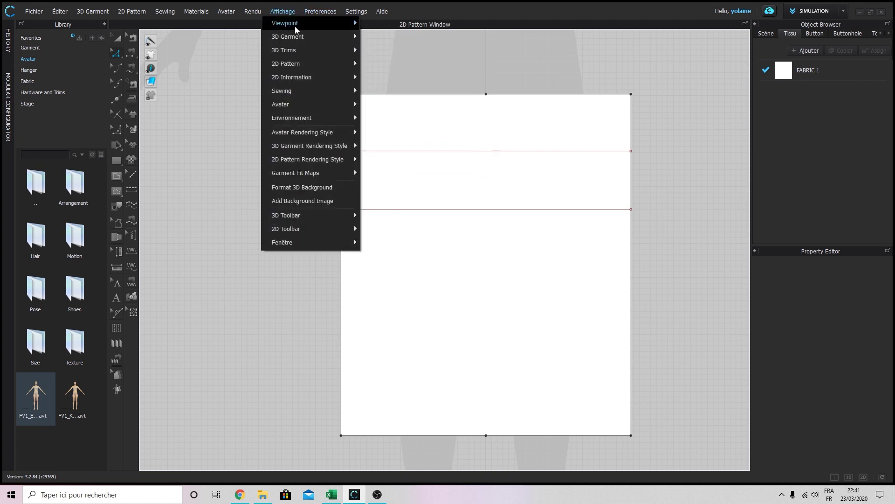
{"action": "mouse_move", "coordinate": [299, 64]}
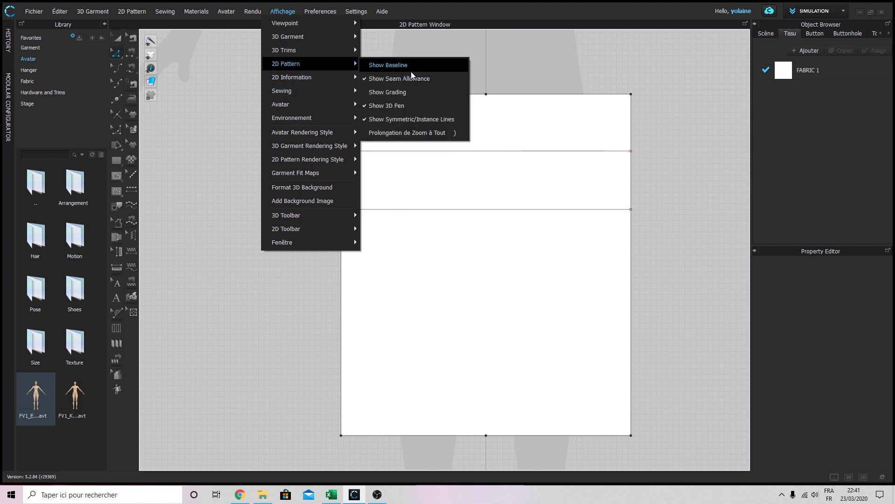
{"action": "left_click", "coordinate": [392, 65]}
{"action": "scroll", "coordinate": [522, 225], "scroll_direction": "down", "scroll_amount": 1}
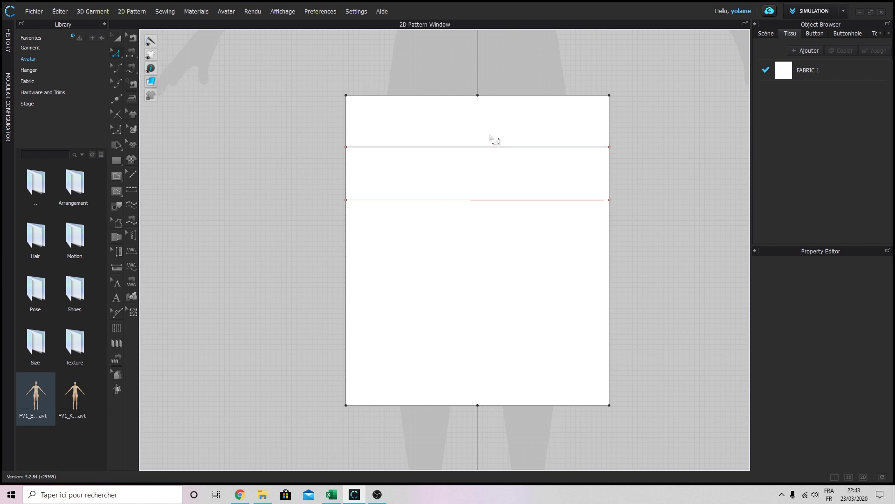
{"action": "left_click", "coordinate": [512, 97]}
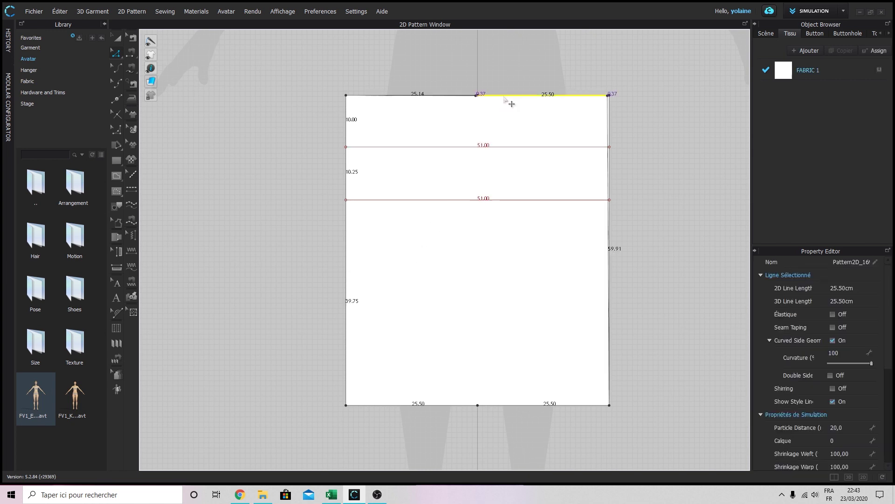
{"action": "left_click", "coordinate": [716, 131]}
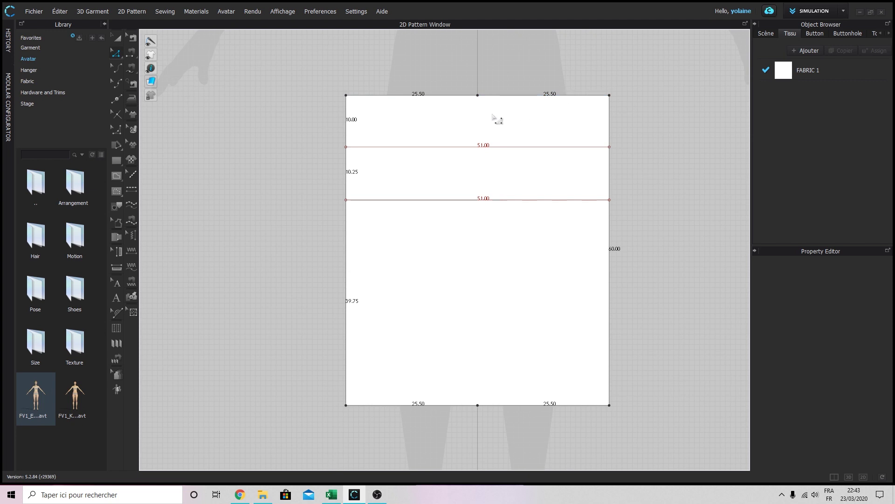
{"action": "right_click", "coordinate": [502, 96]}
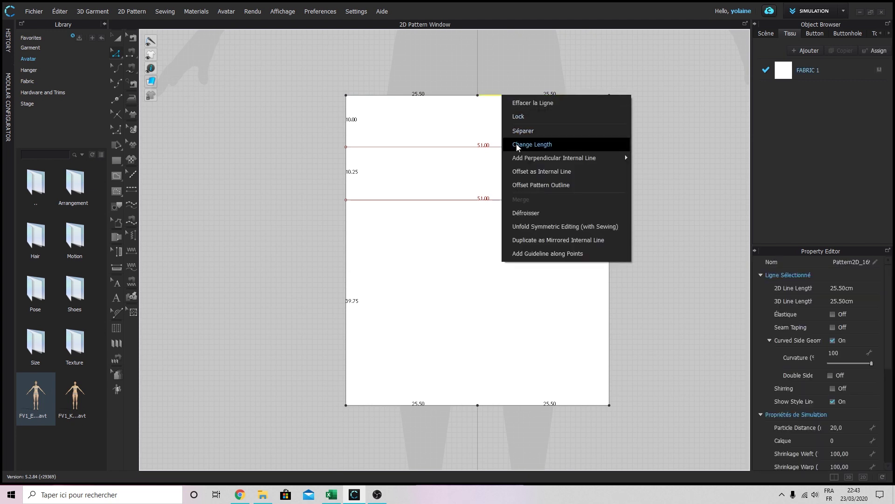
{"action": "key", "text": "Escape"}
{"action": "right_click", "coordinate": [497, 74]}
{"action": "key", "text": "Escape"}
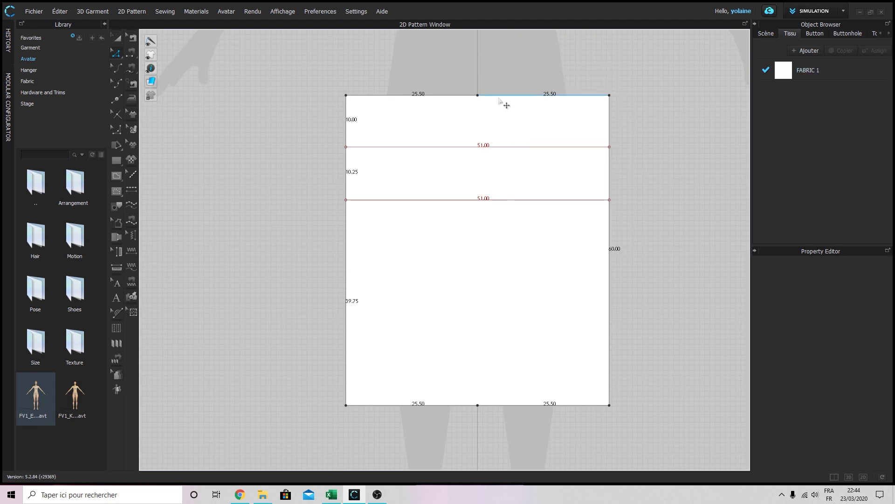
Change the length of the top edge's right segment to 26,50 cm with the location set to End
{"action": "right_click", "coordinate": [499, 97]}
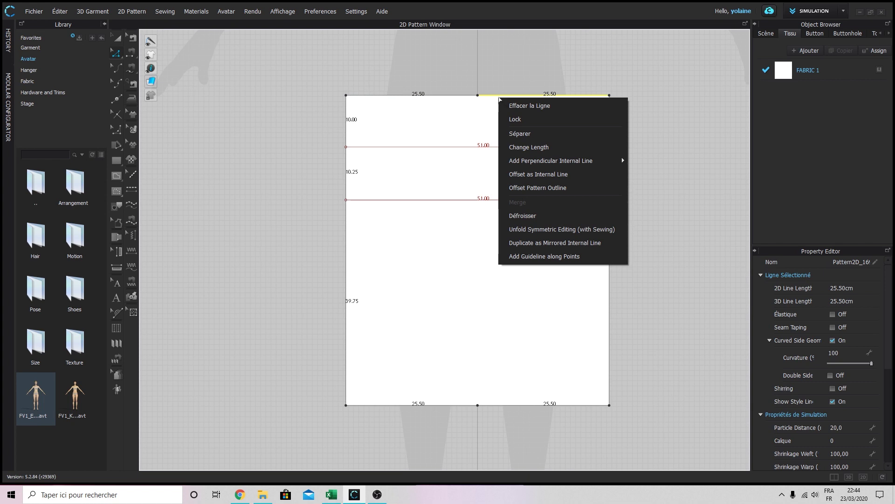
{"action": "left_click", "coordinate": [532, 148]}
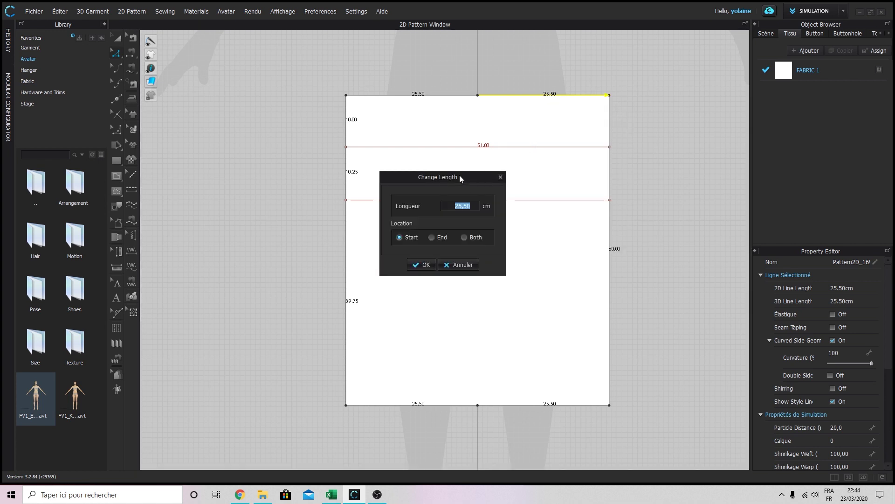
{"action": "left_click_drag", "start_coordinate": [460, 176], "coordinate": [303, 178]}
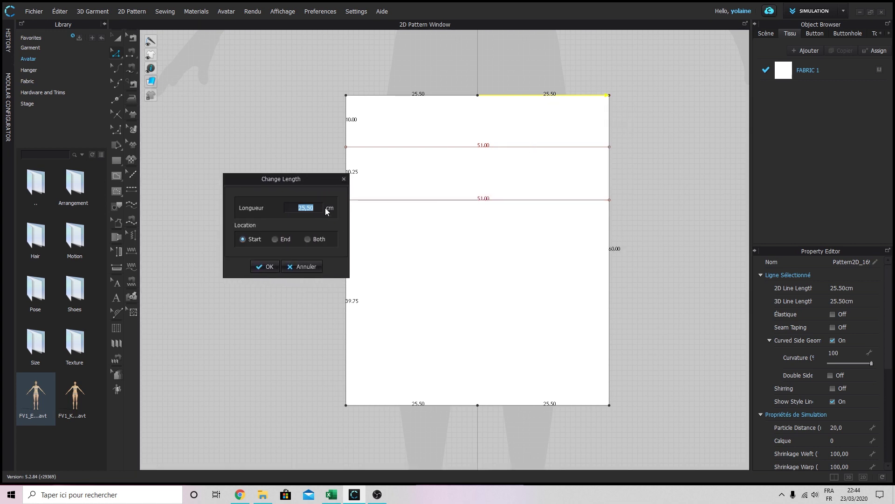
{"action": "left_click", "coordinate": [306, 208]}
{"action": "key", "text": "BackSpace"}
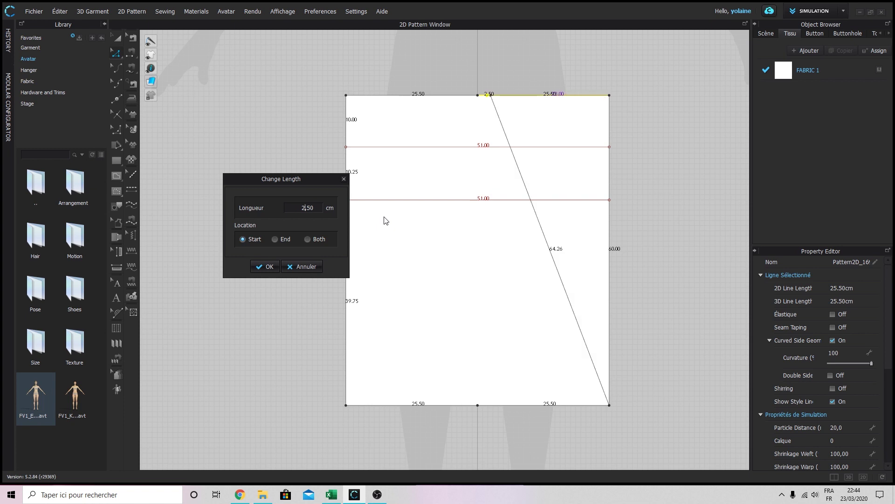
{"action": "type", "text": "6"}
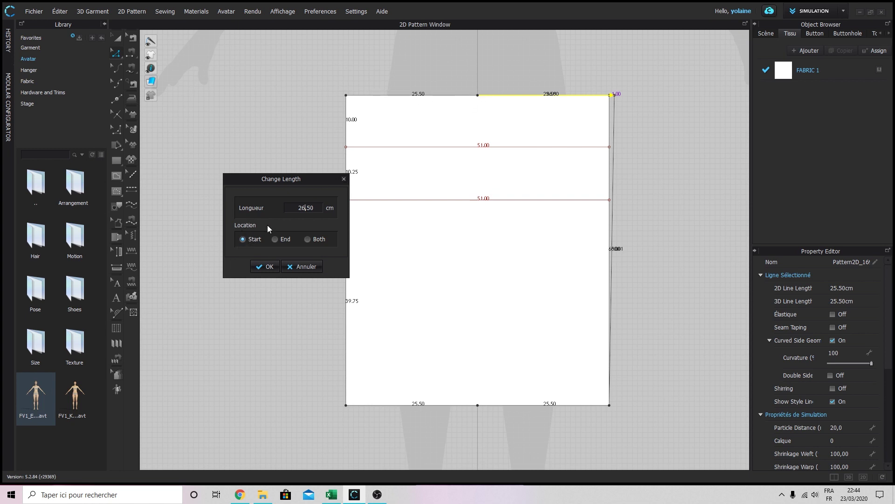
{"action": "left_click", "coordinate": [275, 240]}
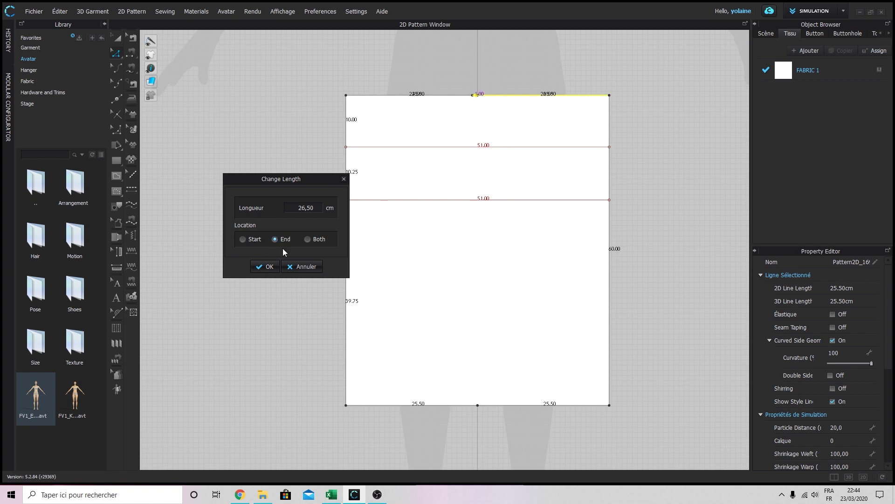
{"action": "left_click", "coordinate": [253, 266]}
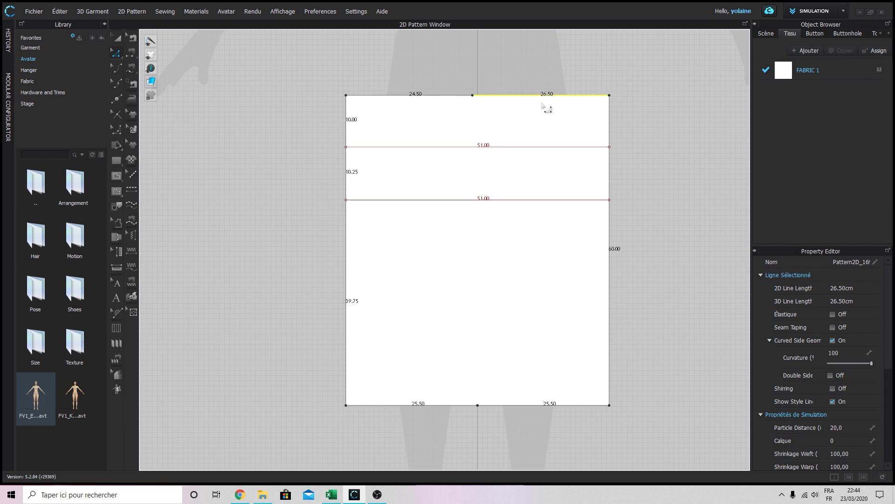
Change the length of the bottom edge's right segment to 26,50 cm, shifting only the split point and keeping the corner fixed
{"action": "right_click", "coordinate": [520, 405]}
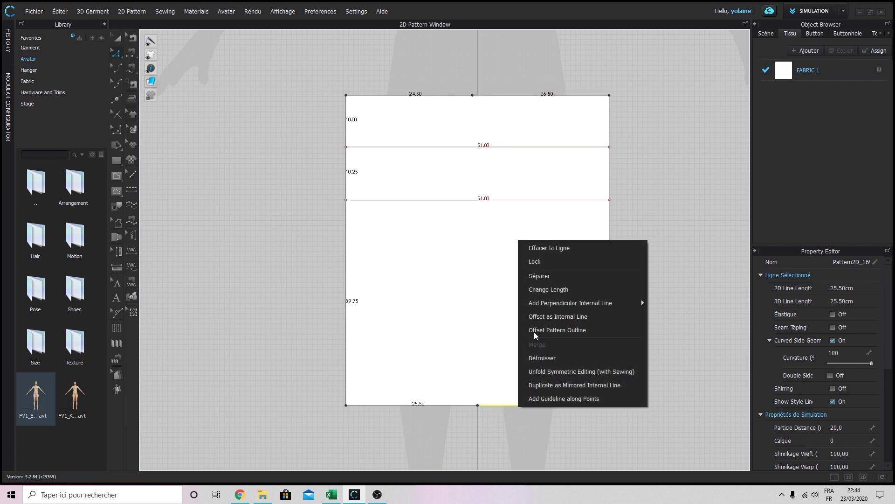
{"action": "left_click", "coordinate": [553, 290]}
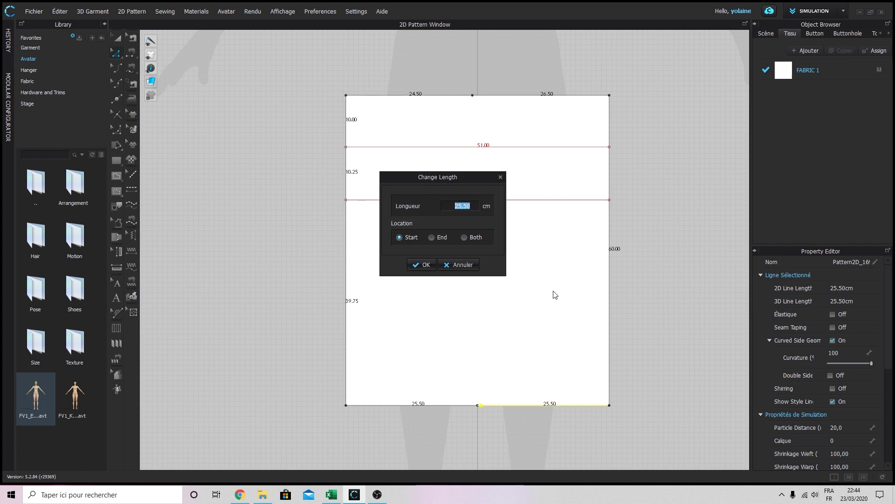
{"action": "left_click", "coordinate": [462, 207]}
{"action": "key", "text": "BackSpace"}
{"action": "type", "text": "6,"}
{"action": "left_click", "coordinate": [465, 237]}
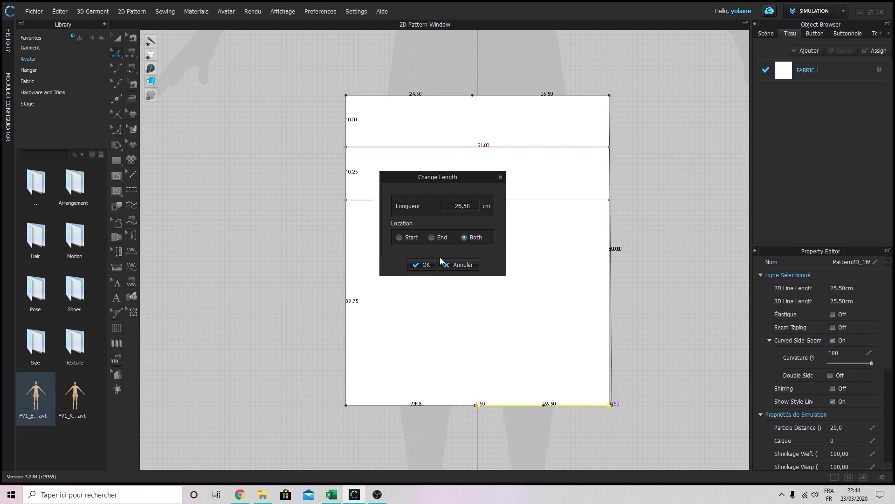
{"action": "left_click", "coordinate": [419, 264]}
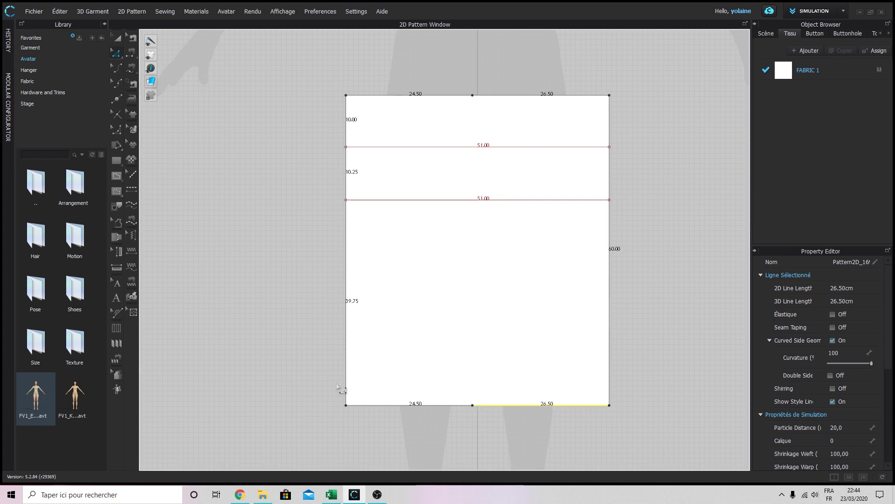
{"action": "left_click", "coordinate": [255, 354]}
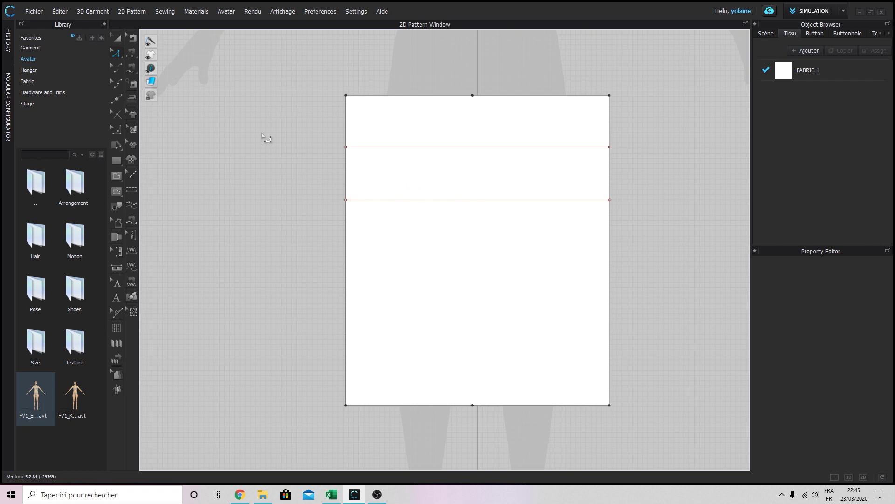
Draw a vertical internal line connecting the split points on the pattern's top and bottom edges
{"action": "left_click", "coordinate": [117, 179]}
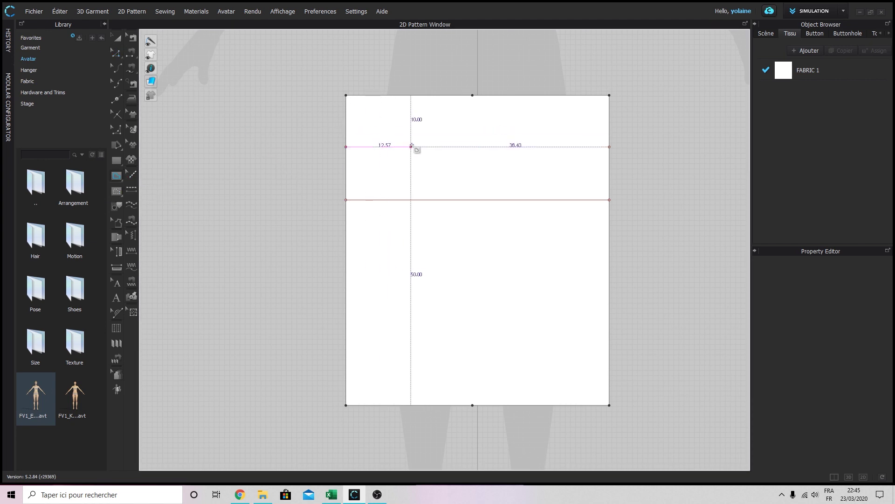
{"action": "left_click", "coordinate": [473, 96]}
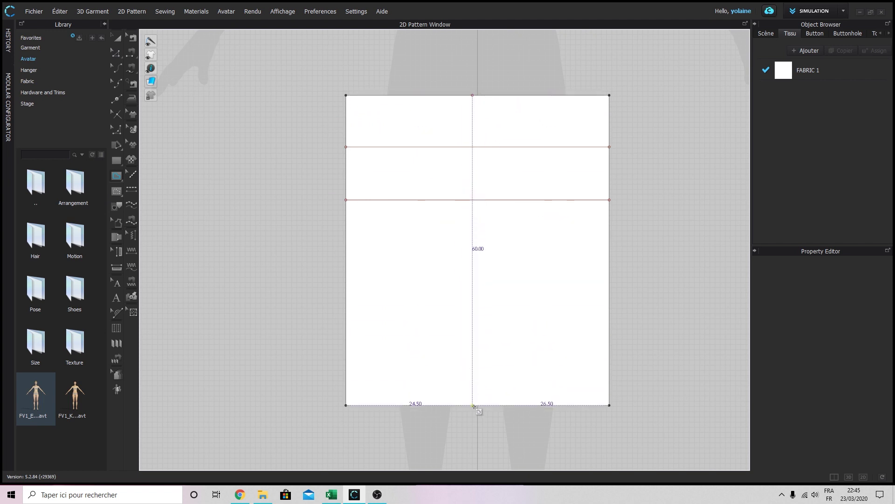
{"action": "left_click", "coordinate": [473, 405]}
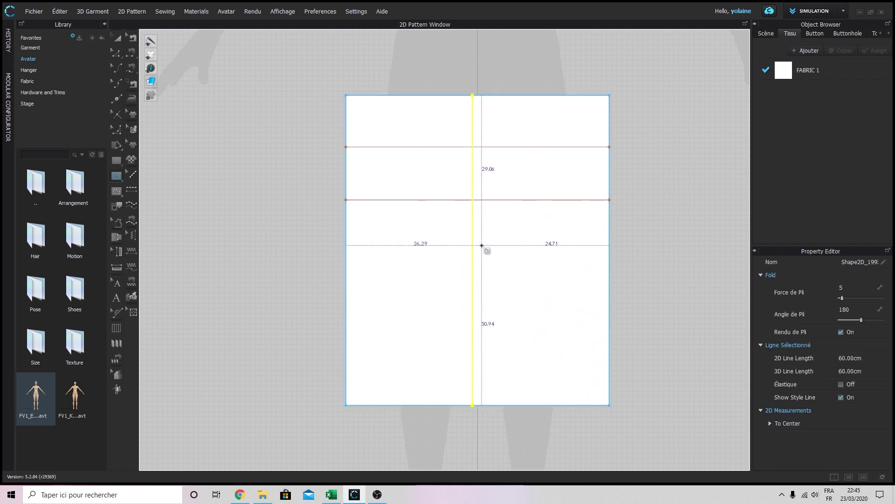
{"action": "key", "text": "z"}
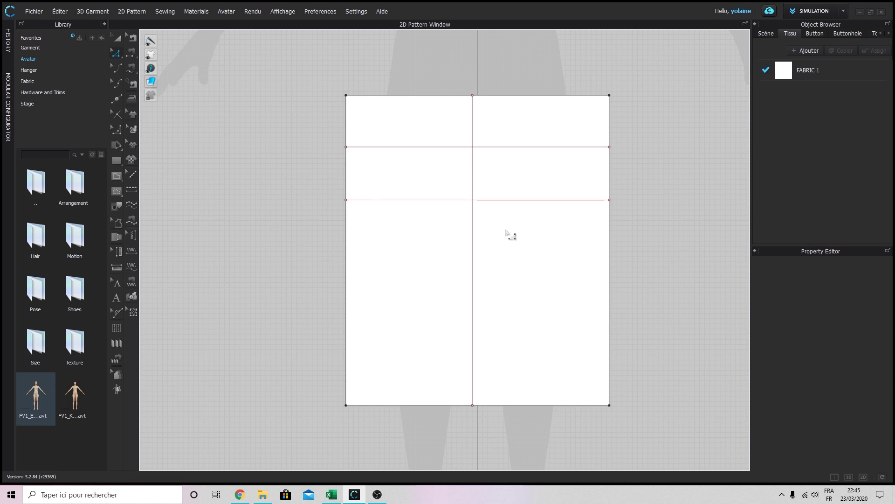
{"action": "right_click_drag", "start_coordinate": [540, 192], "coordinate": [500, 181]}
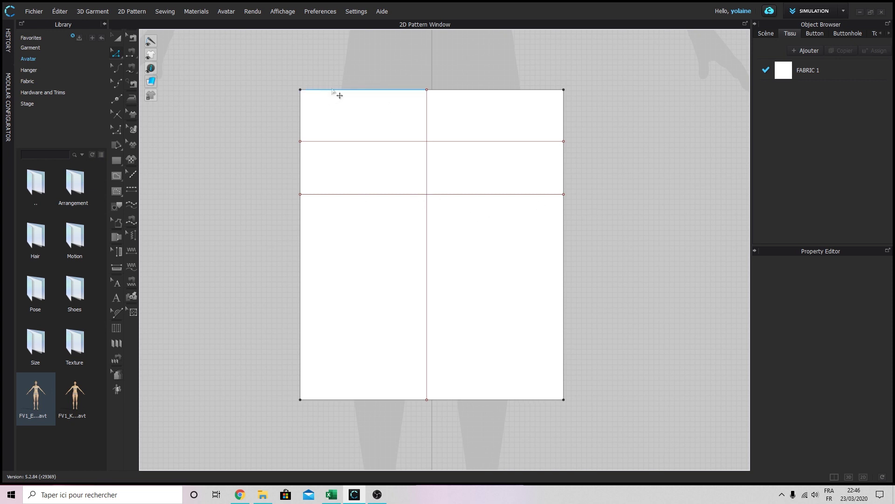
{"action": "right_click", "coordinate": [497, 289]}
{"action": "left_click", "coordinate": [464, 270]}
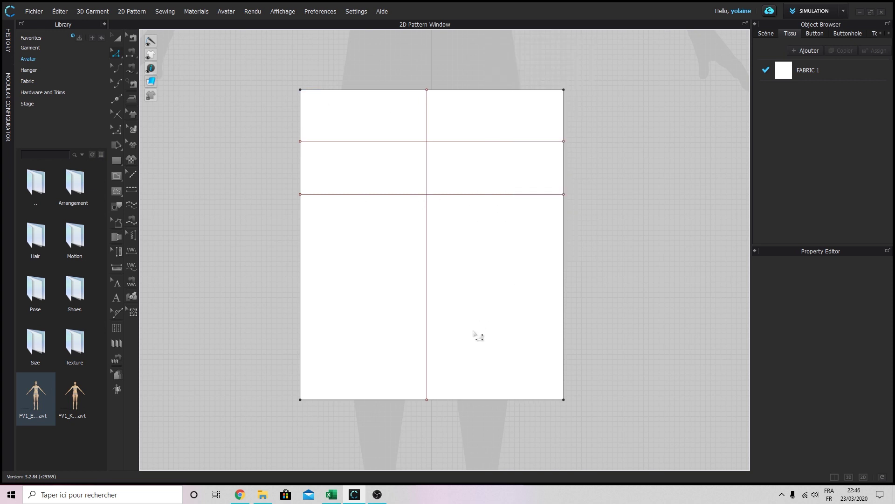
Open the Windows calculator (Calculatrice) beside the pattern and calculate 98 + 4, divided by 2
{"action": "left_click", "coordinate": [148, 493]}
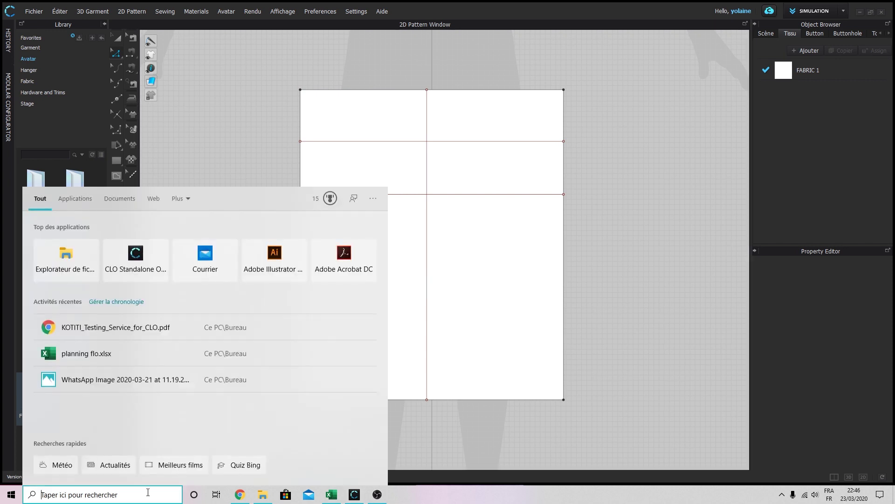
{"action": "type", "text": "cal"}
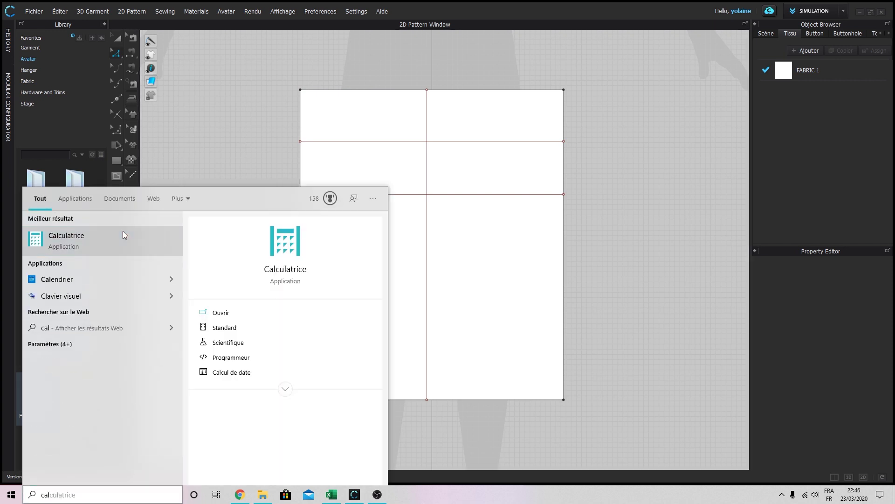
{"action": "left_click", "coordinate": [124, 236]}
{"action": "left_click_drag", "start_coordinate": [664, 74], "coordinate": [701, 53]}
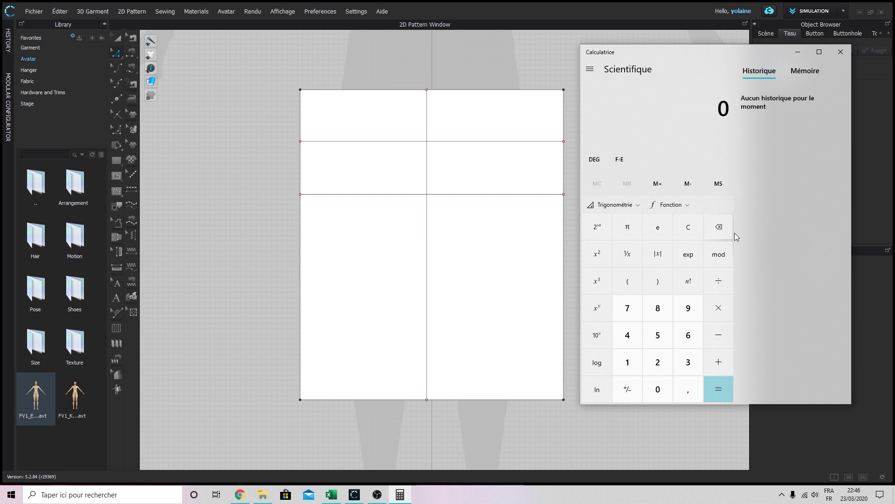
{"action": "type", "text": "98 + "}
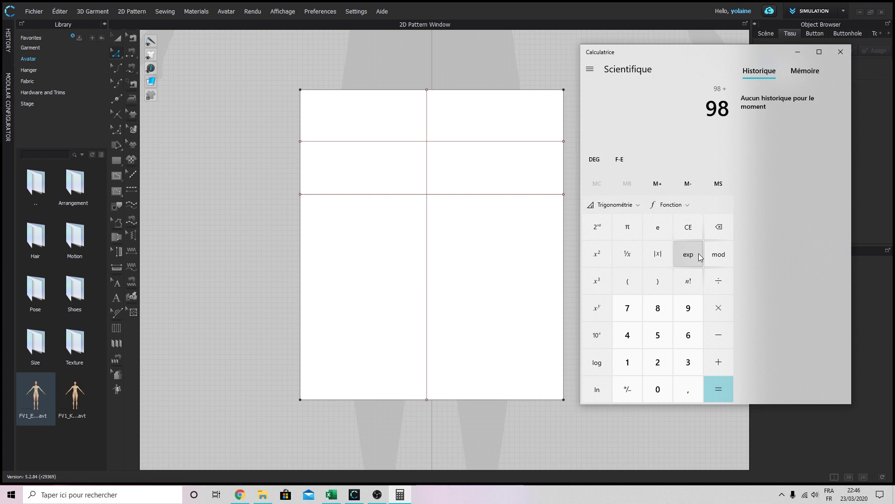
{"action": "type", "text": "4"}
{"action": "key", "text": "Return"}
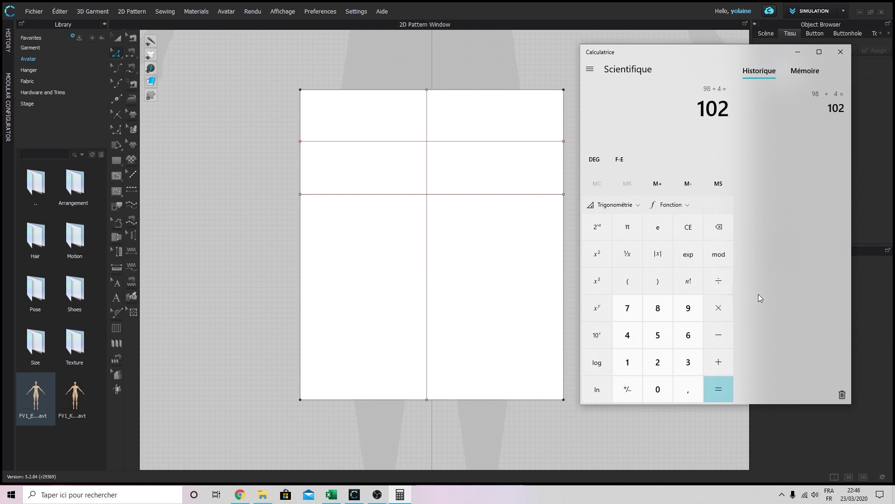
{"action": "type", "text": "/2"}
{"action": "key", "text": "Return"}
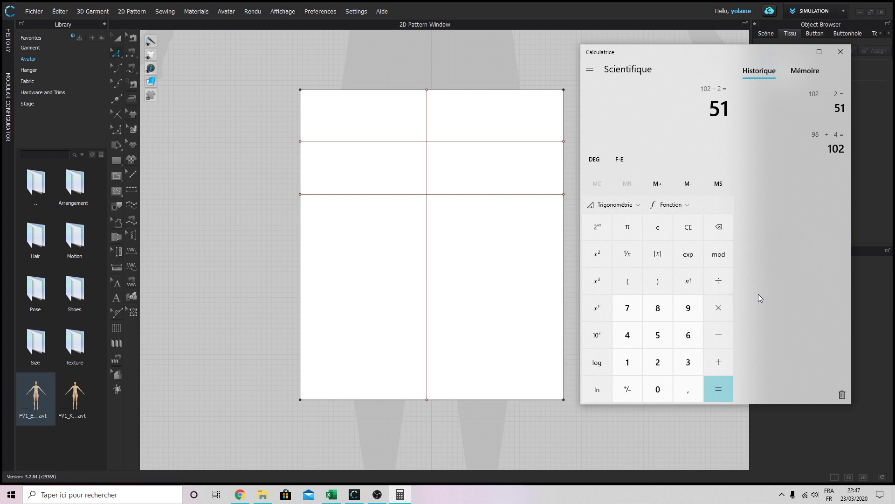
Calculate 71 + 2 divided by 2, and subtract the resulting 36,5 from 51
{"action": "type", "text": "71 + 2"}
{"action": "key", "text": "Return"}
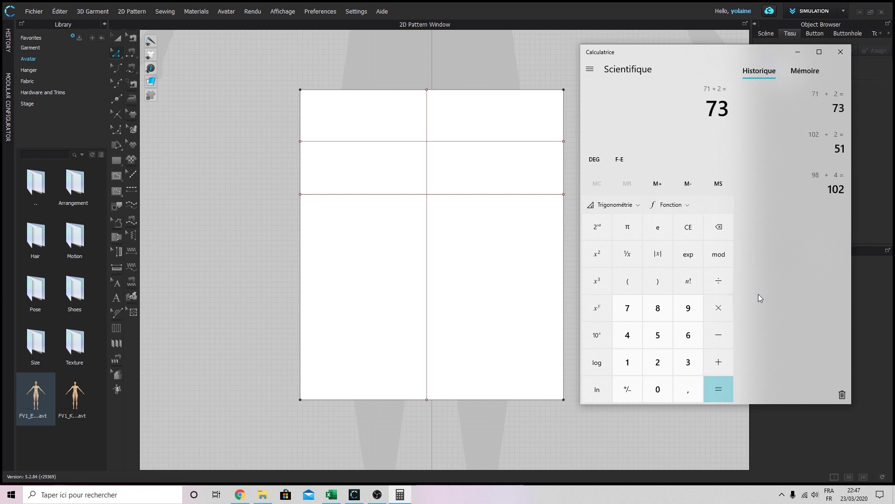
{"action": "type", "text": "/2"}
{"action": "key", "text": "Return"}
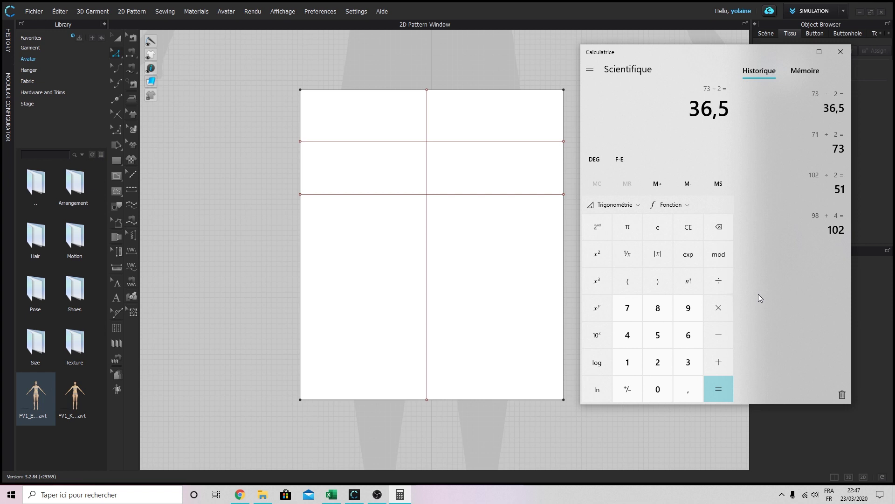
{"action": "type", "text": "51"}
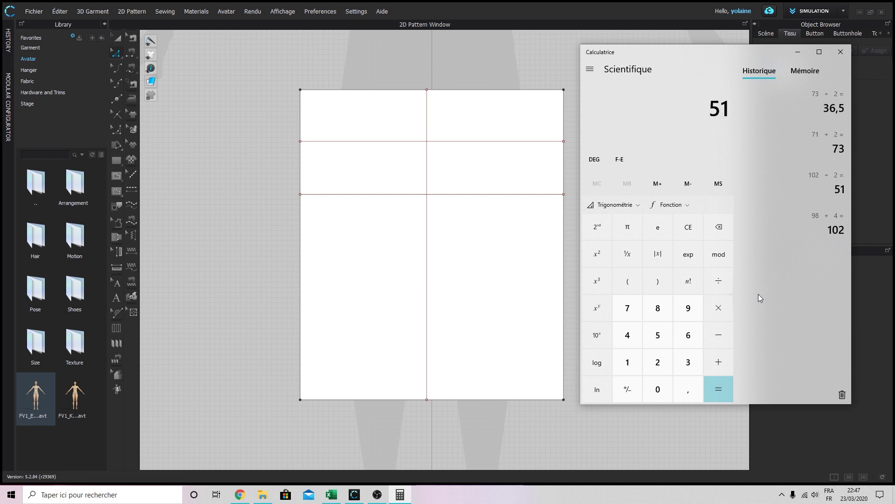
{"action": "type", "text": " - 36,5"}
{"action": "key", "text": "Return"}
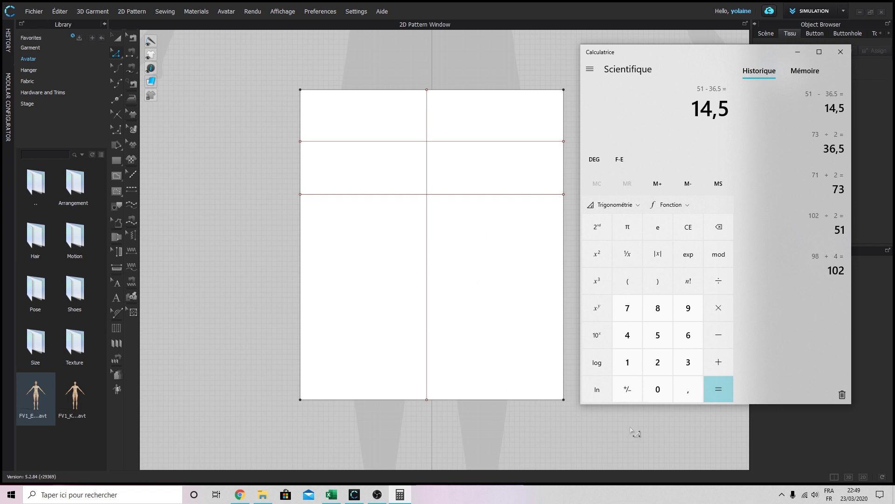
Switch to the 3D view, move the pattern in front of the avatar's hips and thighs, and return to the 2D pattern view
{"action": "left_click", "coordinate": [849, 476]}
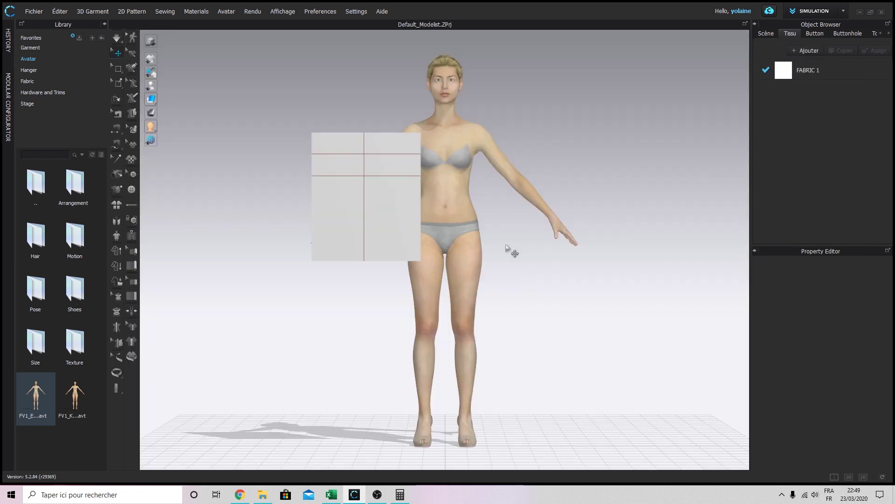
{"action": "left_click_drag", "start_coordinate": [399, 183], "coordinate": [476, 275]}
{"action": "right_click_drag", "start_coordinate": [476, 275], "coordinate": [610, 261]}
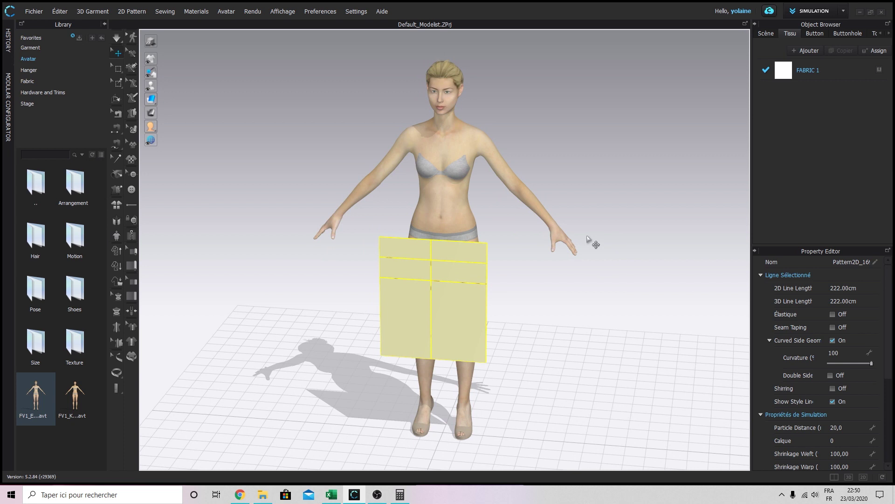
{"action": "left_click", "coordinate": [863, 477]}
{"action": "left_click", "coordinate": [625, 224]}
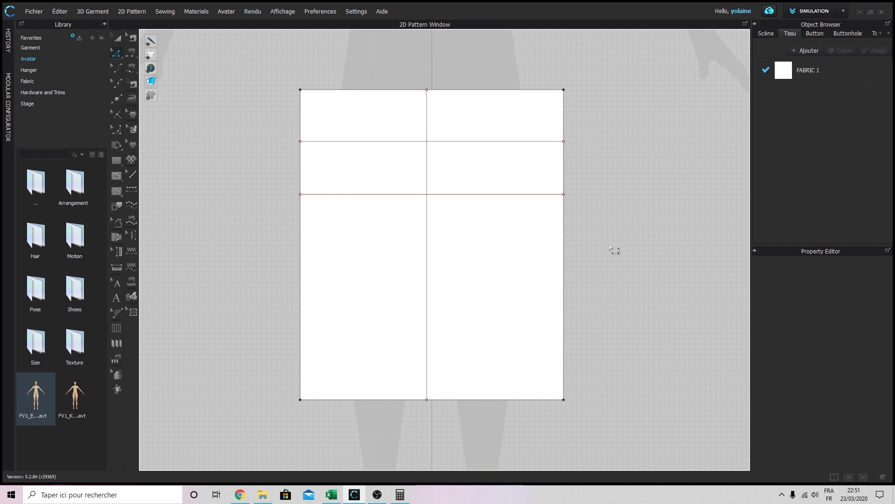
Check the calculation history in Calculatrice and split the pattern's top edge 3,3 cm on each side of the vertical internal line
{"action": "left_click", "coordinate": [399, 493]}
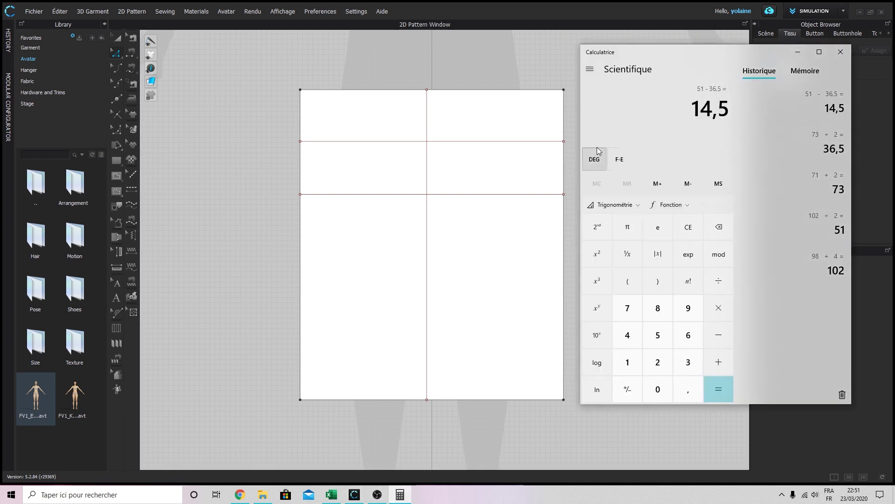
{"action": "left_click", "coordinate": [796, 52]}
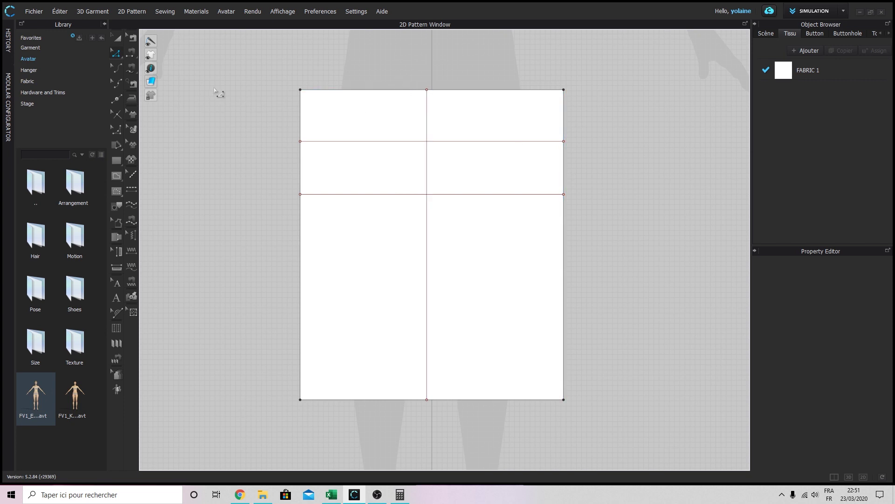
{"action": "left_click", "coordinate": [117, 98]}
{"action": "right_click", "coordinate": [409, 91]}
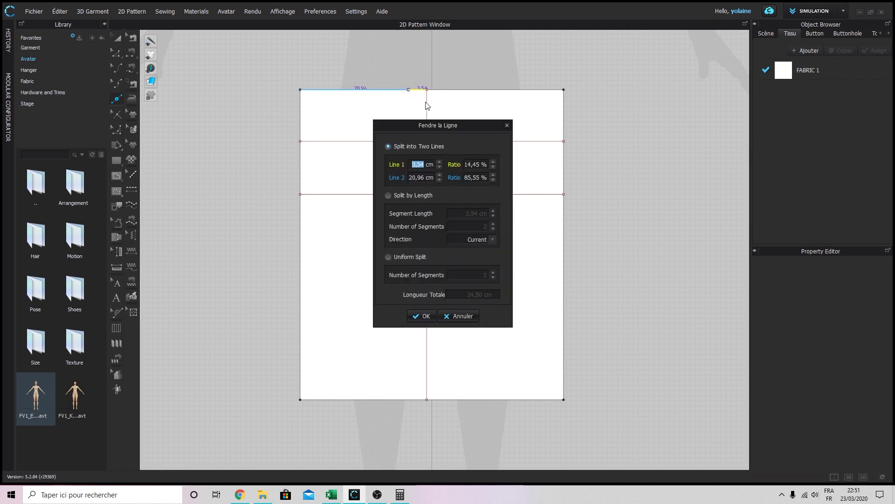
{"action": "type", "text": "3,3"}
{"action": "left_click", "coordinate": [418, 315]}
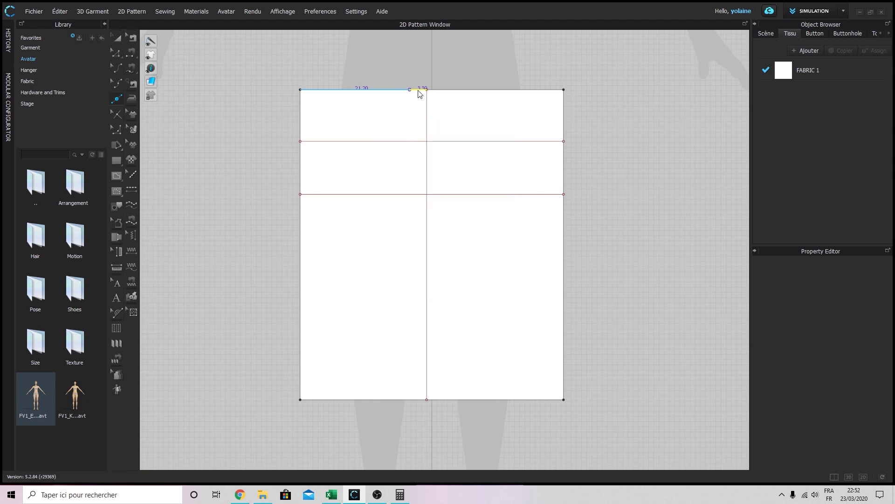
{"action": "left_click", "coordinate": [442, 89]}
{"action": "type", "text": "3,3 cm"}
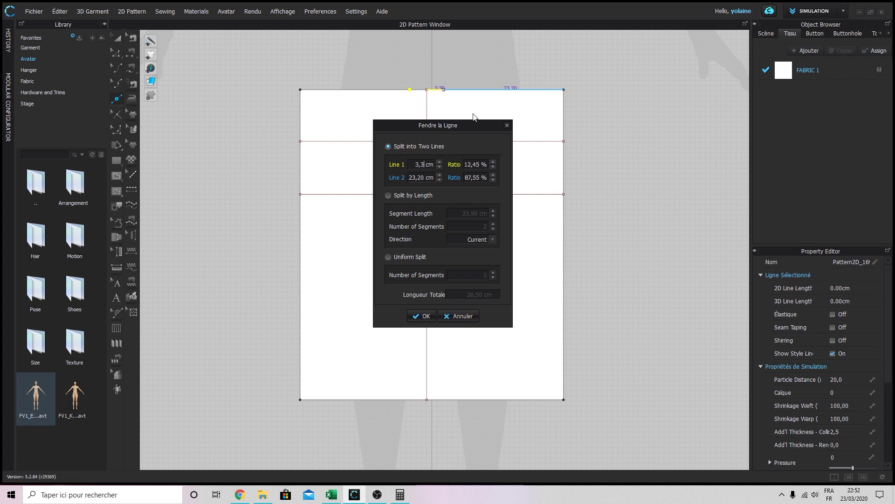
{"action": "key", "text": "Return"}
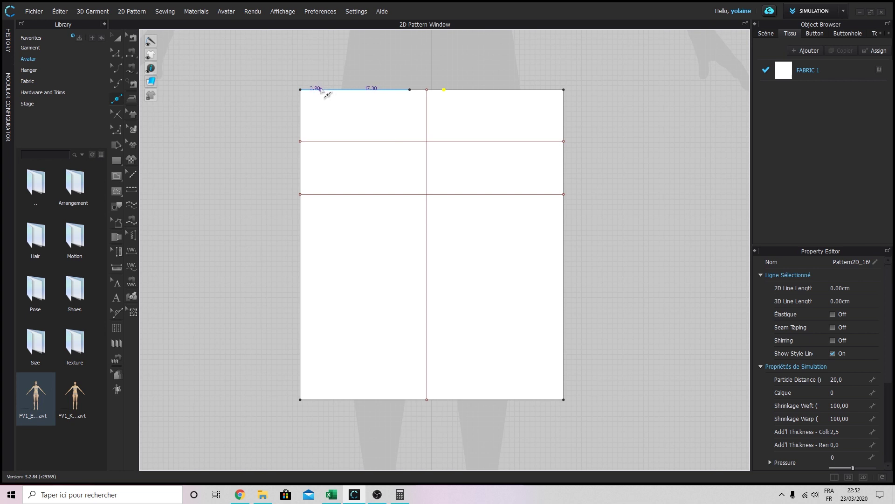
Split the top edge's leftmost segment into two lines, with Line 1 set to 7,3 cm from the upper-left corner
{"action": "left_click", "coordinate": [321, 89]}
{"action": "type", "text": "7,3"}
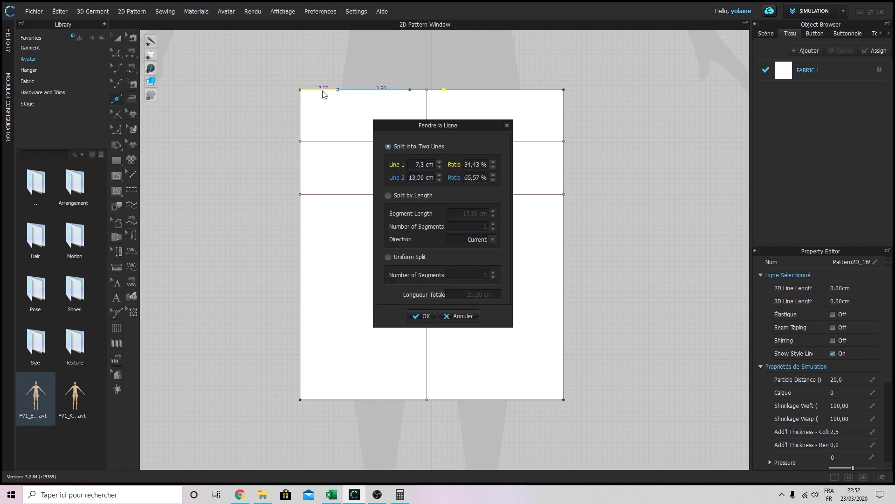
{"action": "left_click", "coordinate": [424, 315]}
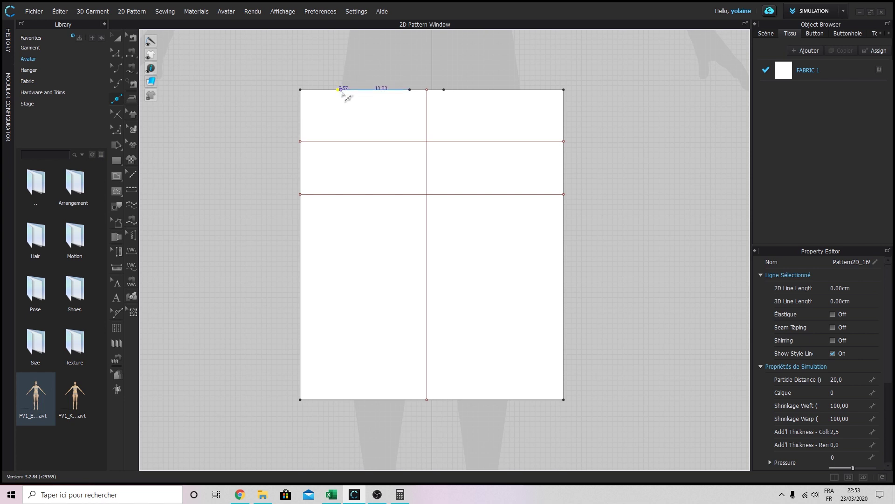
Change the length of the top edge's leftmost segment to 7,8 cm with the location set to Start
{"action": "key", "text": "z"}
{"action": "right_click", "coordinate": [320, 91]}
{"action": "key", "text": "Return"}
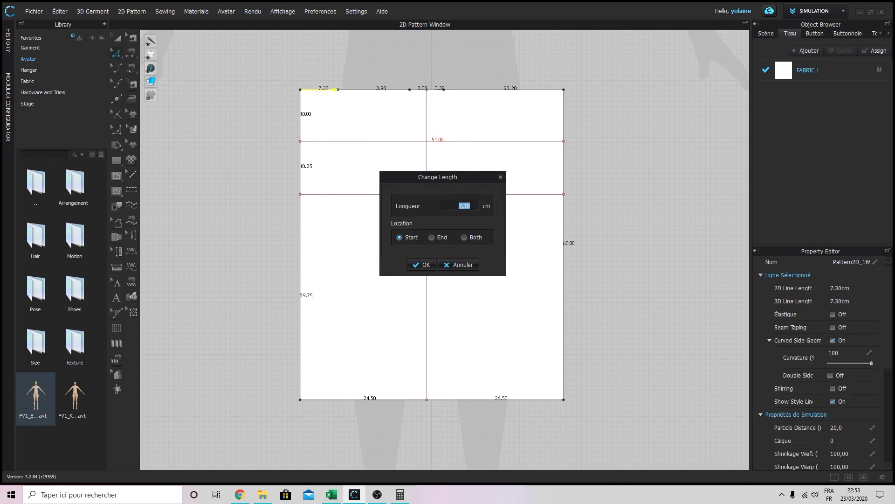
{"action": "type", "text": "7,8"}
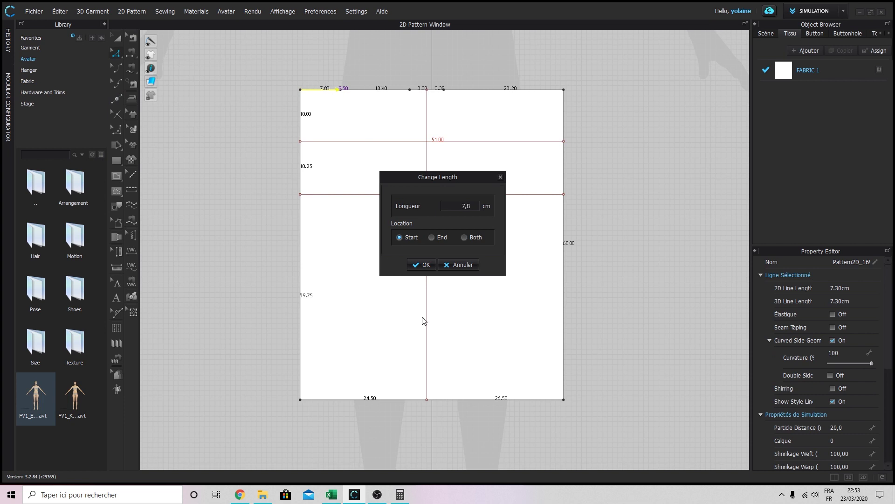
{"action": "left_click", "coordinate": [421, 265]}
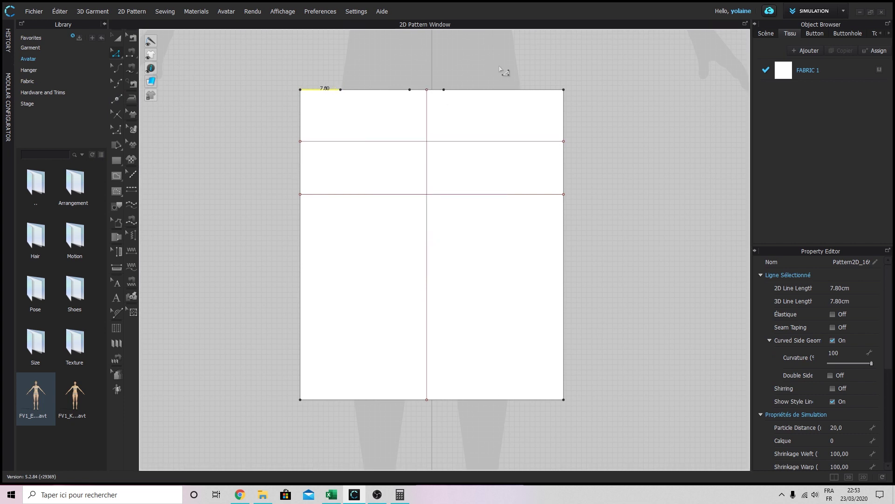
Split the top edge's rightmost segment into two lines, with Line 1 set to 7,8 cm from the upper-right corner
{"action": "key", "text": "x"}
{"action": "right_click", "coordinate": [550, 90]}
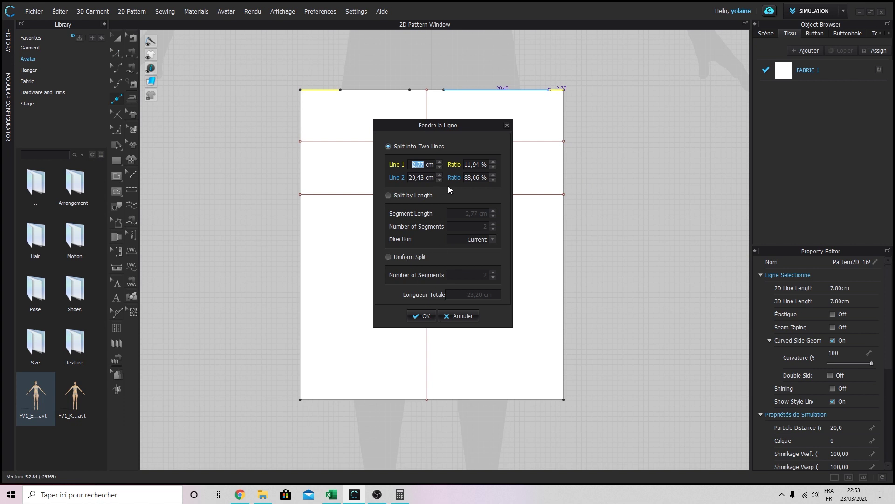
{"action": "type", "text": "7,8"}
{"action": "key", "text": "Return"}
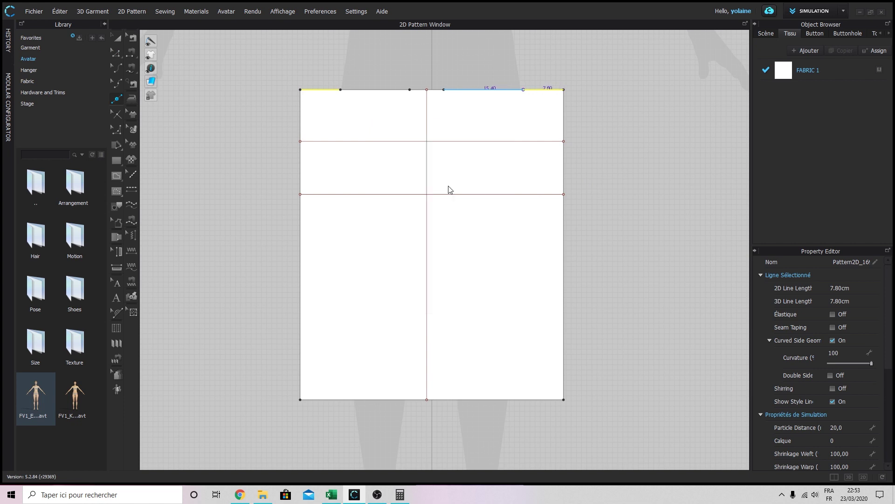
Change the length of the top edge's leftmost segment to 6,80 cm with the location set to Start
{"action": "key", "text": "z"}
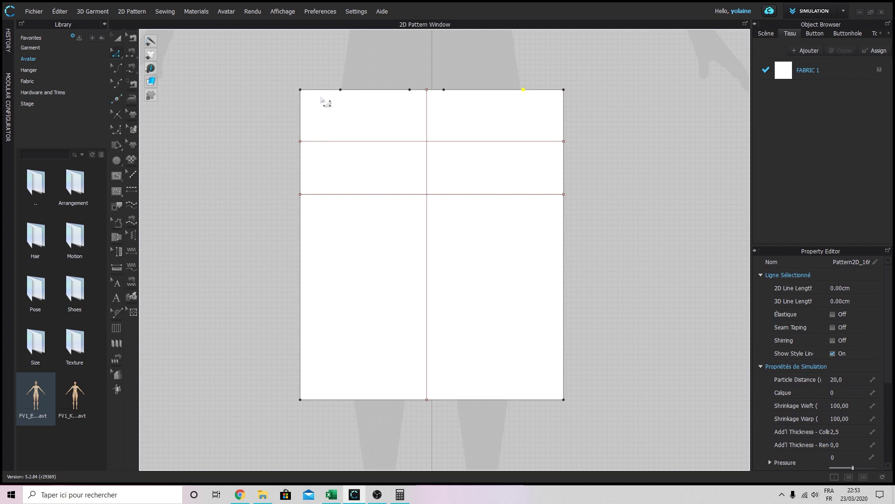
{"action": "right_click", "coordinate": [324, 90]}
{"action": "left_click", "coordinate": [362, 139]}
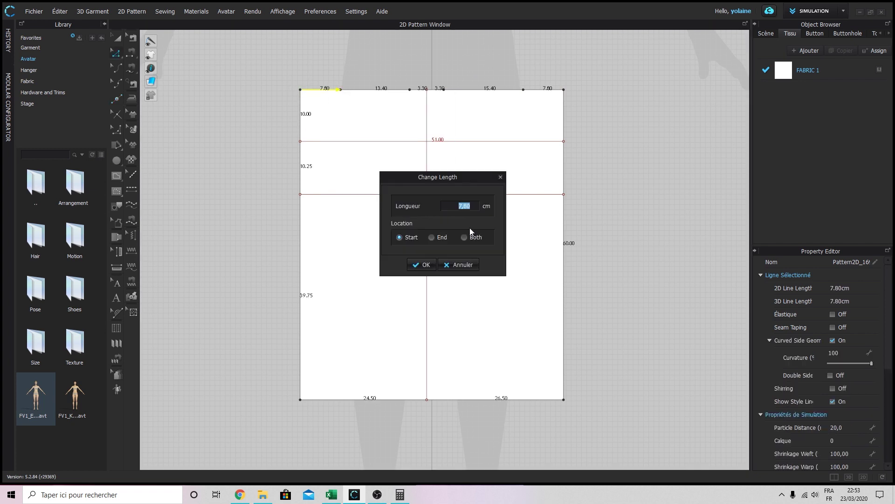
{"action": "type", "text": "6,80"}
{"action": "left_click", "coordinate": [422, 264]}
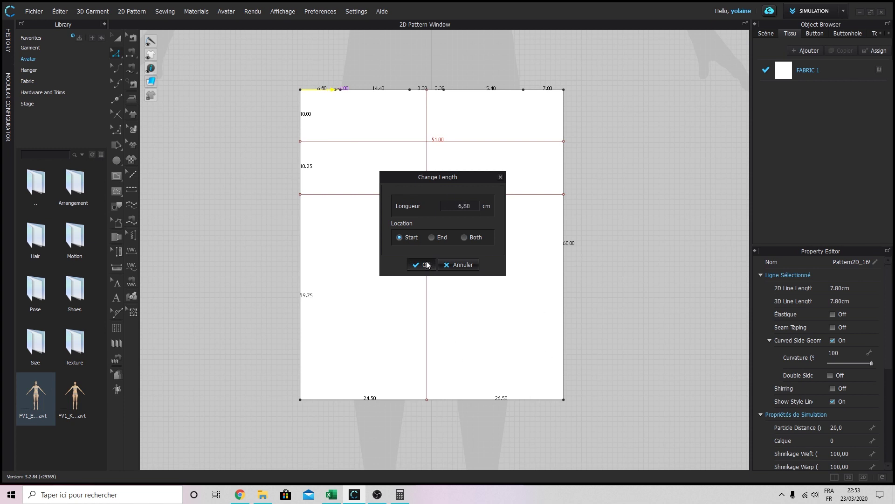
{"action": "left_click", "coordinate": [361, 125]}
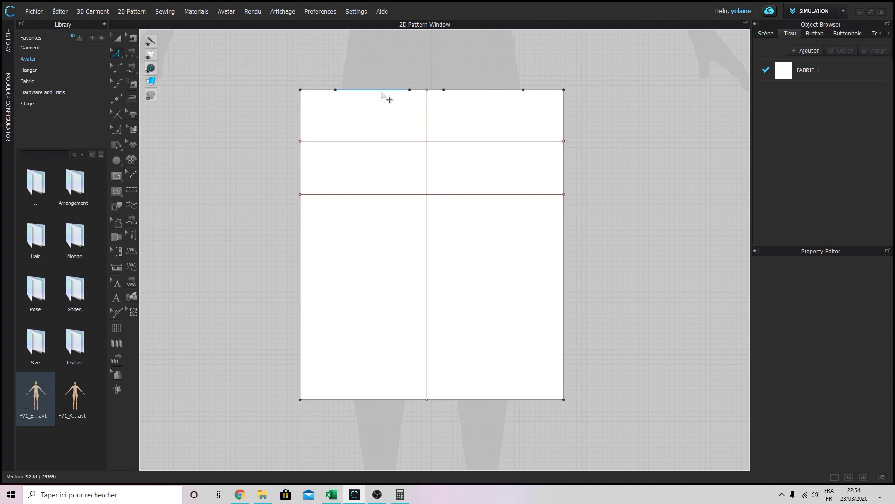
Split the two long top-edge segments on either side of the center uniformly into 2 segments each
{"action": "key", "text": "x"}
{"action": "left_click", "coordinate": [371, 90]}
{"action": "left_click", "coordinate": [417, 258]}
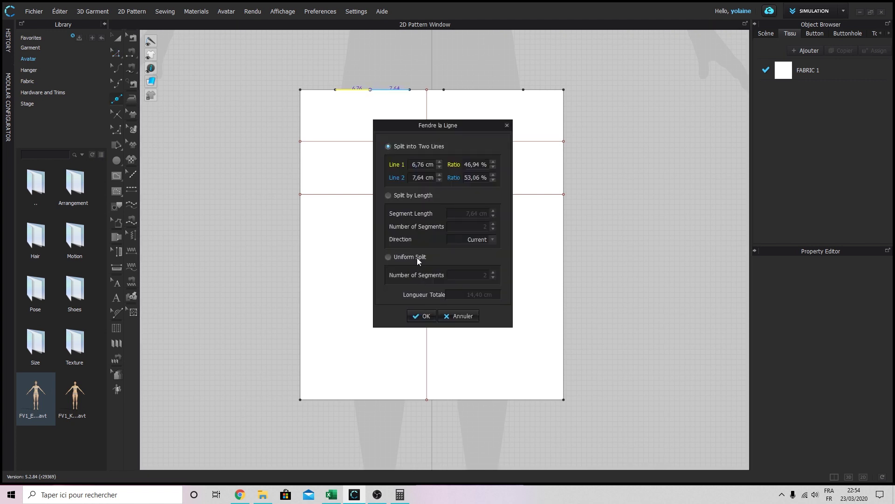
{"action": "left_click", "coordinate": [421, 316]}
{"action": "left_click", "coordinate": [483, 90]}
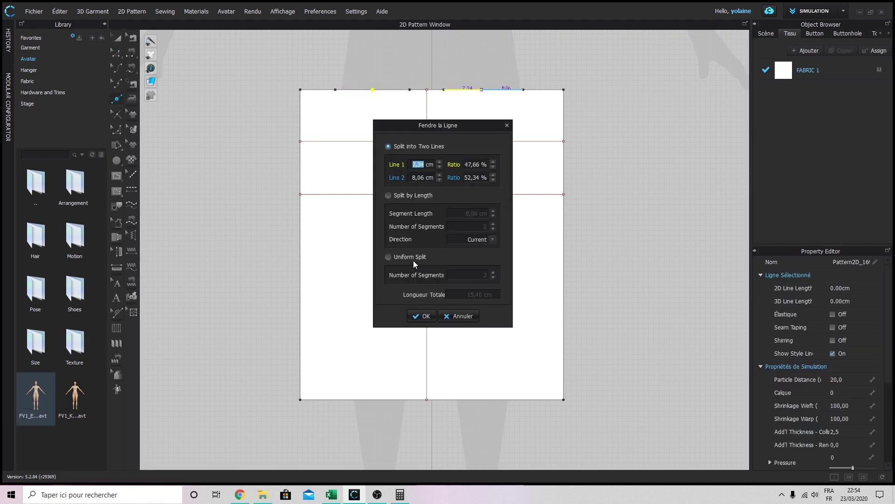
{"action": "left_click", "coordinate": [388, 257]}
{"action": "left_click", "coordinate": [421, 316]}
{"action": "key", "text": "v"}
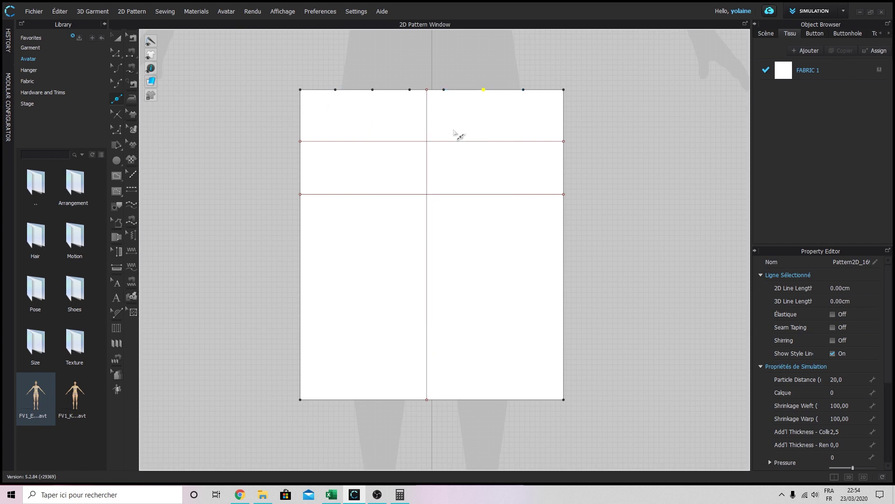
{"action": "left_click", "coordinate": [388, 126]}
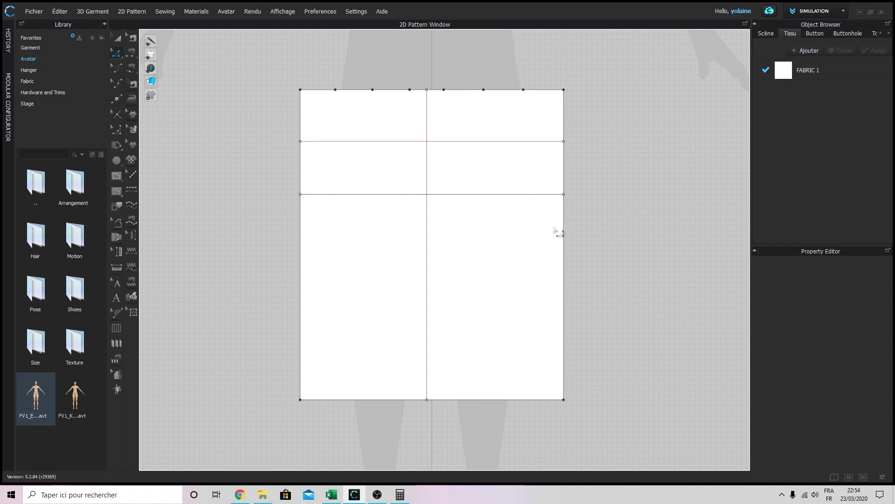
Split the top edge 0,75 cm on each side of the point nearest the upper-left corner
{"action": "scroll", "coordinate": [359, 176], "scroll_direction": "up", "scroll_amount": 5}
{"action": "scroll", "coordinate": [354, 185], "scroll_direction": "down", "scroll_amount": 2}
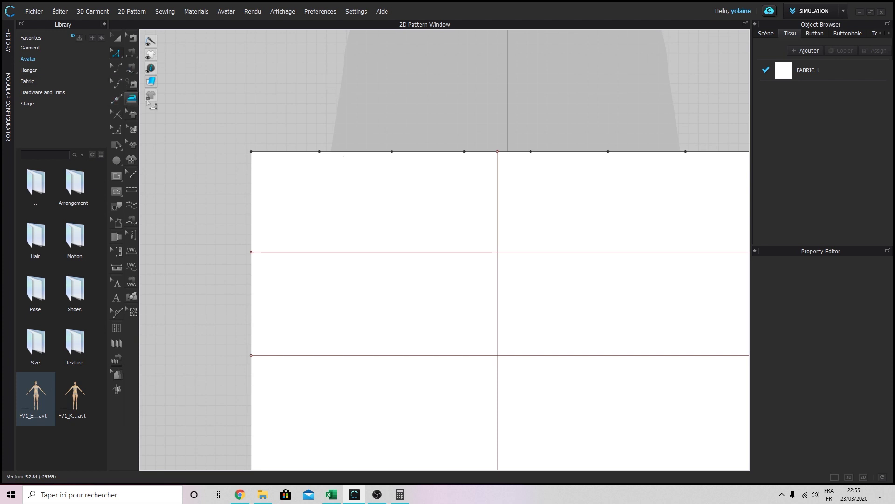
{"action": "key", "text": "x"}
{"action": "right_click", "coordinate": [309, 151]}
{"action": "type", "text": "0"}
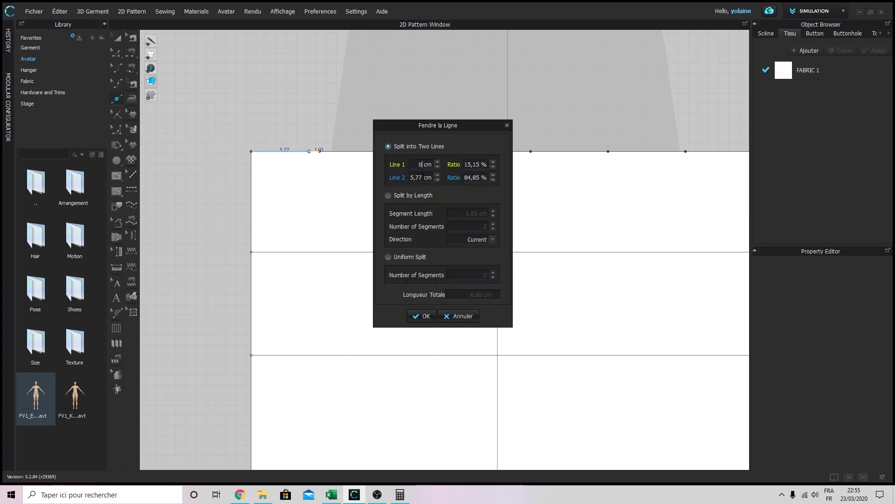
{"action": "type", "text": ",75"}
{"action": "left_click", "coordinate": [420, 316]}
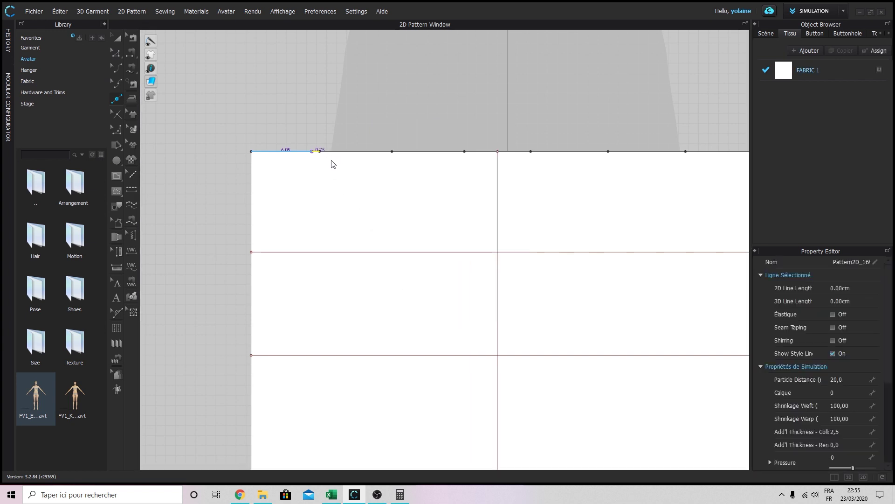
{"action": "right_click", "coordinate": [331, 152]}
{"action": "type", "text": "0,75"}
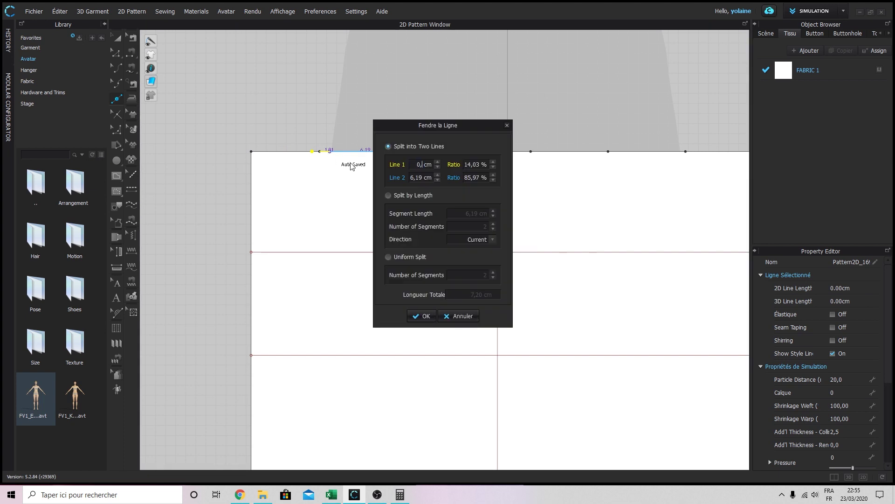
{"action": "key", "text": "Return"}
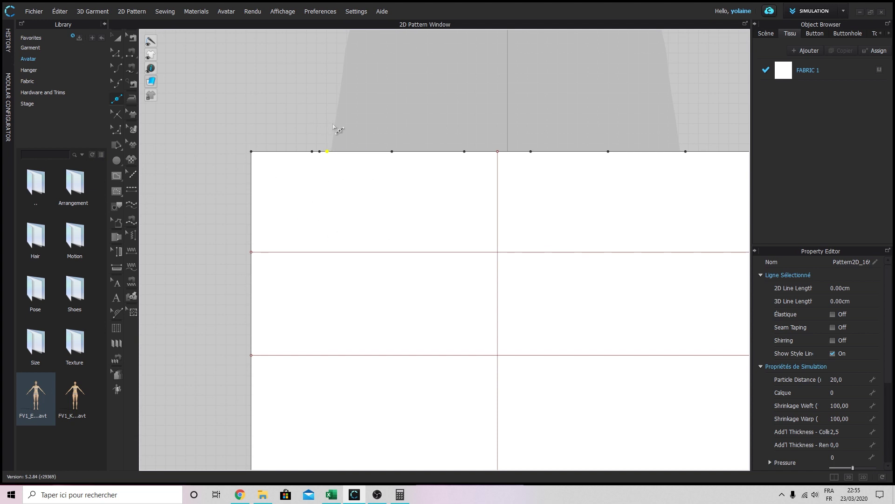
Add a 12 cm Y-Axis perpendicular internal line at 90° from the point between the two 0,75 cm splits
{"action": "mouse_move", "coordinate": [152, 83]}
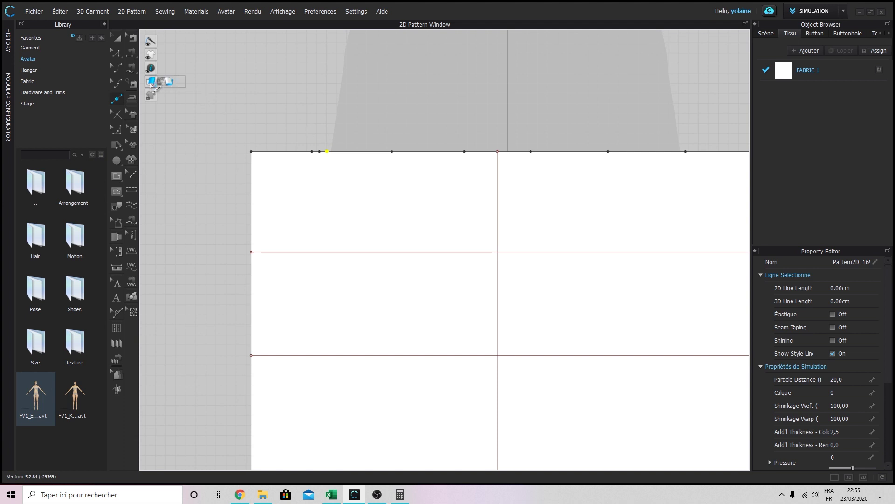
{"action": "left_click", "coordinate": [116, 53]}
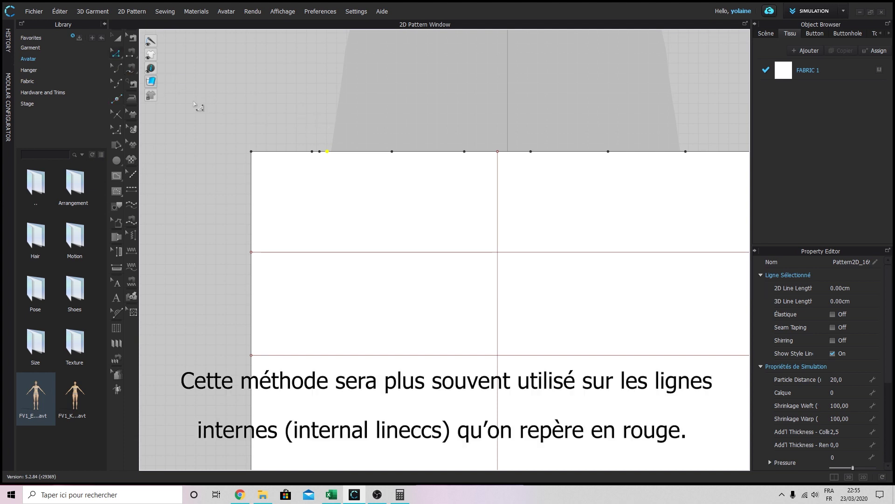
{"action": "right_click", "coordinate": [320, 151]}
{"action": "mouse_move", "coordinate": [368, 227]}
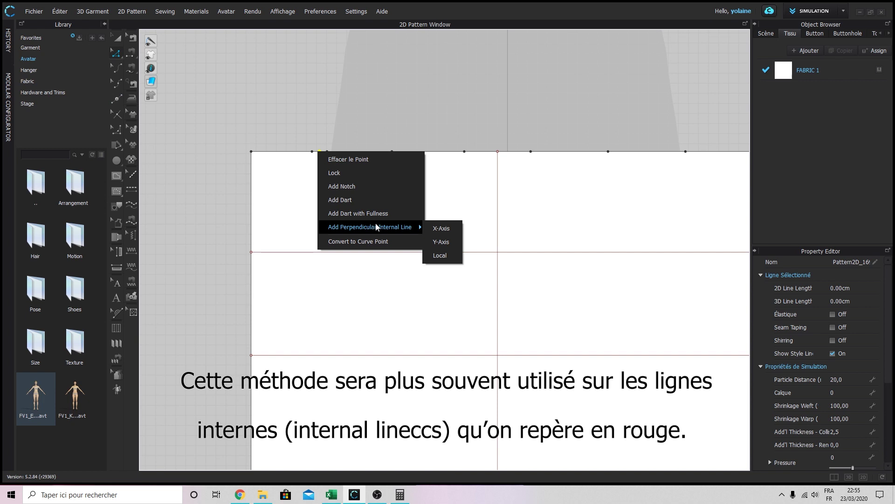
{"action": "left_click", "coordinate": [445, 241]}
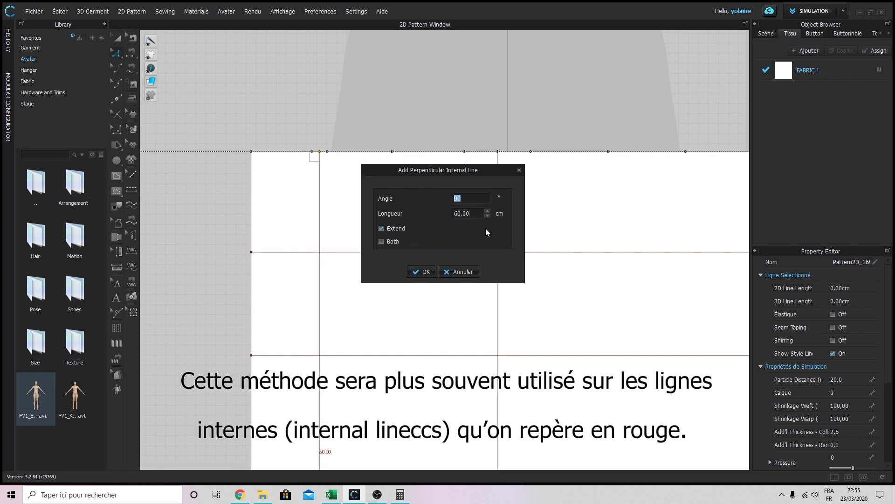
{"action": "left_click", "coordinate": [475, 213]}
{"action": "type", "text": "12"}
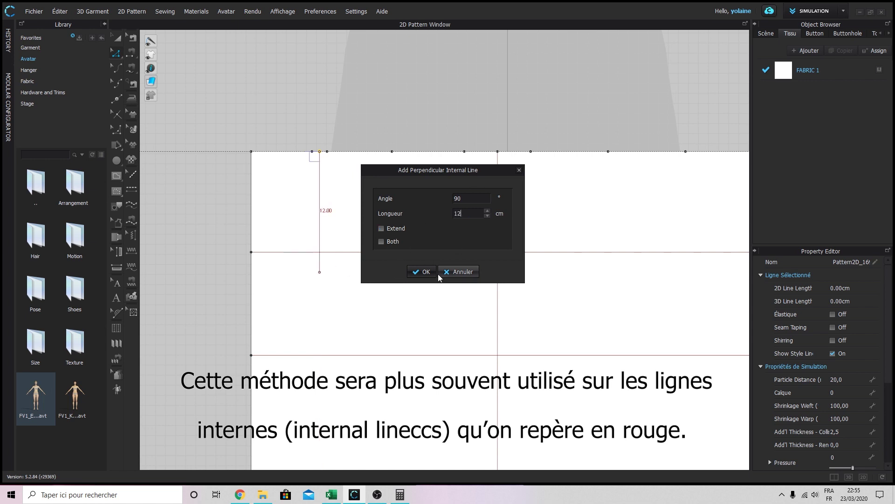
{"action": "left_click", "coordinate": [421, 271]}
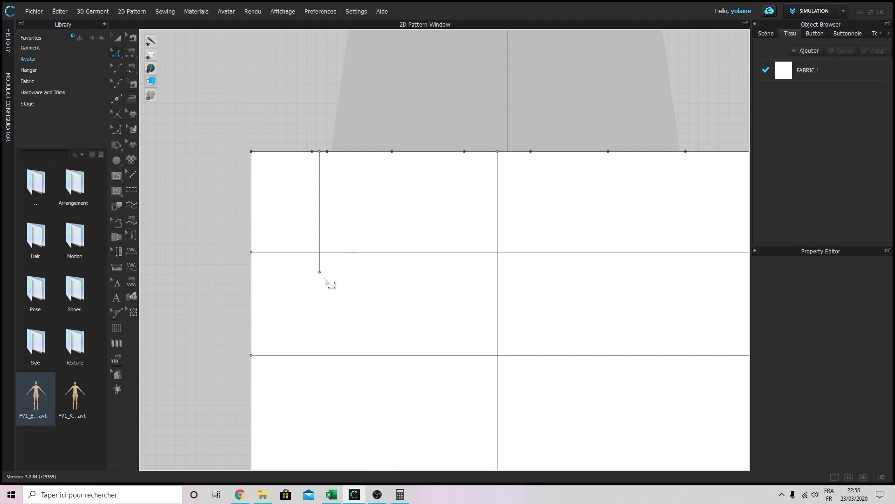
Add a dart with a total width of 2,3 cm and length of 12 cm at the midpoint of the top edge's left long section
{"action": "right_click", "coordinate": [391, 152]}
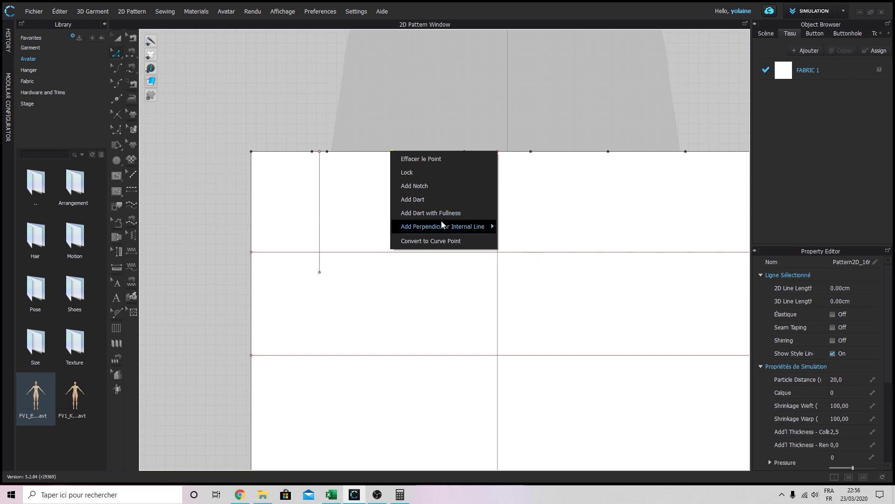
{"action": "mouse_move", "coordinate": [472, 225]}
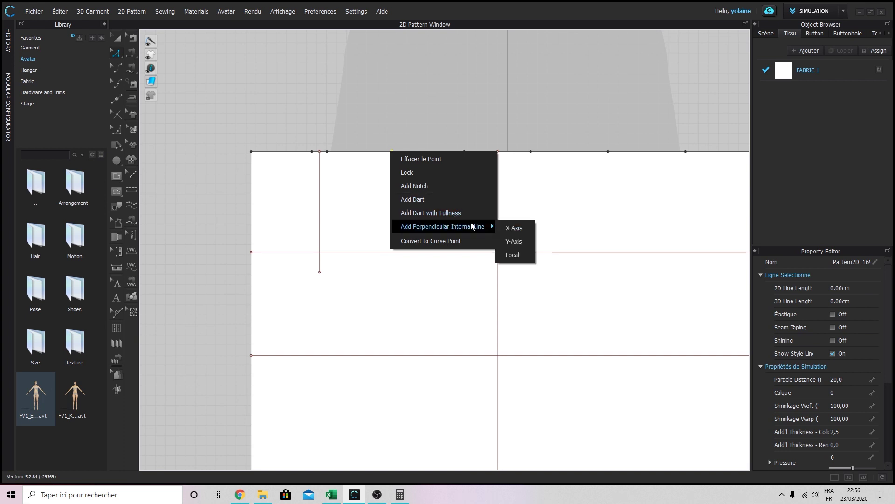
{"action": "left_click", "coordinate": [411, 199]}
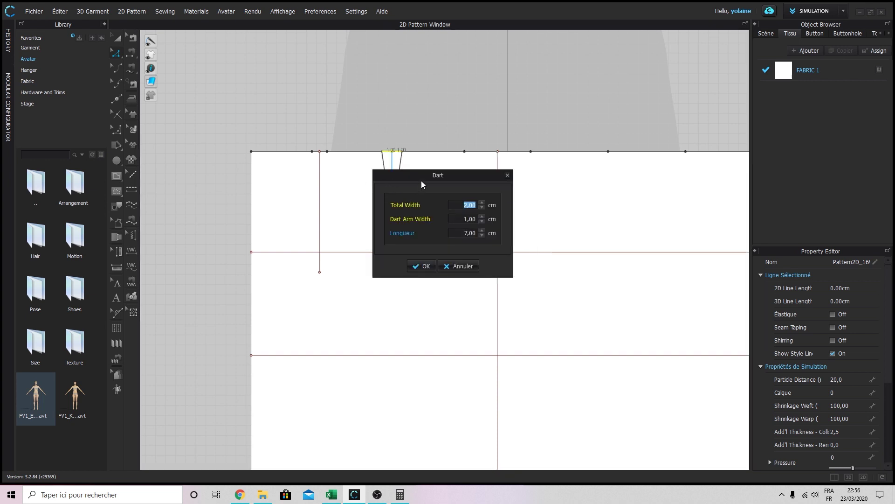
{"action": "left_click_drag", "start_coordinate": [421, 181], "coordinate": [564, 190]}
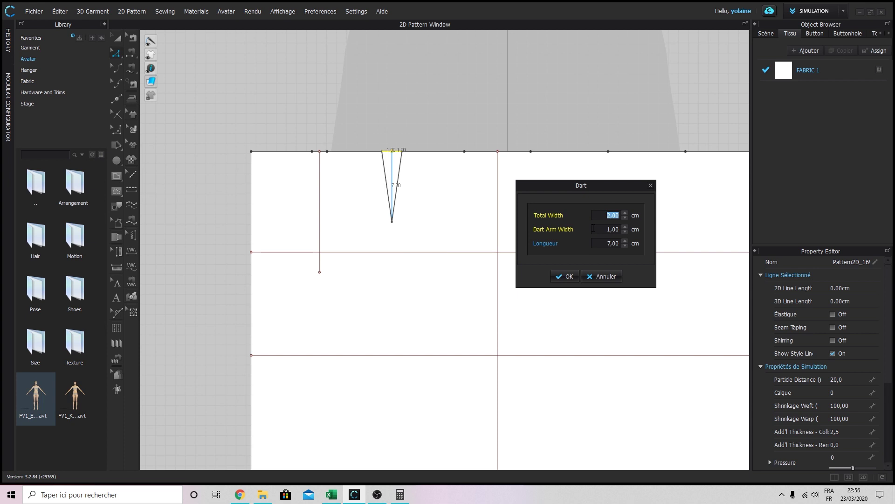
{"action": "type", "text": "2,3"}
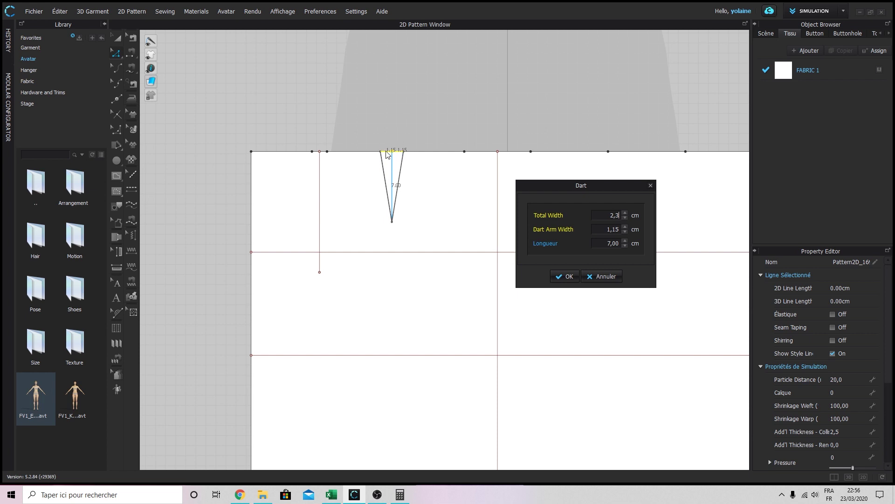
{"action": "double_click", "coordinate": [609, 242]}
{"action": "type", "text": "12"}
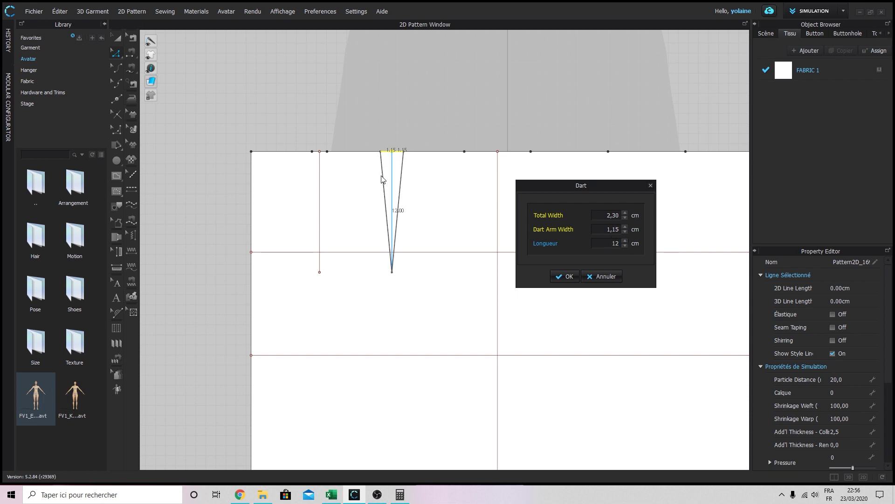
{"action": "left_click", "coordinate": [569, 277]}
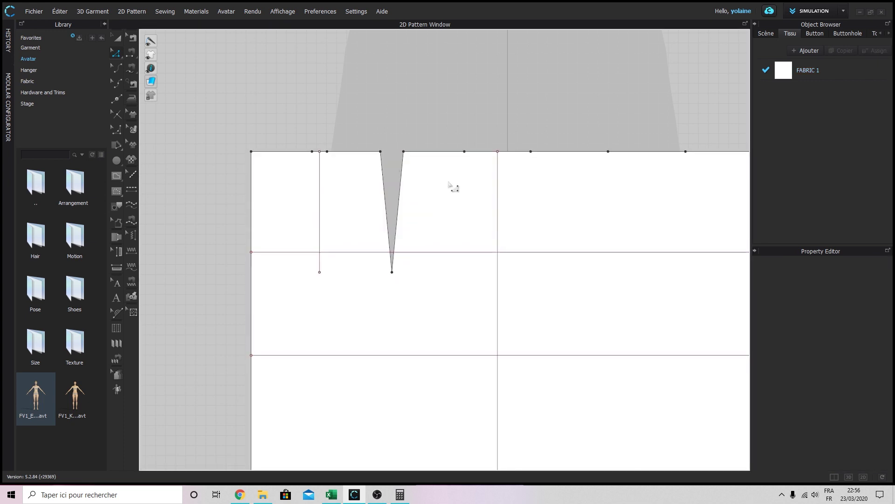
Delete the short vertical internal line and the two points 0,75 cm on each side of its top end
{"action": "left_click", "coordinate": [321, 187]}
{"action": "key", "text": "Delete"}
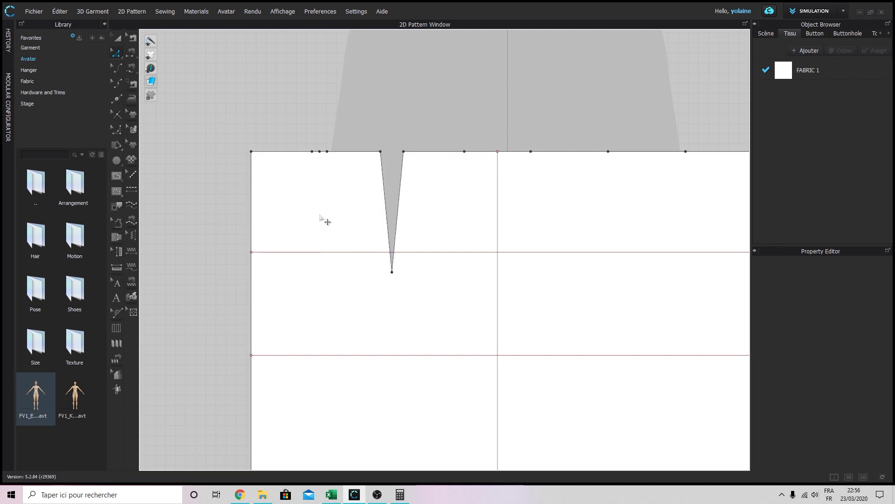
{"action": "left_click_drag", "start_coordinate": [327, 146], "coordinate": [346, 166]}
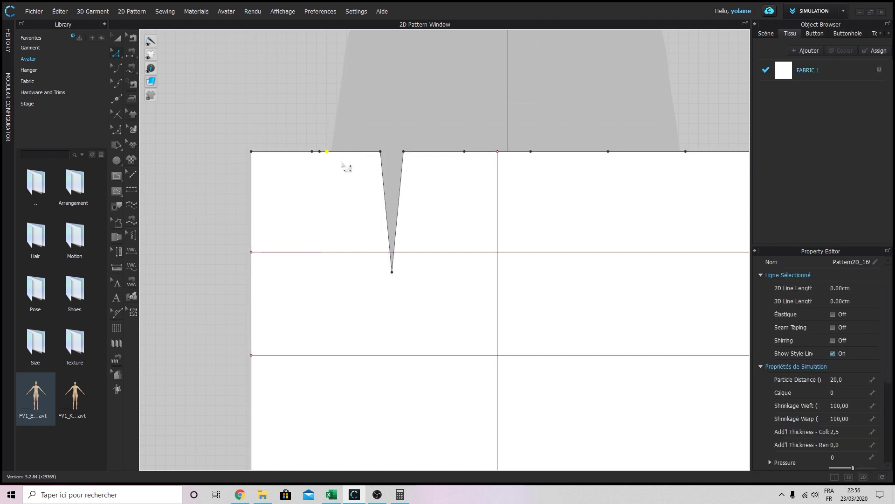
{"action": "key", "text": "Delete"}
{"action": "left_click_drag", "start_coordinate": [302, 144], "coordinate": [312, 163]}
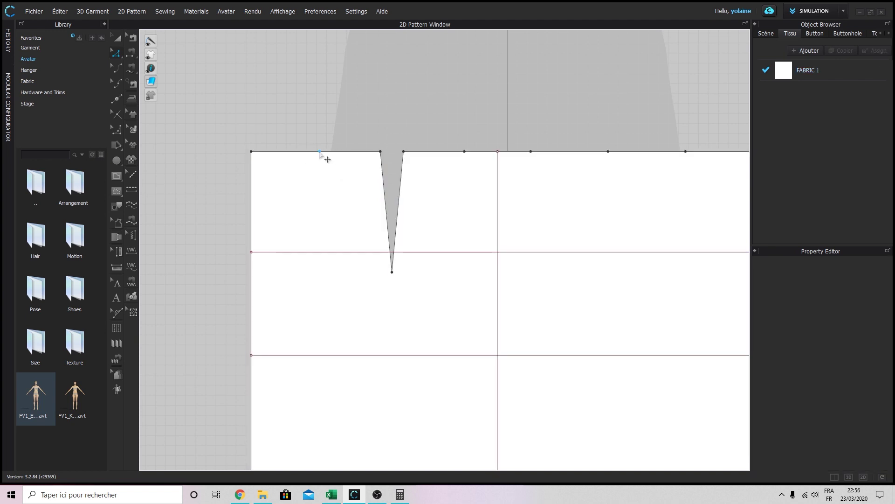
Add a dart with a total width of 1,5 cm and length of 12 cm at the top-edge point nearest the upper-left corner
{"action": "right_click", "coordinate": [320, 152]}
{"action": "left_click", "coordinate": [376, 203]}
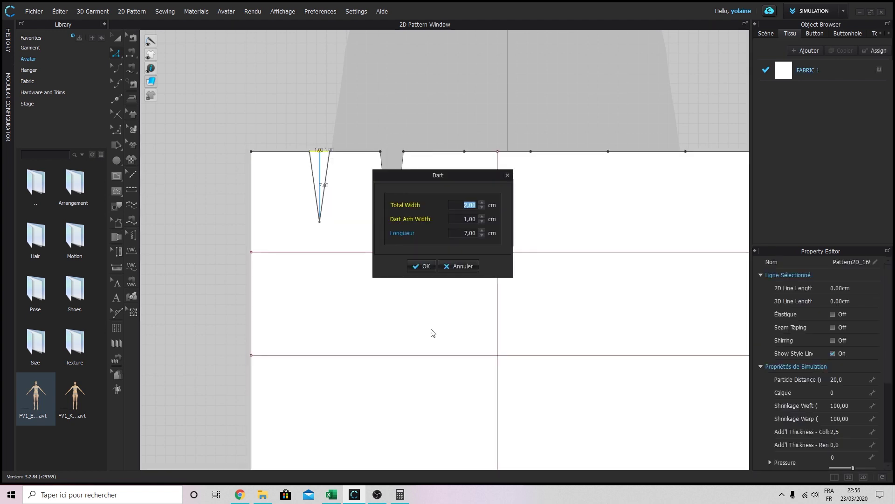
{"action": "type", "text": "1,5"}
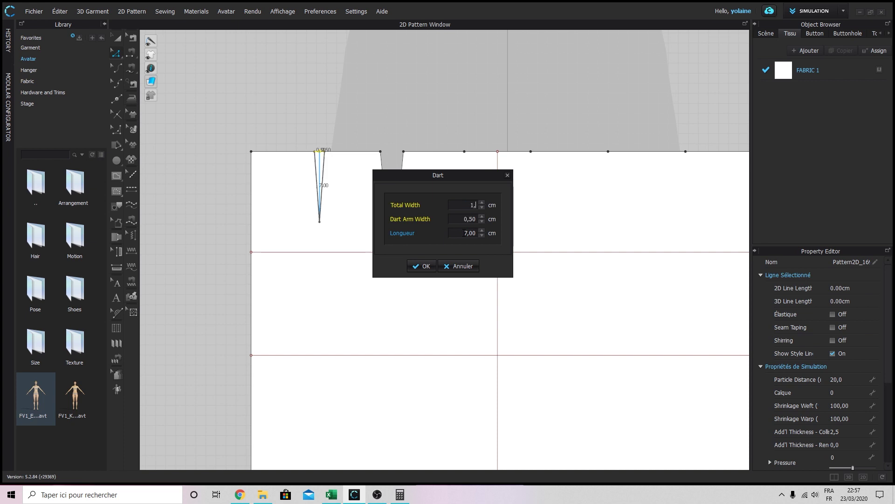
{"action": "left_click", "coordinate": [463, 232]}
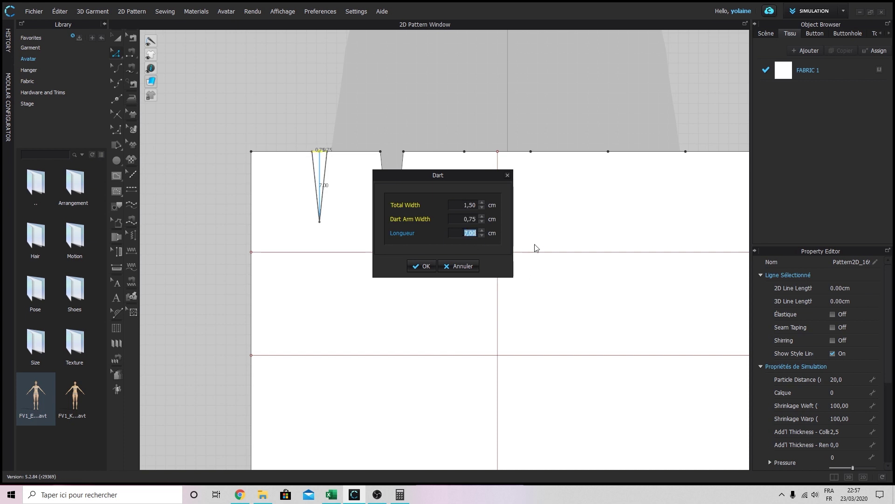
{"action": "type", "text": "12"}
{"action": "left_click", "coordinate": [423, 265]}
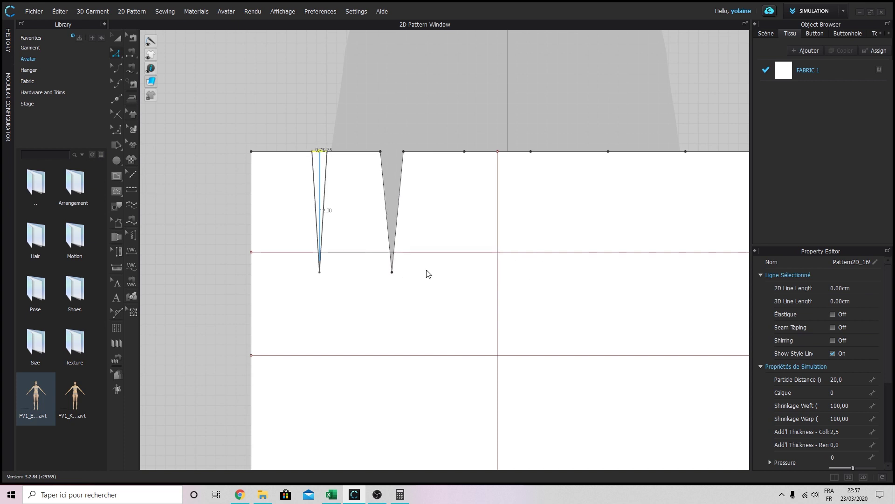
Add a dart with a total width of 2,1 cm and length of 10 cm at the midpoint of the top edge's right long section
{"action": "left_click", "coordinate": [394, 120]}
{"action": "right_click_drag", "start_coordinate": [497, 224], "coordinate": [338, 214]}
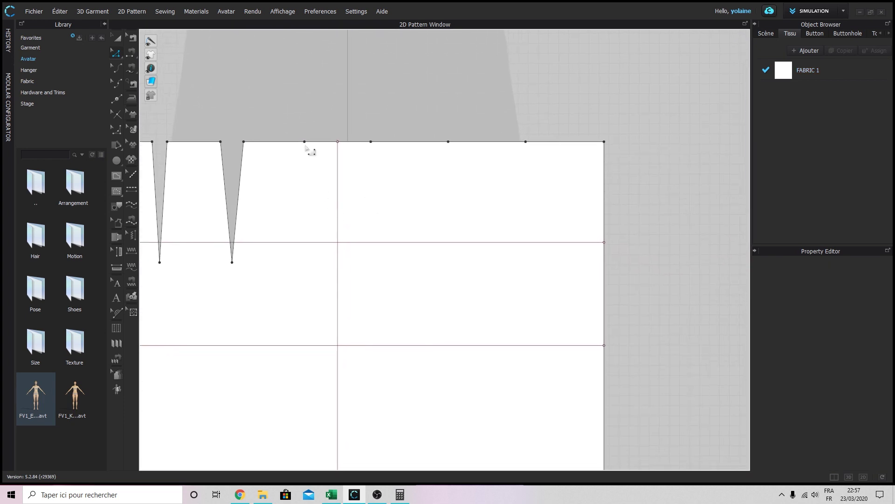
{"action": "right_click", "coordinate": [448, 141]}
{"action": "left_click", "coordinate": [474, 192]}
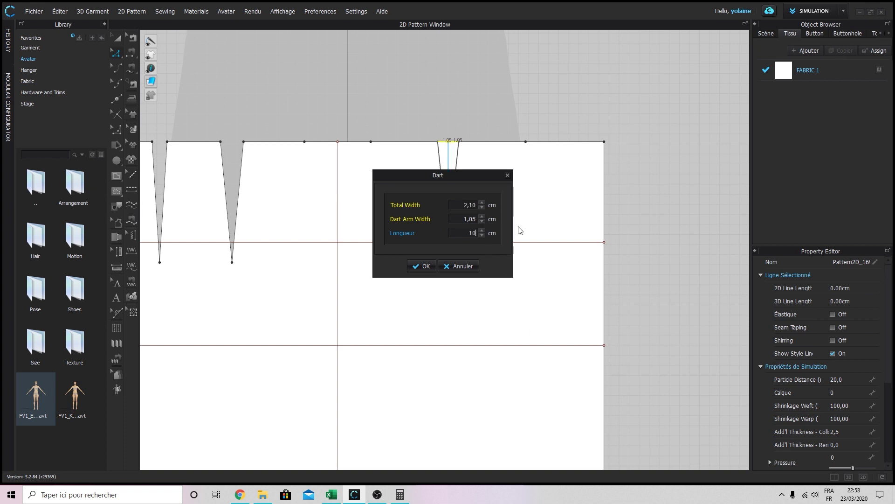
{"action": "left_click", "coordinate": [423, 266]}
Add a dart with a total width of 1,6 cm and length of 10 cm at the top-edge point nearest the upper-right corner
{"action": "right_click", "coordinate": [526, 141]}
{"action": "left_click", "coordinate": [555, 190]}
{"action": "type", "text": "1,6"}
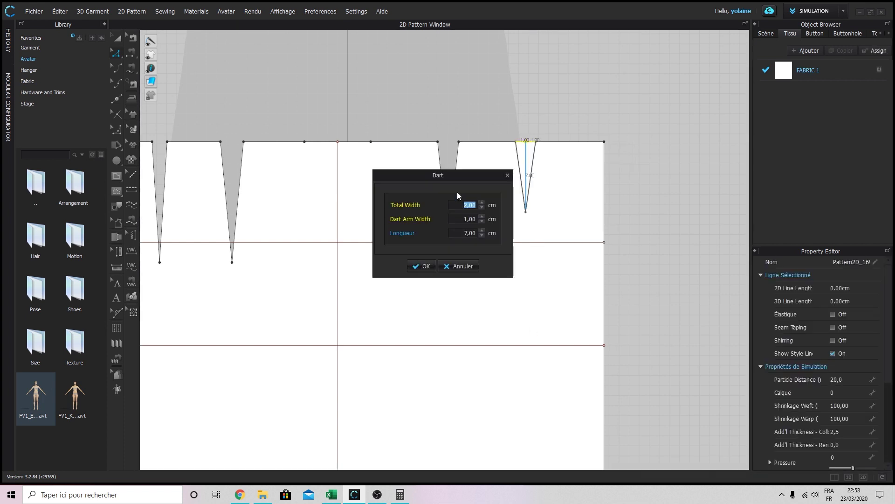
{"action": "key", "text": "Tab"}
{"action": "key", "text": "Tab"}
{"action": "type", "text": "10"}
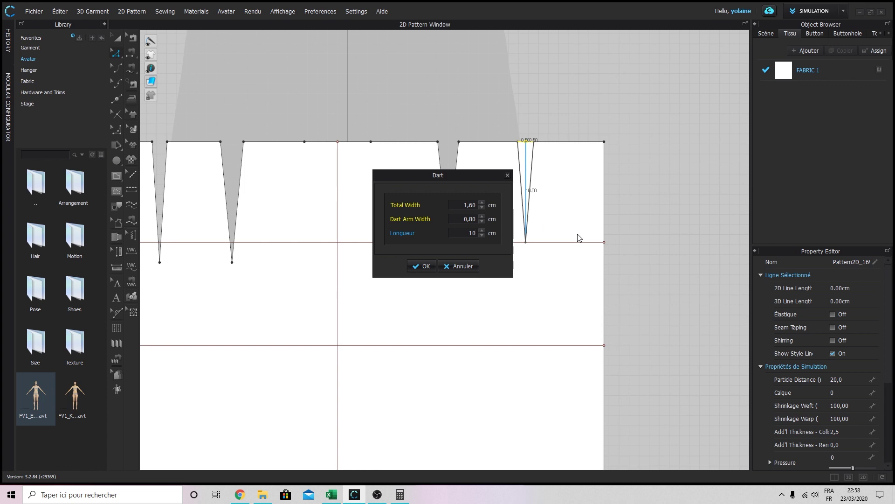
{"action": "left_click", "coordinate": [431, 264]}
Add points where the central vertical internal line intersects the two horizontal internal lines
{"action": "middle_click_drag", "start_coordinate": [392, 209], "coordinate": [496, 156]}
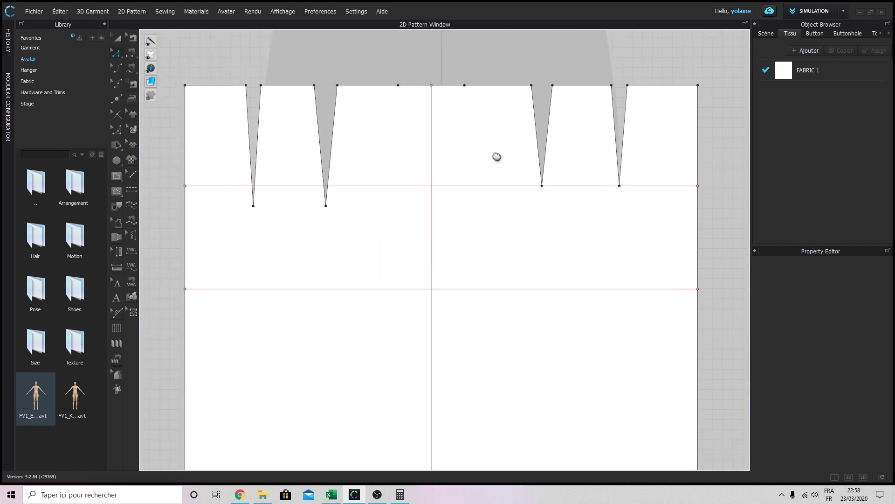
{"action": "scroll", "coordinate": [477, 161], "scroll_direction": "up", "scroll_amount": 2}
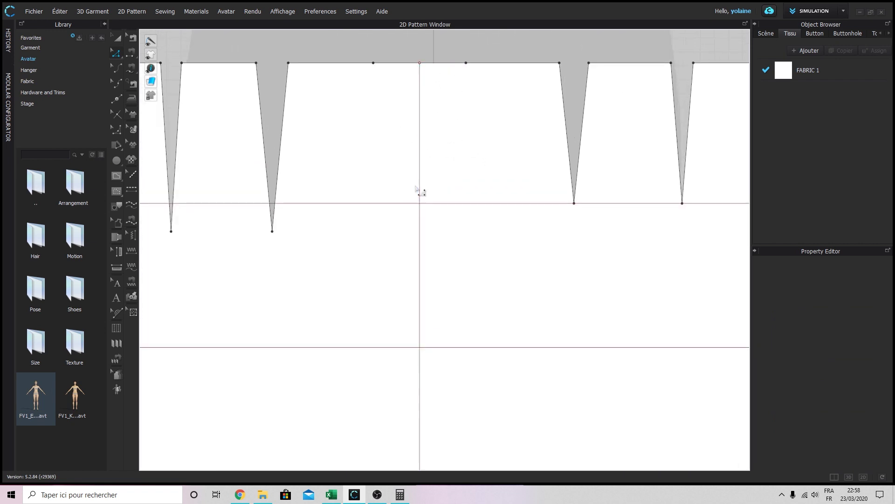
{"action": "right_click", "coordinate": [419, 360]}
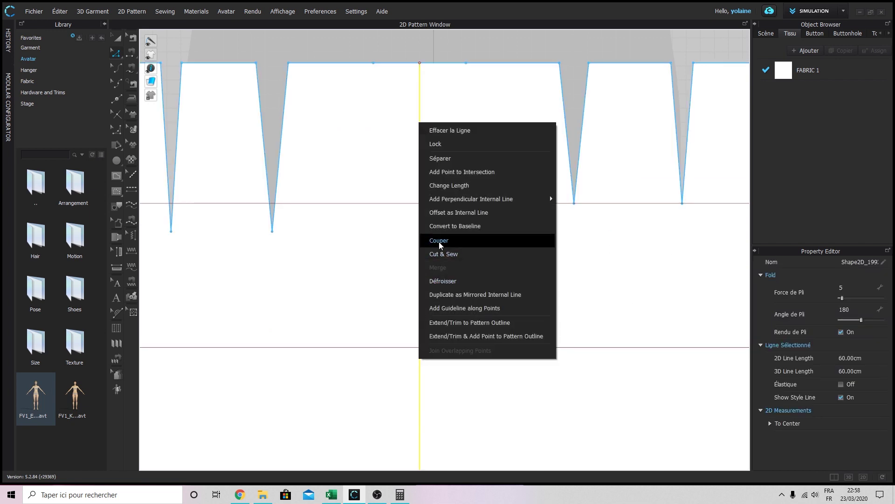
{"action": "left_click", "coordinate": [364, 267]}
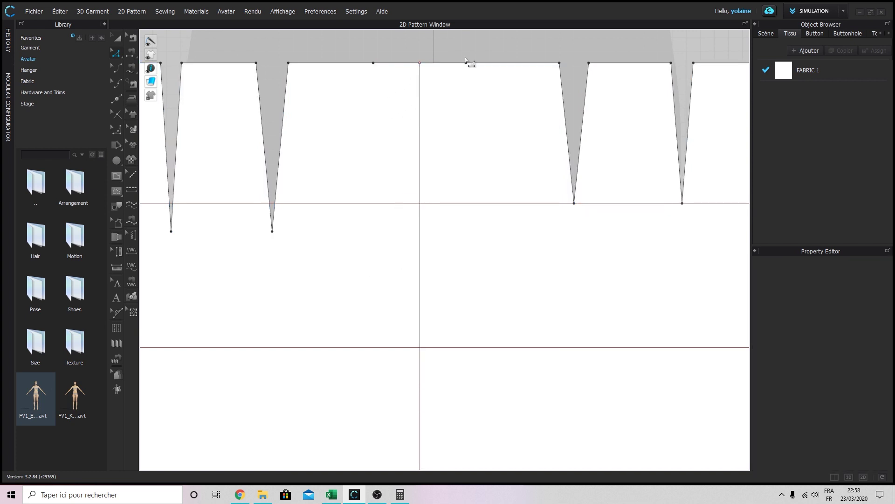
{"action": "scroll", "coordinate": [425, 357], "scroll_direction": "down", "scroll_amount": 3}
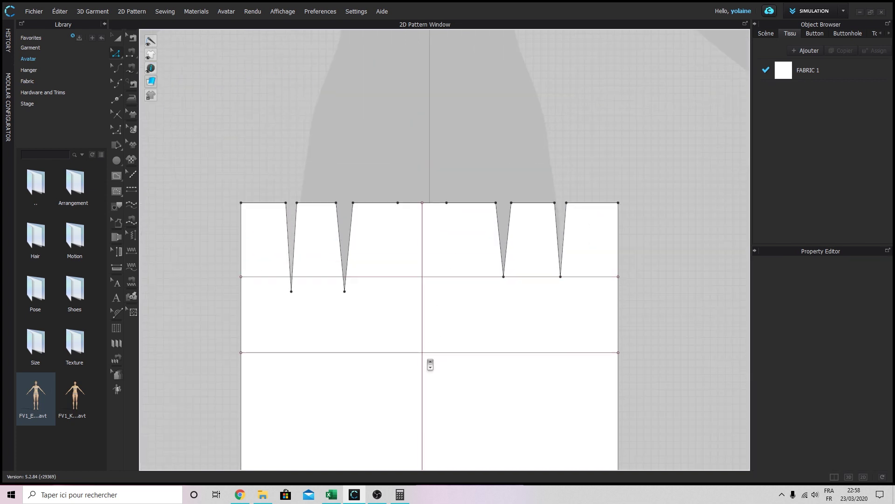
{"action": "scroll", "coordinate": [430, 371], "scroll_direction": "up", "scroll_amount": 4}
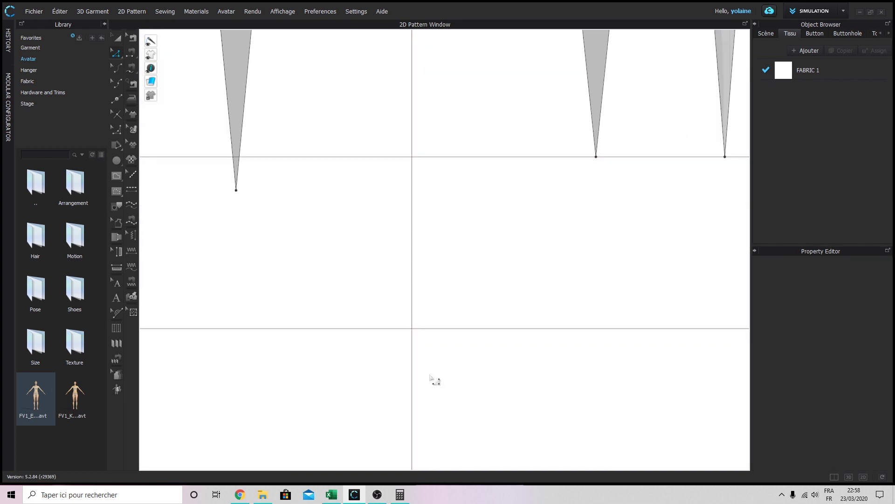
{"action": "right_click", "coordinate": [412, 229]}
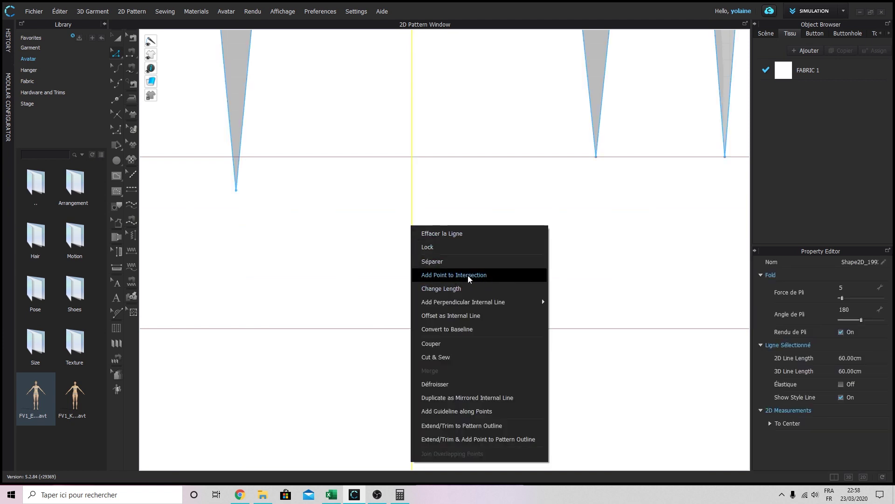
{"action": "left_click", "coordinate": [468, 275]}
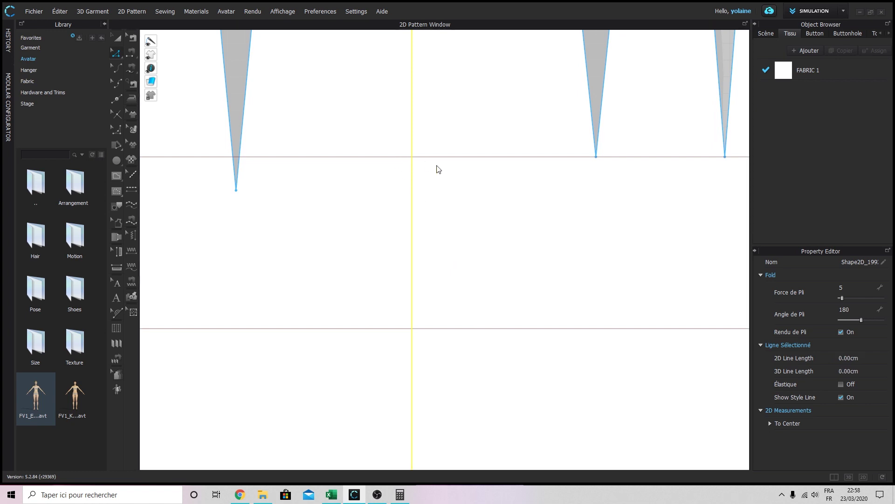
{"action": "scroll", "coordinate": [458, 330], "scroll_direction": "down", "scroll_amount": 3}
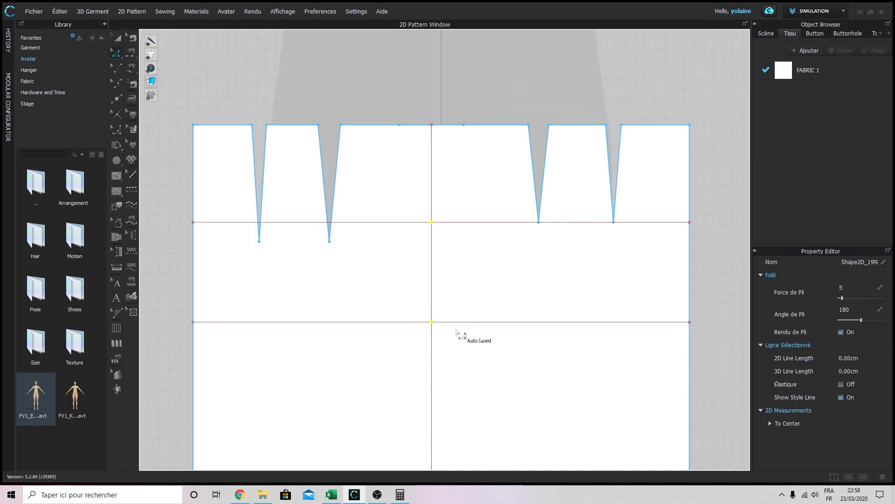
{"action": "left_click", "coordinate": [474, 273]}
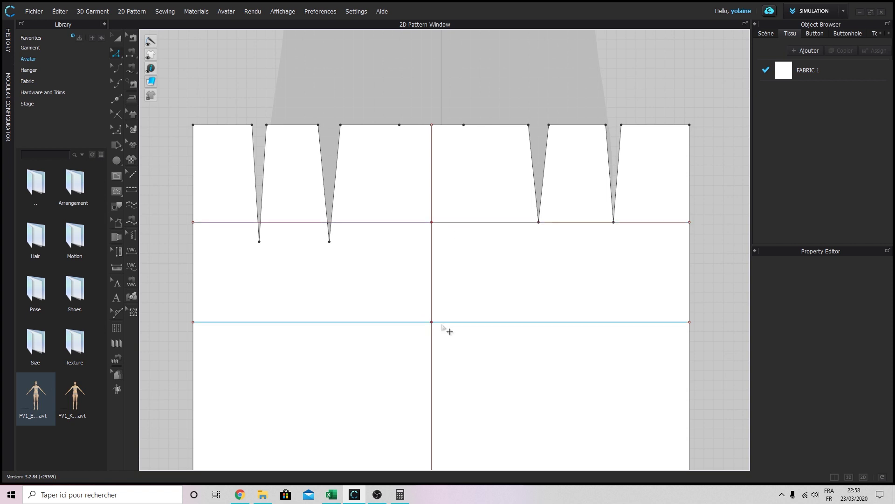
Add points at all intersections along the upper horizontal internal line
{"action": "scroll", "coordinate": [444, 234], "scroll_direction": "up", "scroll_amount": 5}
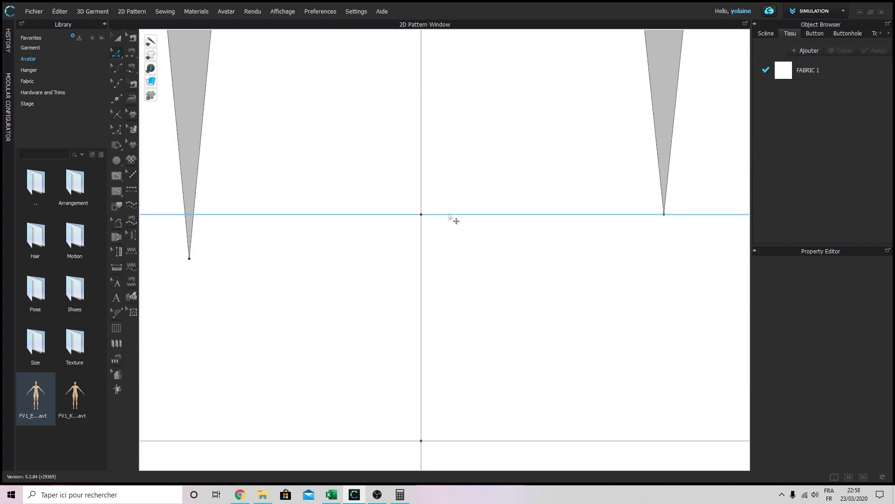
{"action": "left_click", "coordinate": [451, 215]}
{"action": "right_click", "coordinate": [448, 215]}
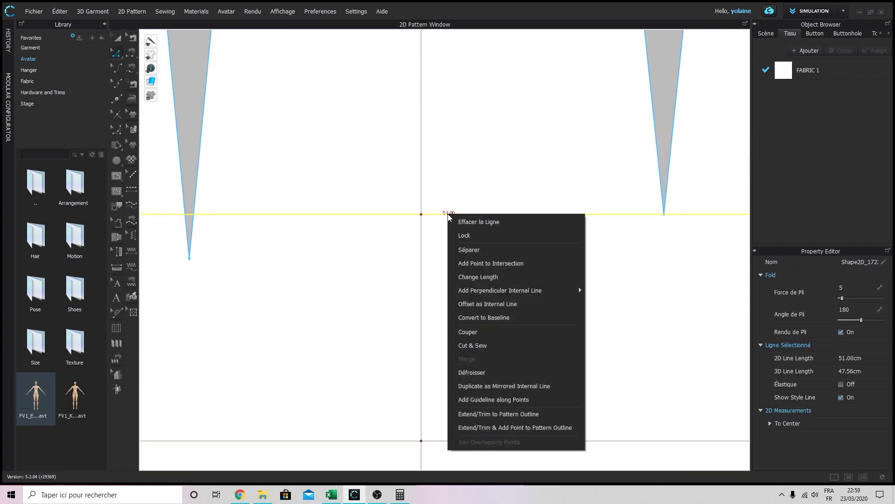
{"action": "left_click", "coordinate": [489, 263]}
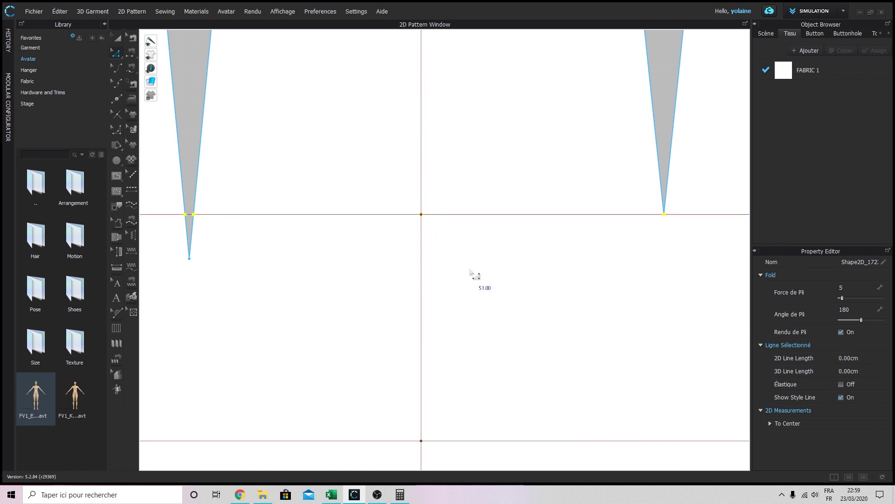
Split the upper horizontal internal line 1 cm to each side of its intersection with the central vertical line
{"action": "left_click", "coordinate": [447, 215]}
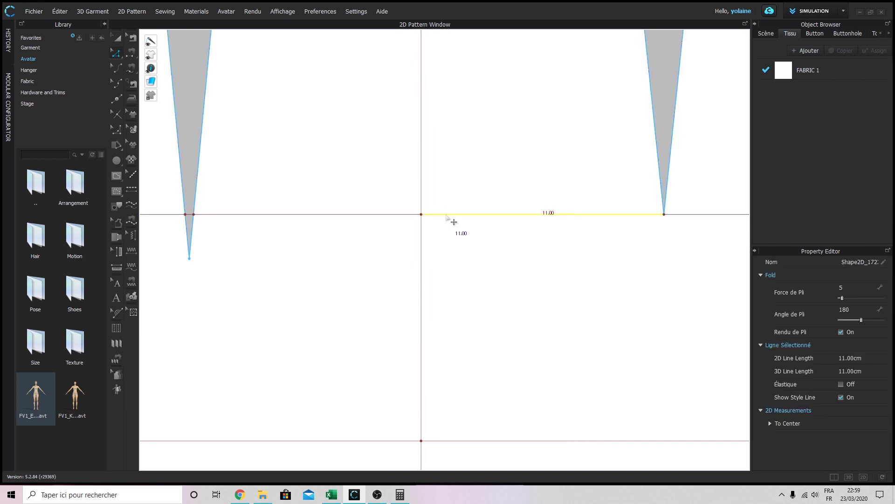
{"action": "left_click", "coordinate": [413, 215]}
{"action": "left_click", "coordinate": [450, 215]}
{"action": "key", "text": "x"}
{"action": "left_click", "coordinate": [437, 214]}
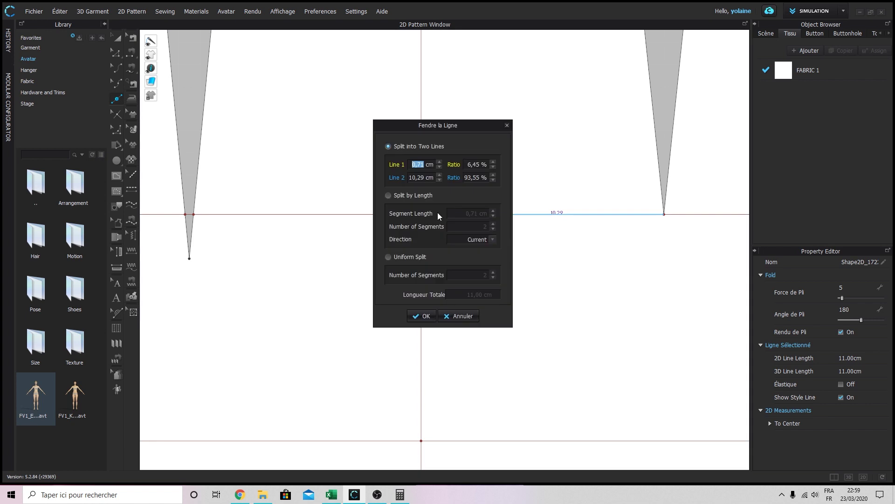
{"action": "type", "text": "1"}
{"action": "key", "text": "Return"}
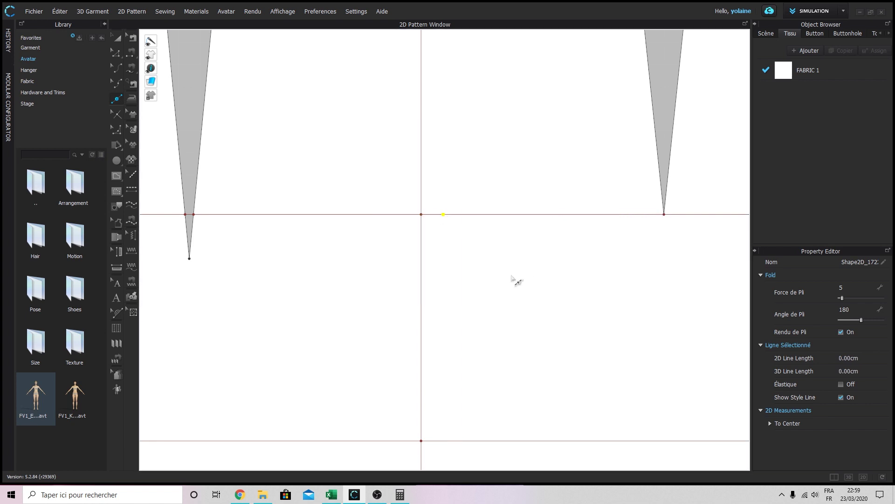
{"action": "left_click", "coordinate": [404, 214]}
{"action": "type", "text": "1"}
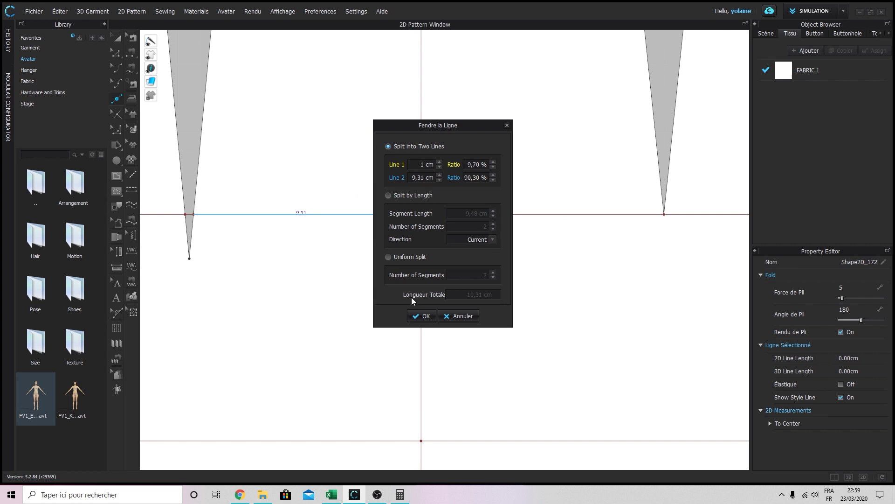
{"action": "left_click", "coordinate": [422, 316]}
{"action": "scroll", "coordinate": [497, 275], "scroll_direction": "down", "scroll_amount": 2}
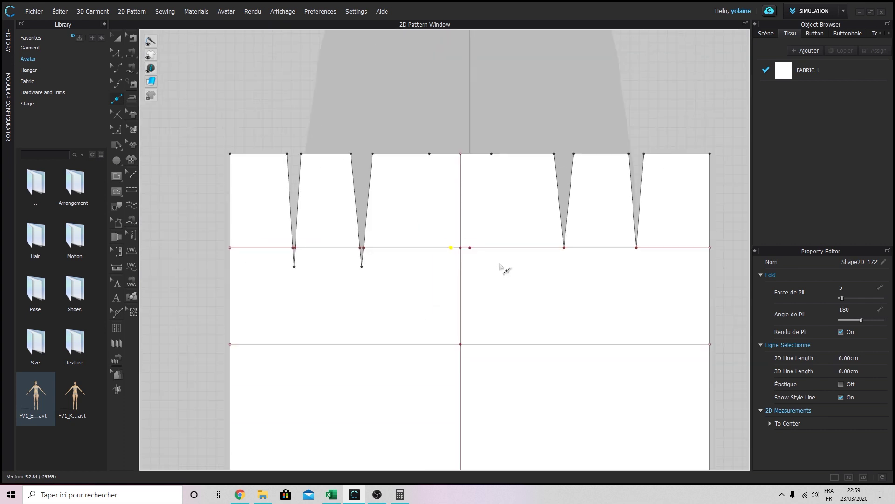
Draw a curved internal line about 20.6 cm long from the top-edge point left of centre, through the left 1 cm point, to the lower central intersection
{"action": "key", "text": "a"}
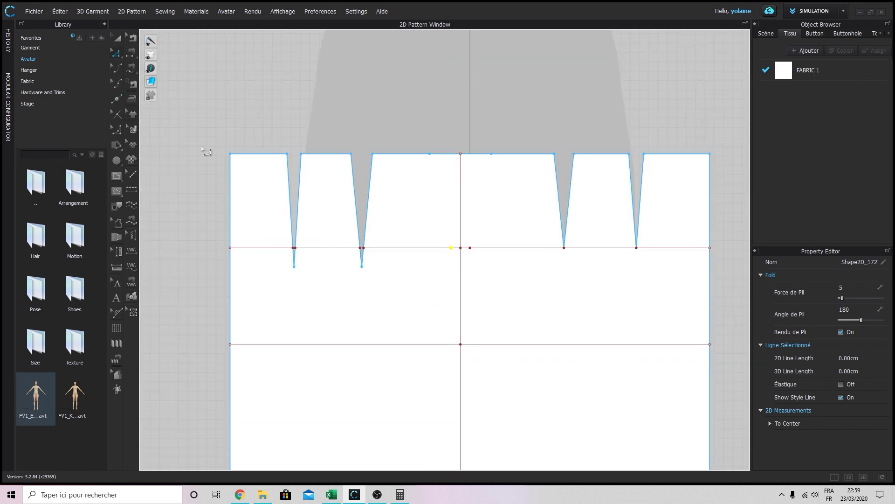
{"action": "key", "text": "Escape"}
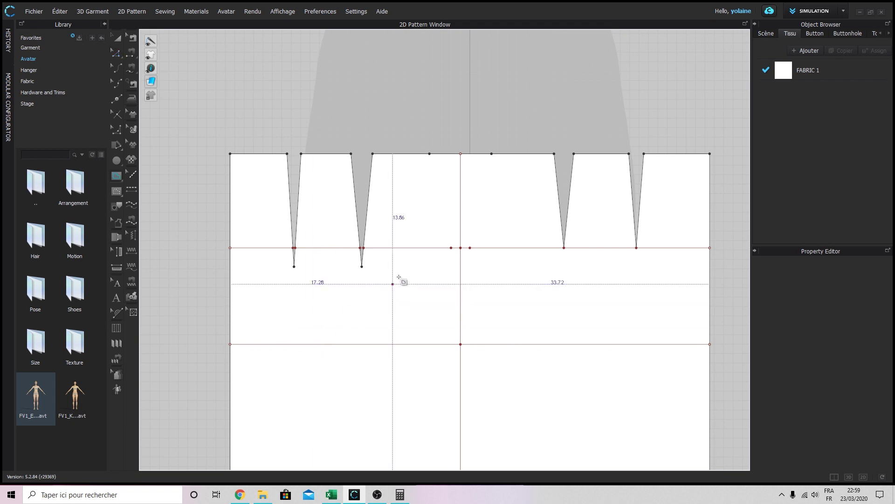
{"action": "left_click", "coordinate": [430, 154]}
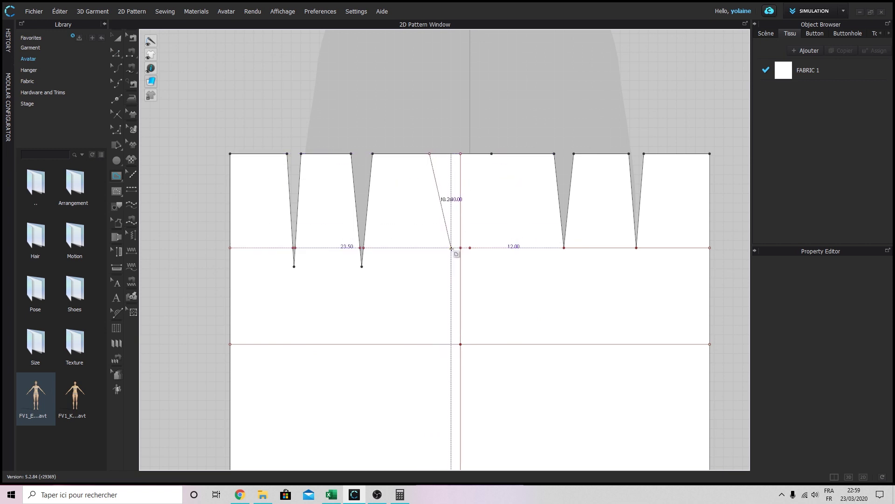
{"action": "left_click_drag", "start_coordinate": [451, 248], "coordinate": [459, 345]}
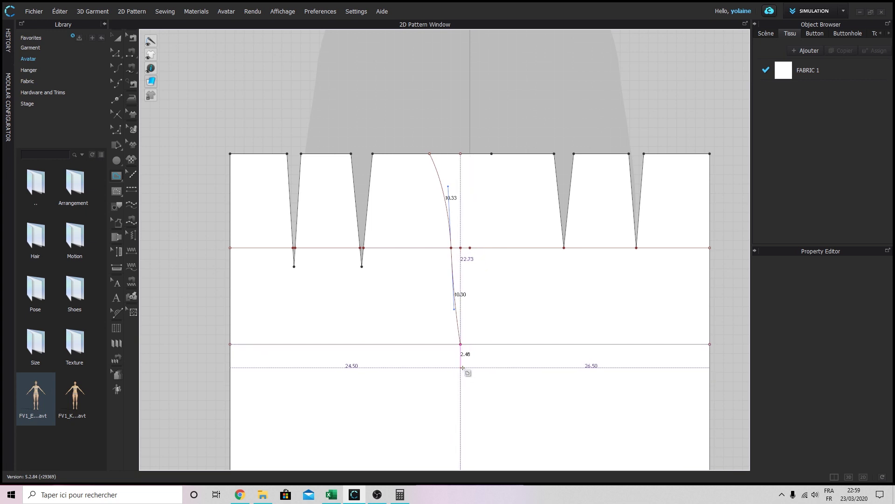
{"action": "double_click", "coordinate": [462, 349]}
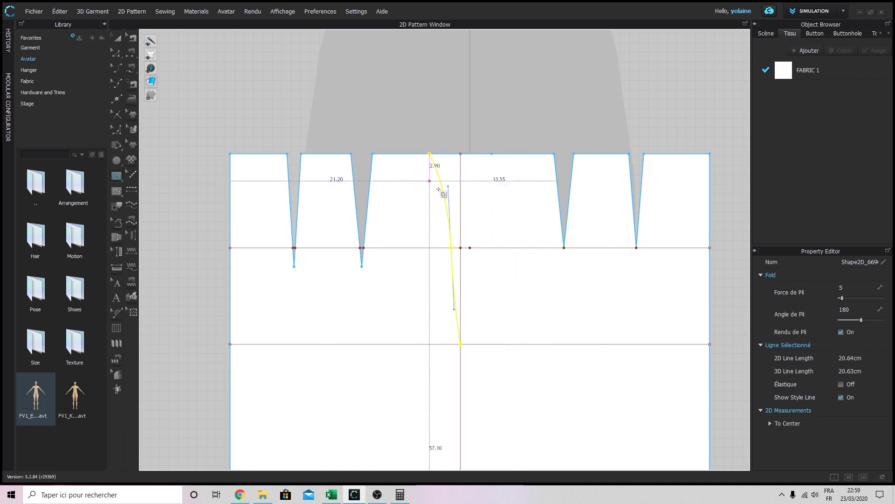
Draw the opposite internal curve, about 20.6 cm long, from the top-edge point right of centre through the right 1 cm point to the lower central intersection
{"action": "left_click", "coordinate": [493, 154]}
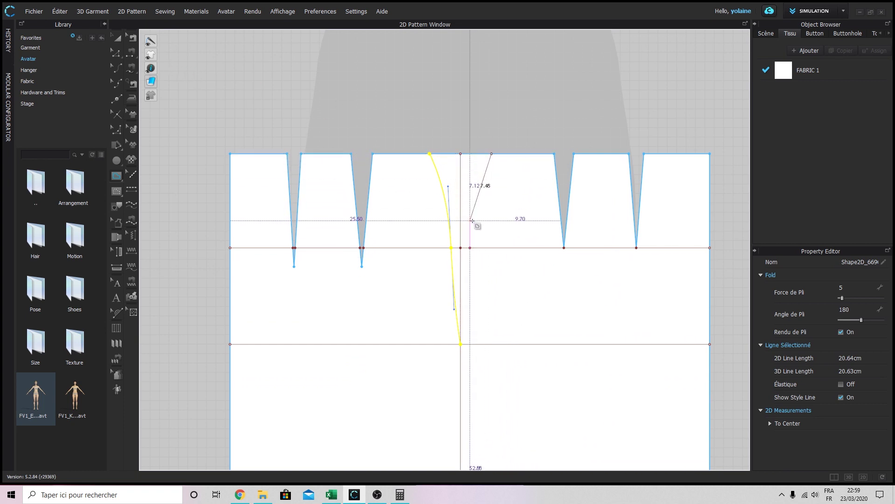
{"action": "left_click_drag", "start_coordinate": [471, 248], "coordinate": [466, 306]}
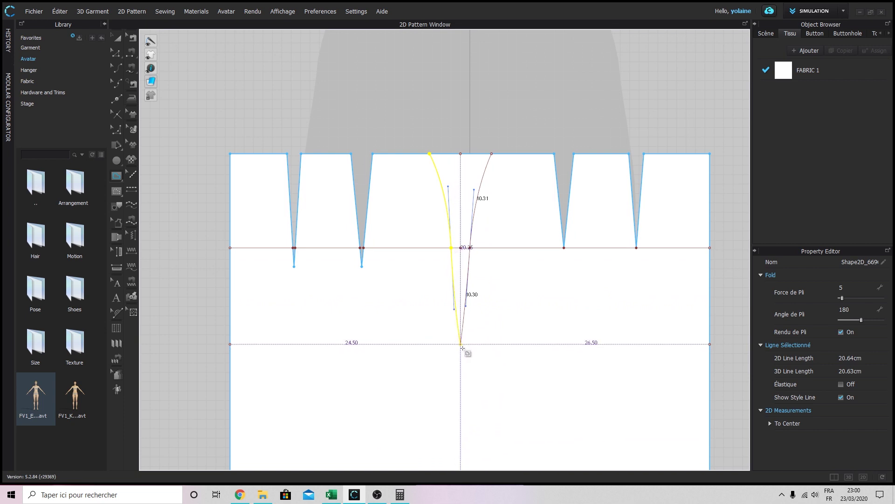
{"action": "double_click", "coordinate": [461, 345]}
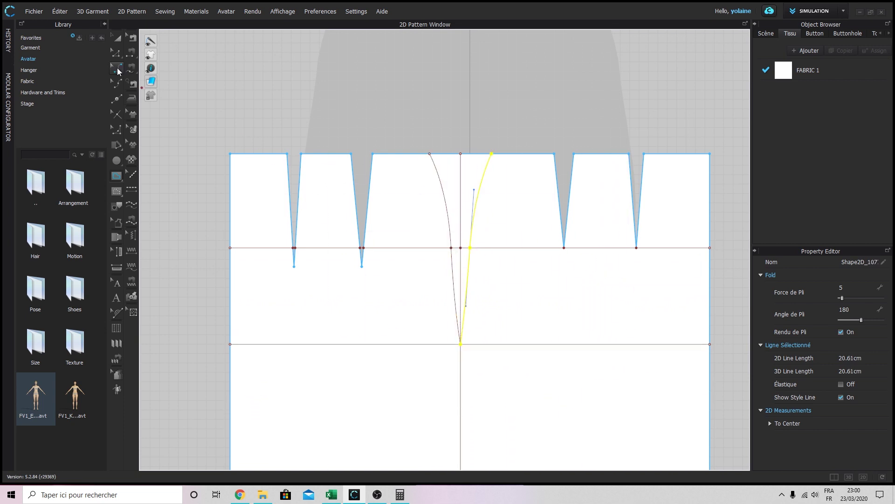
Slightly flatten the upper section of the right internal curve by adjusting its curve handle
{"action": "left_click", "coordinate": [116, 53]}
{"action": "left_click", "coordinate": [482, 187]}
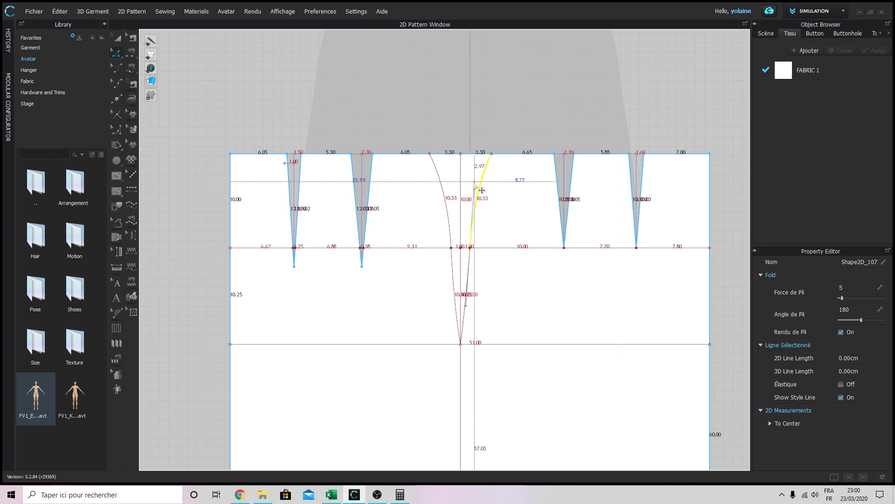
{"action": "left_click_drag", "start_coordinate": [487, 188], "coordinate": [489, 172]}
{"action": "left_click", "coordinate": [519, 273]}
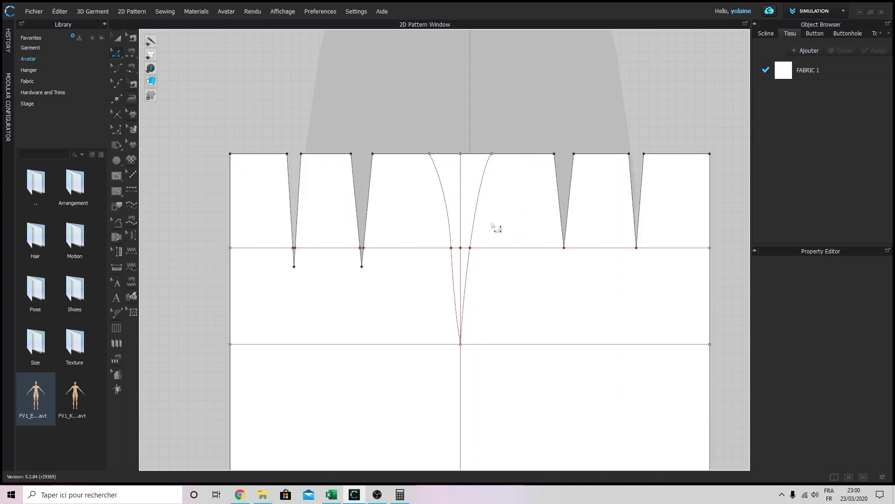
Flatten the upper section of the left internal curve with its curve handle so that it mirrors the right curve
{"action": "left_click", "coordinate": [455, 264]}
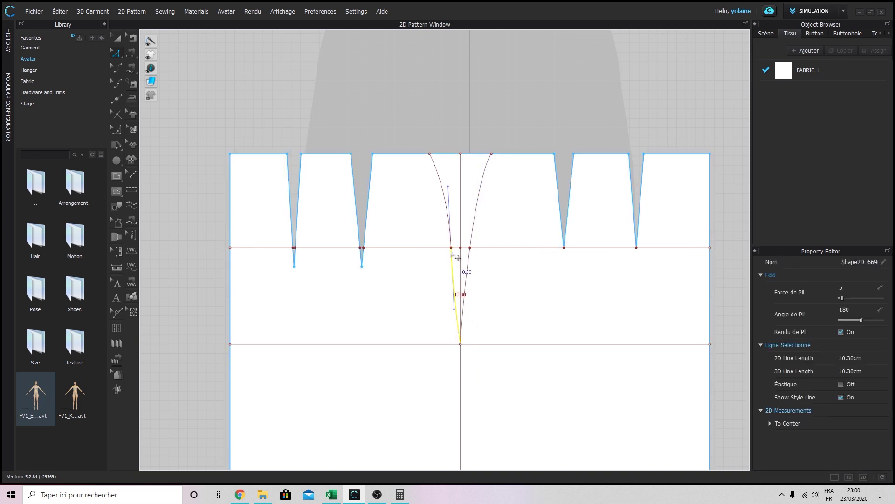
{"action": "left_click", "coordinate": [451, 187]}
{"action": "left_click_drag", "start_coordinate": [450, 187], "coordinate": [449, 184]}
{"action": "left_click", "coordinate": [503, 276]}
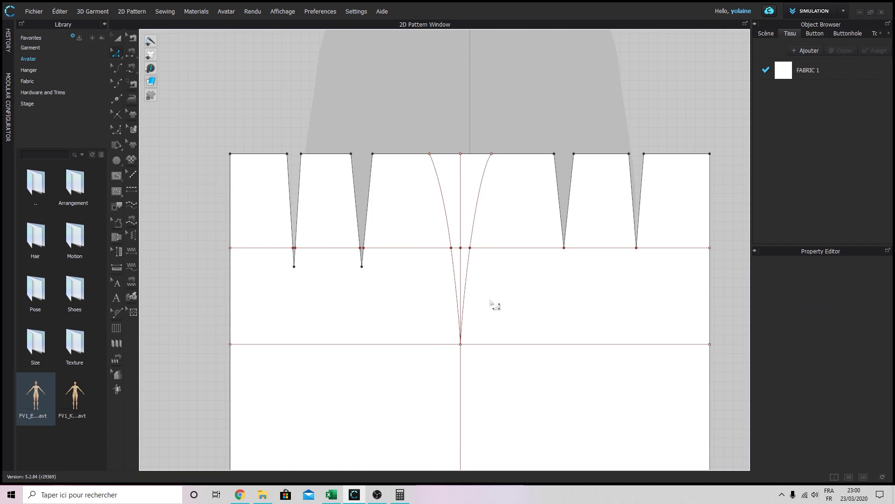
{"action": "middle_click_drag", "start_coordinate": [490, 302], "coordinate": [480, 244]}
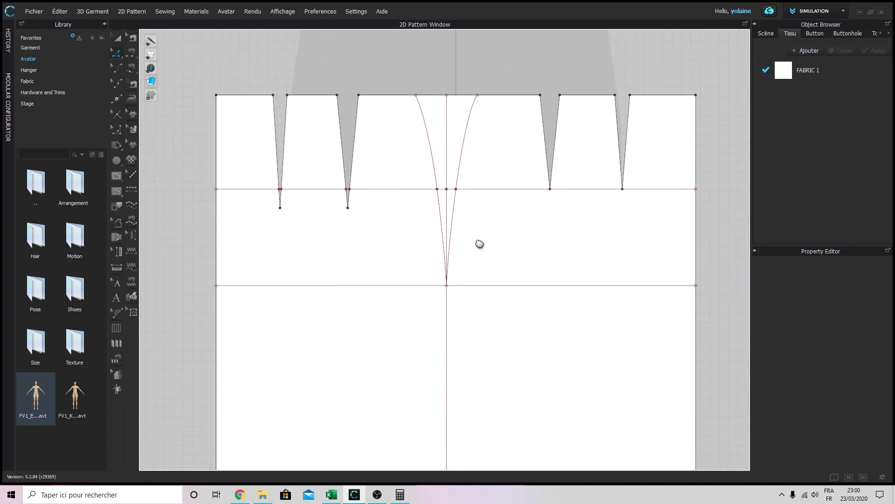
Delete both curved internal lines running from the top edge to the lower central intersection
{"action": "left_click", "coordinate": [429, 131]}
{"action": "left_click_drag", "start_coordinate": [436, 122], "coordinate": [439, 136]}
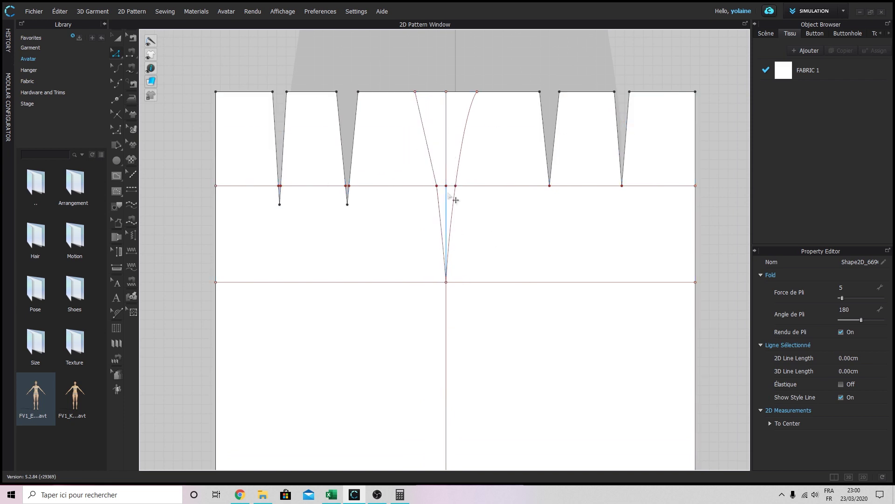
{"action": "left_click", "coordinate": [441, 219]}
{"action": "key", "text": "Delete"}
{"action": "key", "text": "Delete"}
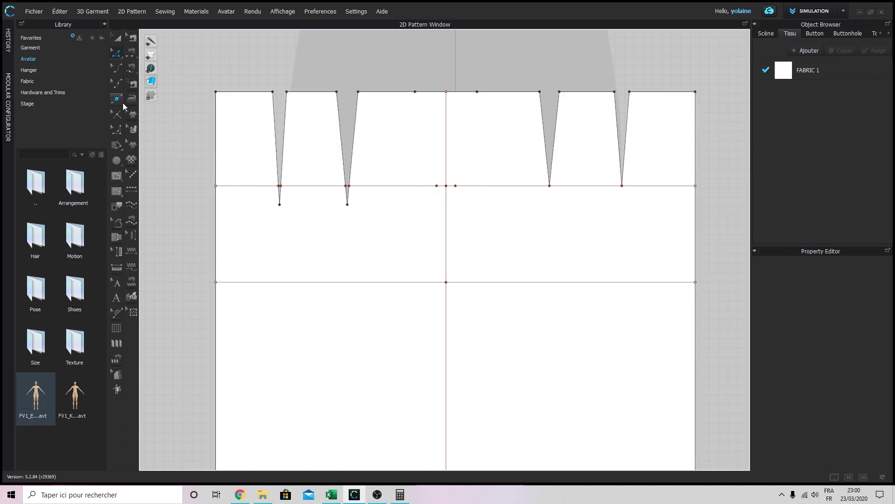
Redraw the left curved internal line, about 20.6 cm long, from the top-edge point through the left 1 cm point to the lower central intersection
{"action": "left_click", "coordinate": [116, 176]}
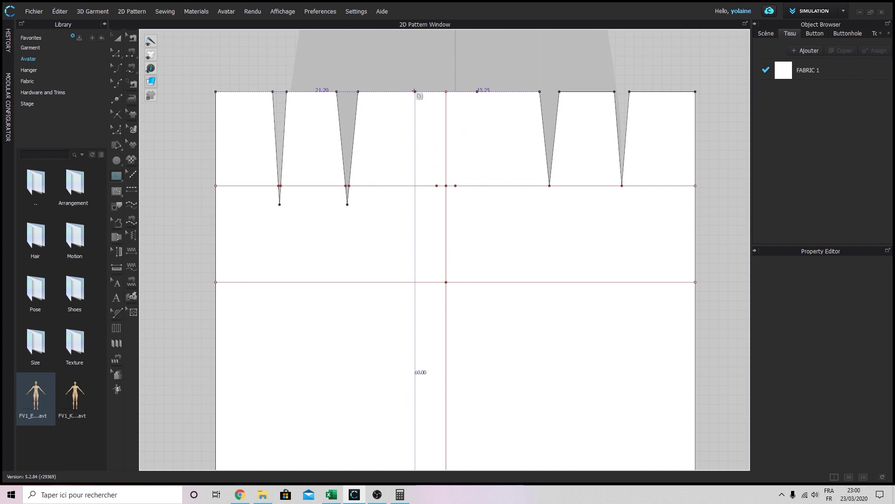
{"action": "left_click", "coordinate": [415, 92]}
{"action": "mouse_move", "coordinate": [437, 185]}
{"action": "left_mouse_down"}
{"action": "mouse_move", "coordinate": [448, 225]}
{"action": "mouse_move", "coordinate": [444, 280]}
{"action": "left_mouse_up"}
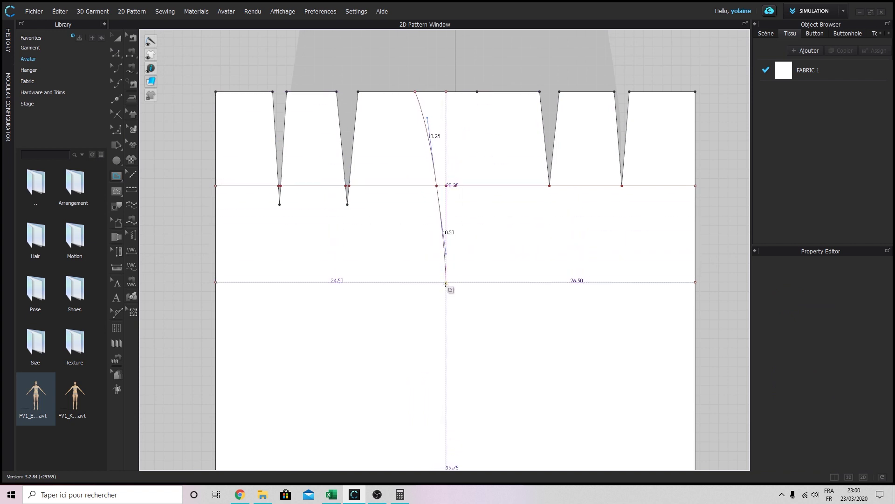
{"action": "left_click", "coordinate": [445, 283]}
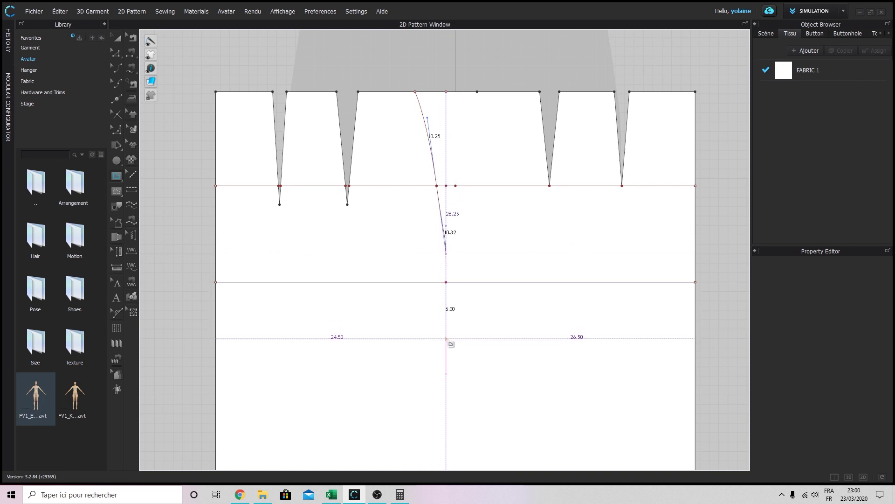
{"action": "double_click", "coordinate": [447, 283]}
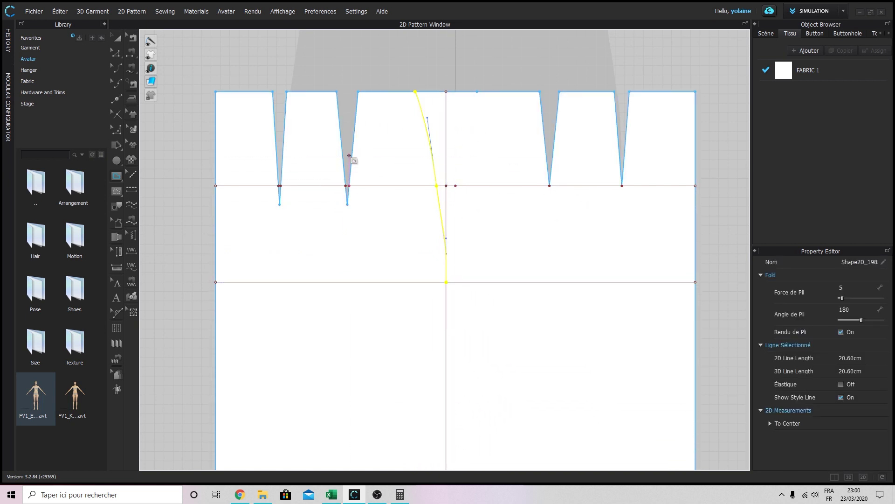
Smooth the lower section of the left curve by shortening the curve handle below its 1 cm point
{"action": "key", "text": "z"}
{"action": "scroll", "coordinate": [449, 239], "scroll_direction": "up", "scroll_amount": 3}
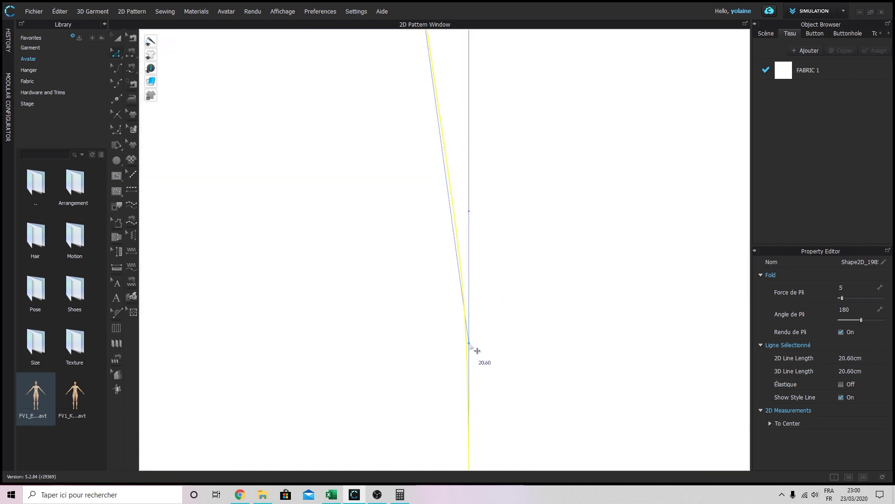
{"action": "left_click_drag", "start_coordinate": [477, 351], "coordinate": [453, 169]}
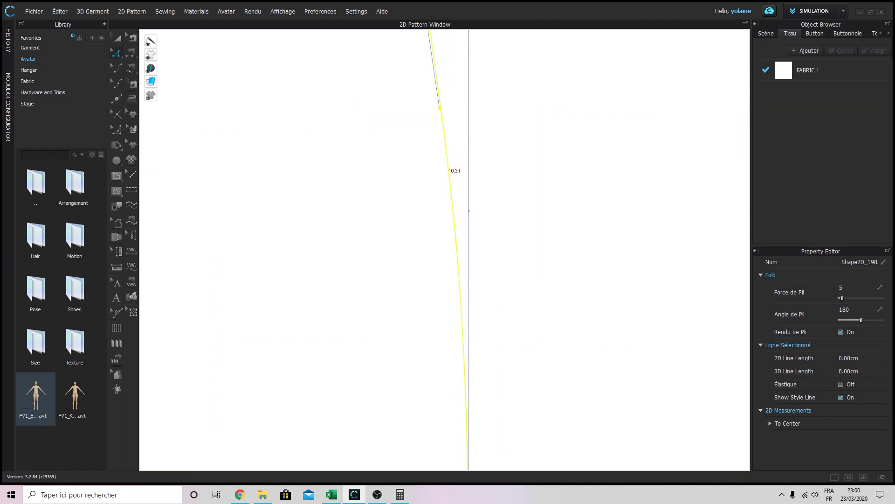
{"action": "scroll", "coordinate": [473, 274], "scroll_direction": "down", "scroll_amount": 5}
{"action": "key", "text": "Escape"}
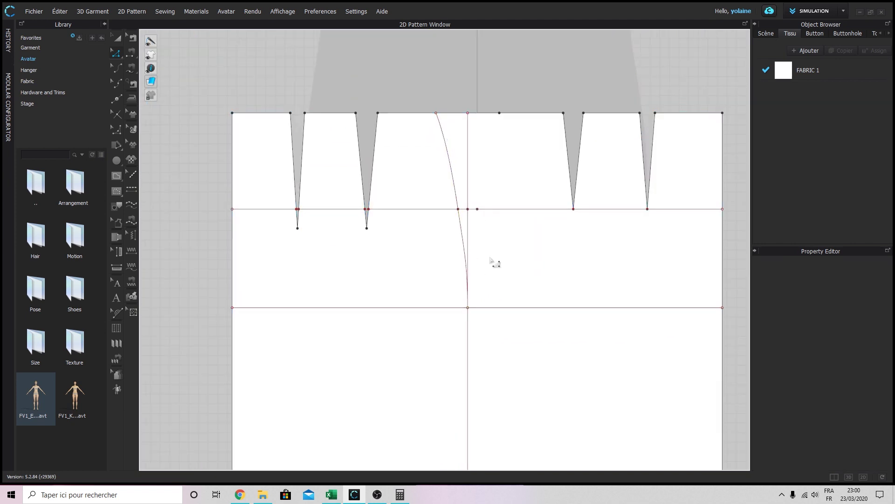
Flatten the upper section of the left curve by raising its curve handle toward the top edge
{"action": "left_click", "coordinate": [464, 235]}
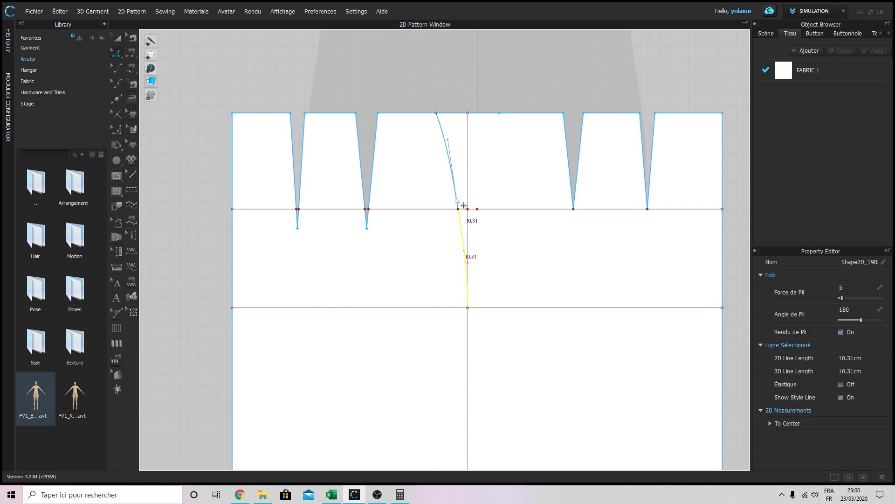
{"action": "left_click", "coordinate": [457, 145]}
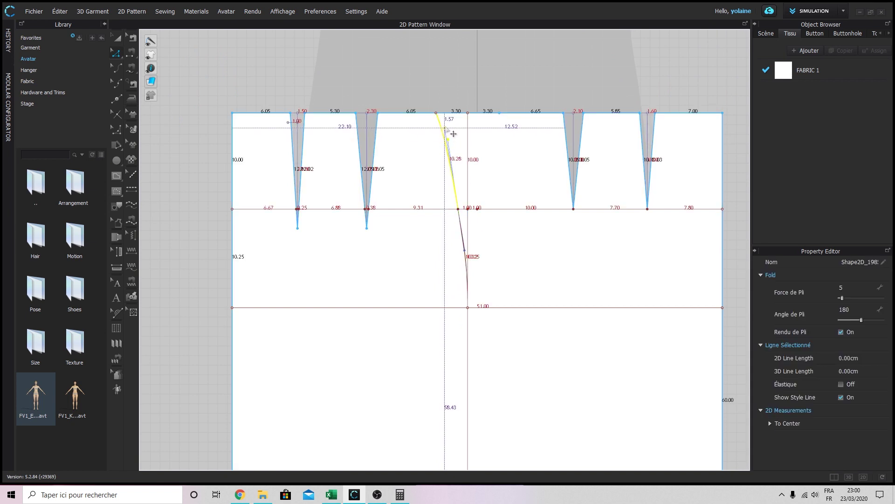
{"action": "key", "text": "Escape"}
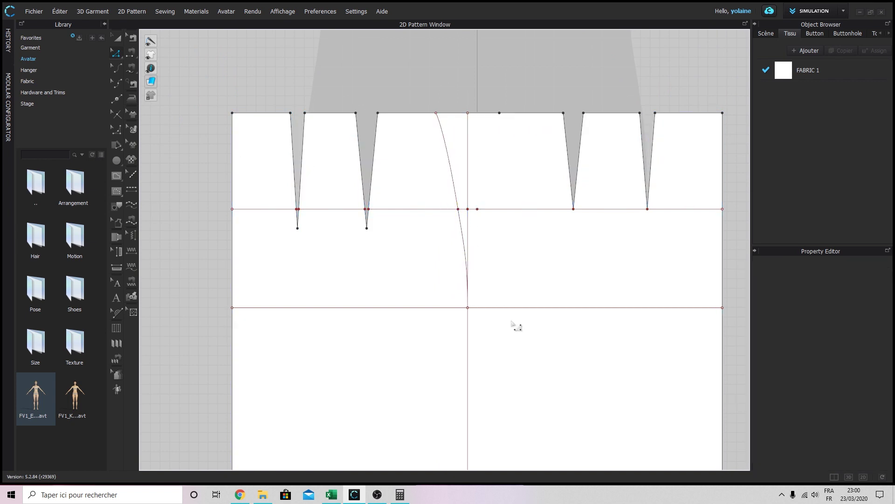
Refine the bottom end of the left curve by moving its end handle down along the centre line
{"action": "left_click", "coordinate": [467, 265]}
{"action": "scroll", "coordinate": [468, 259], "scroll_direction": "up", "scroll_amount": 5}
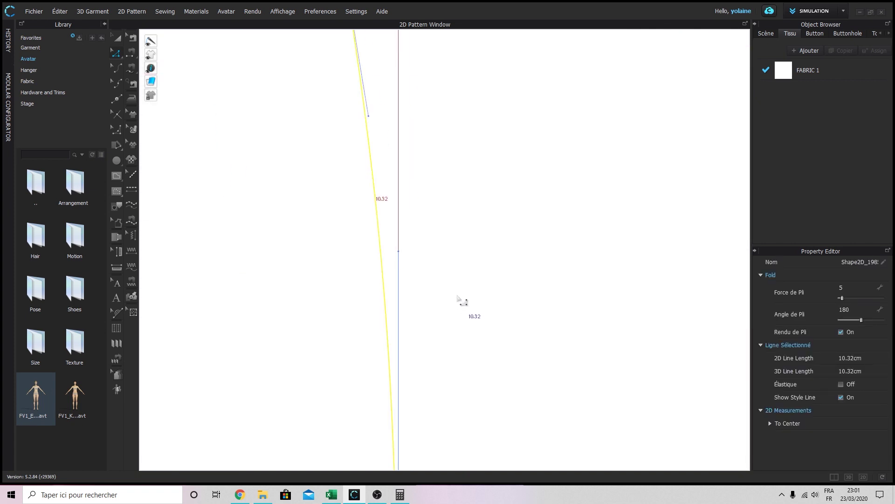
{"action": "left_click_drag", "start_coordinate": [406, 256], "coordinate": [402, 322]}
{"action": "key", "text": "Escape"}
{"action": "scroll", "coordinate": [438, 340], "scroll_direction": "down", "scroll_amount": 5}
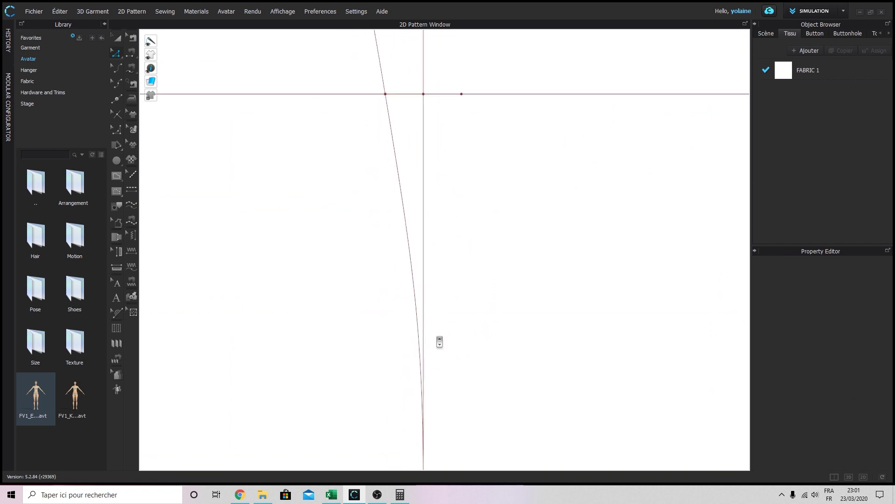
Shorten the handle below the left 1 cm point further to even out the transition into the lower curve section
{"action": "right_click_drag", "start_coordinate": [477, 354], "coordinate": [423, 325]}
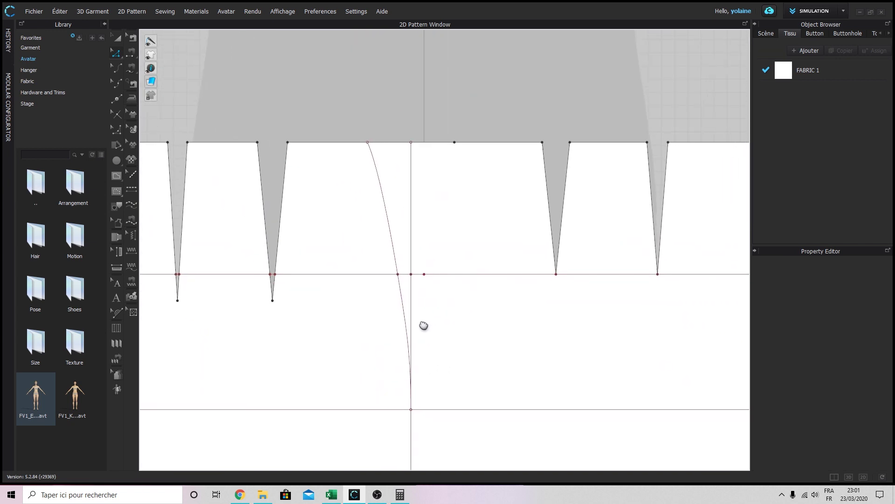
{"action": "left_click", "coordinate": [412, 311]}
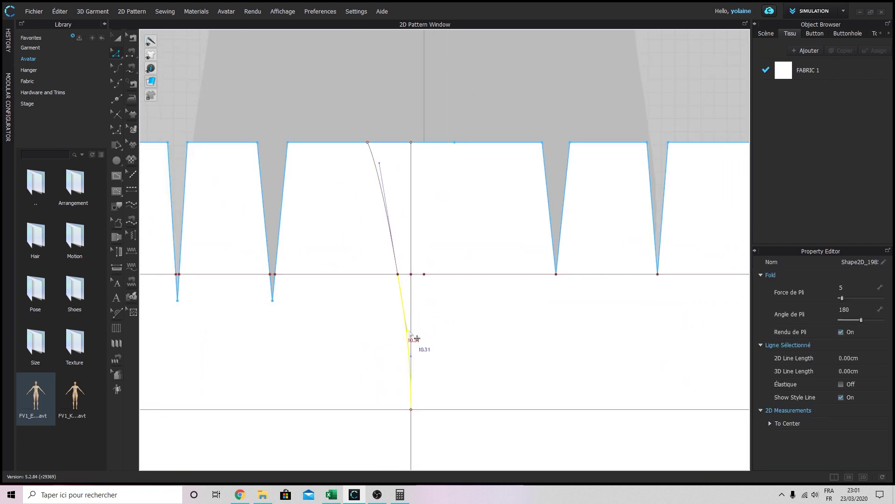
{"action": "left_click_drag", "start_coordinate": [412, 311], "coordinate": [409, 298]}
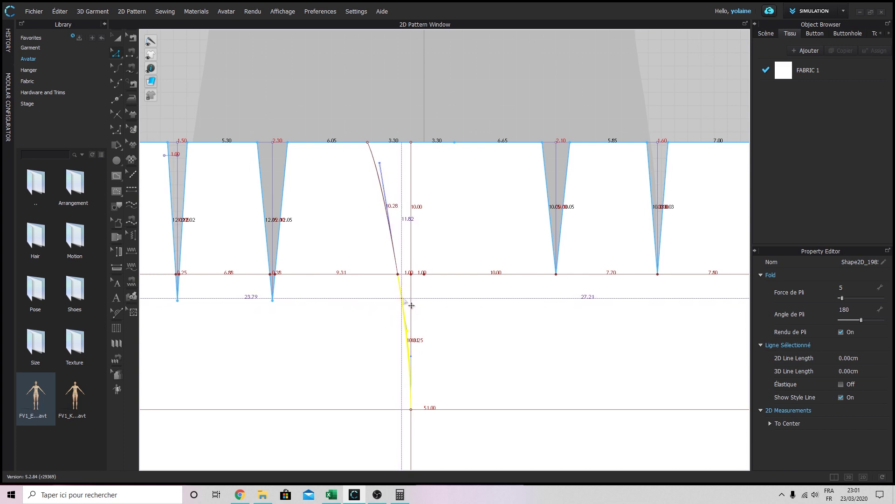
{"action": "left_click", "coordinate": [463, 254]}
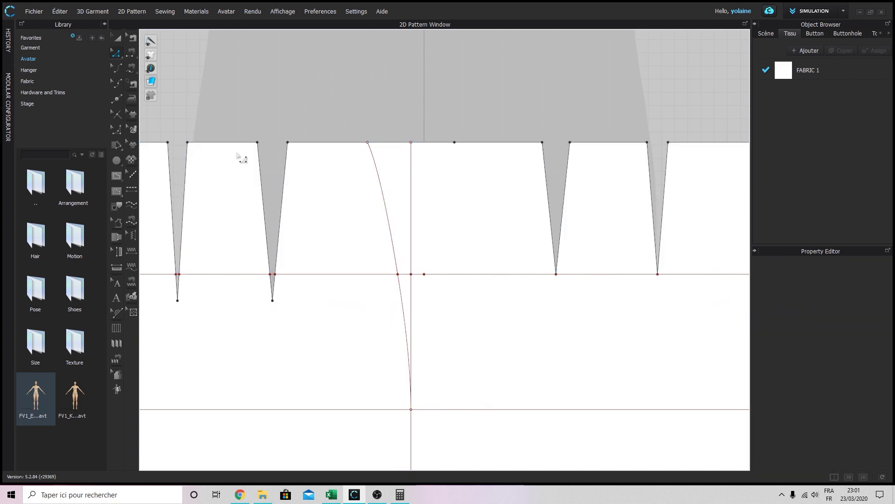
Try to draw the opposite curve from the right top-edge point through the right 1 cm point to the lower central intersection
{"action": "left_click", "coordinate": [117, 176]}
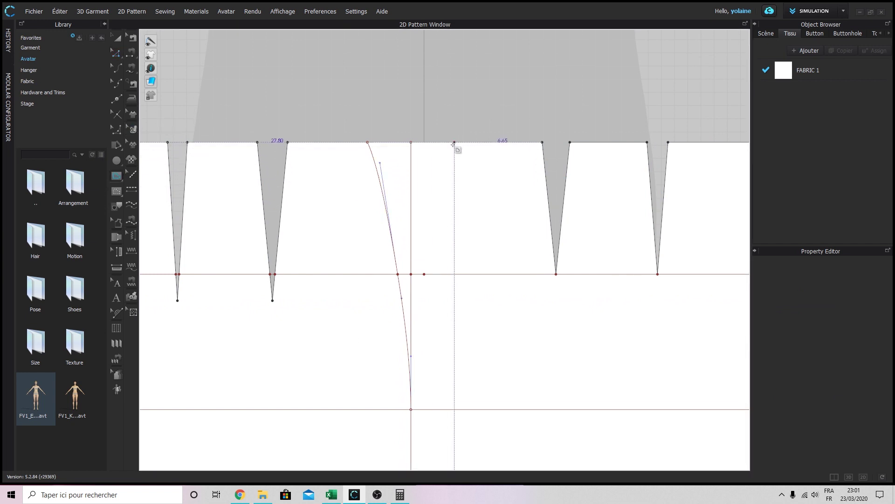
{"action": "left_click", "coordinate": [453, 143]}
{"action": "left_click", "coordinate": [424, 274]}
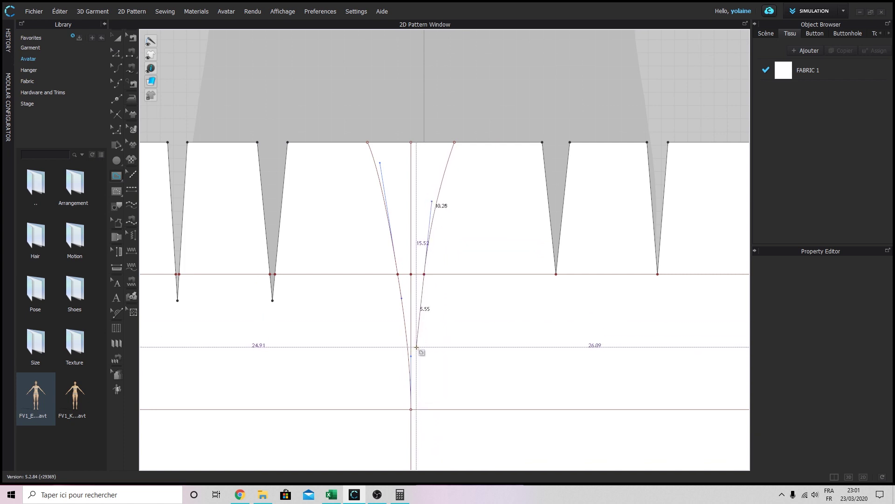
{"action": "left_click", "coordinate": [411, 409]}
{"action": "left_click_drag", "start_coordinate": [415, 443], "coordinate": [411, 410]}
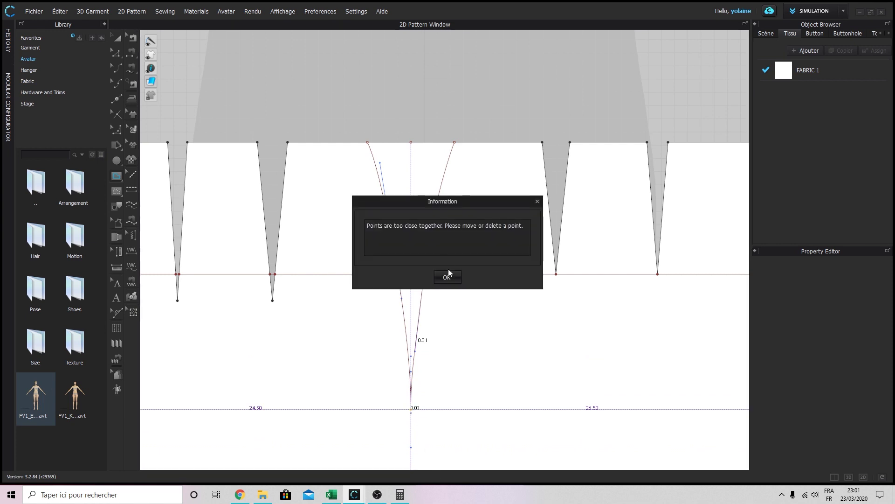
{"action": "left_click", "coordinate": [446, 282]}
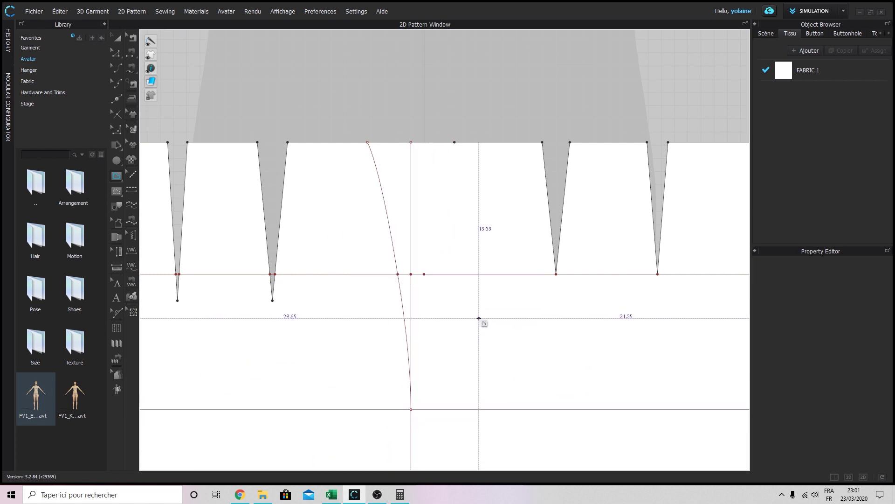
Draw the right curved internal line, about 20.6 cm long, from the top-edge point through the right 1 cm point to the lower central intersection
{"action": "left_click_drag", "start_coordinate": [456, 144], "coordinate": [411, 443]}
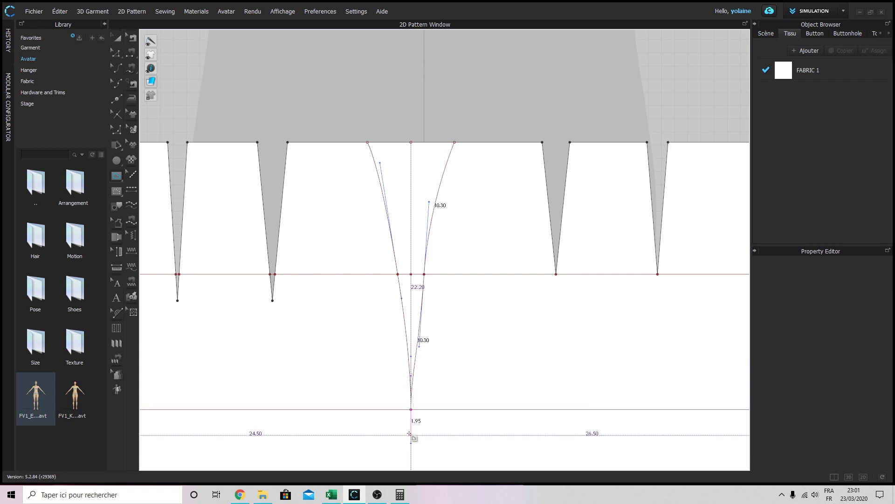
{"action": "left_click_drag", "start_coordinate": [409, 413], "coordinate": [409, 412]}
{"action": "left_click", "coordinate": [409, 411]}
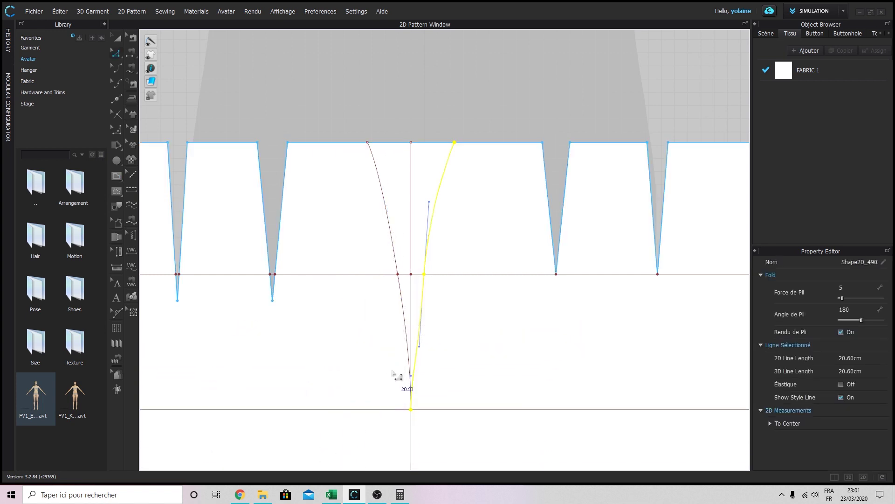
Adjust the upper and lower curve handles around the right 1 cm point so that the right curve mirrors the left one
{"action": "key", "text": "z"}
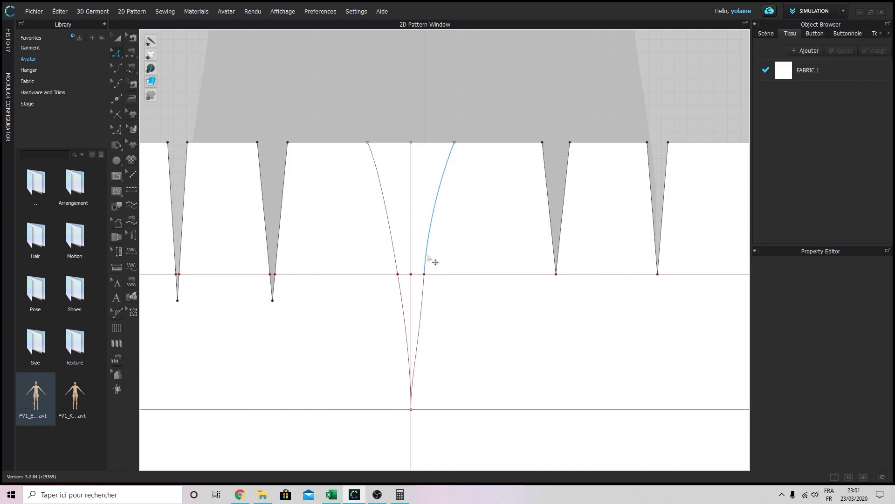
{"action": "left_click_drag", "start_coordinate": [432, 259], "coordinate": [437, 208]}
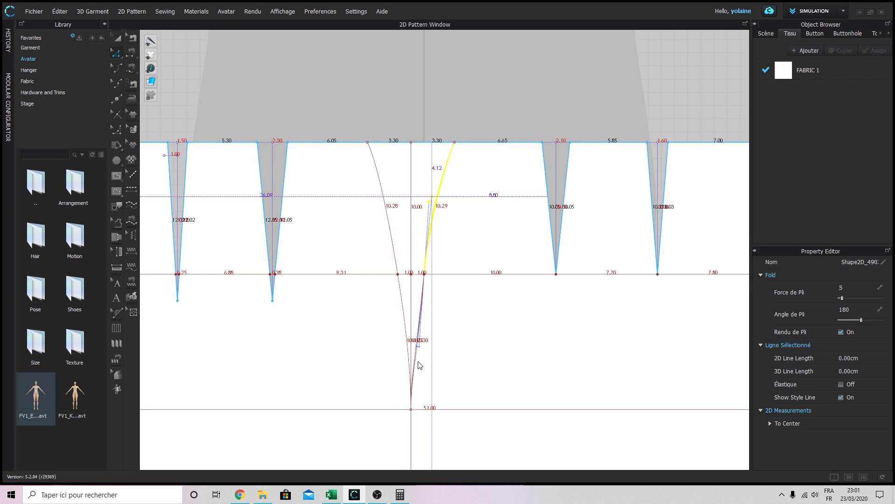
{"action": "scroll", "coordinate": [420, 365], "scroll_direction": "up", "scroll_amount": 5}
{"action": "scroll", "coordinate": [400, 310], "scroll_direction": "down", "scroll_amount": 3}
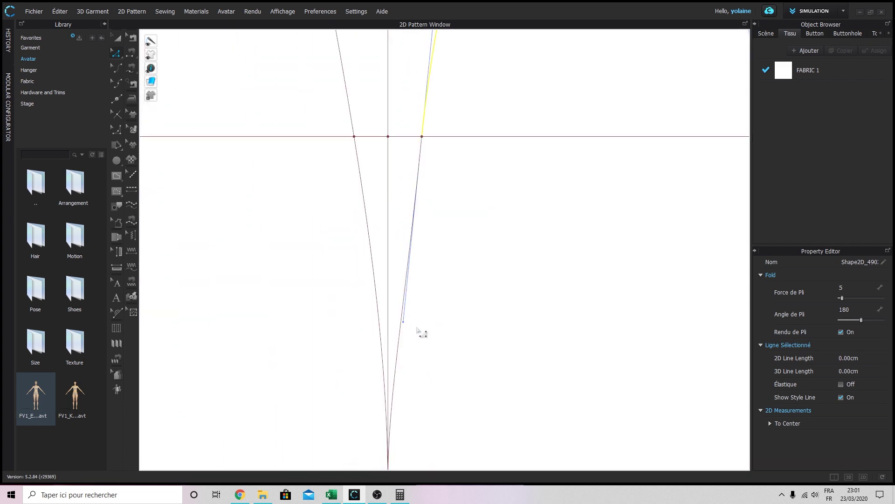
{"action": "left_click_drag", "start_coordinate": [404, 322], "coordinate": [414, 248]}
{"action": "left_click", "coordinate": [438, 331]}
{"action": "scroll", "coordinate": [440, 321], "scroll_direction": "down", "scroll_amount": 2}
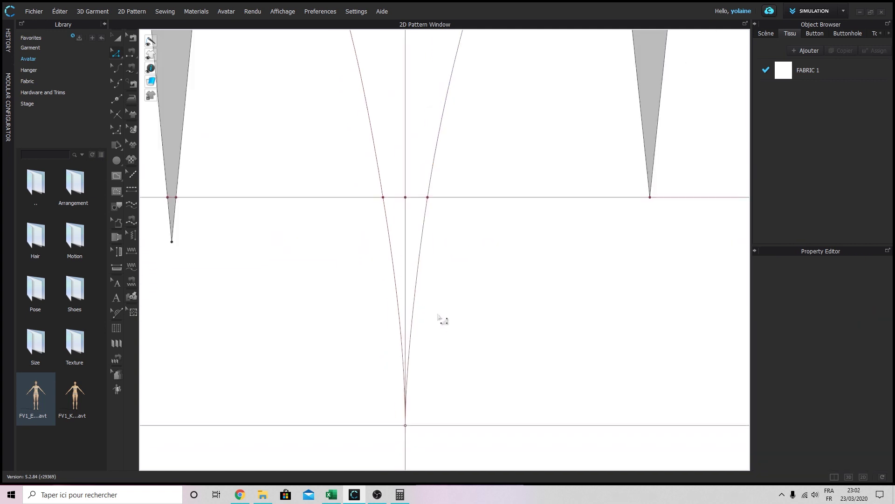
Cut the pattern along all four segments of the two central curves, separating the wedge between them
{"action": "scroll", "coordinate": [438, 316], "scroll_direction": "down", "scroll_amount": 3}
{"action": "middle_click_drag", "start_coordinate": [446, 320], "coordinate": [427, 322]}
{"action": "scroll", "coordinate": [394, 323], "scroll_direction": "down", "scroll_amount": 2}
{"action": "middle_click_drag", "start_coordinate": [325, 329], "coordinate": [304, 213]}
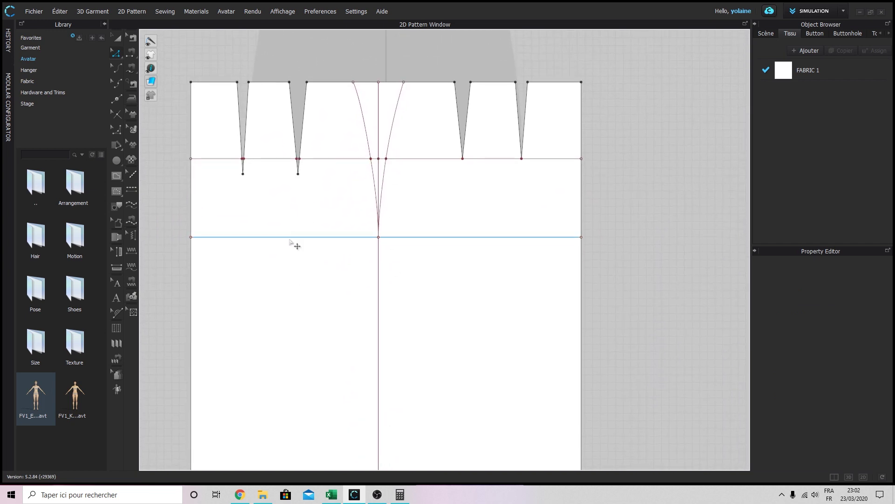
{"action": "left_click", "coordinate": [364, 117]}
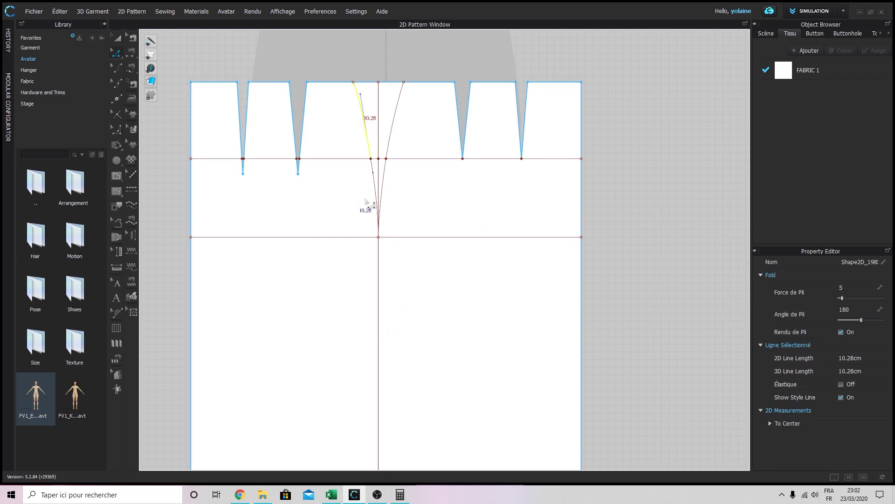
{"action": "left_click", "coordinate": [325, 131]}
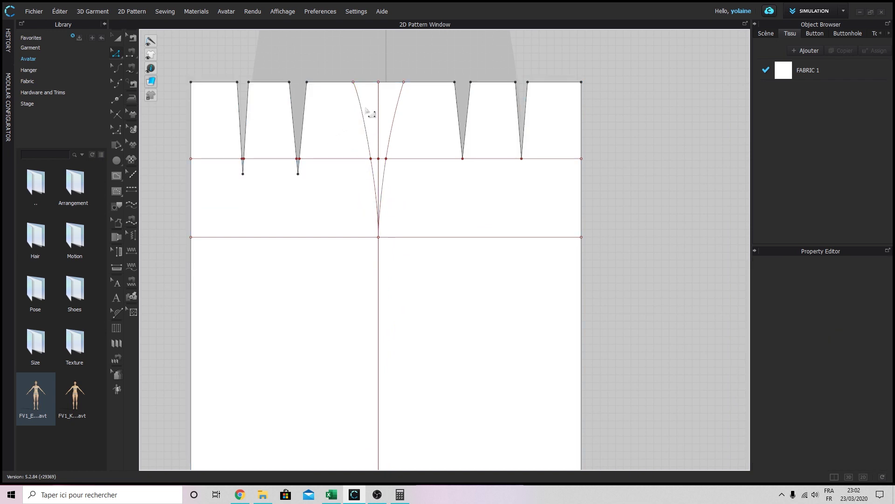
{"action": "left_click", "coordinate": [368, 135]}
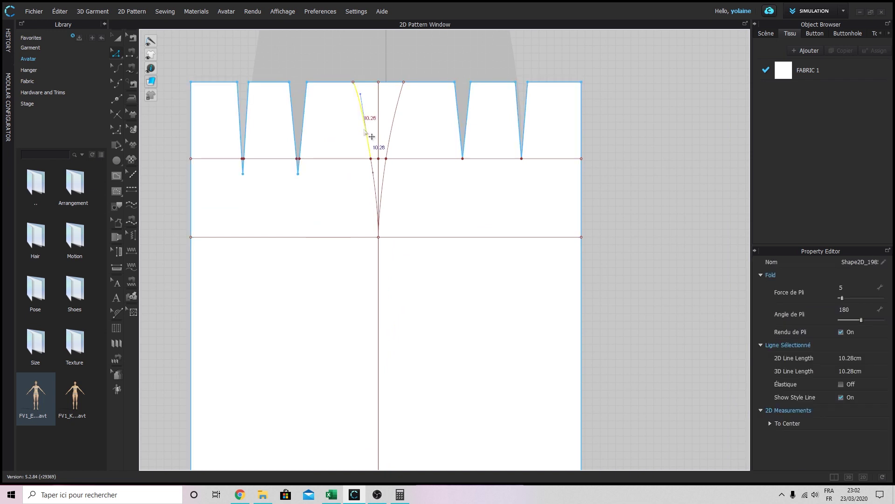
{"action": "left_click", "coordinate": [377, 189], "text": "shift"}
{"action": "left_click", "coordinate": [383, 189], "text": "shift"}
{"action": "left_click", "coordinate": [398, 109], "text": "shift"}
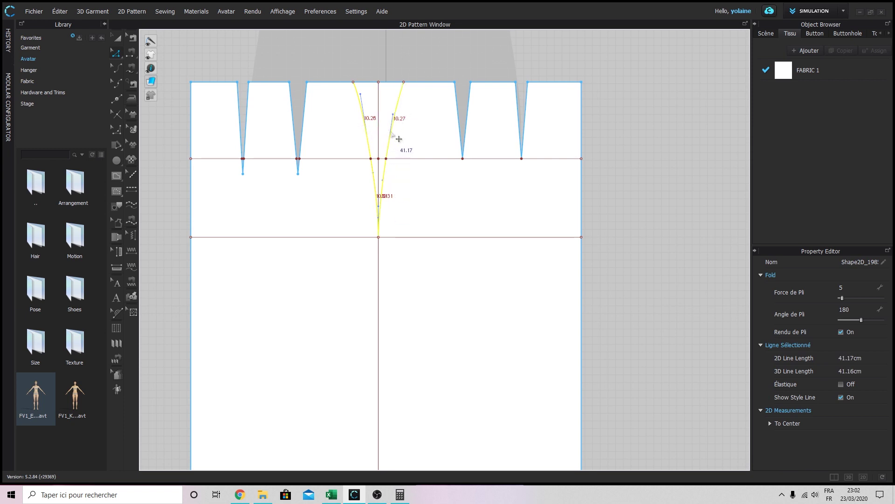
{"action": "right_click", "coordinate": [392, 134]}
{"action": "left_click", "coordinate": [422, 250]}
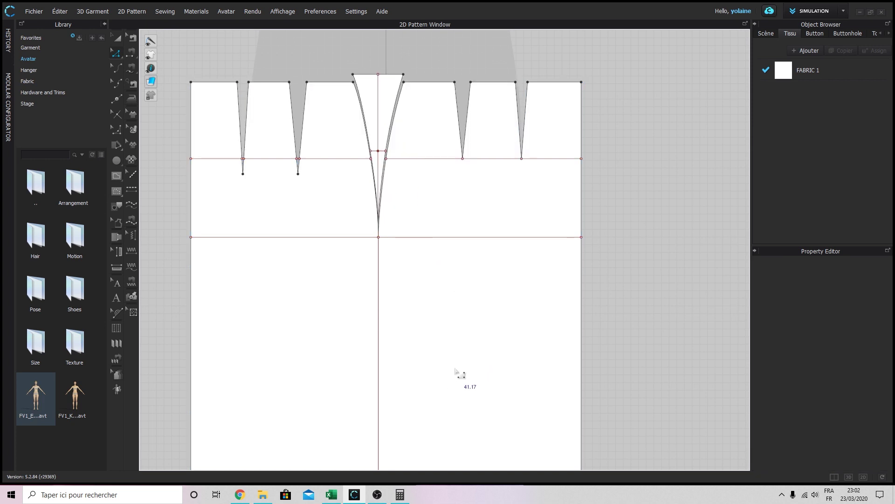
Delete the separated wedge piece between the two central curves
{"action": "key", "text": "a"}
{"action": "left_click", "coordinate": [401, 84]}
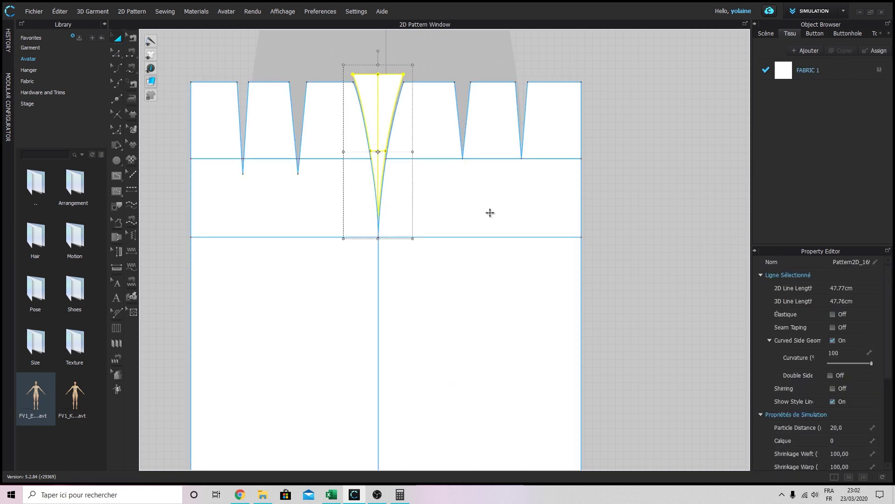
{"action": "key", "text": "Delete"}
Split the pattern's left outer edge with a point 1 cm below the top-left corner
{"action": "scroll", "coordinate": [466, 318], "scroll_direction": "down", "scroll_amount": 3}
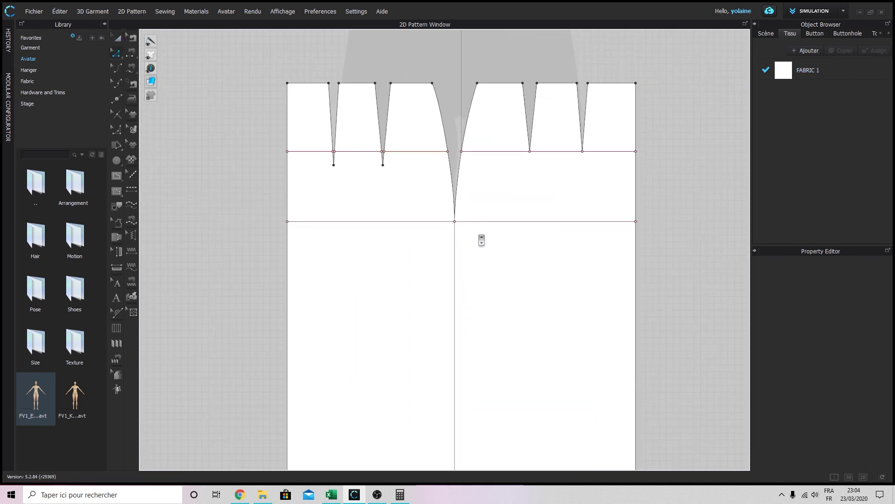
{"action": "scroll", "coordinate": [495, 254], "scroll_direction": "down", "scroll_amount": 1}
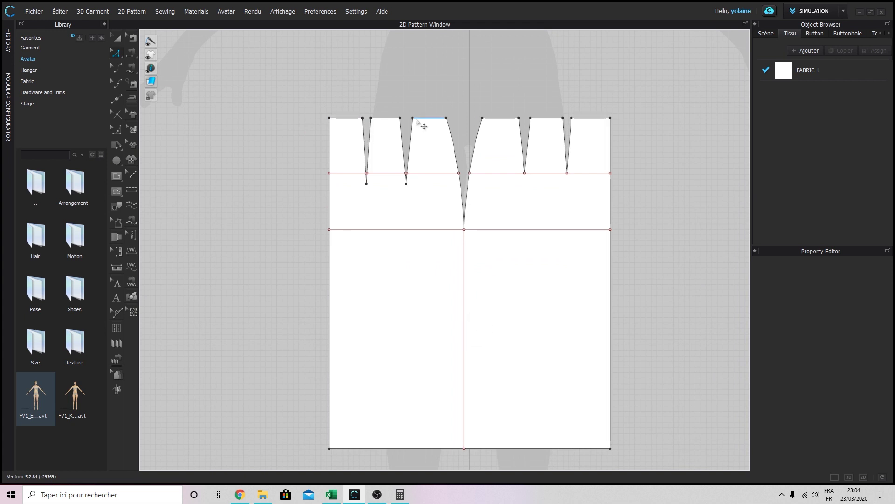
{"action": "scroll", "coordinate": [426, 168], "scroll_direction": "up", "scroll_amount": 3}
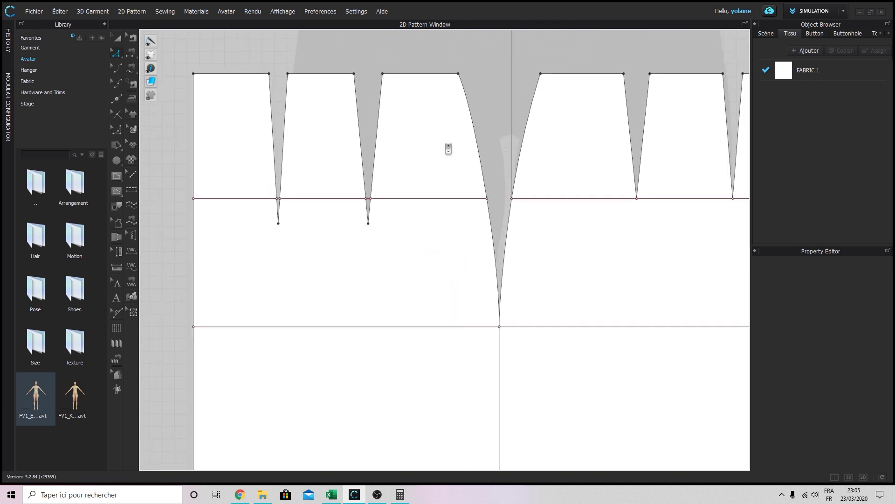
{"action": "scroll", "coordinate": [447, 148], "scroll_direction": "down", "scroll_amount": 4}
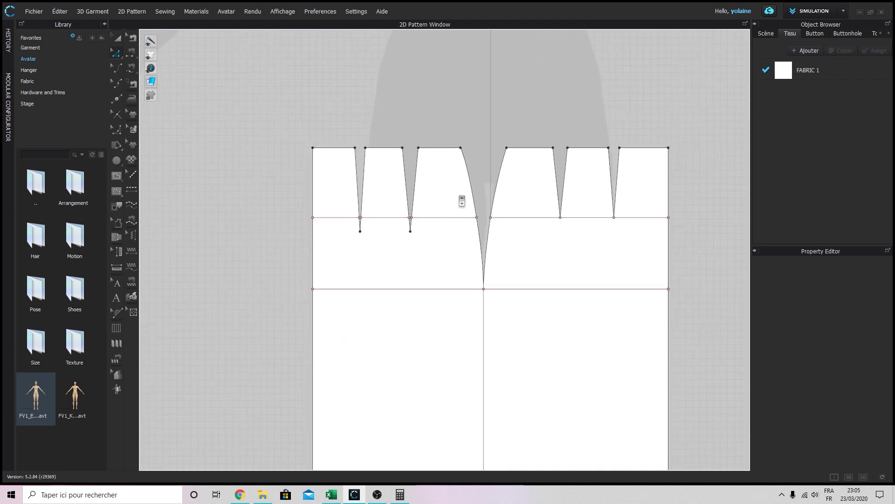
{"action": "left_click", "coordinate": [422, 217]}
{"action": "left_click", "coordinate": [312, 153]}
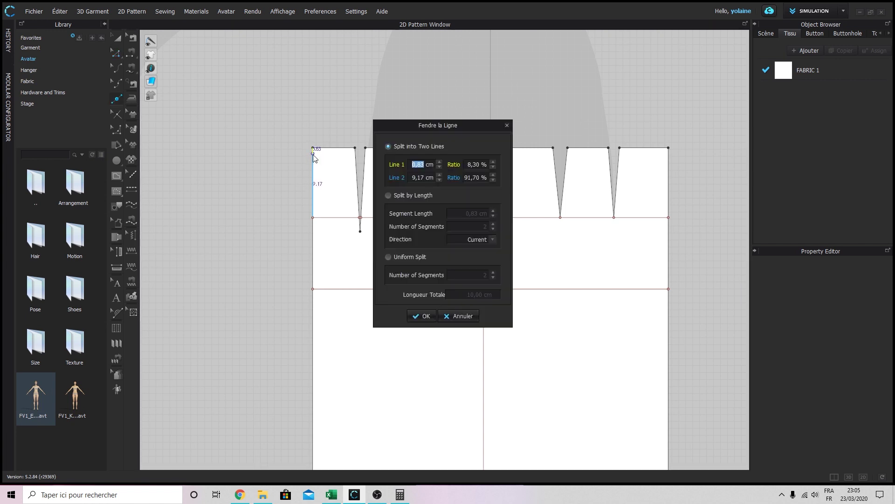
{"action": "type", "text": "1"}
{"action": "key", "text": "Return"}
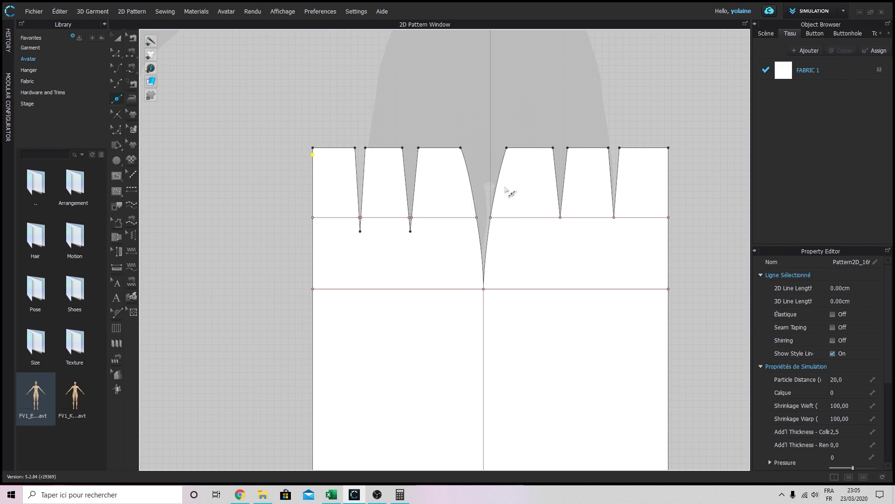
Change the length of the upper left central curve segment to 10.78 cm, extending it at its End, towards the waist
{"action": "key", "text": "z"}
{"action": "right_click", "coordinate": [465, 161]}
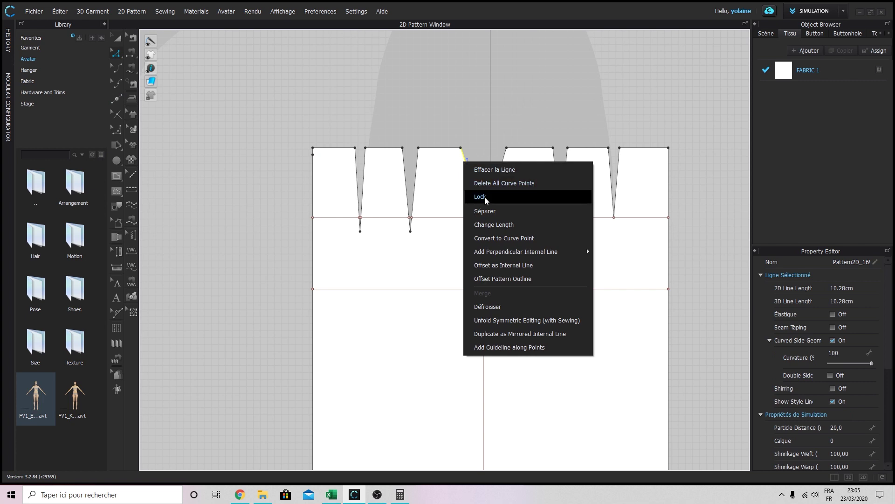
{"action": "left_click", "coordinate": [498, 225]}
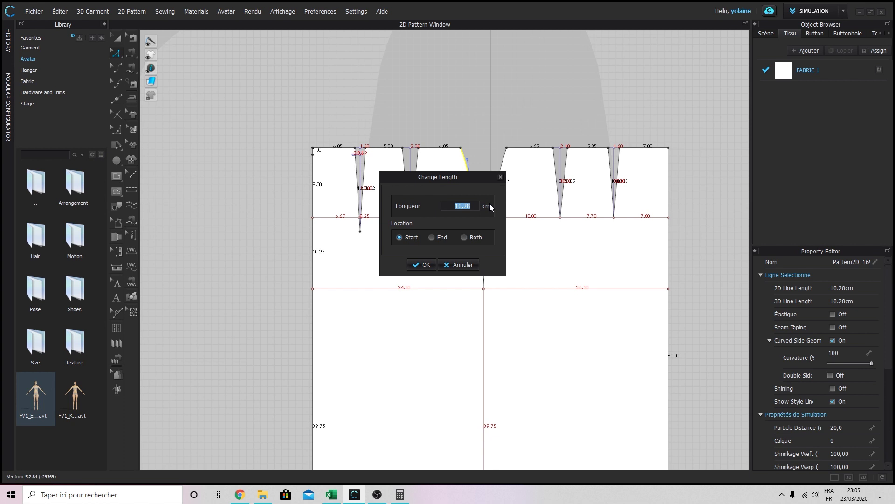
{"action": "type", "text": "10,287"}
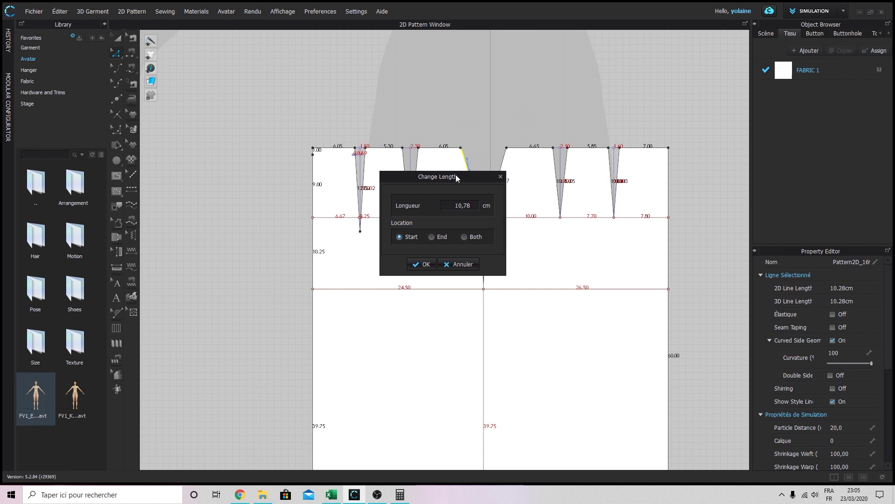
{"action": "left_click_drag", "start_coordinate": [455, 174], "coordinate": [384, 161]}
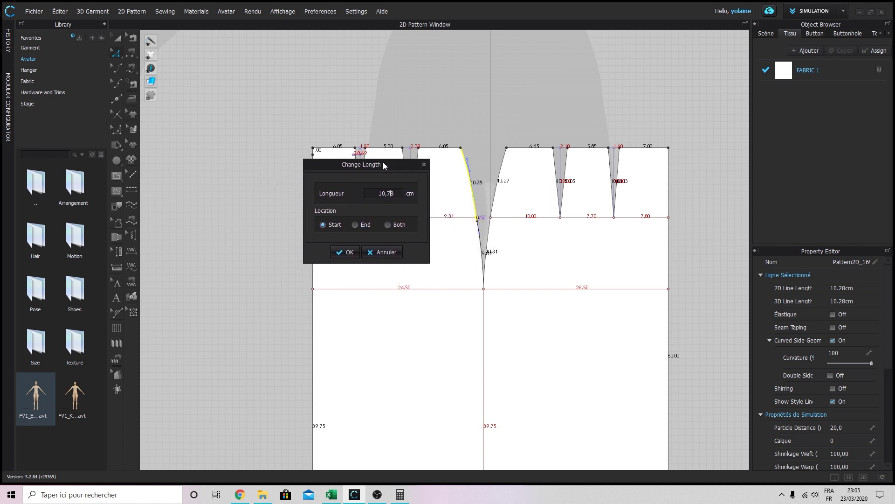
{"action": "left_click", "coordinate": [360, 224]}
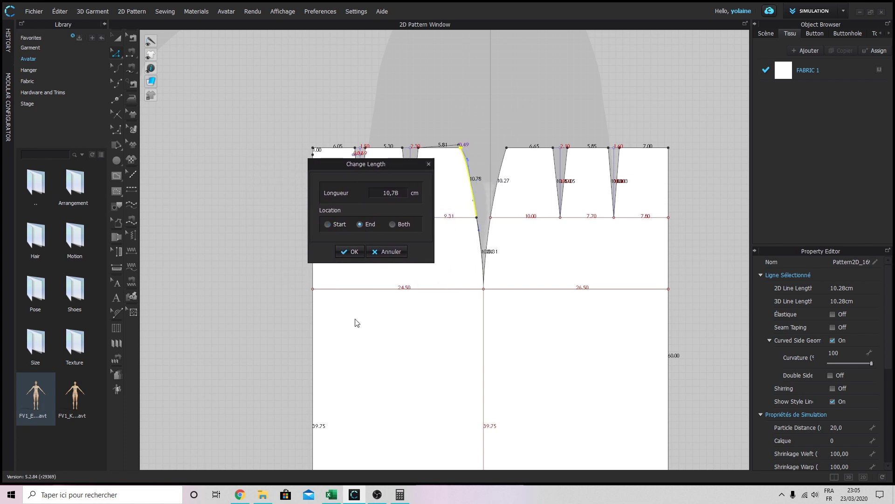
{"action": "left_click", "coordinate": [350, 251]}
{"action": "left_click", "coordinate": [493, 139]}
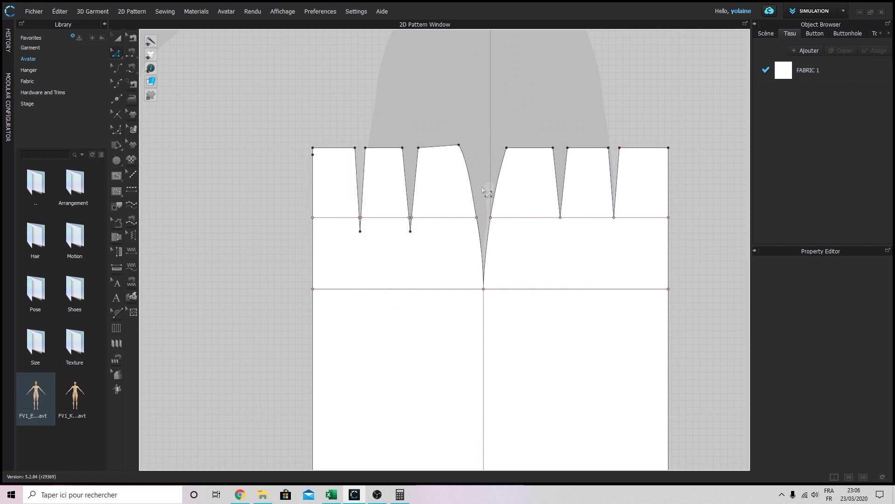
Change the length of the upper right central curve segment to 10.78 cm, extending it at its Start, towards the waist
{"action": "right_click", "coordinate": [509, 168]}
{"action": "left_click", "coordinate": [540, 227]}
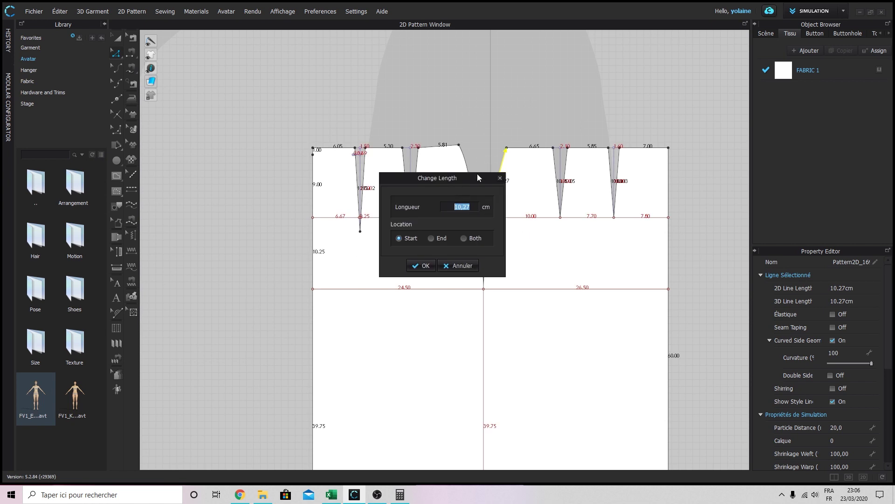
{"action": "left_click_drag", "start_coordinate": [477, 174], "coordinate": [399, 140]}
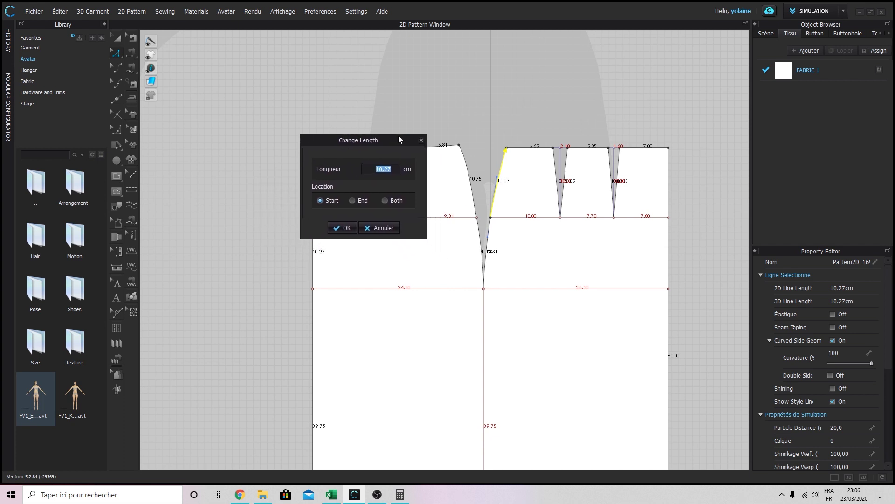
{"action": "type", "text": "1"}
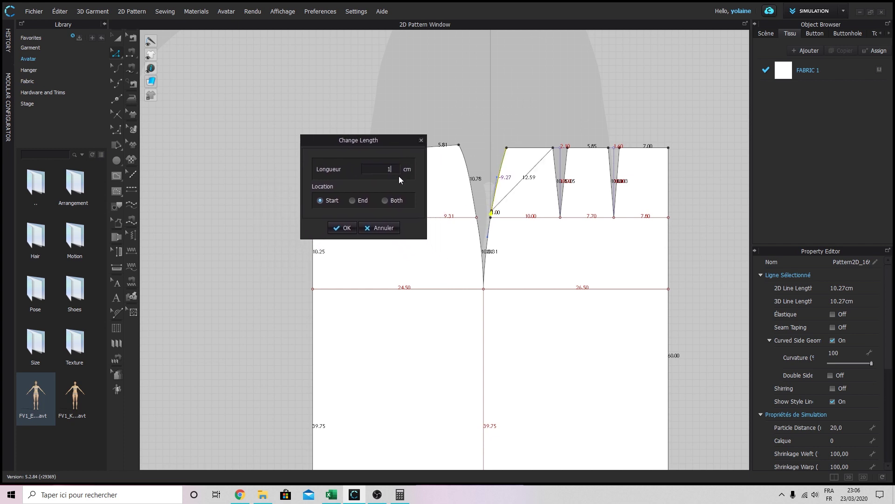
{"action": "type", "text": "0,78"}
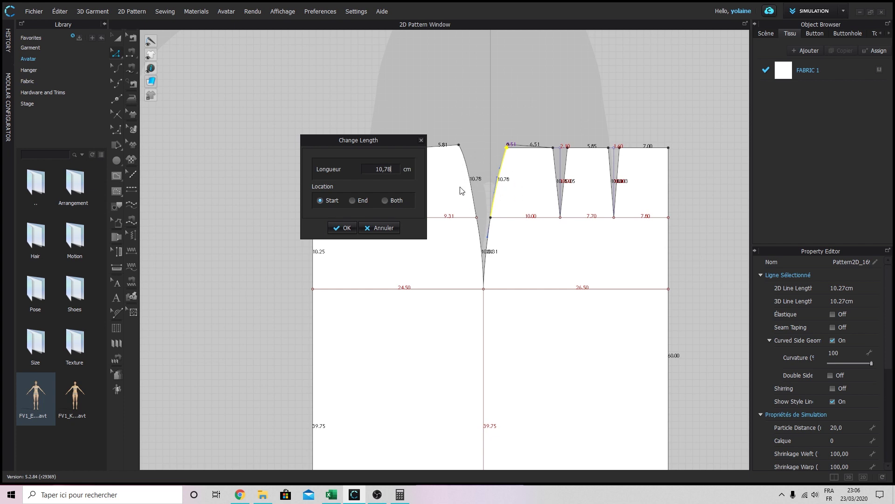
{"action": "left_click", "coordinate": [347, 228]}
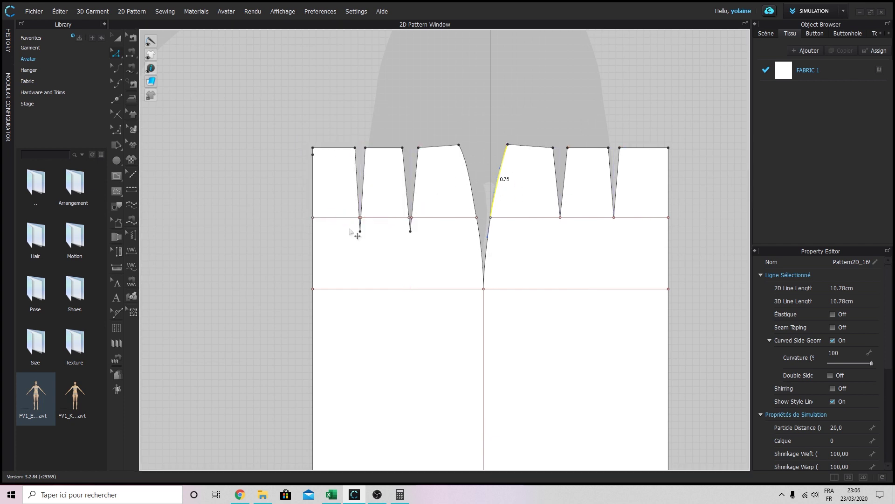
{"action": "left_click", "coordinate": [433, 127]}
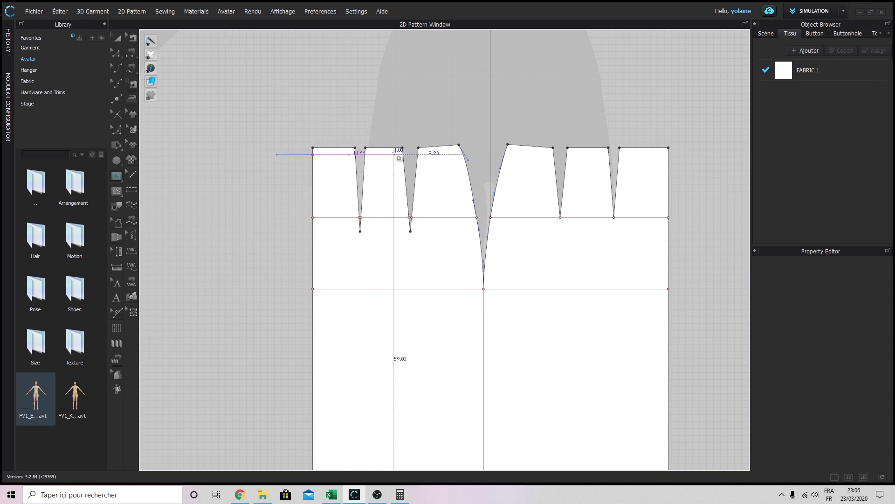
{"action": "left_click", "coordinate": [460, 145]}
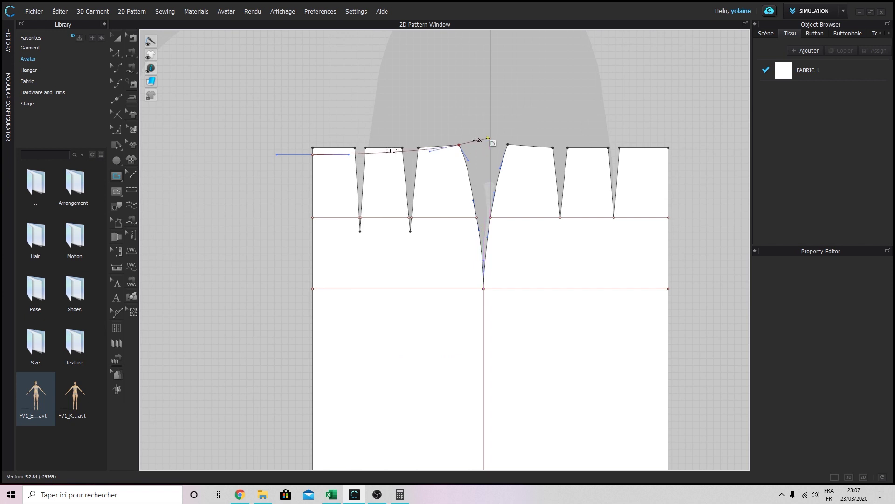
{"action": "left_click", "coordinate": [488, 138]}
{"action": "left_click", "coordinate": [461, 146]}
{"action": "left_click", "coordinate": [455, 277]}
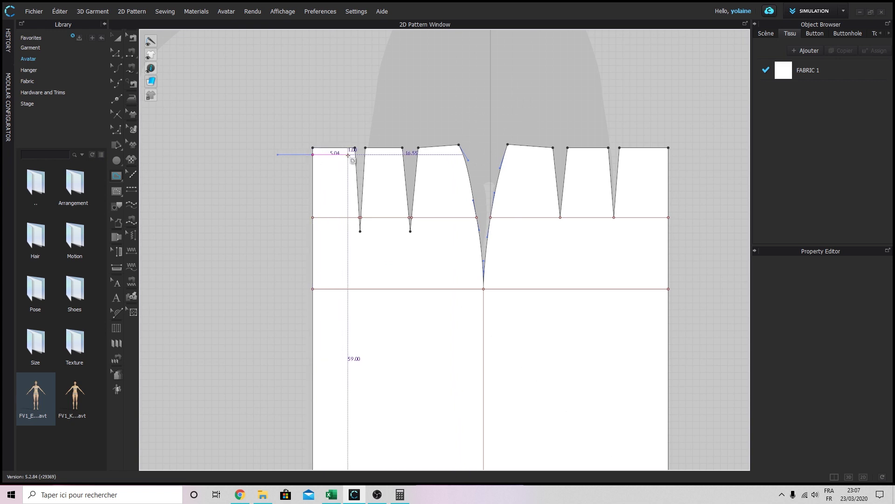
Draw a curved internal waistline about 21 cm long from the left edge's 1 cm point to the raised top of the left central curve
{"action": "left_click", "coordinate": [459, 145]}
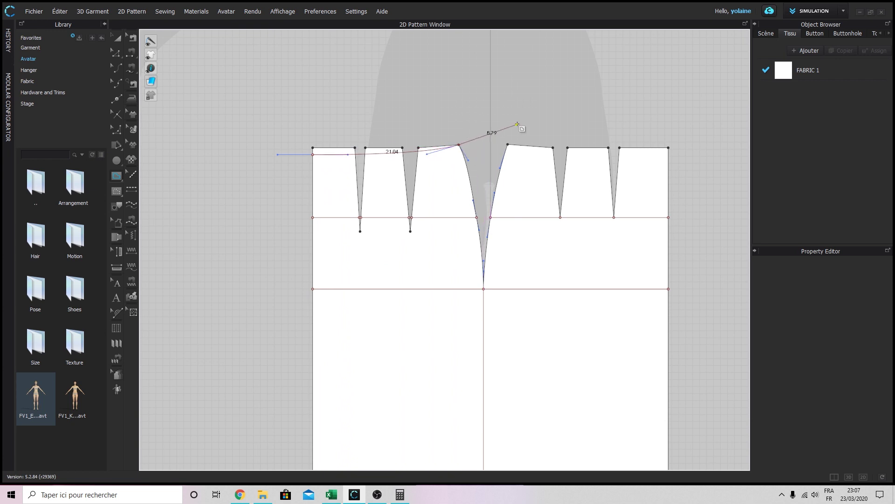
{"action": "double_click", "coordinate": [459, 144]}
{"action": "key", "text": "z"}
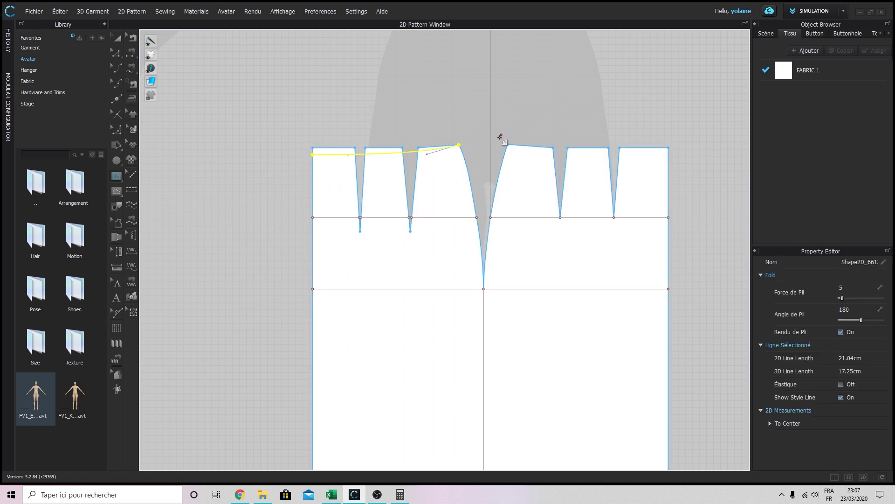
{"action": "left_click", "coordinate": [464, 117]}
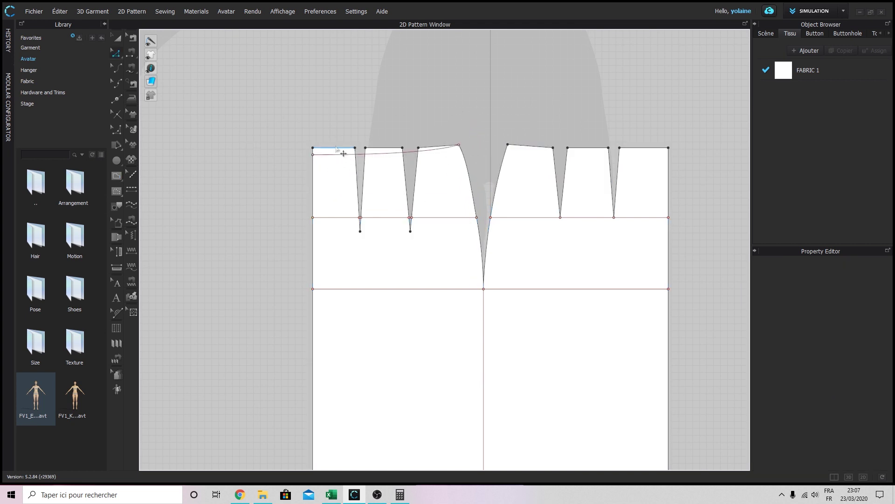
Cut the pattern along the new curved waistline across the left half
{"action": "scroll", "coordinate": [383, 183], "scroll_direction": "up", "scroll_amount": 4}
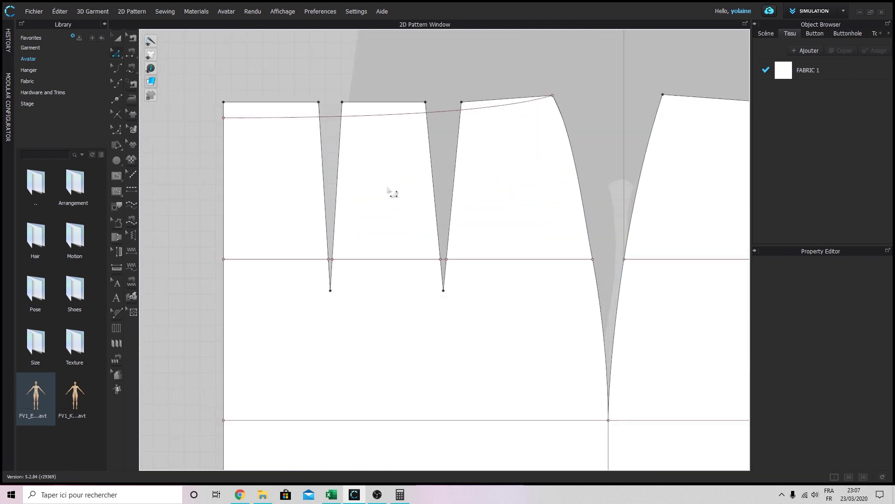
{"action": "right_click_drag", "start_coordinate": [391, 166], "coordinate": [437, 231]}
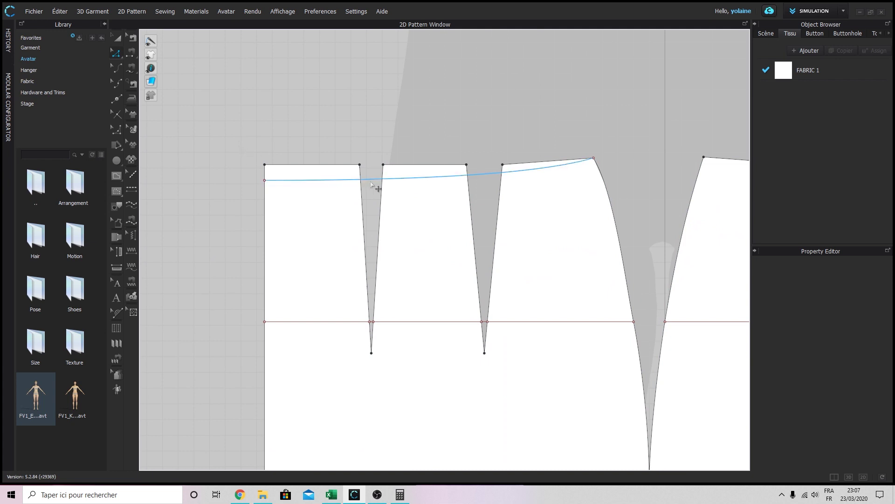
{"action": "right_click", "coordinate": [352, 183]}
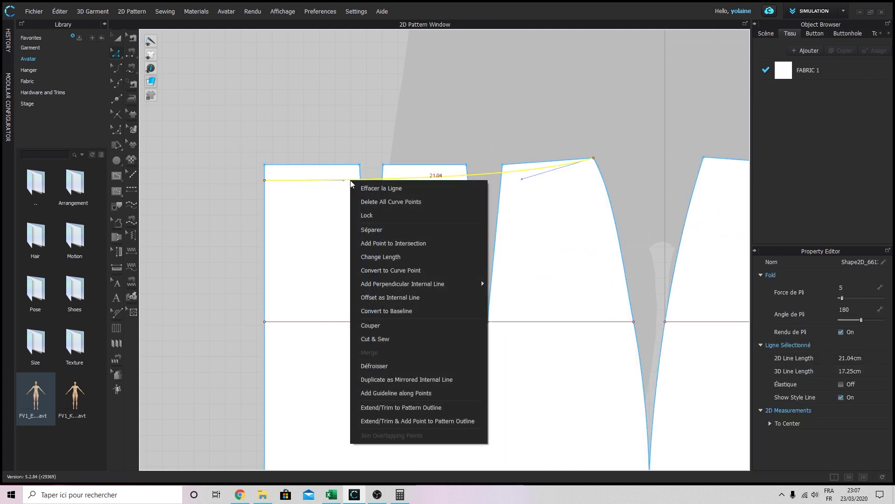
{"action": "left_click", "coordinate": [396, 326]}
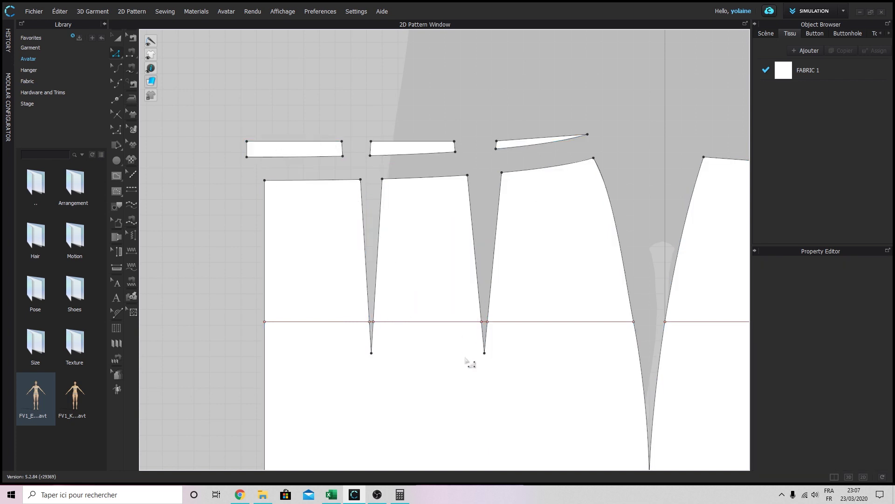
Delete the three cut-off strips above the left half's curved waistline
{"action": "left_click_drag", "start_coordinate": [220, 106], "coordinate": [597, 153]}
{"action": "left_click", "coordinate": [332, 164]}
{"action": "key", "text": "a"}
{"action": "left_click", "coordinate": [317, 148]}
{"action": "left_click", "coordinate": [398, 148], "text": "shift"}
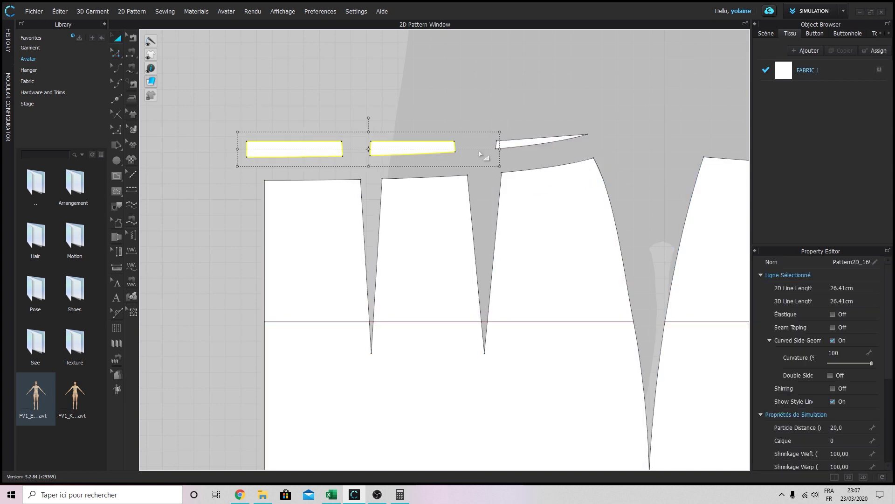
{"action": "left_click", "coordinate": [534, 143], "text": "shift"}
{"action": "key", "text": "Delete"}
{"action": "scroll", "coordinate": [430, 302], "scroll_direction": "down", "scroll_amount": 5}
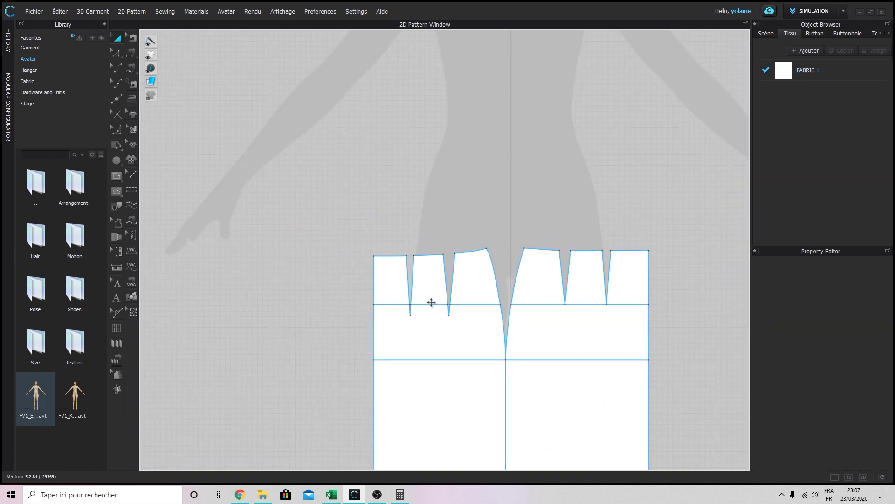
Draw a curved internal line about 23 cm long along the waist of the pattern's right half, from its outer corner to the side-seam peak
{"action": "middle_click_drag", "start_coordinate": [503, 323], "coordinate": [339, 255]}
{"action": "scroll", "coordinate": [445, 256], "scroll_direction": "up", "scroll_amount": 2}
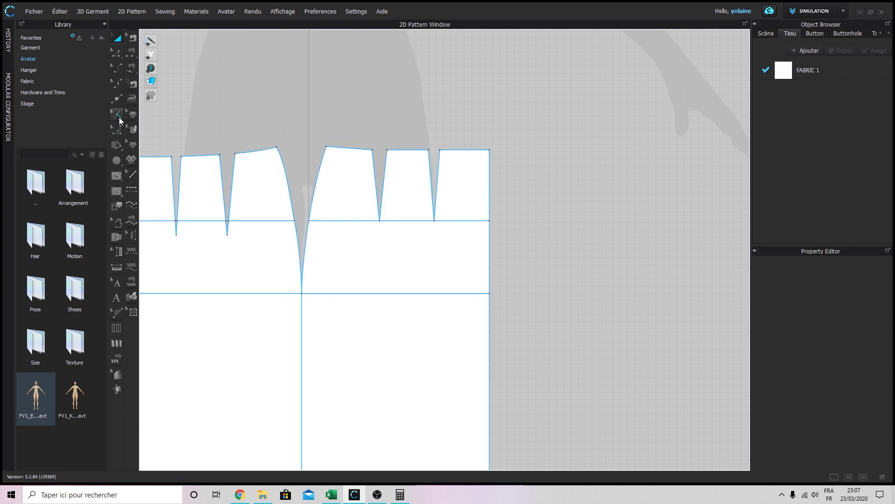
{"action": "left_click", "coordinate": [132, 174]}
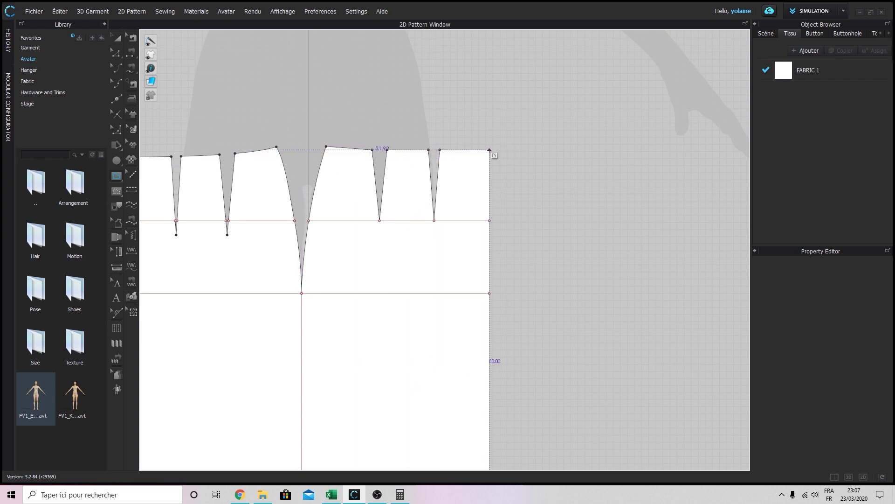
{"action": "left_click_drag", "start_coordinate": [490, 150], "coordinate": [434, 154]}
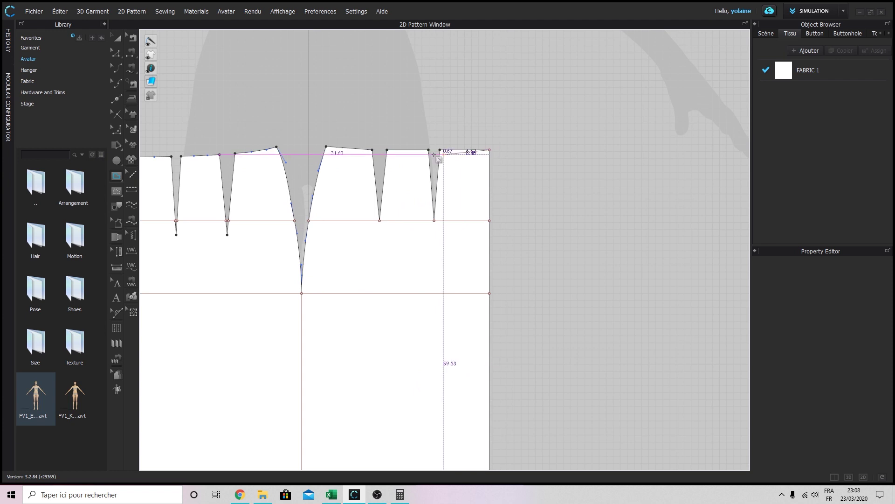
{"action": "left_click", "coordinate": [321, 146]}
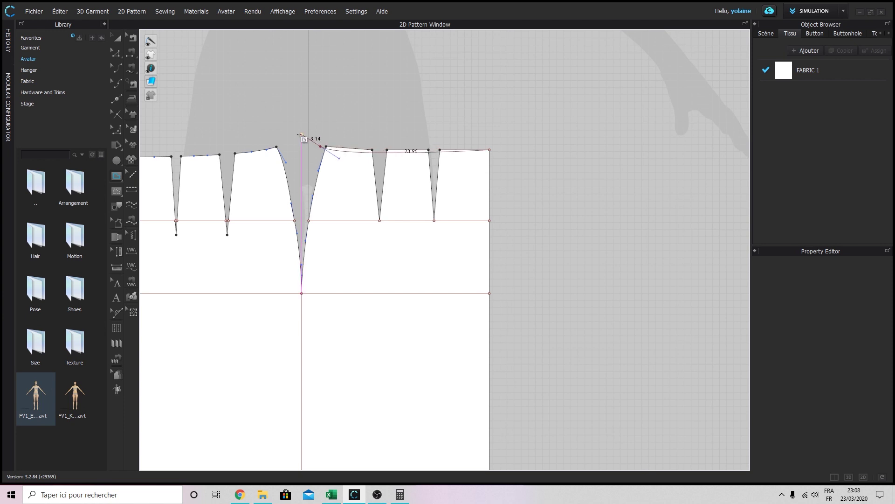
{"action": "left_click_drag", "start_coordinate": [300, 135], "coordinate": [302, 135]}
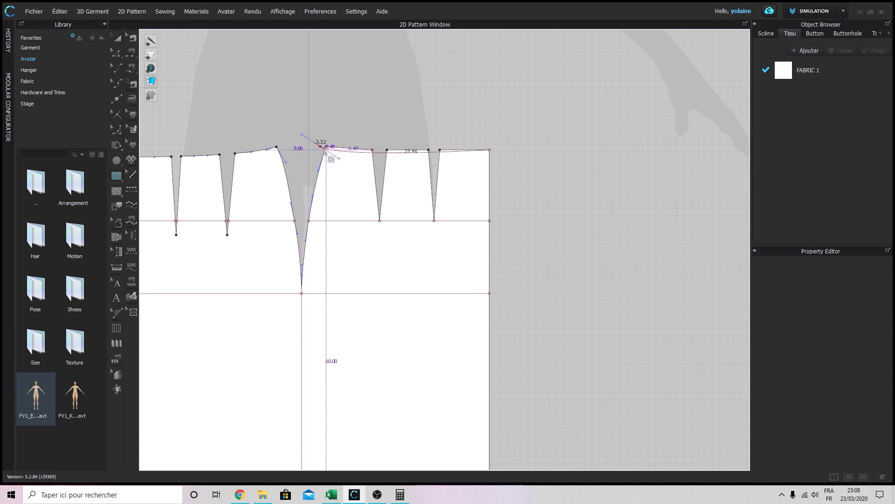
{"action": "left_click", "coordinate": [284, 168]}
{"action": "key", "text": "Escape"}
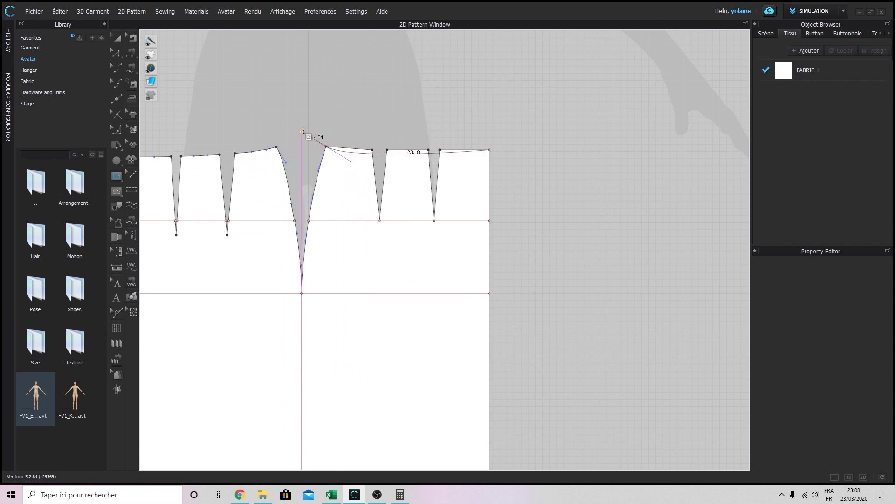
{"action": "left_click", "coordinate": [270, 133]}
{"action": "left_click", "coordinate": [326, 145]}
{"action": "left_click", "coordinate": [327, 146]}
{"action": "left_click", "coordinate": [407, 154]}
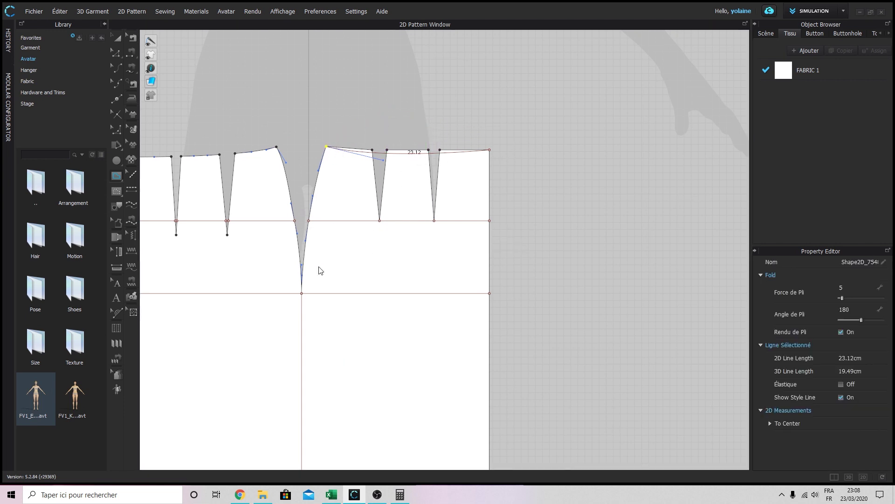
Cut the pattern along the curved waist line on its right half
{"action": "key", "text": "z"}
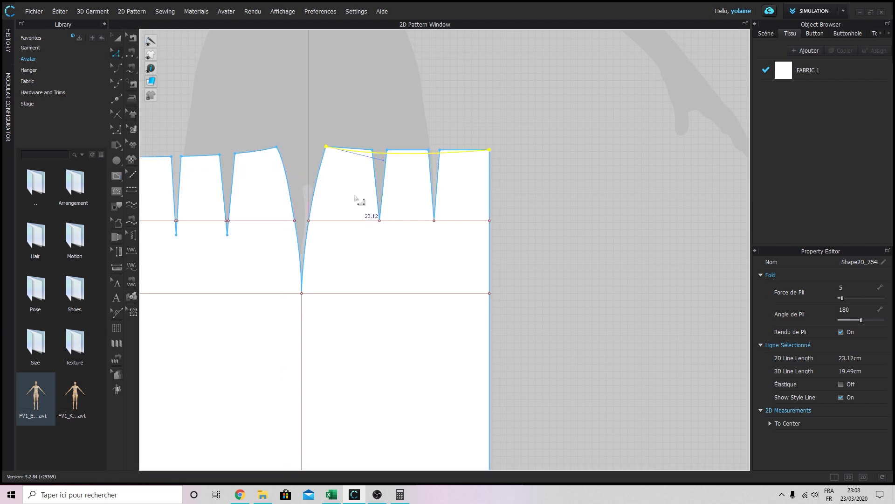
{"action": "right_click", "coordinate": [426, 160]}
{"action": "left_click", "coordinate": [443, 301]}
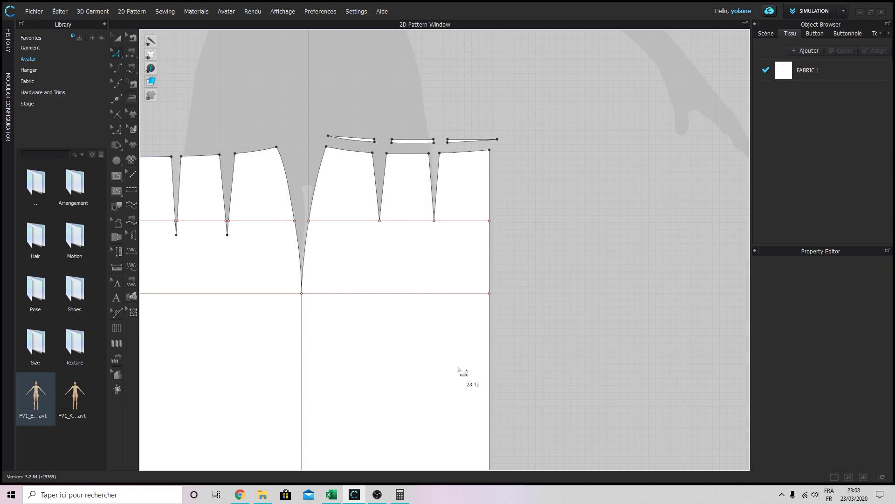
Delete the three thin strips separated from the waist by the cut
{"action": "key", "text": "a"}
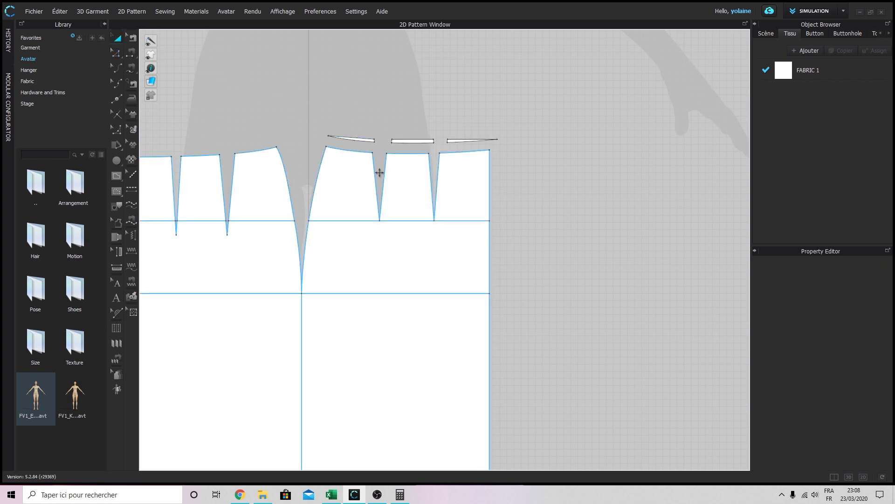
{"action": "left_click", "coordinate": [370, 141]}
{"action": "left_click", "coordinate": [372, 142]}
{"action": "left_click", "coordinate": [412, 140], "text": "shift"}
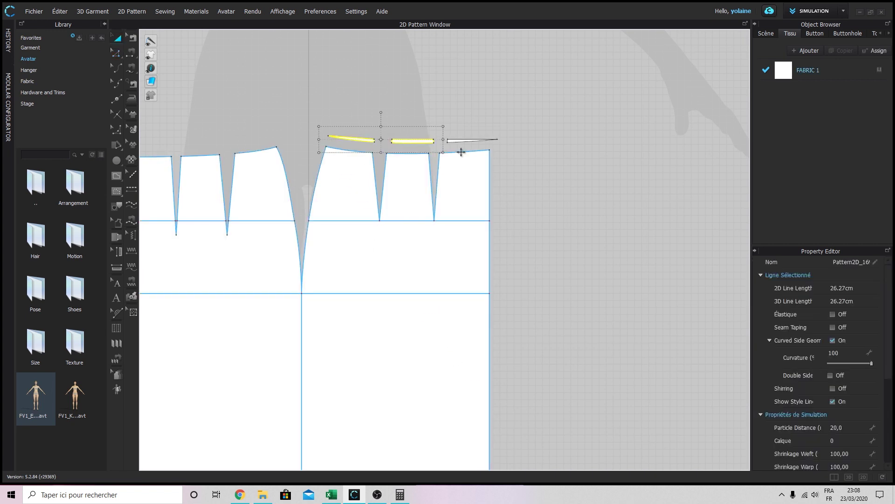
{"action": "left_click", "coordinate": [461, 141], "text": "shift"}
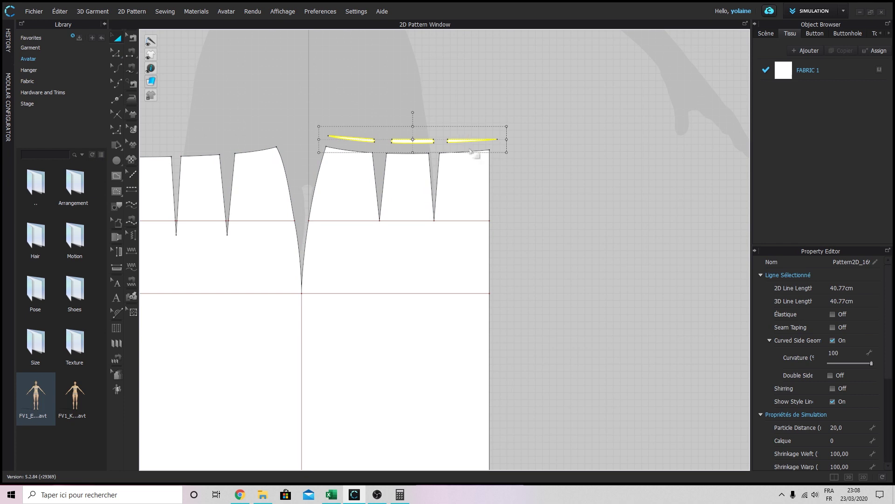
{"action": "key", "text": "Delete"}
Move the whole skirt pattern up and to the left of the avatar's centre line in the 2D layout
{"action": "scroll", "coordinate": [411, 298], "scroll_direction": "down", "scroll_amount": 2}
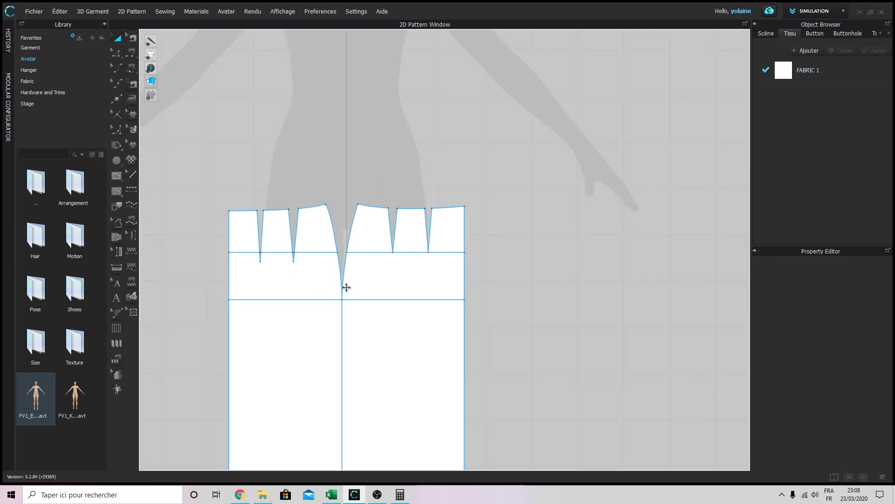
{"action": "scroll", "coordinate": [347, 288], "scroll_direction": "down", "scroll_amount": 1}
{"action": "right_click_drag", "start_coordinate": [382, 389], "coordinate": [437, 315]}
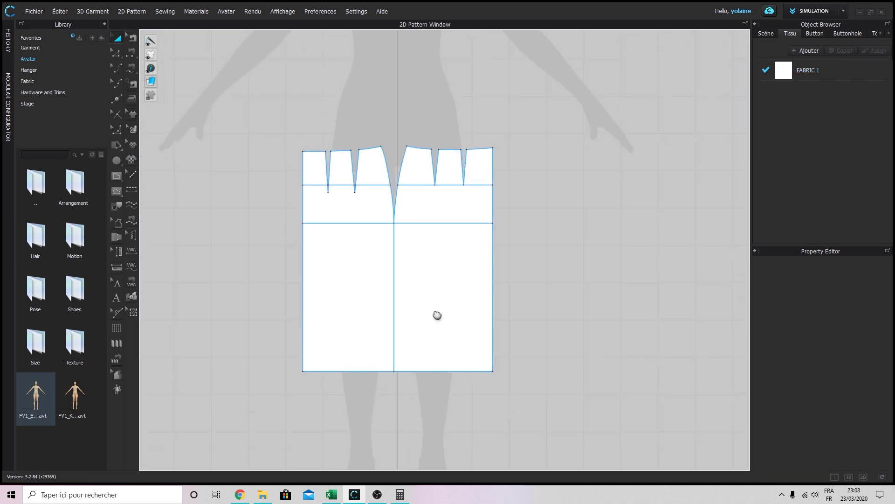
{"action": "left_click_drag", "start_coordinate": [414, 297], "coordinate": [319, 226]}
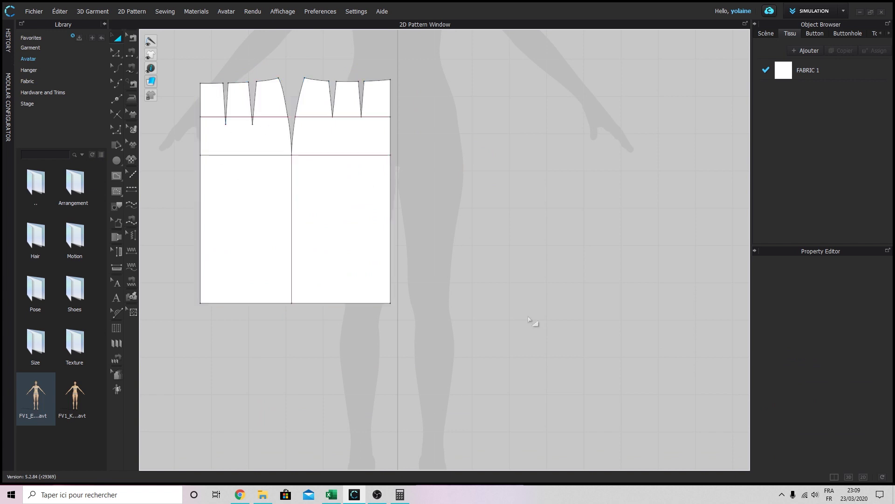
Examine the skirt pattern's placement against the avatar's waist and hips in 3D, ending in a close front view
{"action": "left_click", "coordinate": [849, 472]}
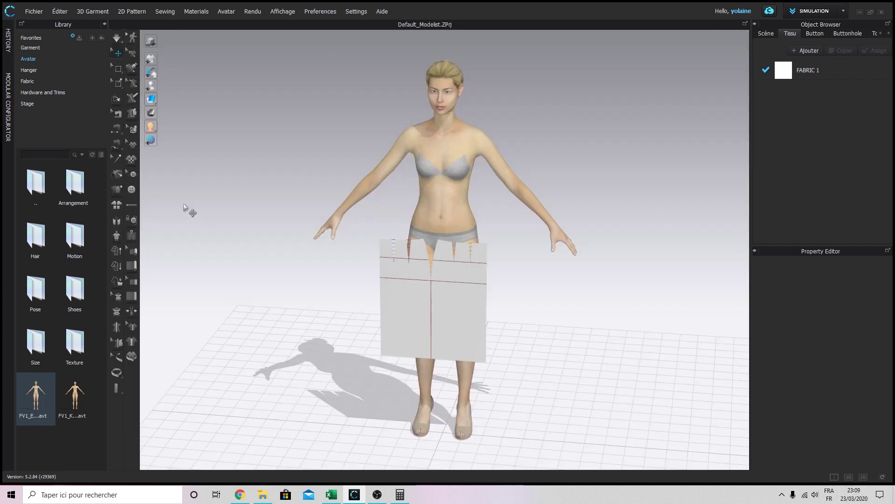
{"action": "right_click_drag", "start_coordinate": [460, 281], "coordinate": [516, 229]}
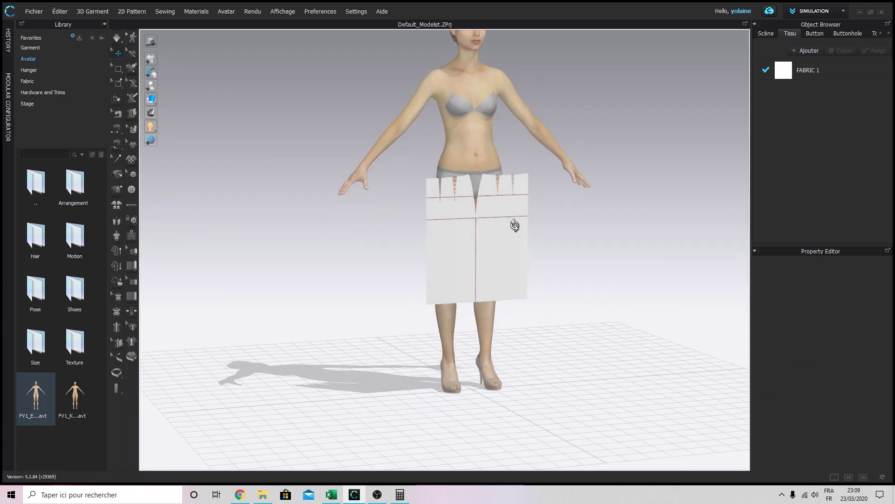
{"action": "right_click_drag", "start_coordinate": [735, 399], "coordinate": [546, 299]}
{"action": "key", "text": "2"}
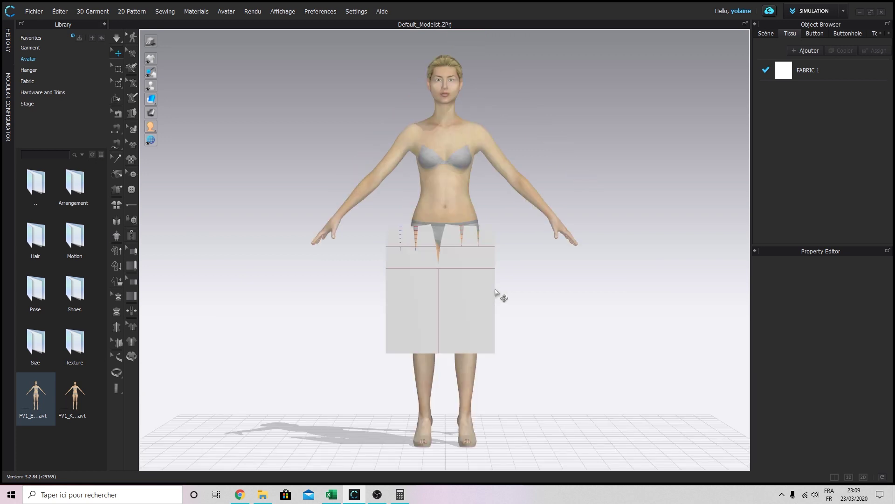
{"action": "scroll", "coordinate": [476, 292], "scroll_direction": "up", "scroll_amount": 3}
{"action": "scroll", "coordinate": [457, 277], "scroll_direction": "up", "scroll_amount": 2}
{"action": "middle_click_drag", "start_coordinate": [471, 366], "coordinate": [456, 275]}
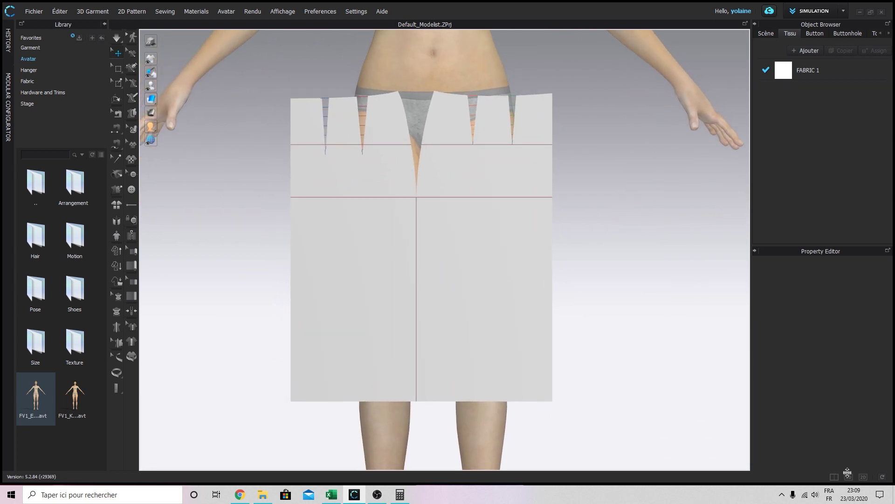
{"action": "left_click", "coordinate": [864, 477]}
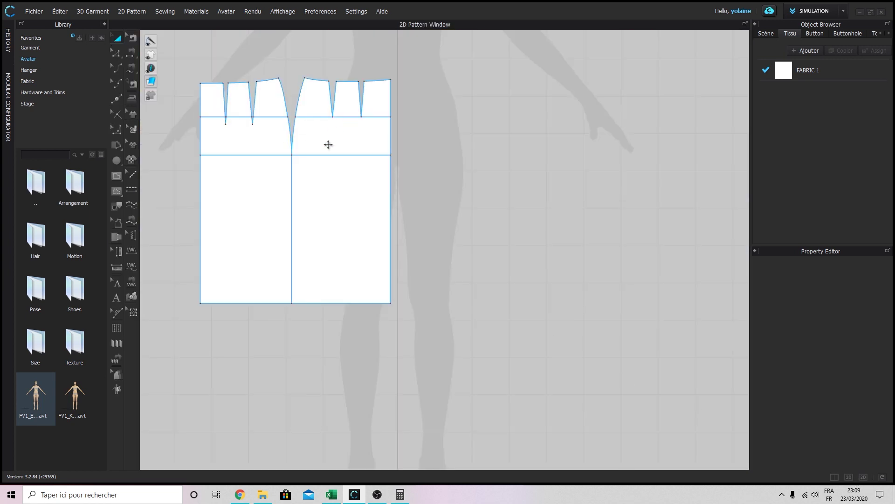
{"action": "key", "text": "z"}
{"action": "scroll", "coordinate": [386, 341], "scroll_direction": "down", "scroll_amount": 6}
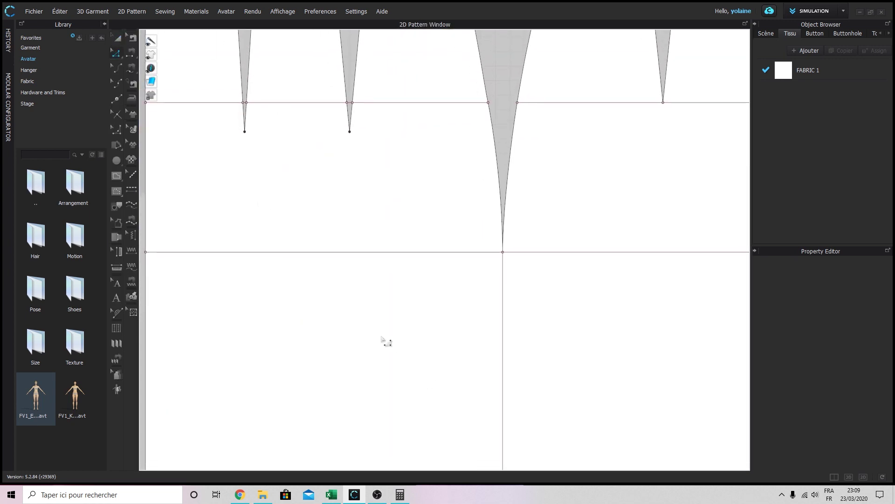
{"action": "scroll", "coordinate": [366, 166], "scroll_direction": "up", "scroll_amount": 3}
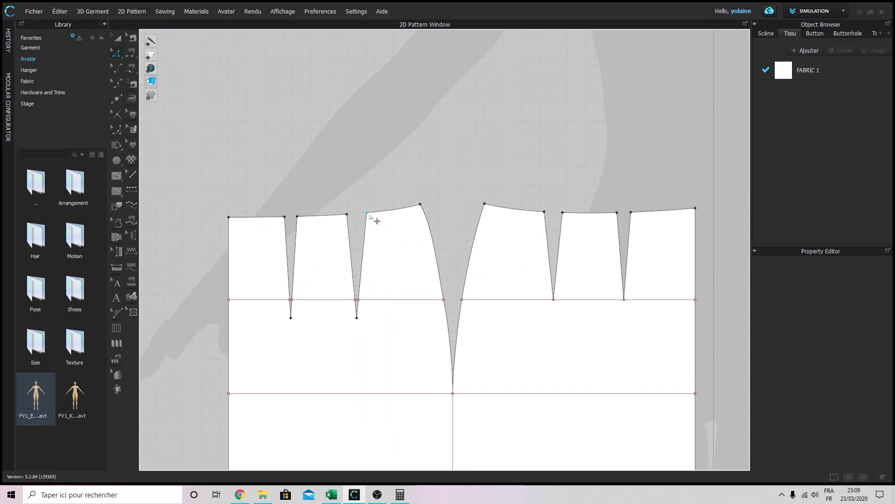
{"action": "right_click", "coordinate": [368, 213]}
{"action": "key", "text": "Escape"}
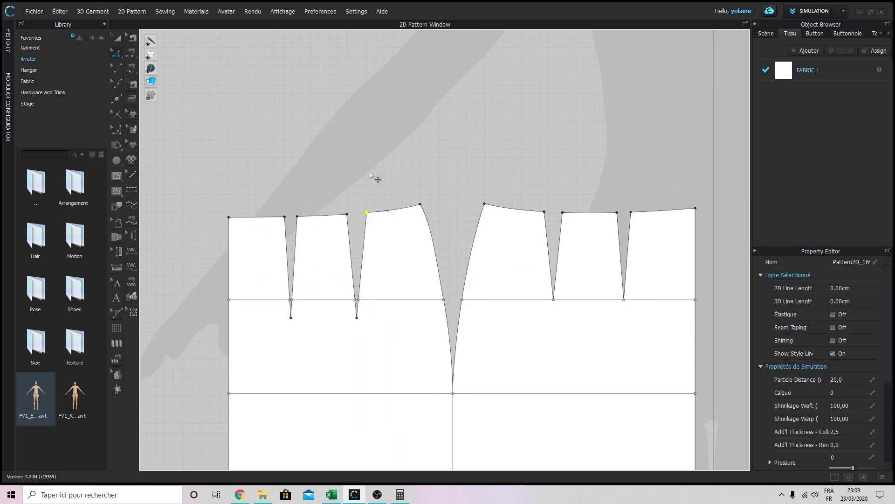
{"action": "left_click", "coordinate": [371, 175]}
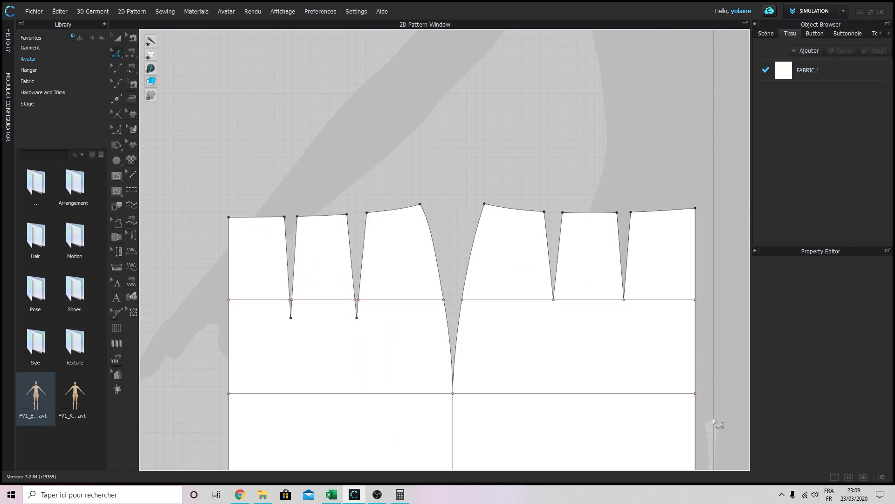
Reset the 3D arrangement so the skirt pattern takes its current 2D layout position relative to the avatar
{"action": "left_click", "coordinate": [843, 475]}
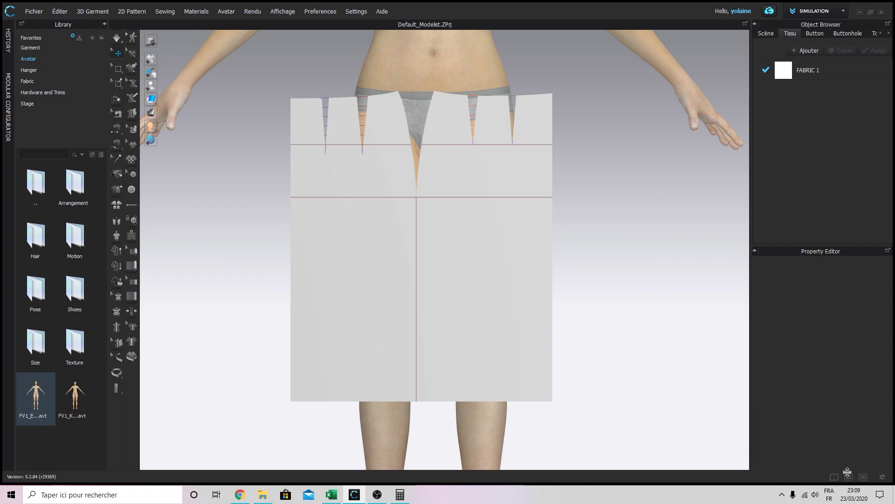
{"action": "left_click", "coordinate": [863, 477]}
{"action": "scroll", "coordinate": [541, 346], "scroll_direction": "down", "scroll_amount": 8}
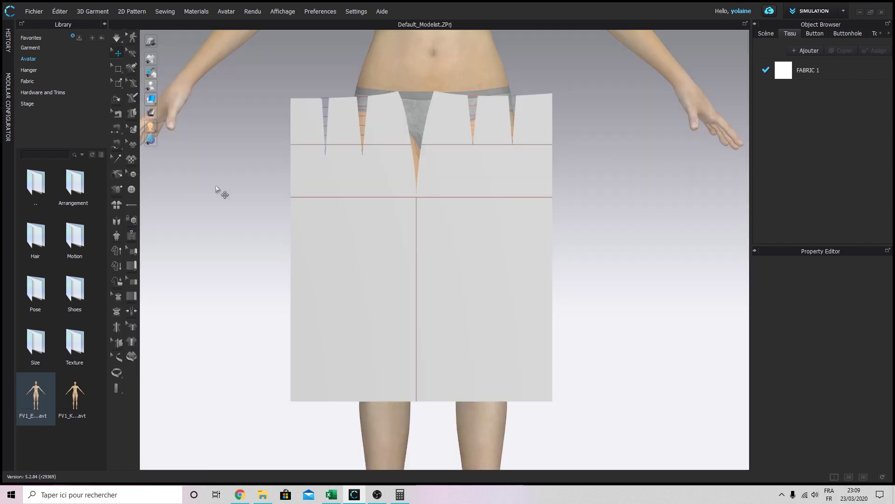
{"action": "left_click", "coordinate": [849, 477]}
{"action": "left_click", "coordinate": [132, 191]}
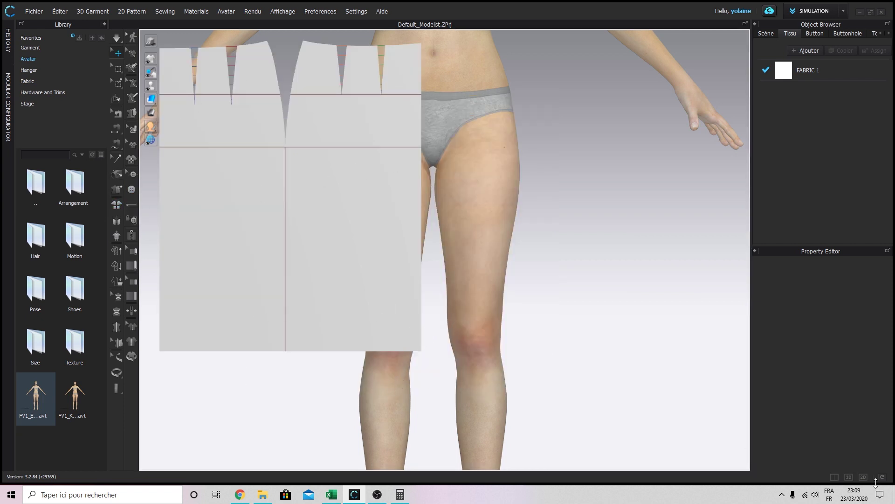
Create a symmetric copy with sewing of the whole 2D skirt pattern and place it just right of the original, across the avatar's centre line
{"action": "left_click", "coordinate": [863, 477]}
{"action": "scroll", "coordinate": [597, 357], "scroll_direction": "up", "scroll_amount": 10}
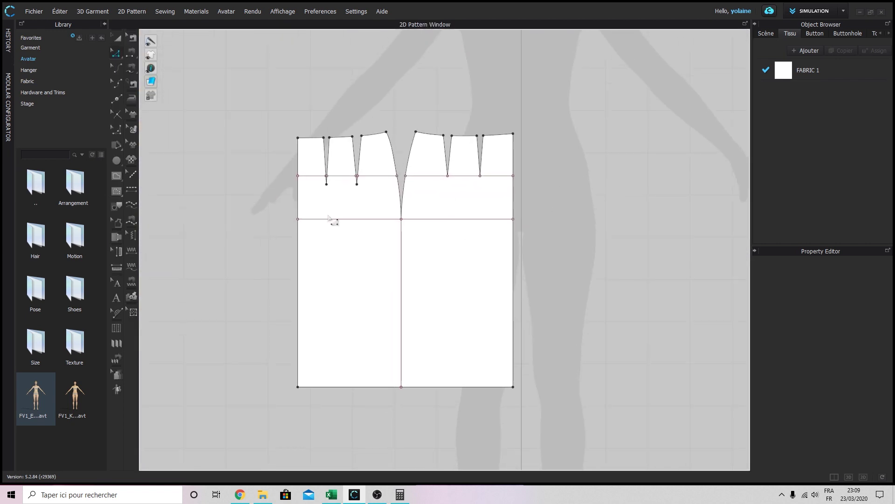
{"action": "key", "text": "a"}
{"action": "key", "text": "ctrl+a"}
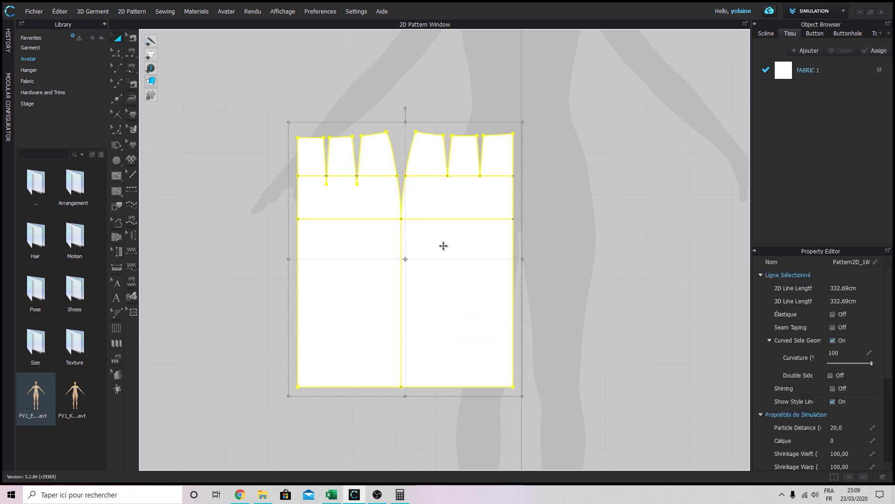
{"action": "right_click", "coordinate": [443, 246]}
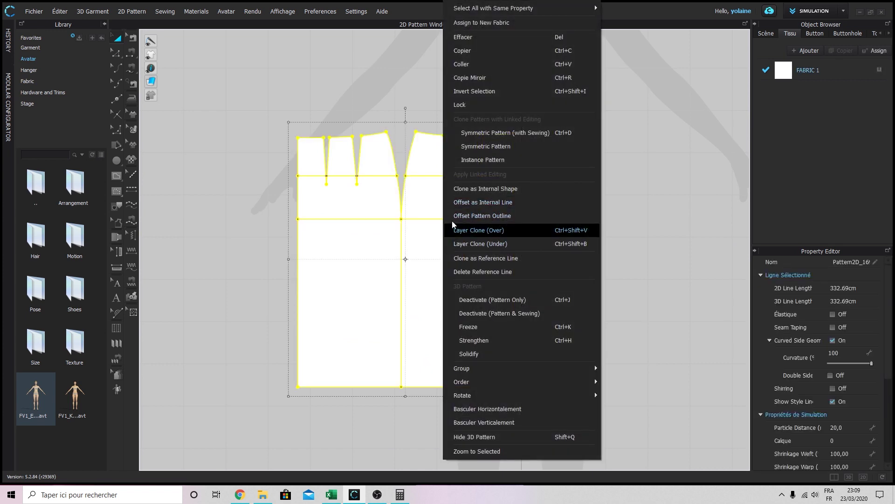
{"action": "left_click", "coordinate": [511, 133]}
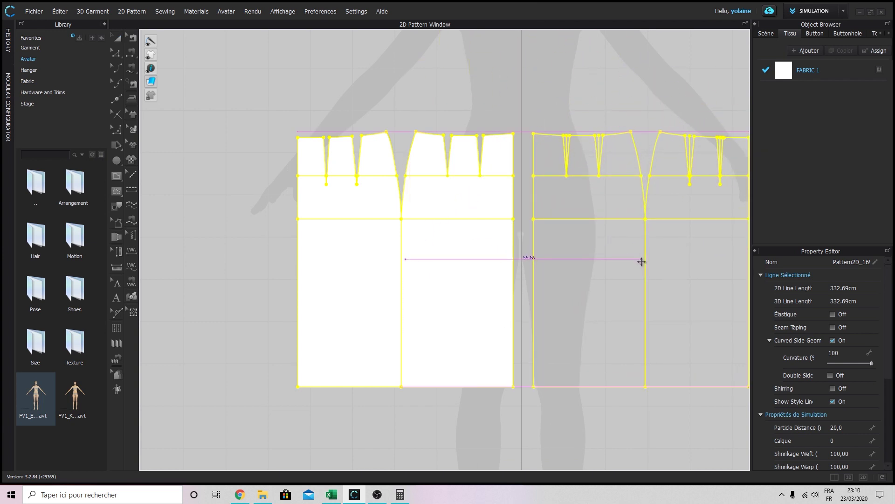
{"action": "left_click", "coordinate": [641, 264]}
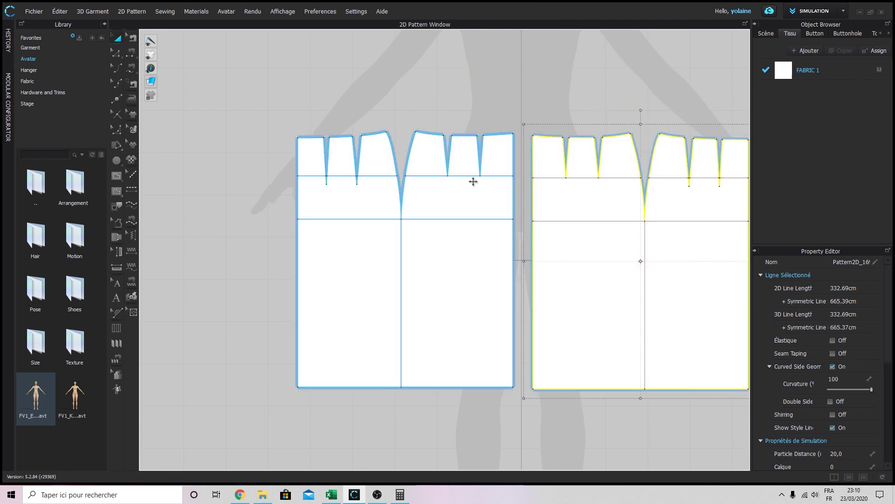
Merge the two mirrored skirt halves along their 60 cm centre edges into one symmetric pattern
{"action": "key", "text": "z"}
{"action": "scroll", "coordinate": [579, 324], "scroll_direction": "down", "scroll_amount": 3}
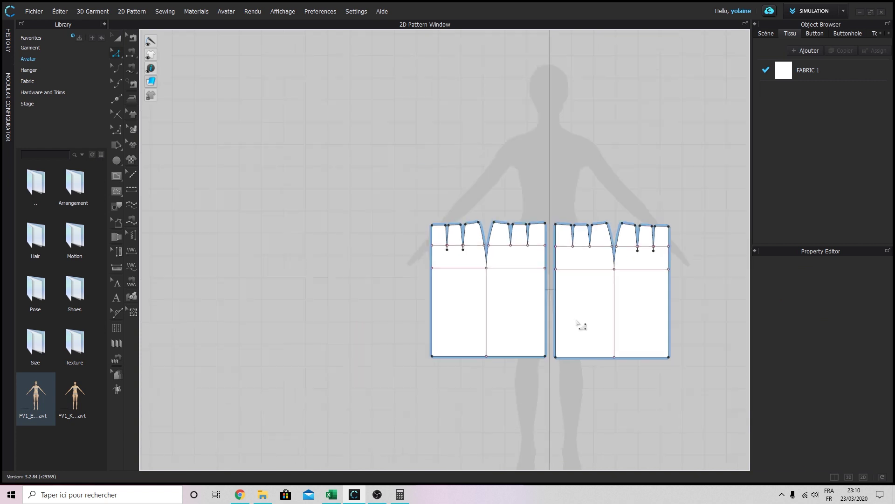
{"action": "middle_click_drag", "start_coordinate": [579, 324], "coordinate": [481, 288]}
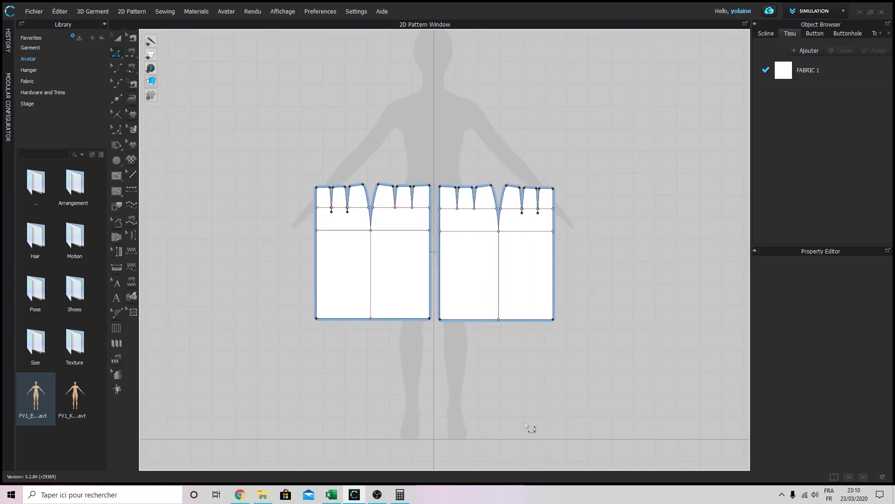
{"action": "left_click", "coordinate": [430, 278]}
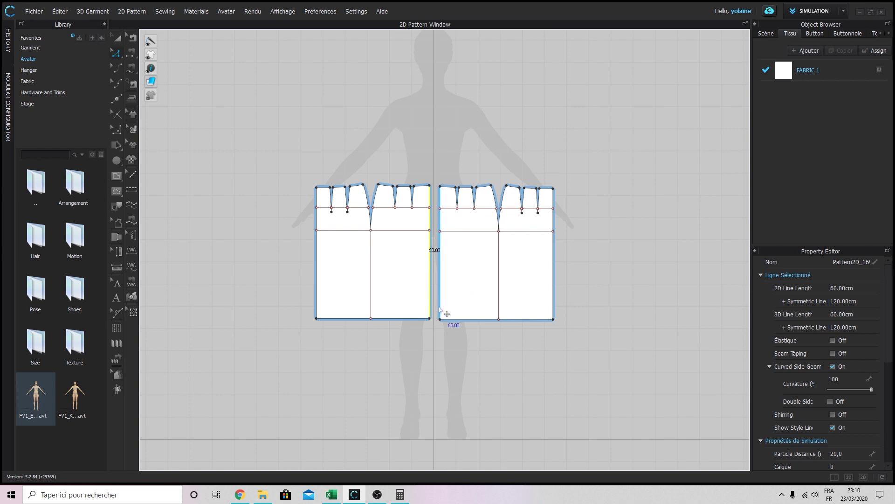
{"action": "right_click", "coordinate": [440, 269]}
{"action": "left_click", "coordinate": [472, 386]}
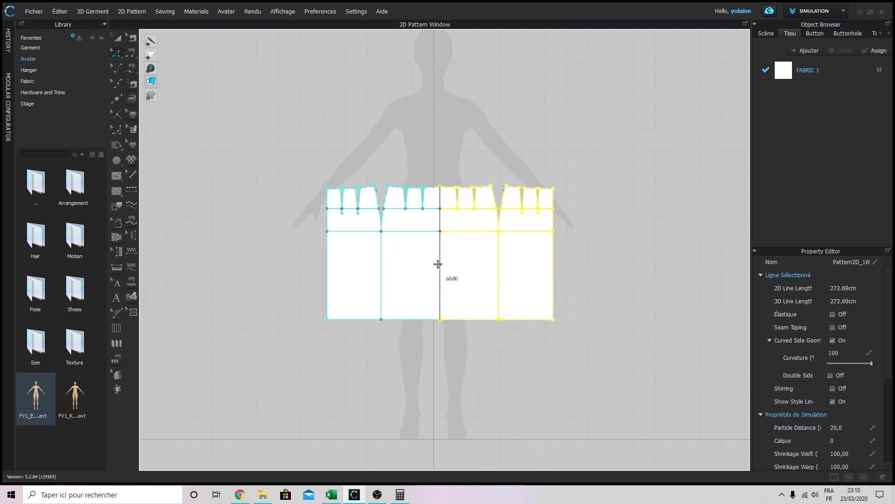
{"action": "left_click", "coordinate": [455, 164]}
Show the 2D pattern baselines to use as a reference at the centre of the merged waistline
{"action": "scroll", "coordinate": [439, 196], "scroll_direction": "up", "scroll_amount": 5}
{"action": "scroll", "coordinate": [439, 195], "scroll_direction": "up", "scroll_amount": 4}
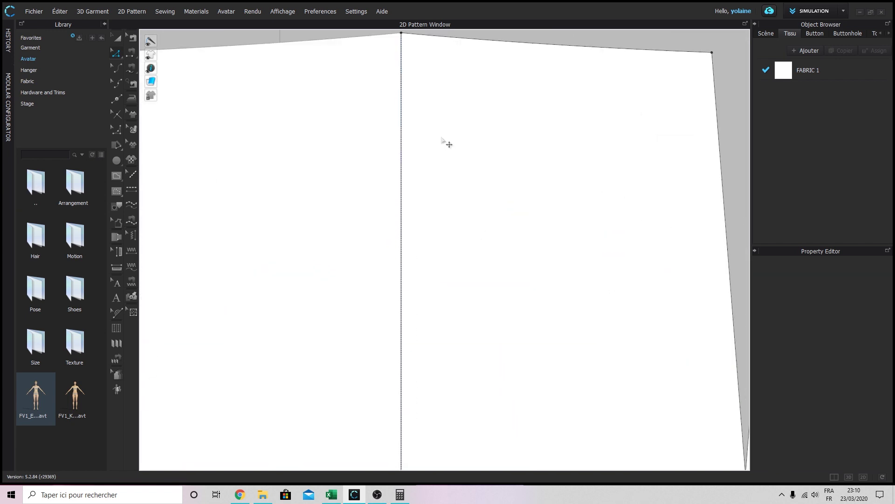
{"action": "middle_click_drag", "start_coordinate": [447, 144], "coordinate": [490, 282]}
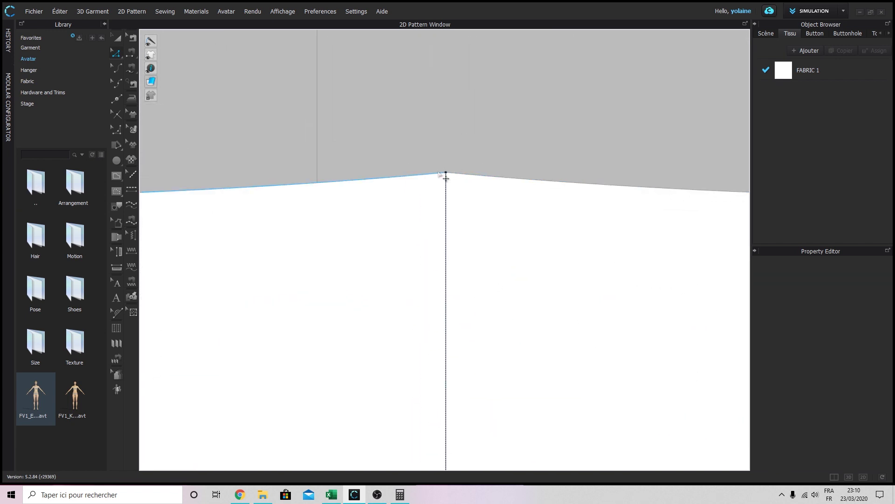
{"action": "scroll", "coordinate": [472, 242], "scroll_direction": "down", "scroll_amount": 3}
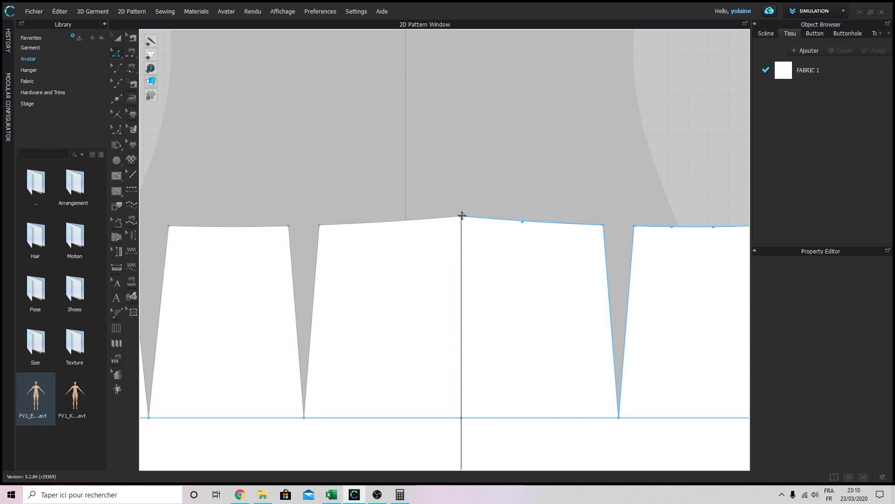
{"action": "left_click", "coordinate": [463, 245]}
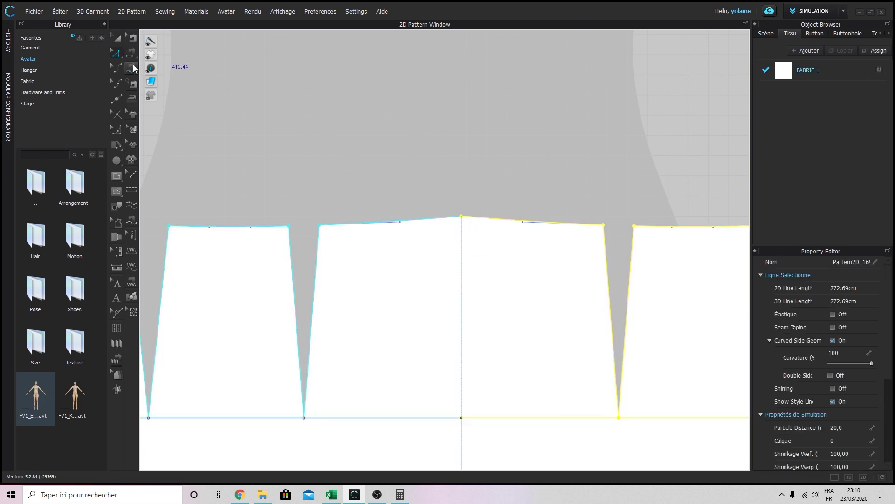
{"action": "left_click", "coordinate": [420, 265]}
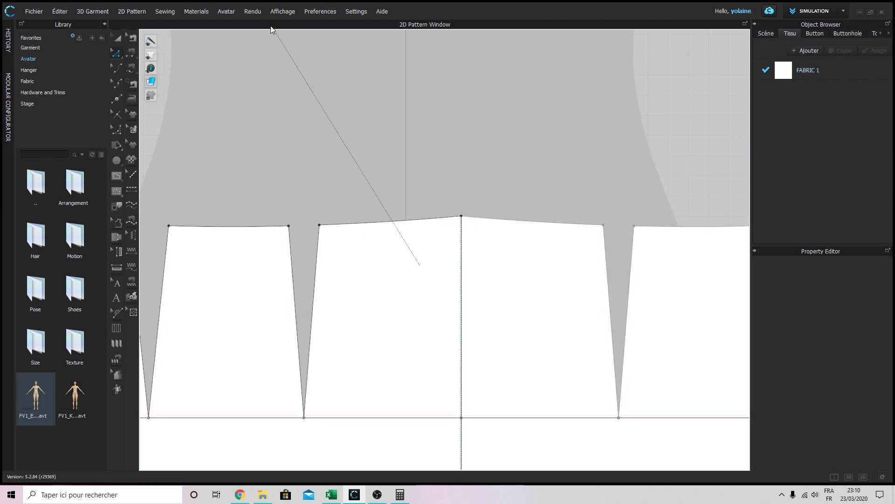
{"action": "key", "text": "Escape"}
{"action": "left_click", "coordinate": [292, 12]}
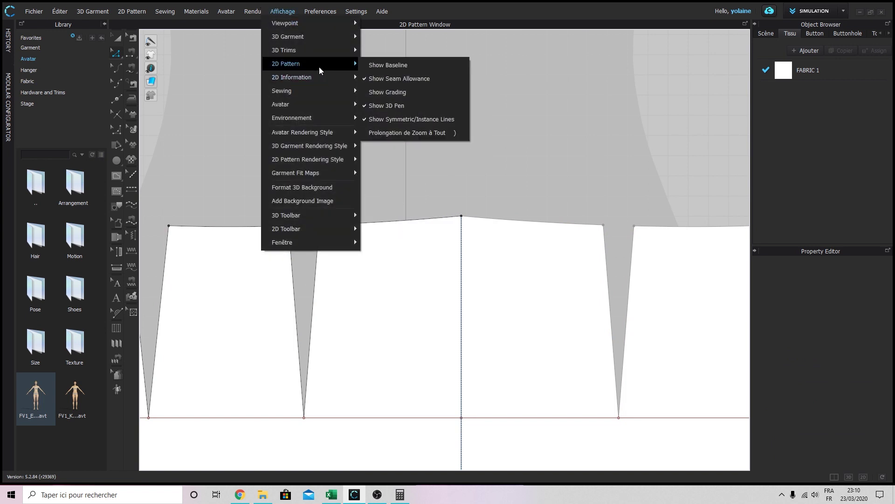
{"action": "left_click", "coordinate": [367, 66]}
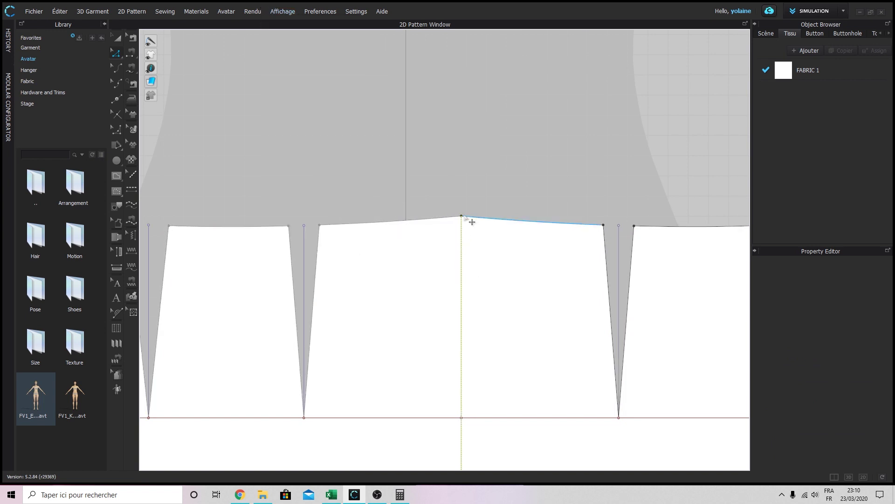
{"action": "left_click", "coordinate": [461, 217]}
{"action": "left_click", "coordinate": [478, 252]}
{"action": "left_click", "coordinate": [502, 202]}
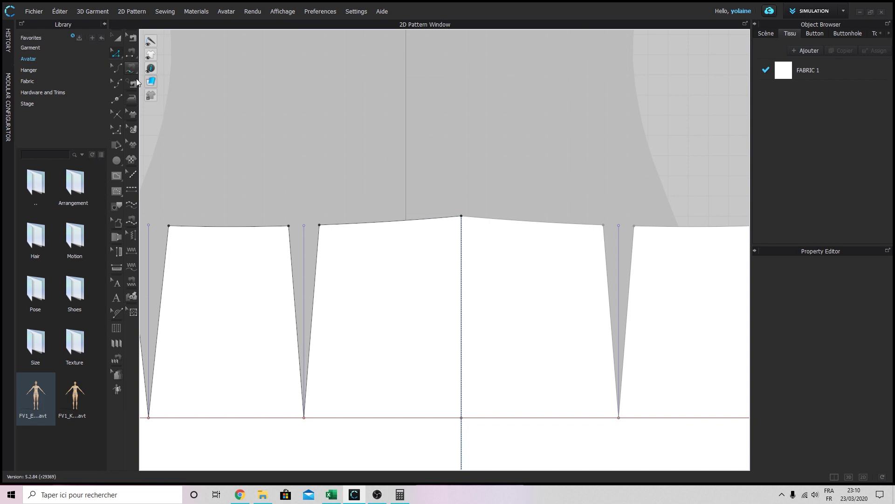
{"action": "left_click", "coordinate": [116, 39]}
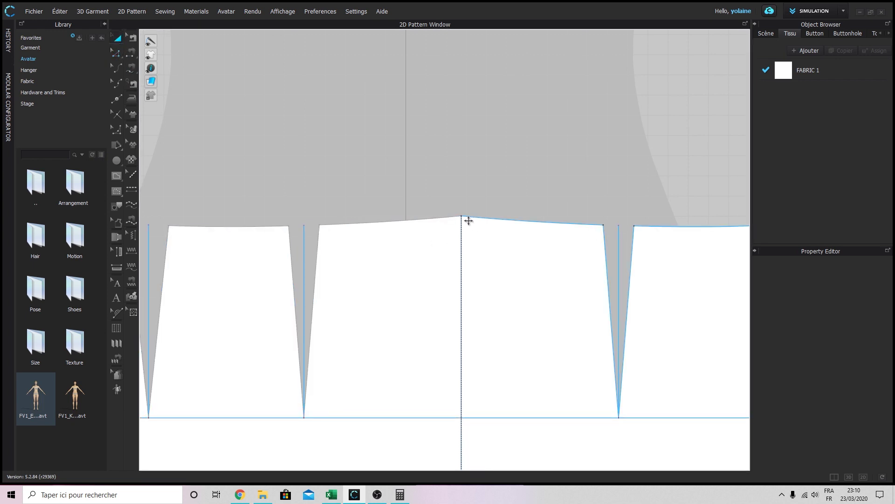
{"action": "left_click", "coordinate": [114, 53]}
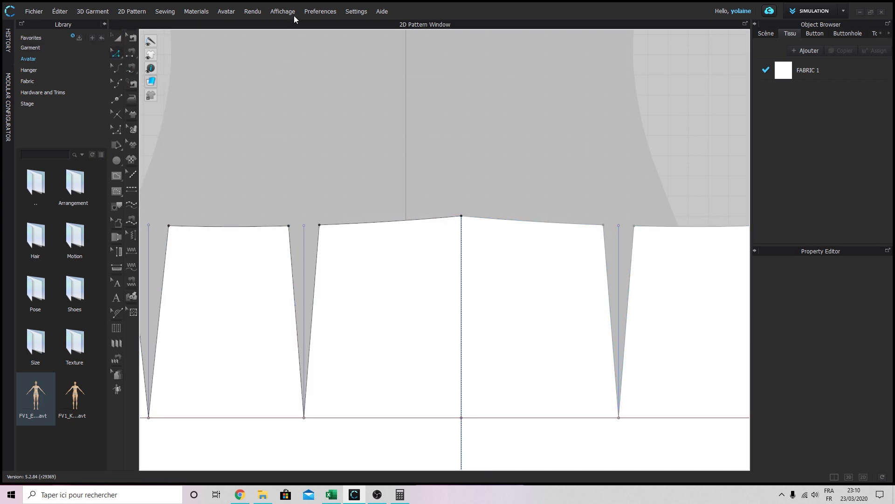
{"action": "left_click", "coordinate": [276, 12]}
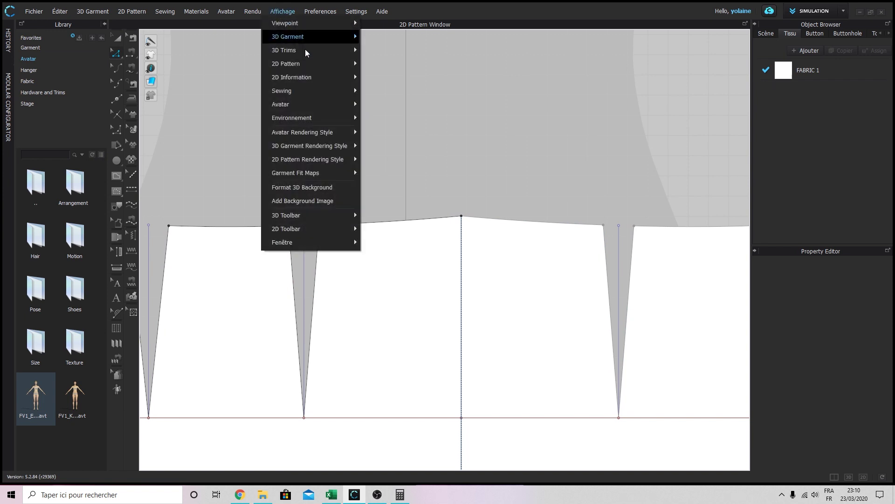
{"action": "mouse_move", "coordinate": [345, 63]}
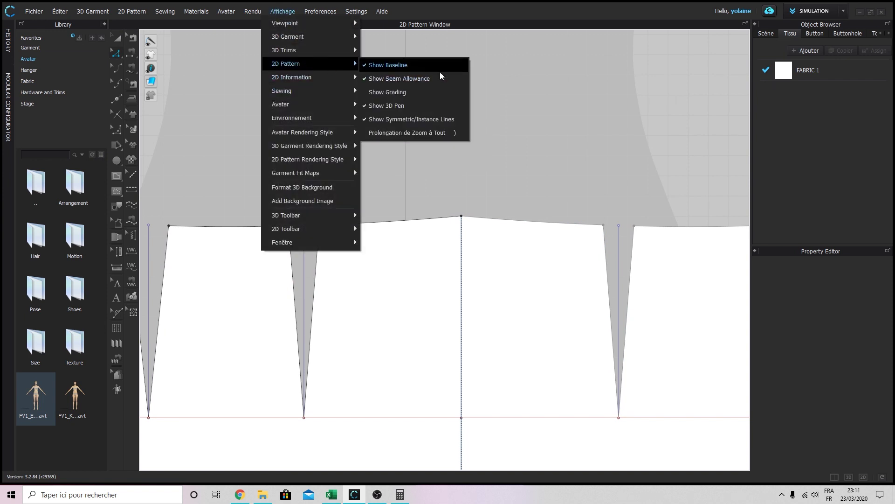
{"action": "left_click", "coordinate": [523, 84]}
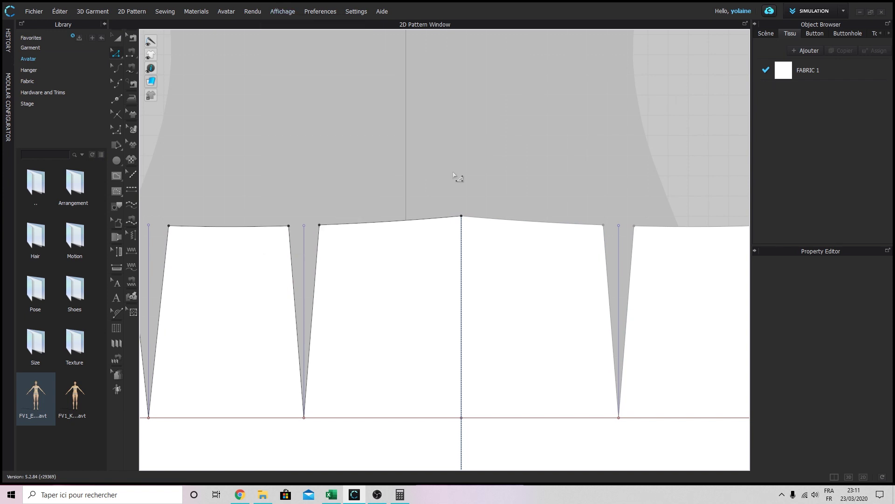
Move the waistline's centre point straight down about 0.45 cm, level with the neighbouring dart tops
{"action": "left_click", "coordinate": [469, 225]}
{"action": "left_click", "coordinate": [486, 256]}
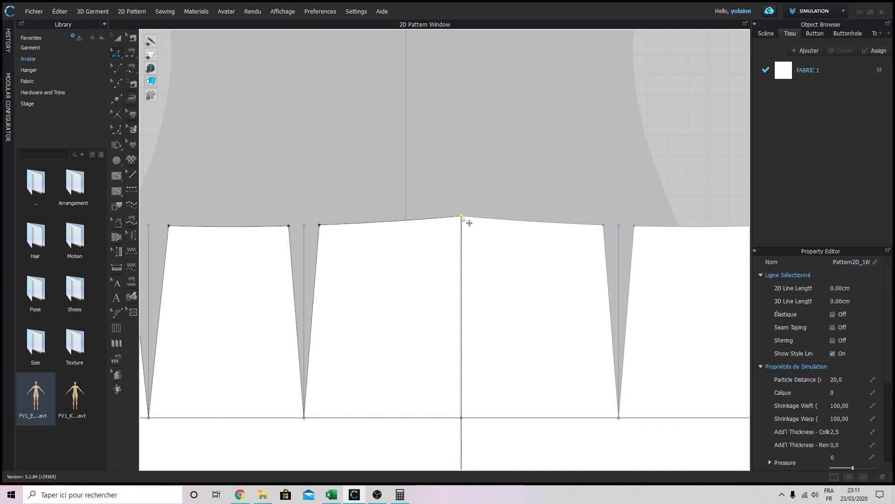
{"action": "mouse_move", "coordinate": [470, 223]}
{"action": "left_mouse_down"}
{"action": "mouse_move", "coordinate": [472, 244]}
{"action": "mouse_move", "coordinate": [469, 230]}
{"action": "left_mouse_up"}
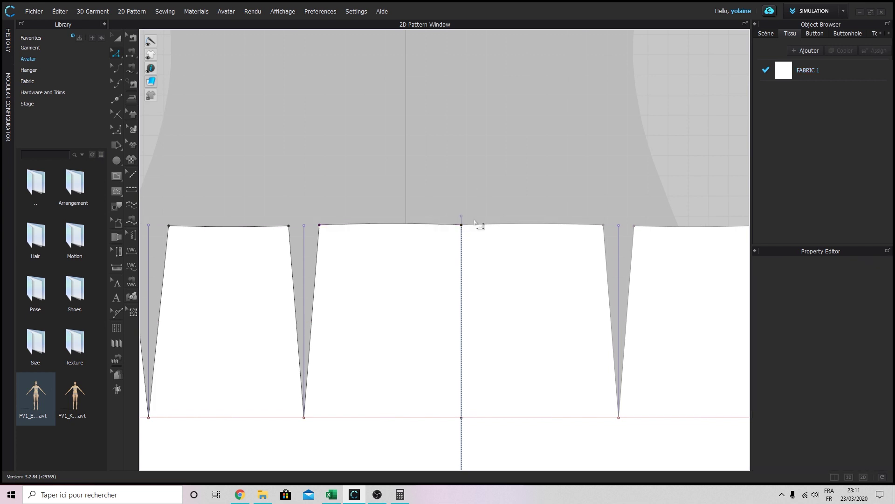
Delete all curve points from the waistline segment between the centre line and the nearest dart to straighten it
{"action": "scroll", "coordinate": [470, 236], "scroll_direction": "up", "scroll_amount": 2}
{"action": "right_click", "coordinate": [541, 230]}
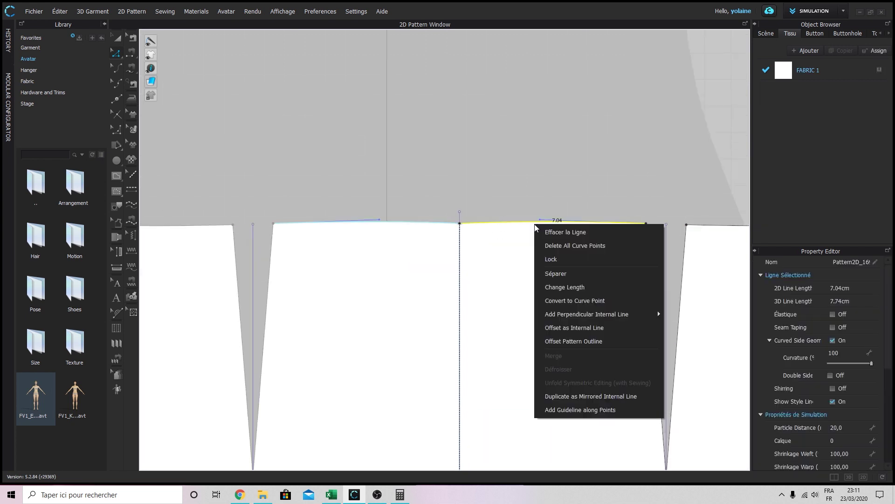
{"action": "left_click", "coordinate": [466, 180]}
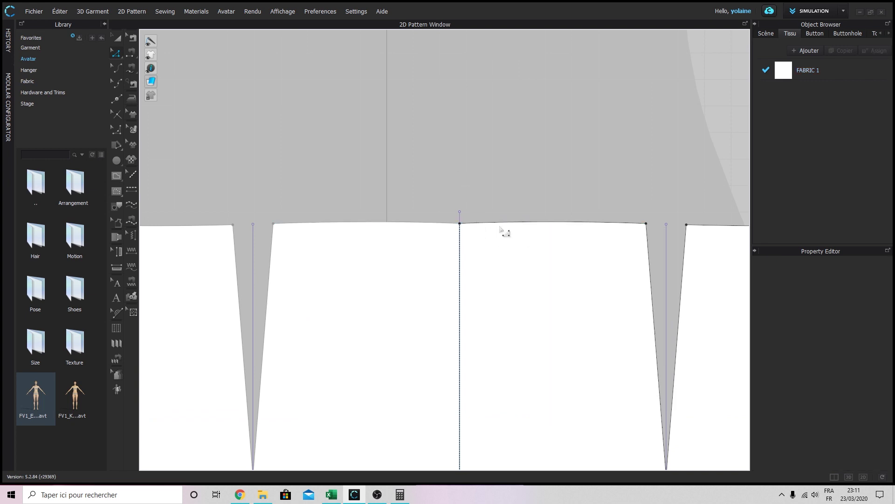
{"action": "left_click", "coordinate": [484, 229]}
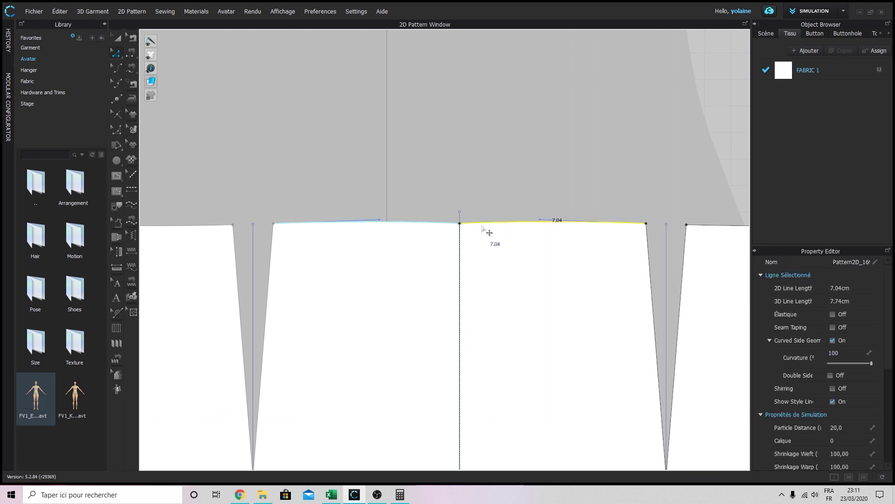
{"action": "right_click", "coordinate": [509, 226]}
{"action": "left_click", "coordinate": [489, 201]}
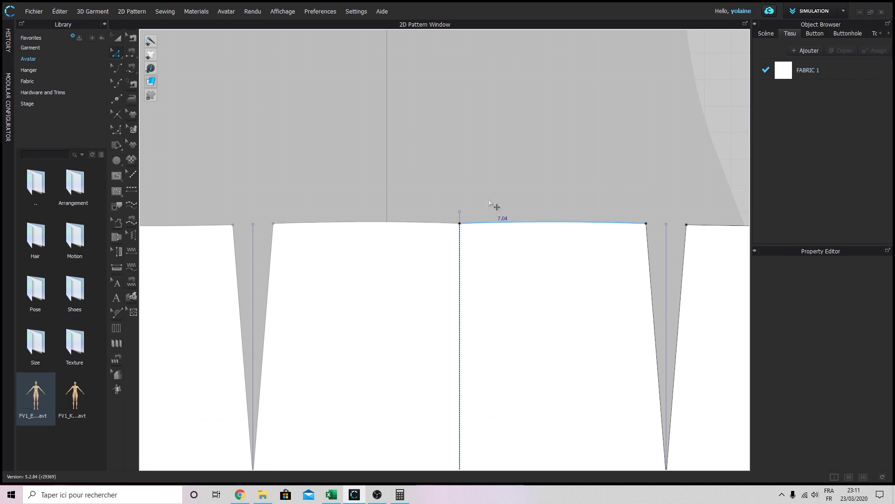
{"action": "right_click", "coordinate": [509, 222]}
{"action": "left_click", "coordinate": [536, 244]}
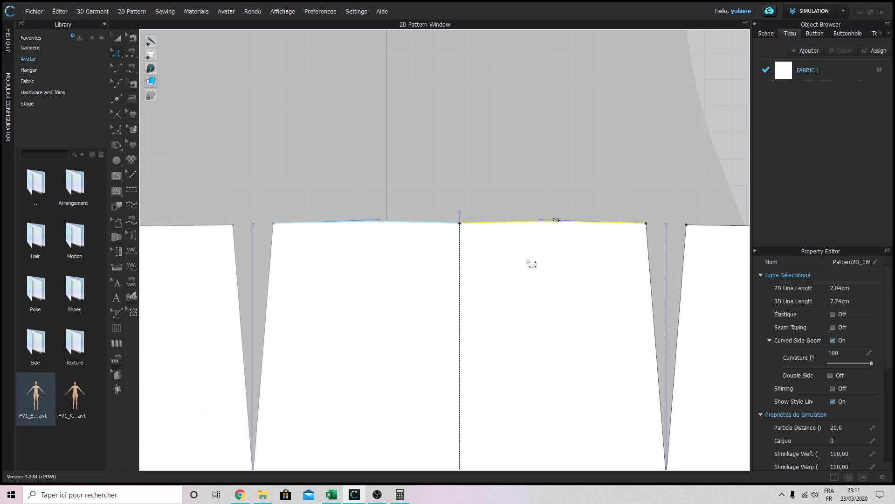
{"action": "scroll", "coordinate": [406, 231], "scroll_direction": "down", "scroll_amount": 3}
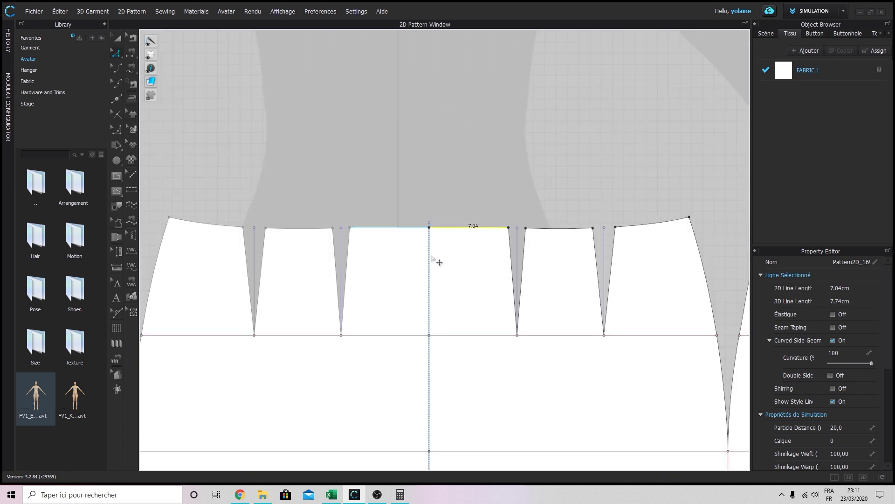
{"action": "right_click", "coordinate": [470, 228]}
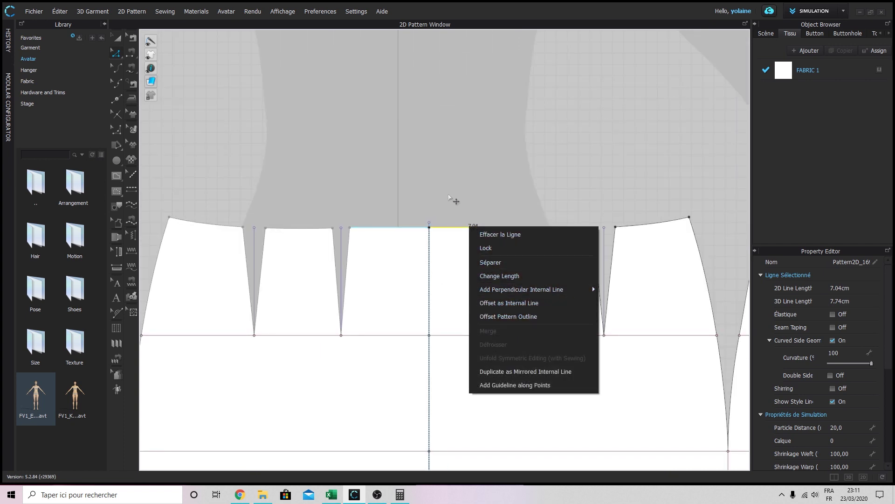
{"action": "left_click", "coordinate": [450, 198]}
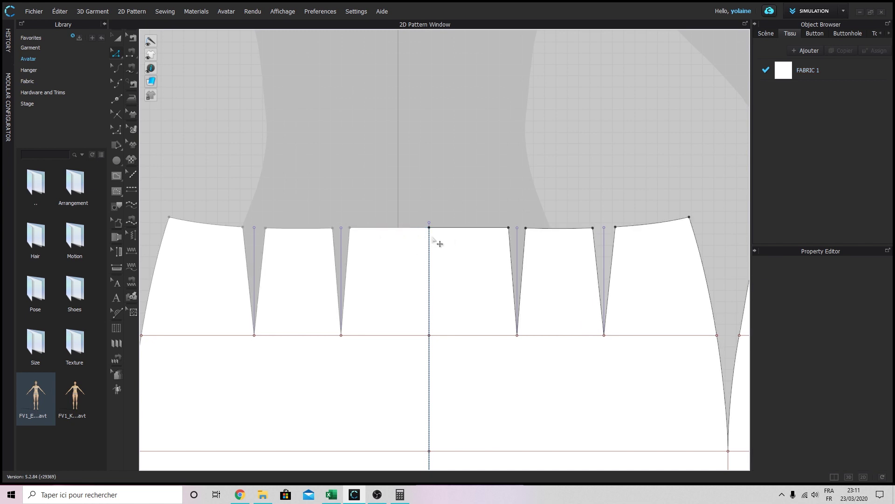
Delete the leftover 0.45 cm baseline above the centre waist point
{"action": "scroll", "coordinate": [434, 203], "scroll_direction": "up", "scroll_amount": 5}
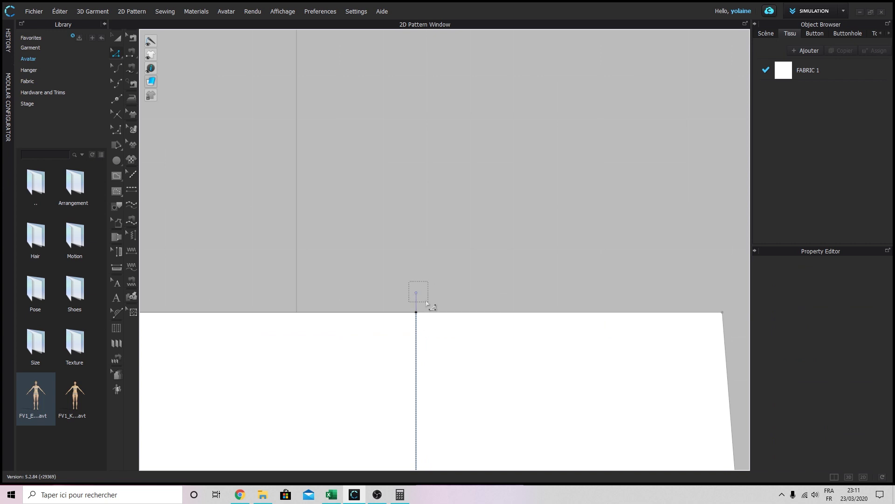
{"action": "left_click_drag", "start_coordinate": [426, 303], "coordinate": [428, 303]}
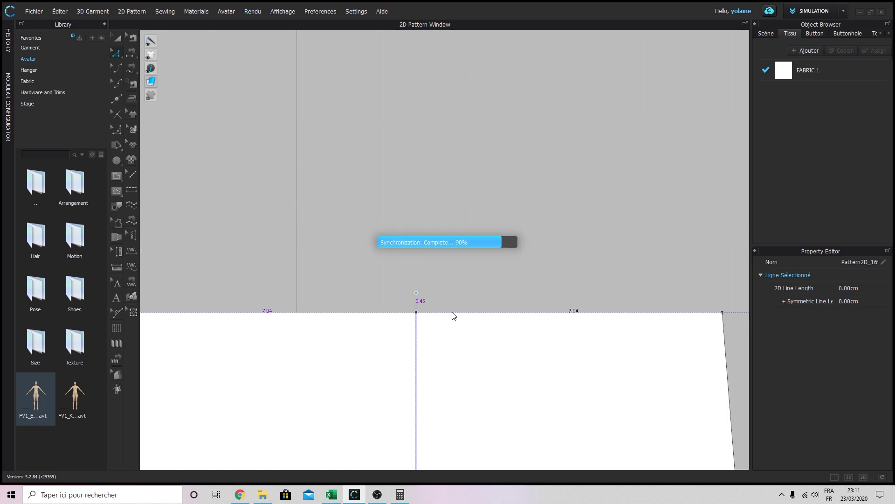
{"action": "scroll", "coordinate": [470, 355], "scroll_direction": "down", "scroll_amount": 2}
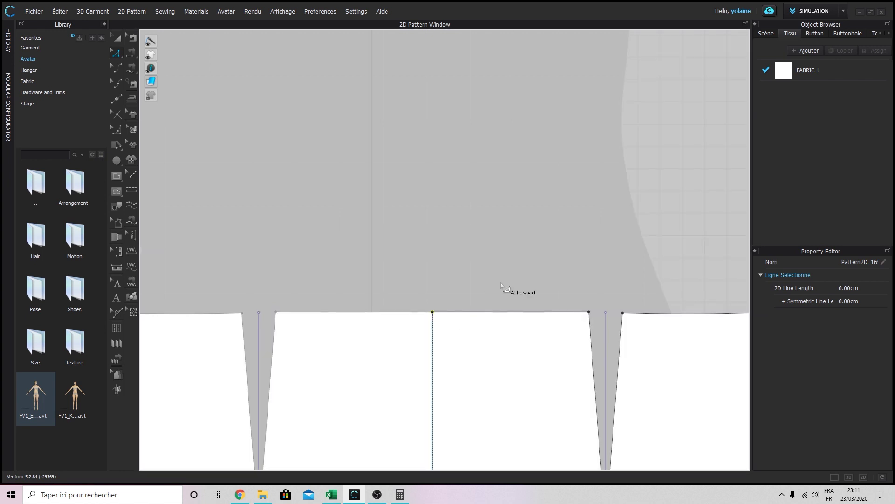
{"action": "scroll", "coordinate": [490, 280], "scroll_direction": "down", "scroll_amount": 2}
{"action": "left_click", "coordinate": [488, 278]}
Delete all remaining baselines from the skirt pattern, including those inside the darts
{"action": "scroll", "coordinate": [537, 379], "scroll_direction": "down", "scroll_amount": 4}
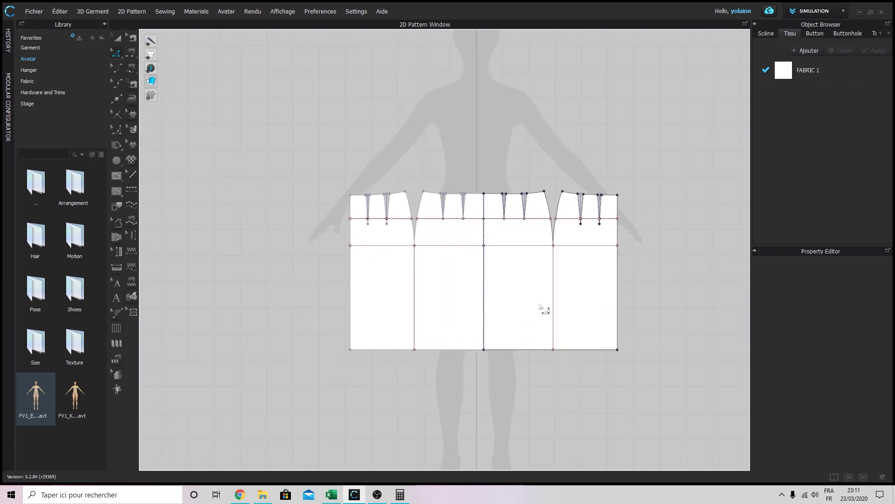
{"action": "left_click", "coordinate": [420, 272]}
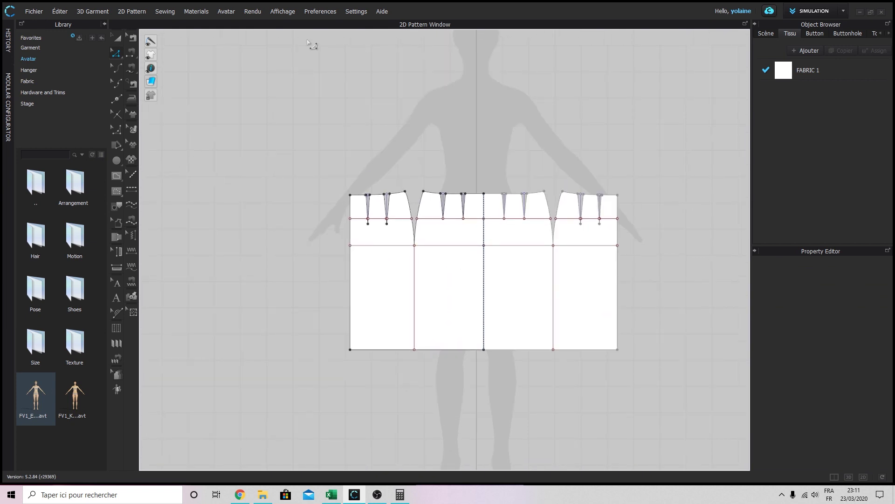
{"action": "right_click", "coordinate": [449, 146]}
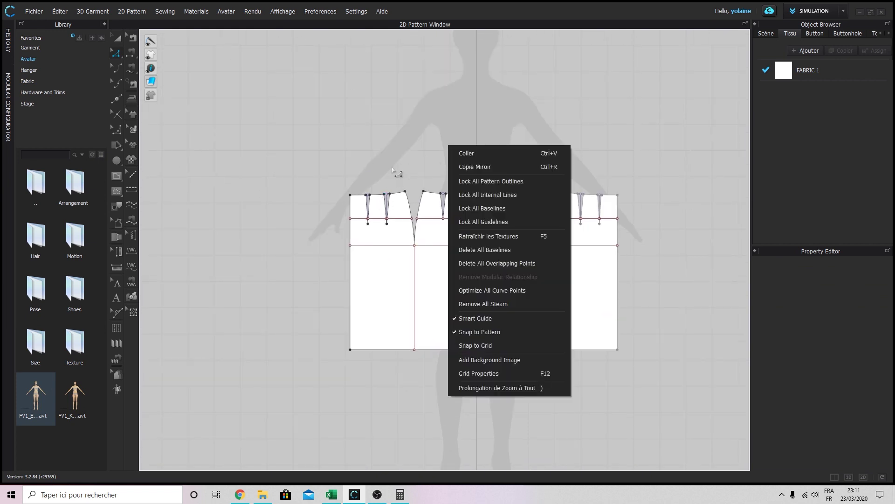
{"action": "left_click", "coordinate": [497, 253]}
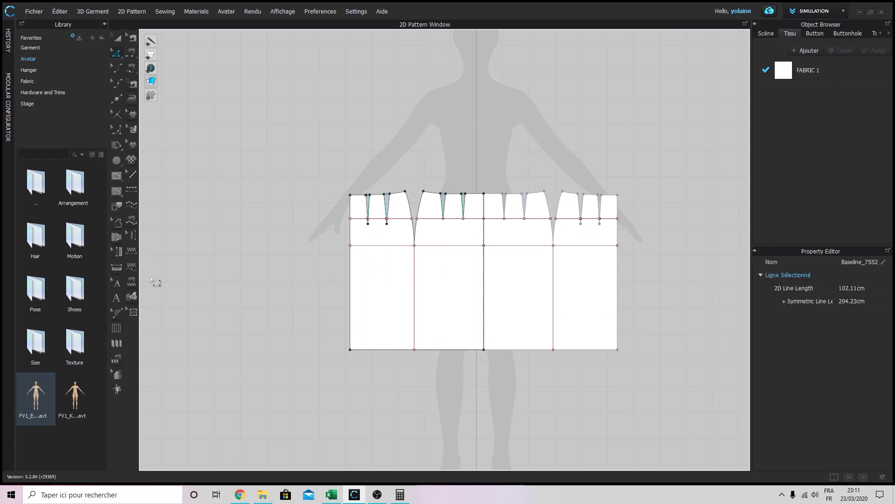
{"action": "right_click", "coordinate": [419, 154]}
{"action": "left_click", "coordinate": [460, 254]}
{"action": "scroll", "coordinate": [450, 285], "scroll_direction": "up", "scroll_amount": 3}
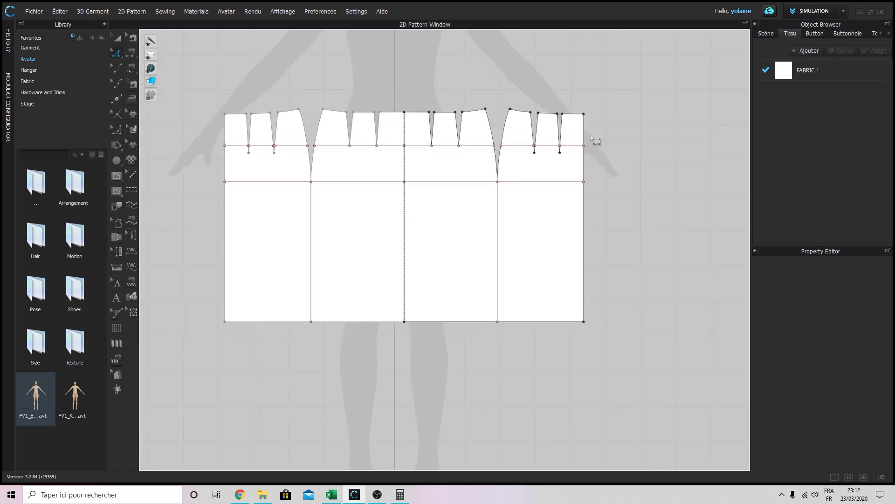
{"action": "left_click", "coordinate": [268, 196]}
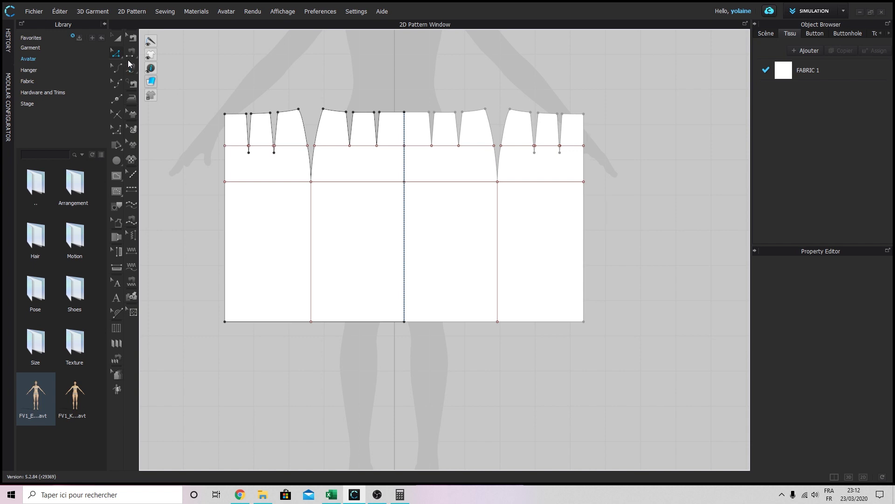
{"action": "left_click", "coordinate": [131, 54]}
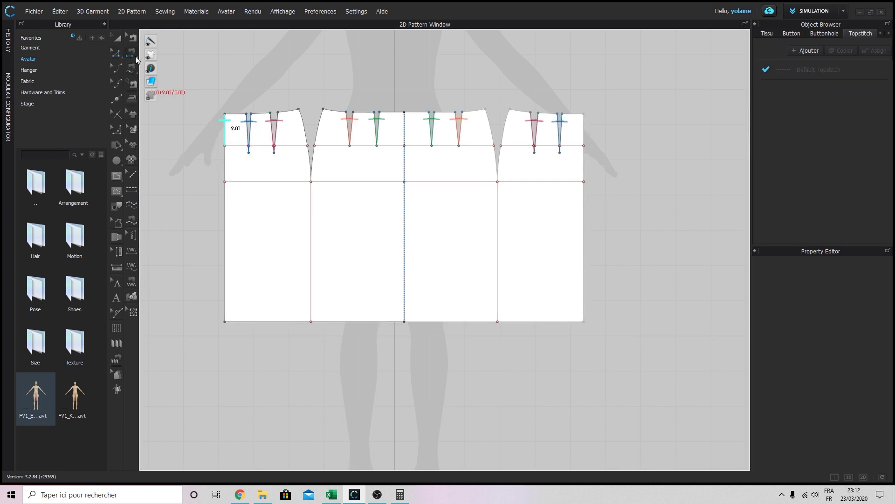
{"action": "left_click", "coordinate": [131, 54]}
{"action": "left_click", "coordinate": [181, 67]}
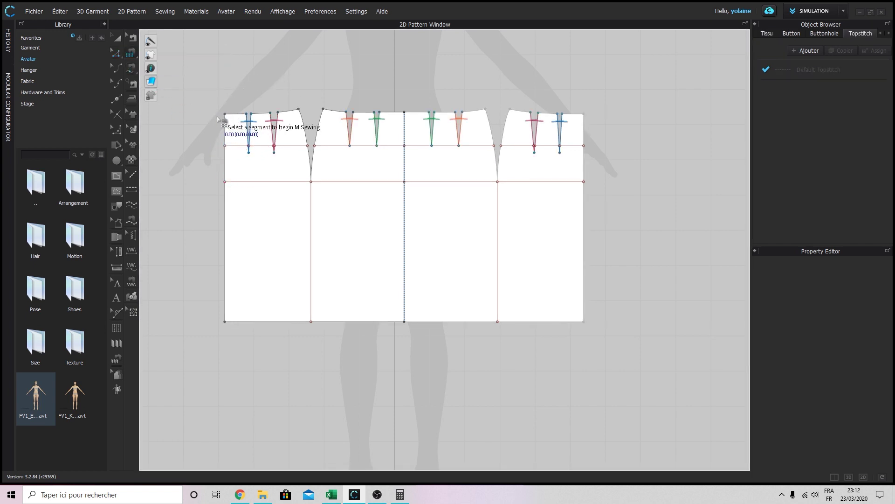
{"action": "left_click", "coordinate": [224, 122]}
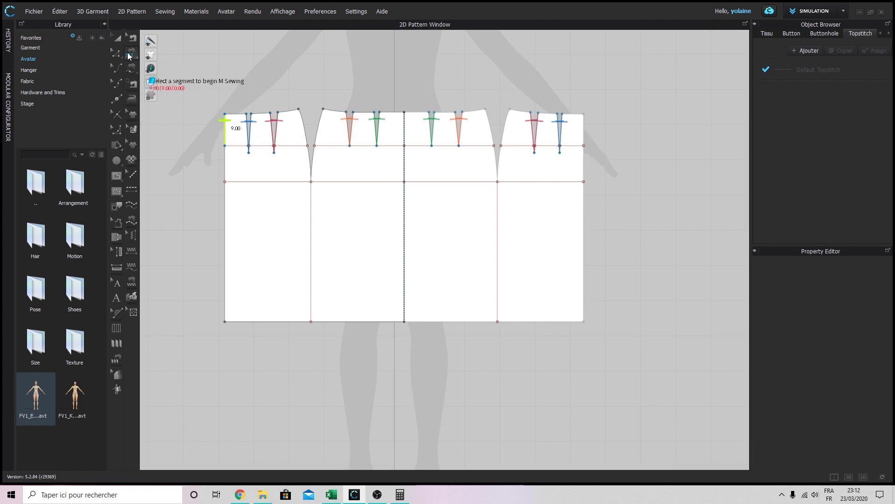
{"action": "left_click", "coordinate": [129, 55]}
Sew the skirt's two outer vertical edges together over their full height from waist to hem with Free Sewing
{"action": "left_click", "coordinate": [131, 69]}
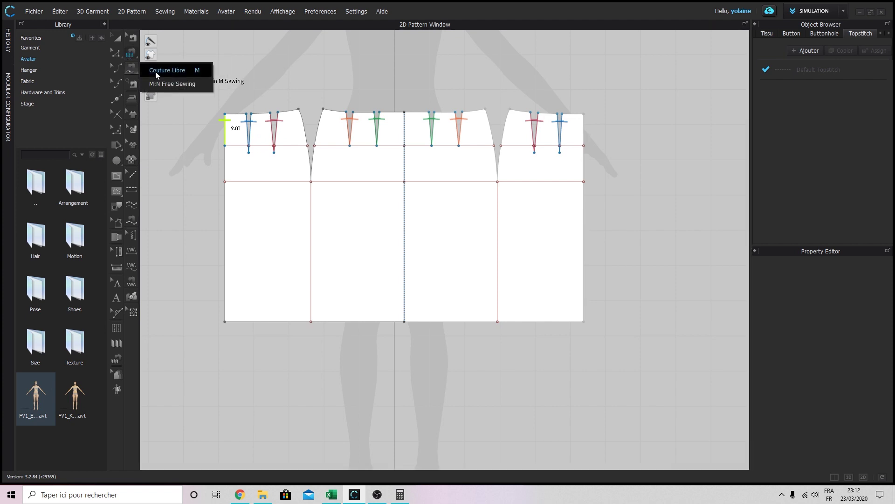
{"action": "left_click", "coordinate": [158, 71]}
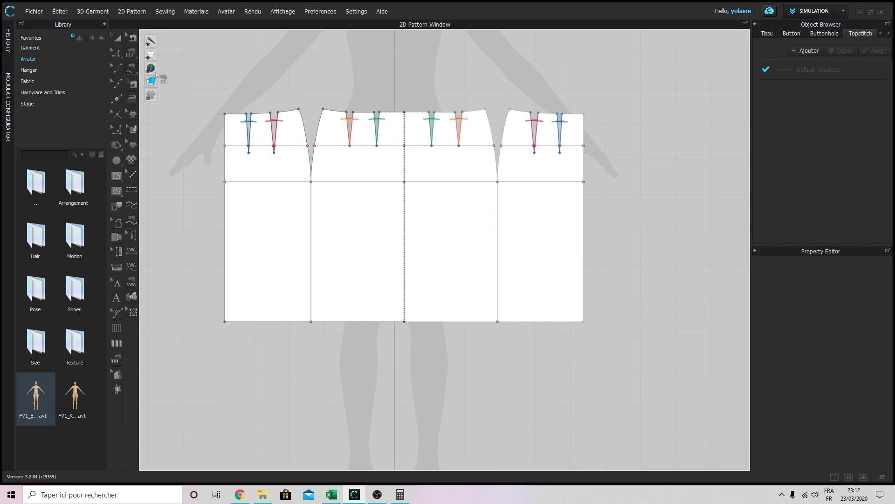
{"action": "left_click", "coordinate": [225, 113]}
{"action": "left_click", "coordinate": [225, 321]}
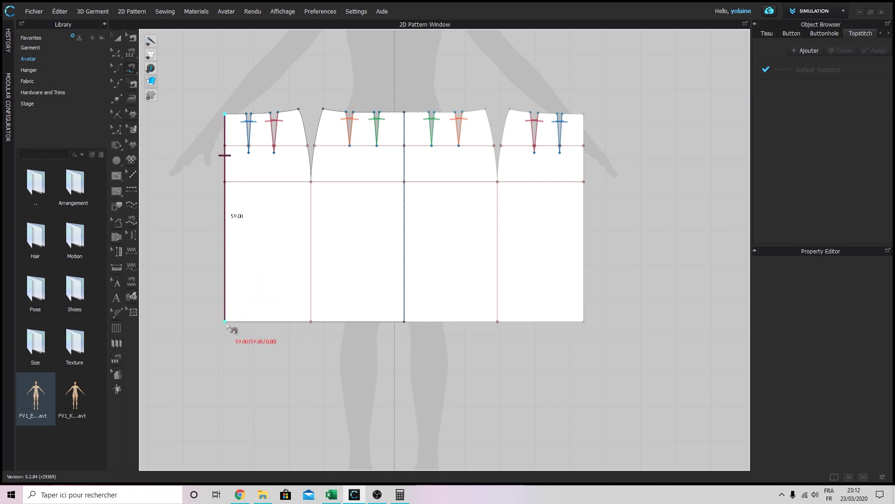
{"action": "left_click", "coordinate": [584, 114]}
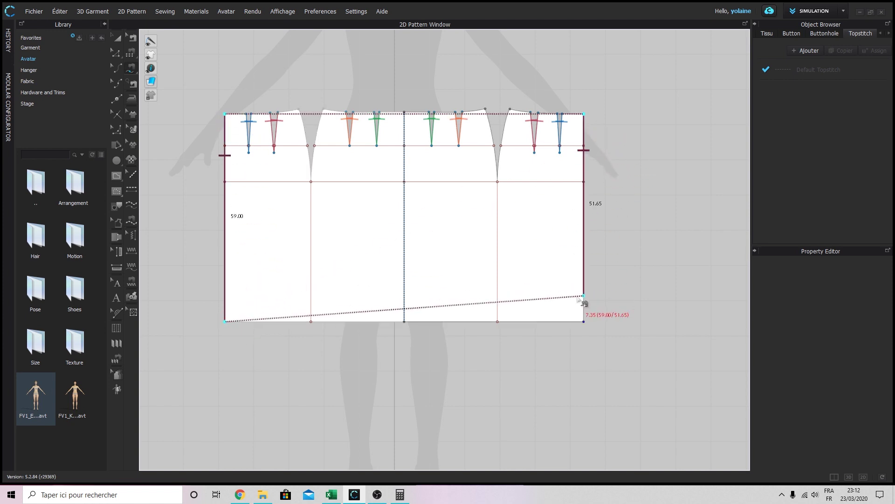
{"action": "left_click", "coordinate": [585, 322]}
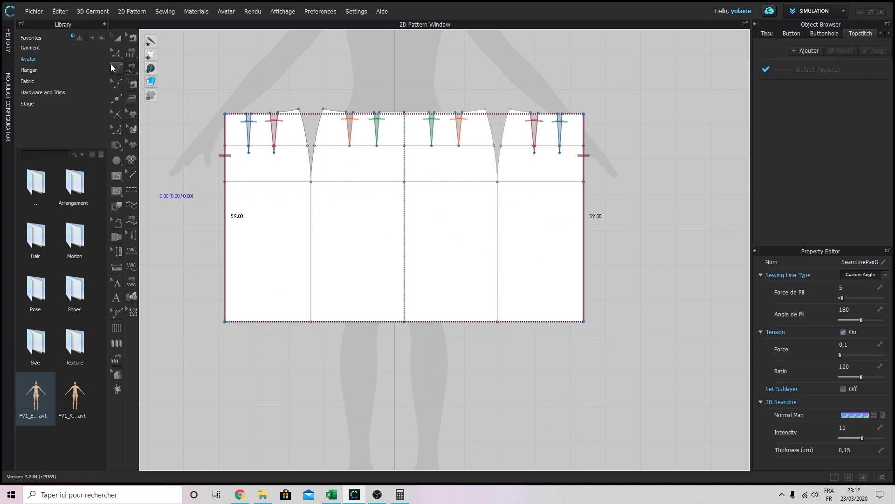
Sew the two curved sides of the large side dart together from waist to dart tip with Free Sewing
{"action": "left_click", "coordinate": [125, 68]}
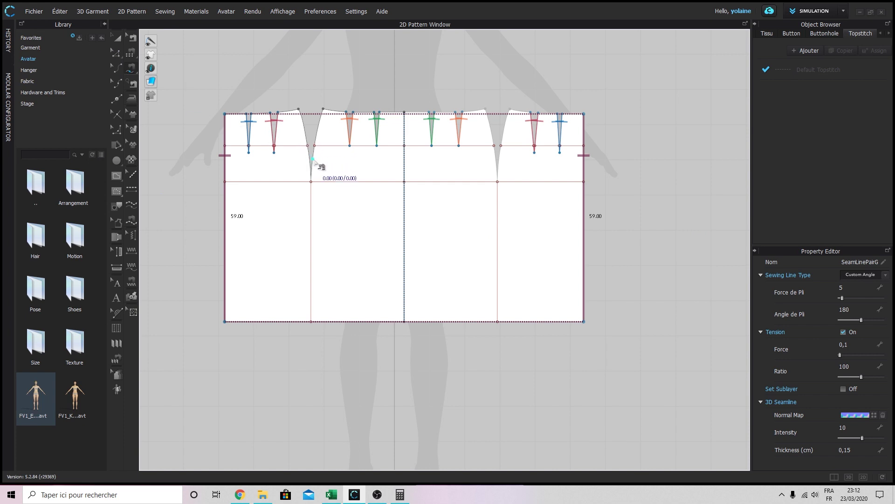
{"action": "left_click", "coordinate": [304, 133]}
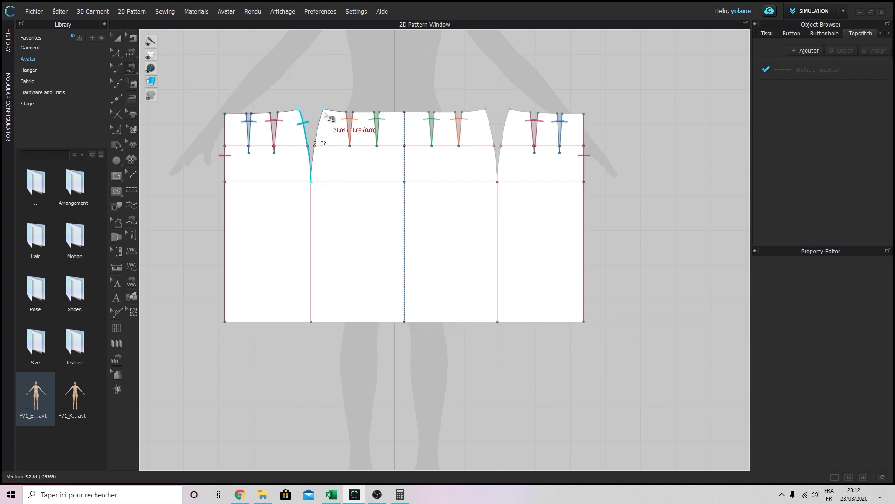
{"action": "left_click", "coordinate": [322, 122]}
{"action": "left_click", "coordinate": [311, 181]}
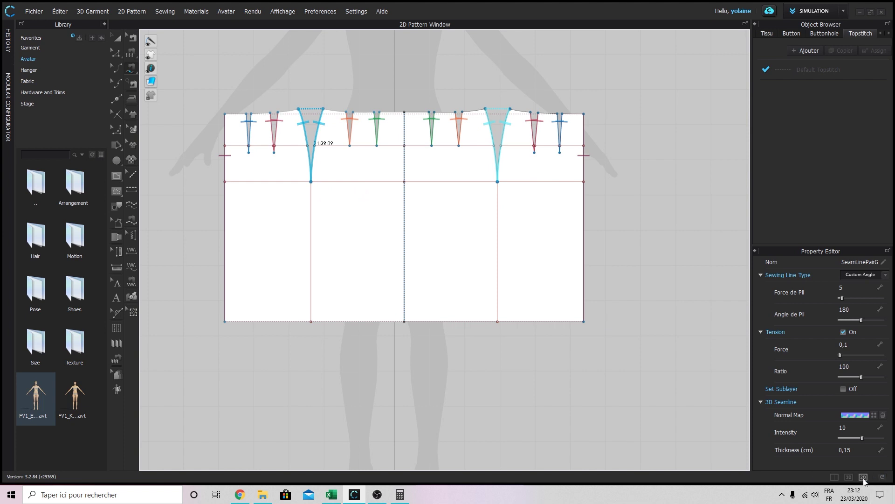
Display the skirt on the avatar in the 3D view only and hide the seam connection threads
{"action": "left_click", "coordinate": [849, 477]}
{"action": "scroll", "coordinate": [502, 341], "scroll_direction": "down", "scroll_amount": 3}
{"action": "scroll", "coordinate": [502, 341], "scroll_direction": "down", "scroll_amount": 4}
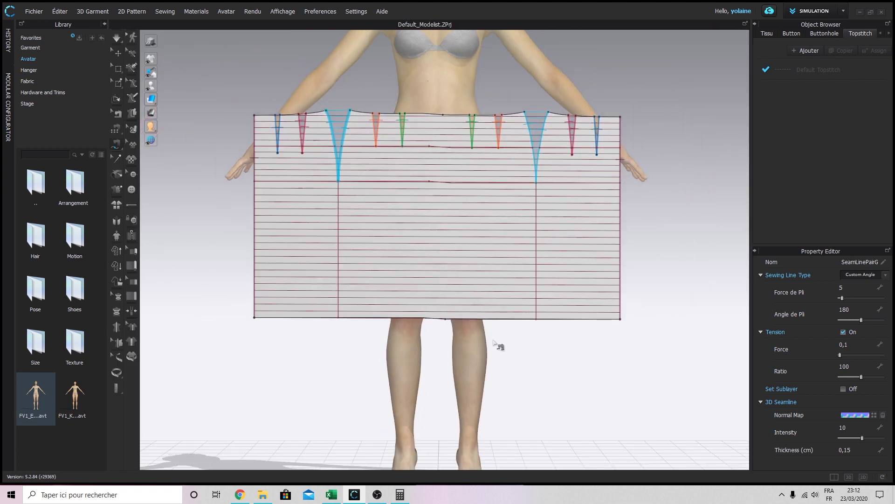
{"action": "mouse_move", "coordinate": [151, 60]}
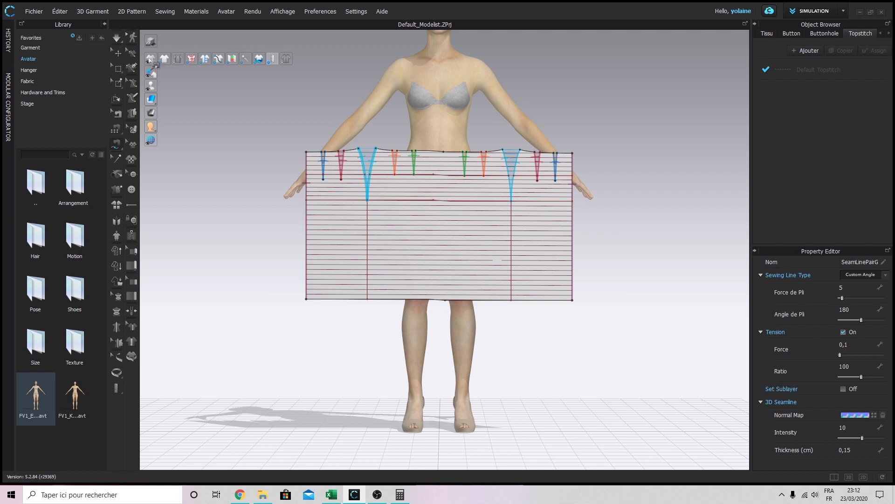
{"action": "left_click", "coordinate": [233, 60]}
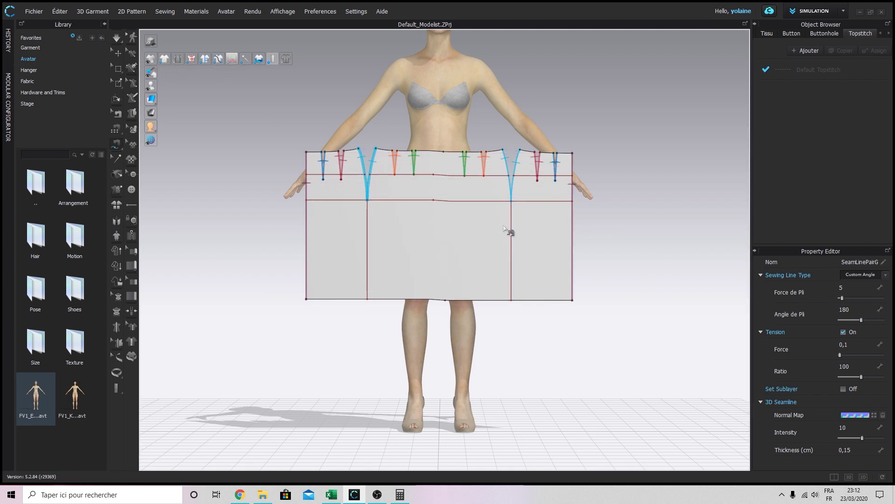
Move the flat skirt pattern up in front of the avatar's torso to uncover the hips and legs
{"action": "right_click_drag", "start_coordinate": [504, 229], "coordinate": [367, 234]}
{"action": "left_click", "coordinate": [118, 53]}
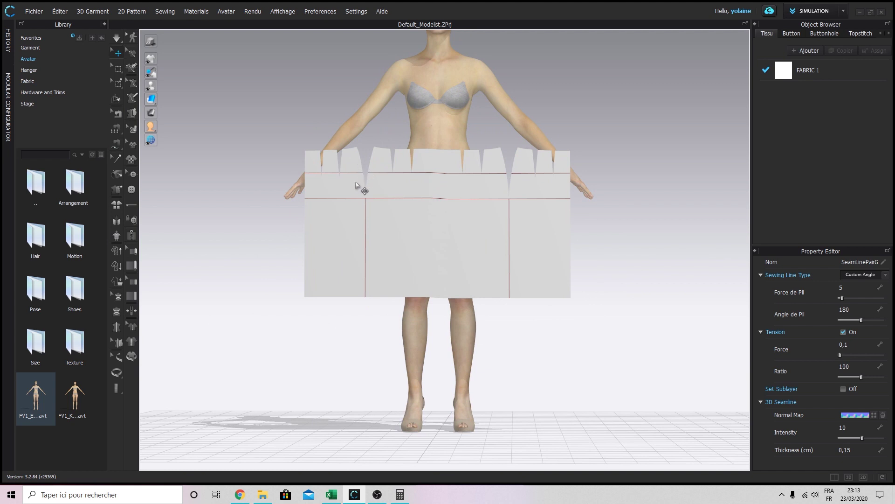
{"action": "left_click_drag", "start_coordinate": [435, 242], "coordinate": [371, 267]}
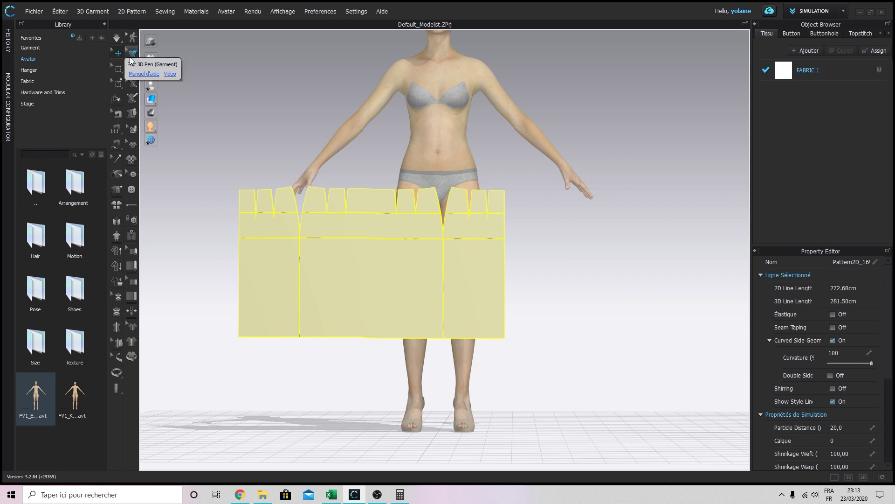
{"action": "left_click_drag", "start_coordinate": [376, 274], "coordinate": [430, 84]}
{"action": "right_click_drag", "start_coordinate": [482, 211], "coordinate": [478, 222]}
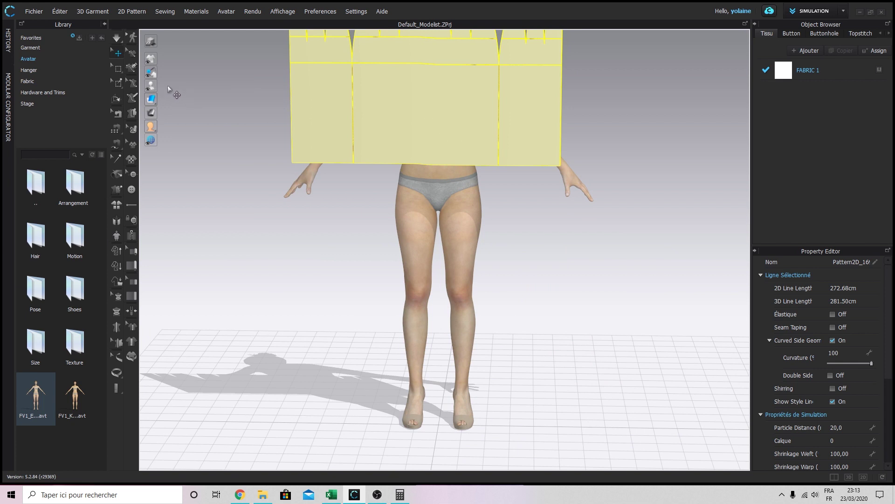
Show the avatar's arrangement points and wrap the skirt around the body using the front centre point at thigh level
{"action": "left_click", "coordinate": [178, 86]}
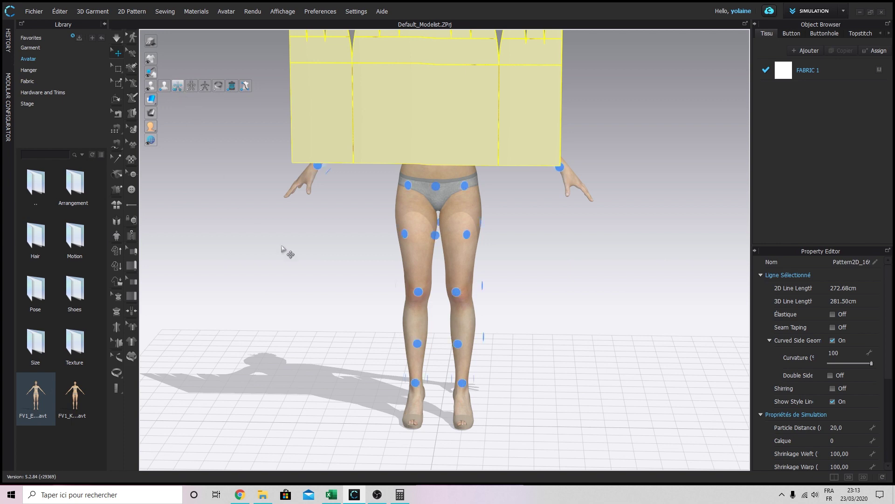
{"action": "mouse_move", "coordinate": [419, 221]}
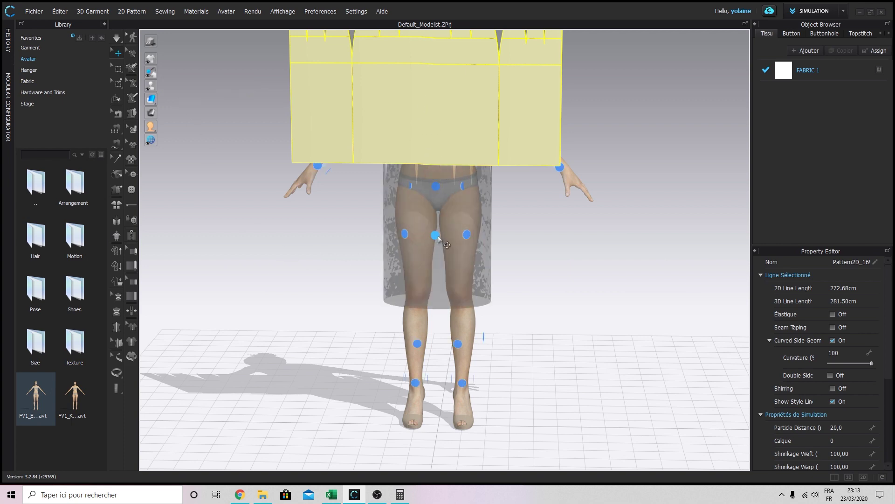
{"action": "mouse_move", "coordinate": [439, 239]}
{"action": "right_mouse_down"}
{"action": "mouse_move", "coordinate": [457, 248]}
{"action": "mouse_move", "coordinate": [436, 239]}
{"action": "right_mouse_up"}
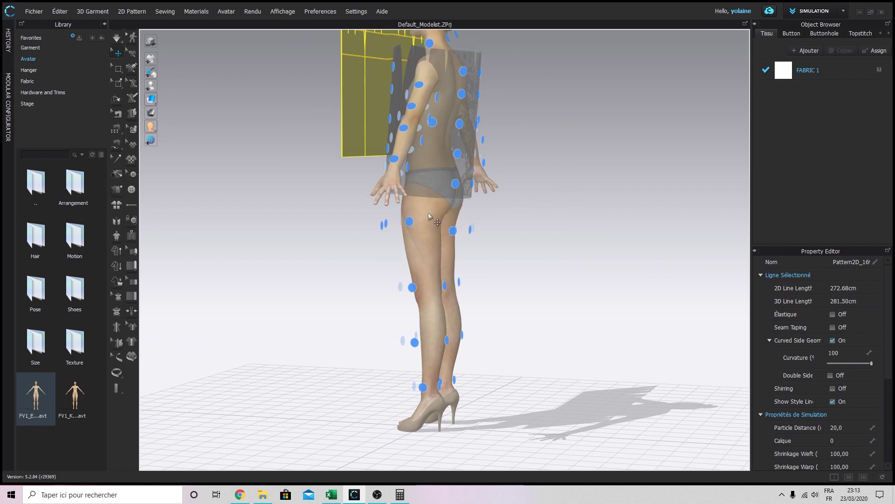
{"action": "right_click_drag", "start_coordinate": [410, 226], "coordinate": [516, 256]}
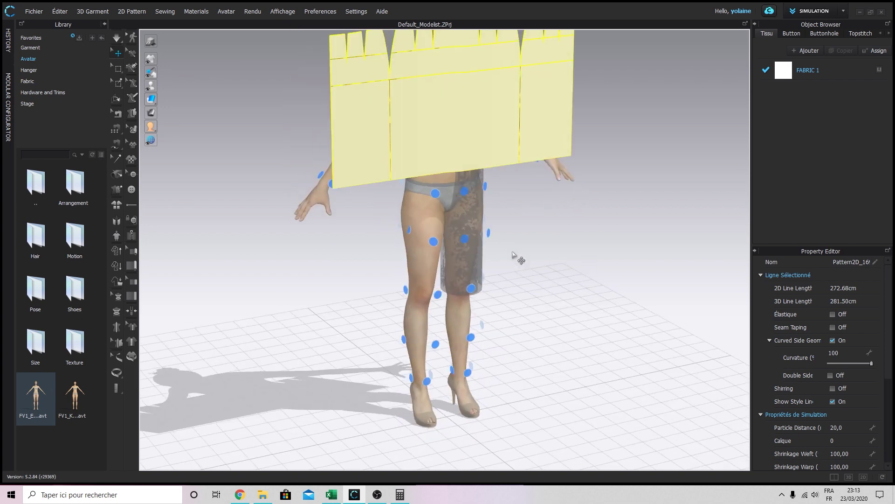
{"action": "key", "text": "2"}
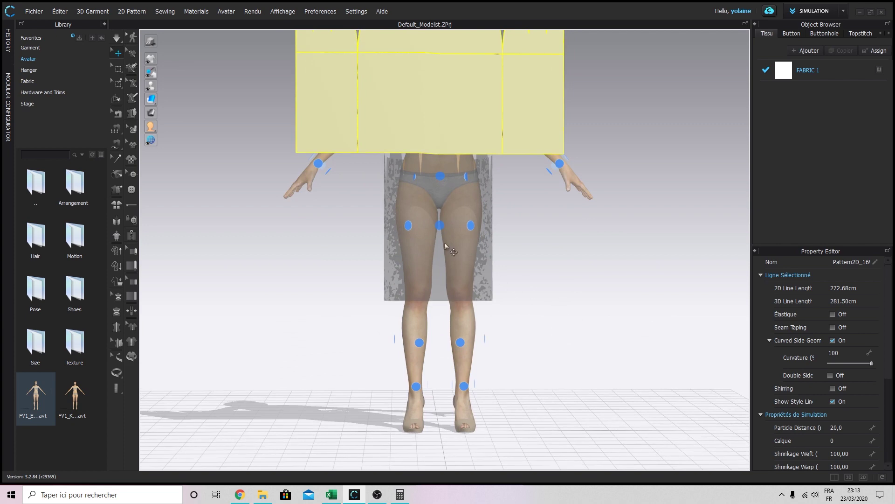
{"action": "left_click", "coordinate": [440, 226]}
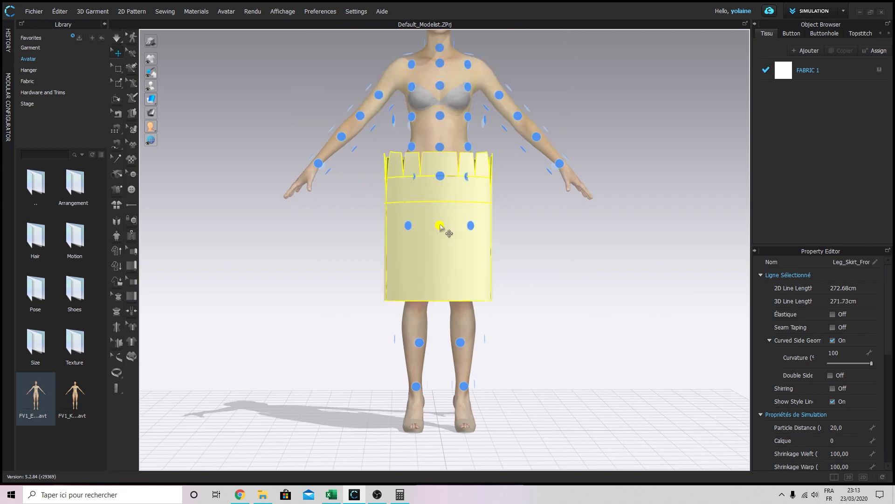
Check the wrapped skirt from the front and back, then hide the avatar's arrangement points
{"action": "right_click_drag", "start_coordinate": [536, 302], "coordinate": [413, 258]}
{"action": "key", "text": "8"}
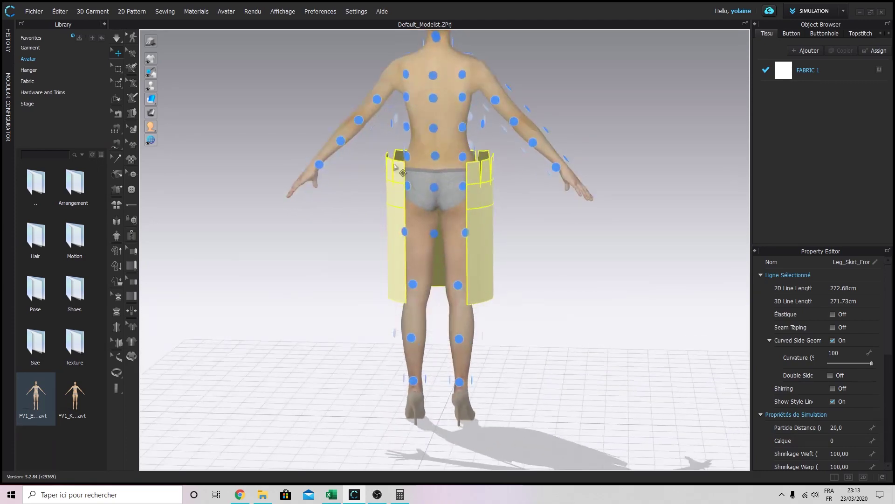
{"action": "key", "text": "2"}
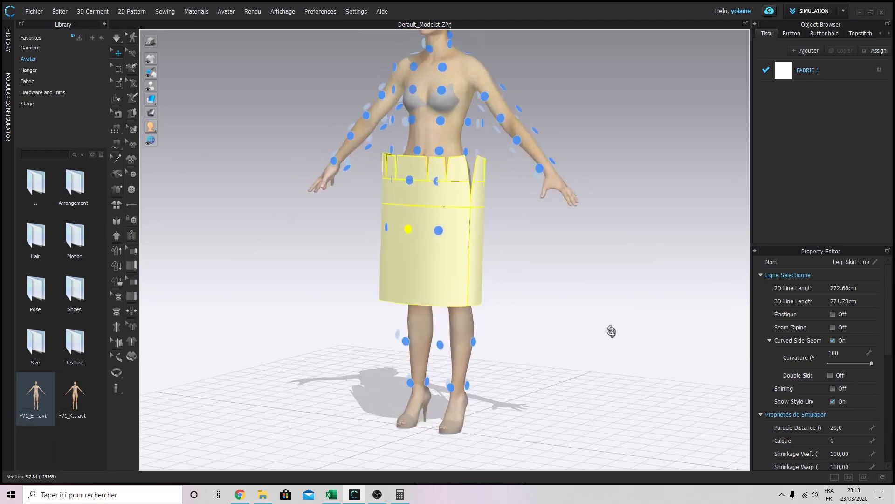
{"action": "right_click_drag", "start_coordinate": [610, 330], "coordinate": [496, 322]}
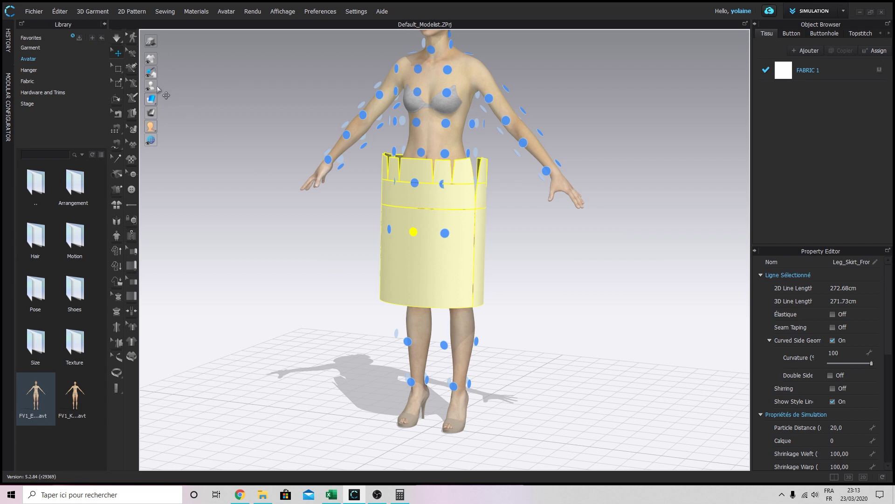
{"action": "left_click", "coordinate": [183, 86]}
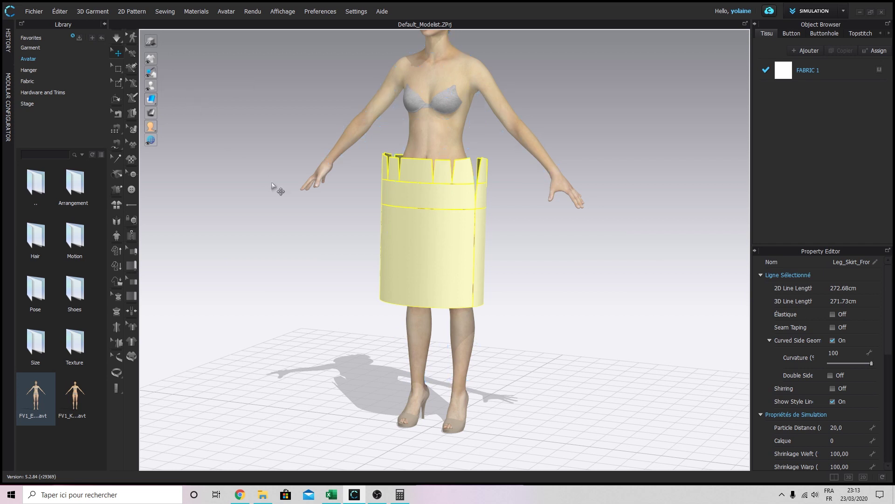
Raise the wrapped skirt slightly along the vertical axis towards the avatar's waist and deselect it
{"action": "left_click", "coordinate": [422, 267]}
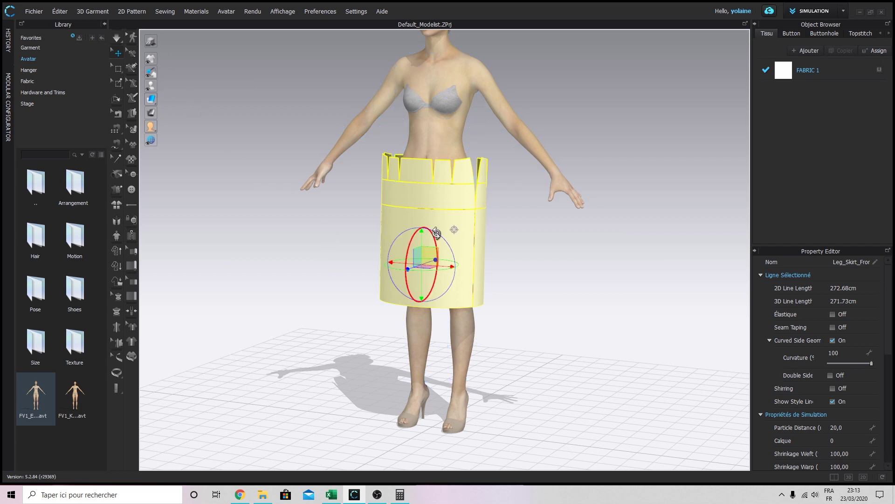
{"action": "right_click_drag", "start_coordinate": [489, 225], "coordinate": [514, 238]}
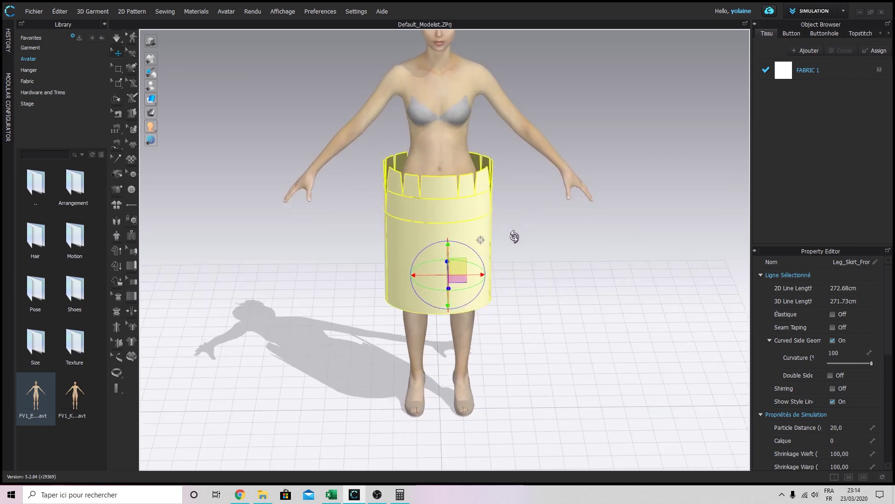
{"action": "right_click_drag", "start_coordinate": [451, 269], "coordinate": [444, 237]}
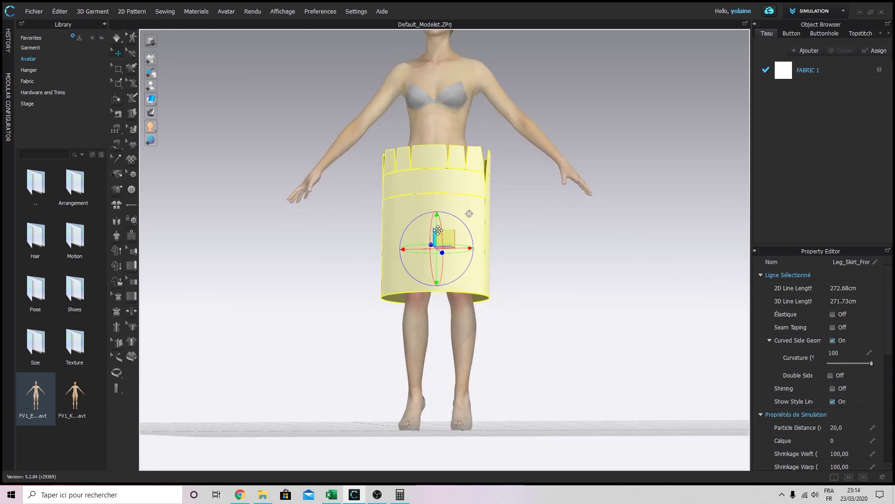
{"action": "left_click_drag", "start_coordinate": [438, 219], "coordinate": [436, 205]}
{"action": "right_click_drag", "start_coordinate": [436, 206], "coordinate": [431, 232]}
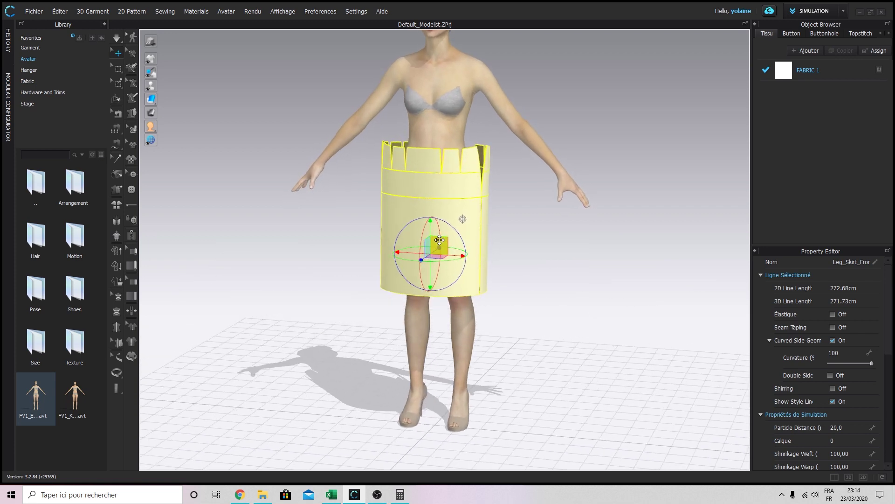
{"action": "right_click", "coordinate": [514, 240]}
{"action": "right_click_drag", "start_coordinate": [319, 254], "coordinate": [400, 239]}
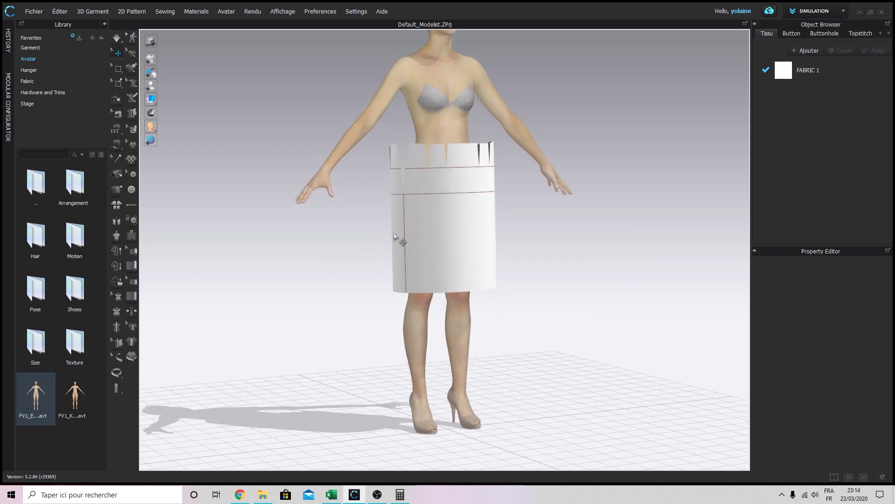
{"action": "right_click_drag", "start_coordinate": [605, 264], "coordinate": [539, 278]}
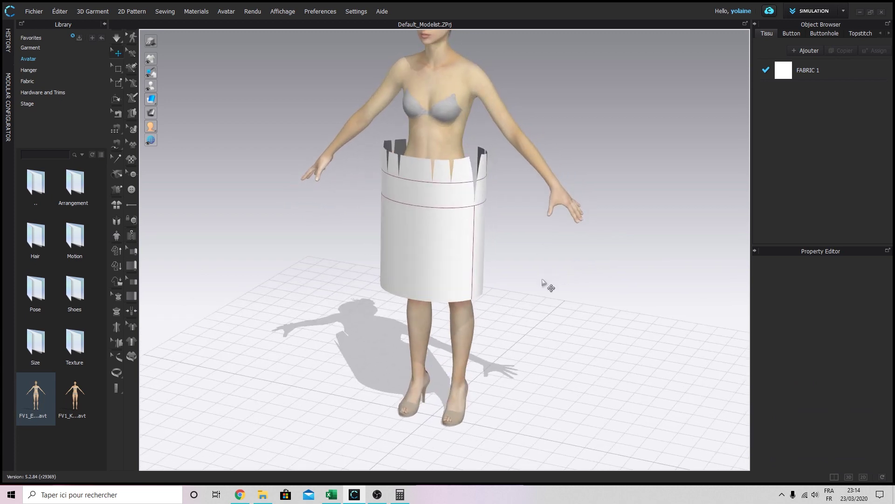
{"action": "right_click_drag", "start_coordinate": [482, 354], "coordinate": [445, 316]}
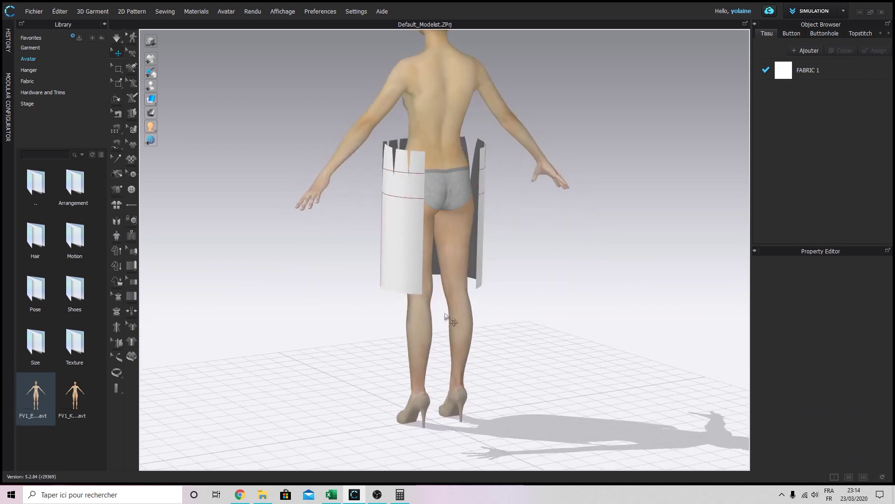
Simulate the wrapped skirt so it drapes on the avatar, and check it from the front and back
{"action": "right_click_drag", "start_coordinate": [308, 240], "coordinate": [481, 247]}
{"action": "key", "text": "space"}
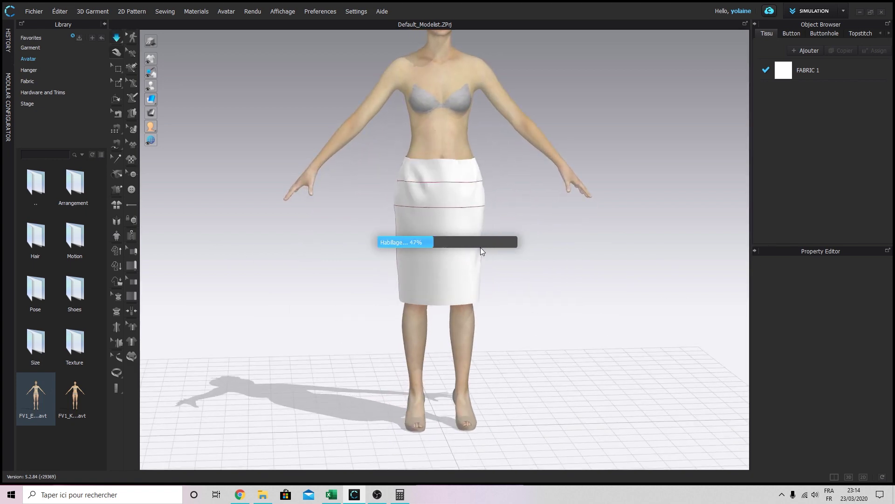
{"action": "right_click_drag", "start_coordinate": [580, 279], "coordinate": [408, 294]}
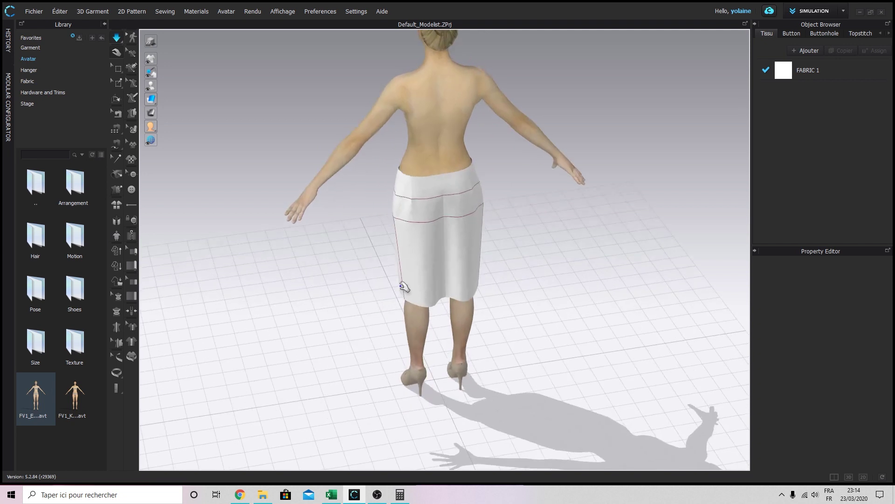
{"action": "left_click", "coordinate": [402, 182]}
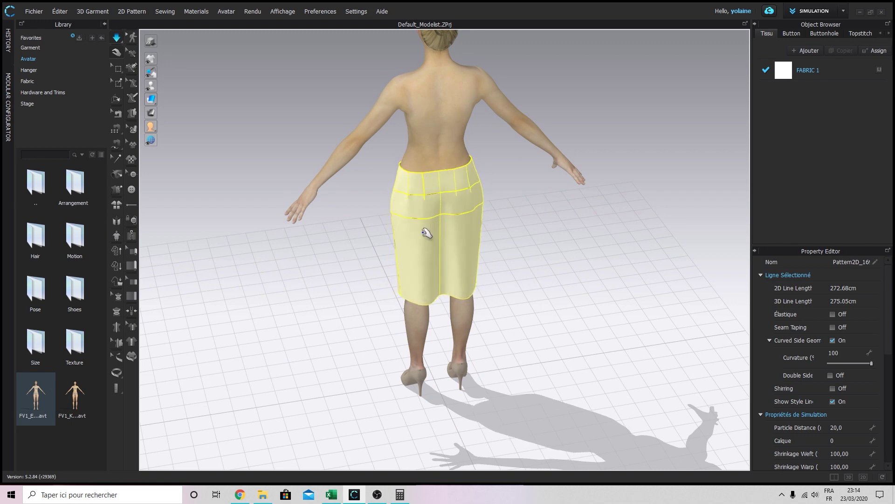
{"action": "right_click_drag", "start_coordinate": [423, 232], "coordinate": [599, 201]}
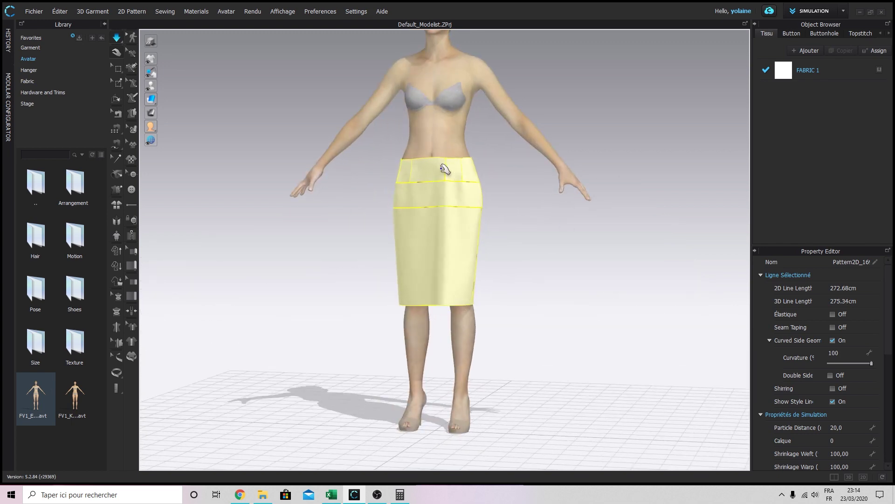
{"action": "right_click_drag", "start_coordinate": [466, 257], "coordinate": [448, 278]}
Show only the 2D pattern window and deselect the skirt pattern
{"action": "left_click", "coordinate": [863, 478]}
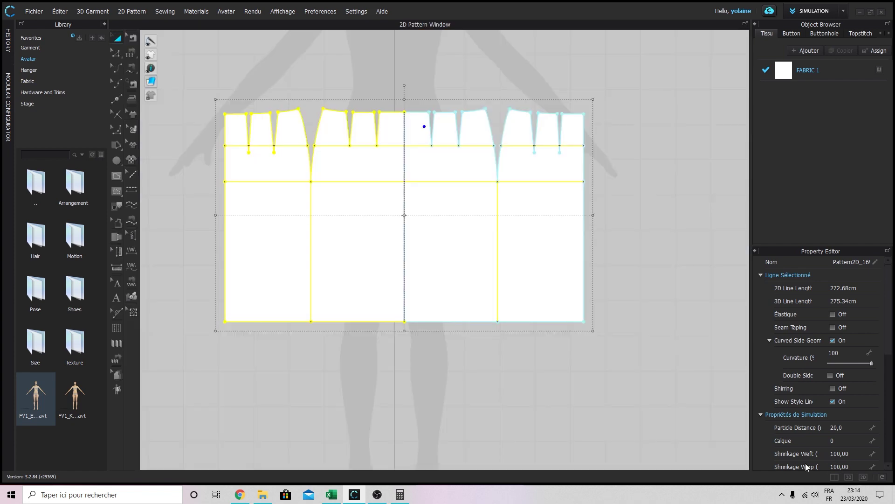
{"action": "left_click", "coordinate": [651, 341]}
{"action": "scroll", "coordinate": [446, 361], "scroll_direction": "down", "scroll_amount": 3}
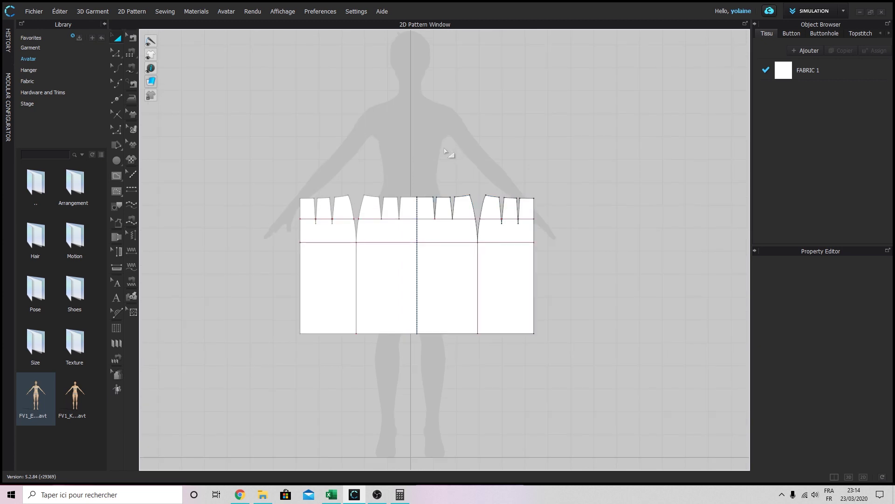
Create a rectangular waistband pattern 73 cm wide and 3 cm high just above the skirt, and deselect it
{"action": "left_click", "coordinate": [117, 165]}
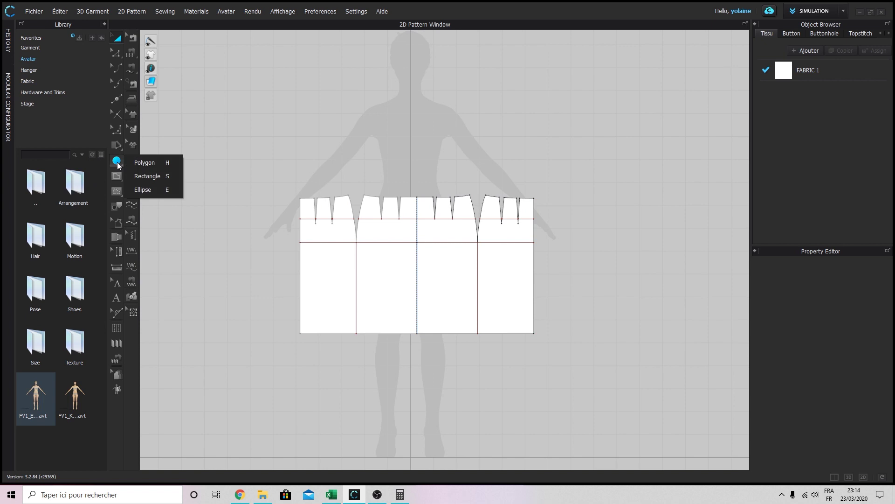
{"action": "left_click", "coordinate": [169, 181]}
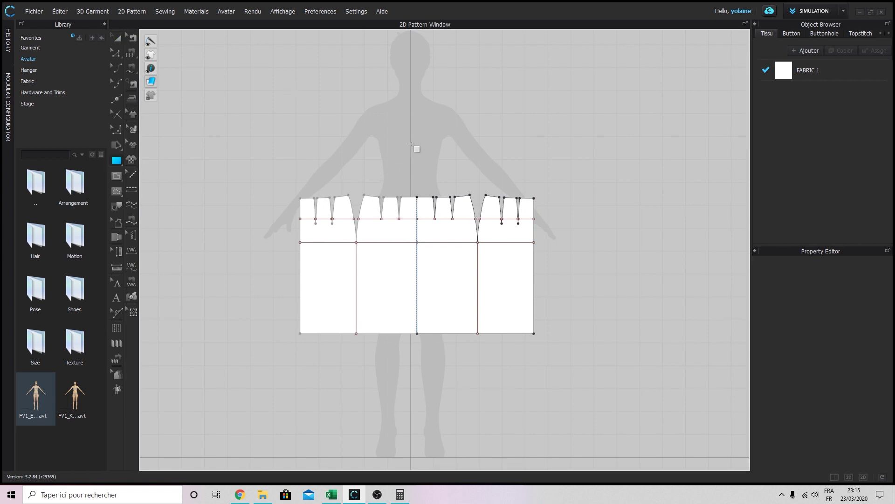
{"action": "left_click", "coordinate": [392, 174]}
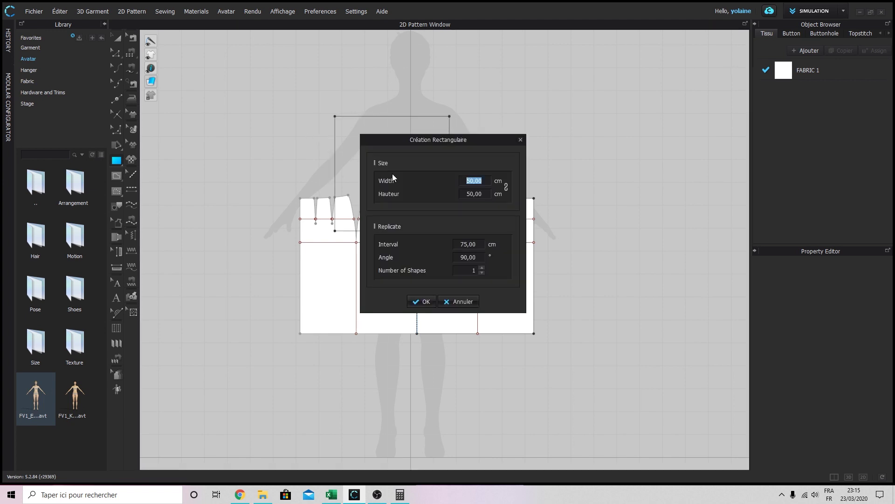
{"action": "left_click_drag", "start_coordinate": [437, 147], "coordinate": [246, 146]}
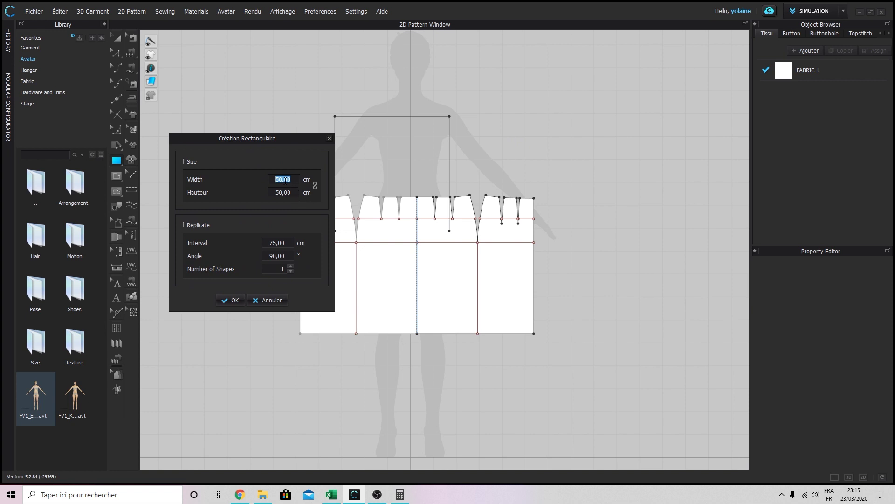
{"action": "type", "text": "73"}
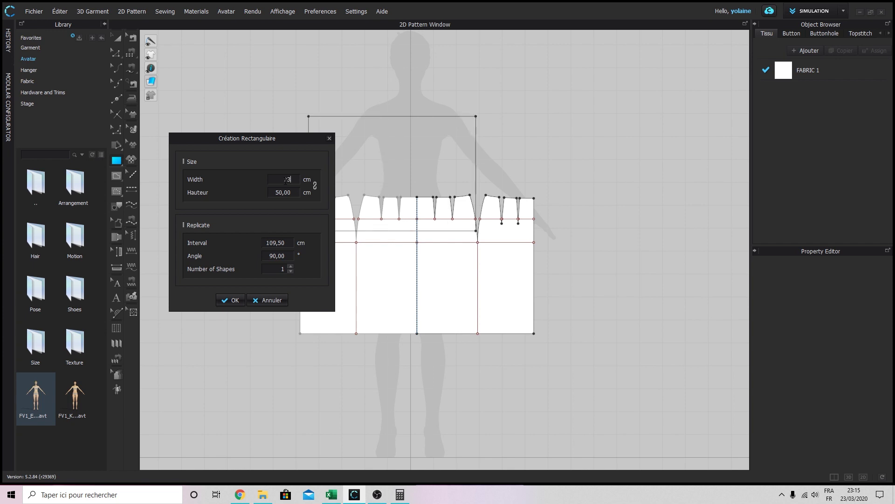
{"action": "left_click", "coordinate": [289, 194]}
{"action": "type", "text": "3"}
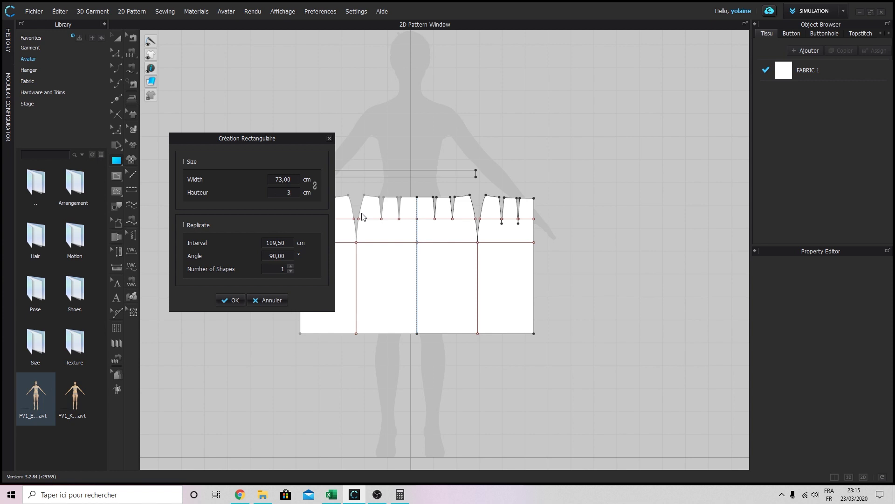
{"action": "left_click", "coordinate": [229, 300]}
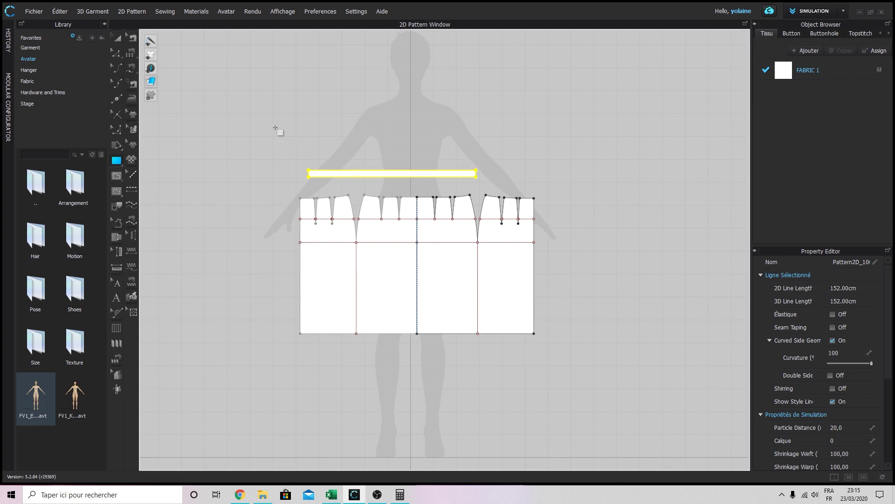
{"action": "left_click", "coordinate": [117, 53]}
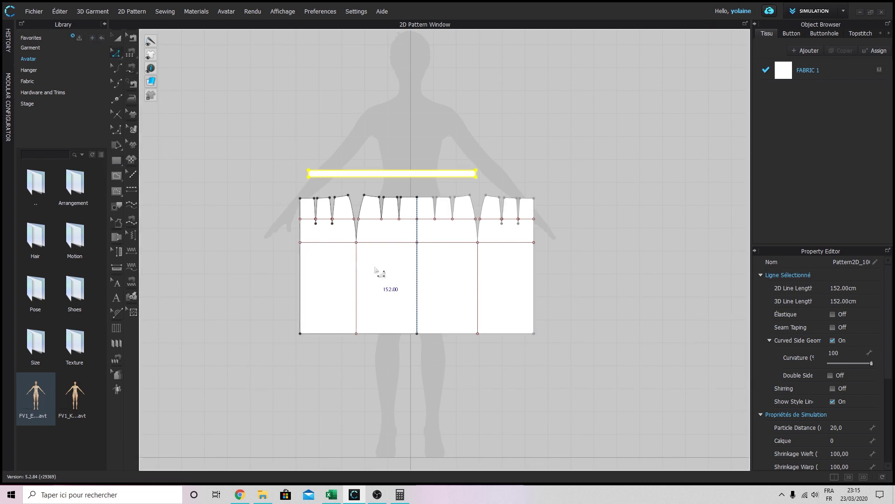
{"action": "left_click", "coordinate": [390, 138]}
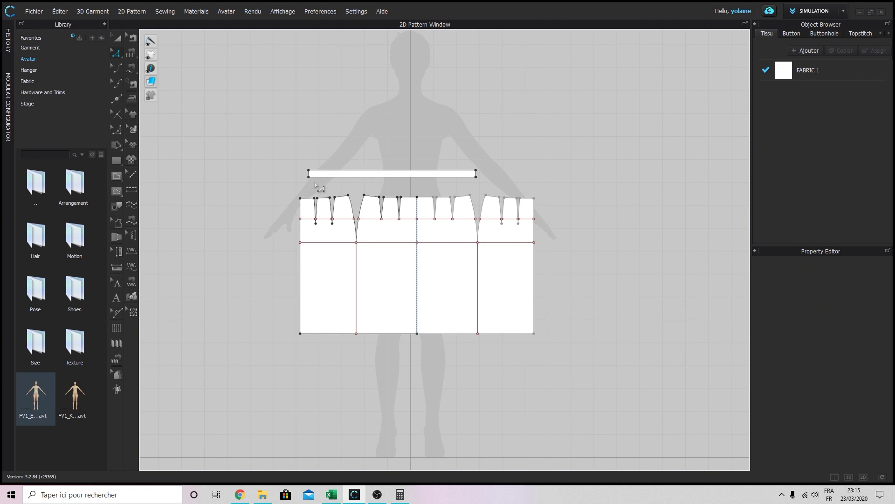
Add a notch at the middle of the waistband's lower edge using a uniform split into 2 segments
{"action": "left_click", "coordinate": [116, 114]}
{"action": "scroll", "coordinate": [368, 186], "scroll_direction": "up", "scroll_amount": 5}
{"action": "scroll", "coordinate": [480, 222], "scroll_direction": "down", "scroll_amount": 3}
{"action": "right_click_drag", "start_coordinate": [515, 223], "coordinate": [469, 213]}
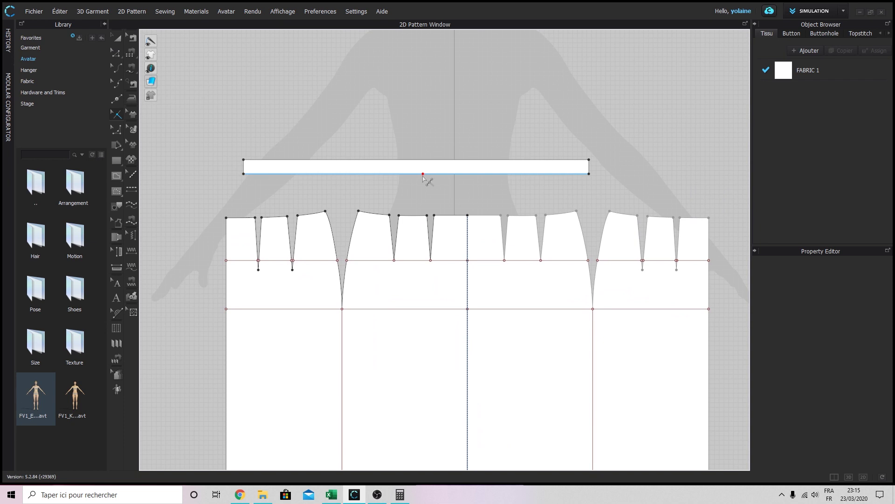
{"action": "left_click", "coordinate": [423, 174]}
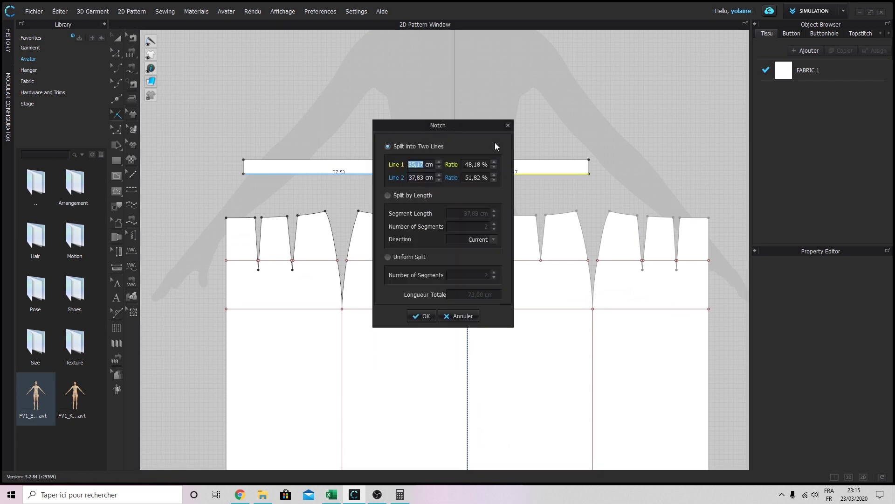
{"action": "left_click", "coordinate": [472, 315]}
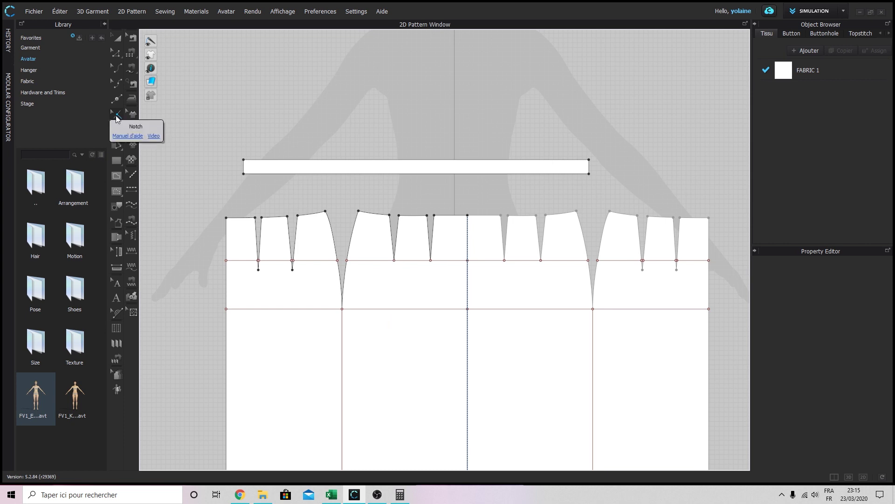
{"action": "left_click", "coordinate": [117, 116]}
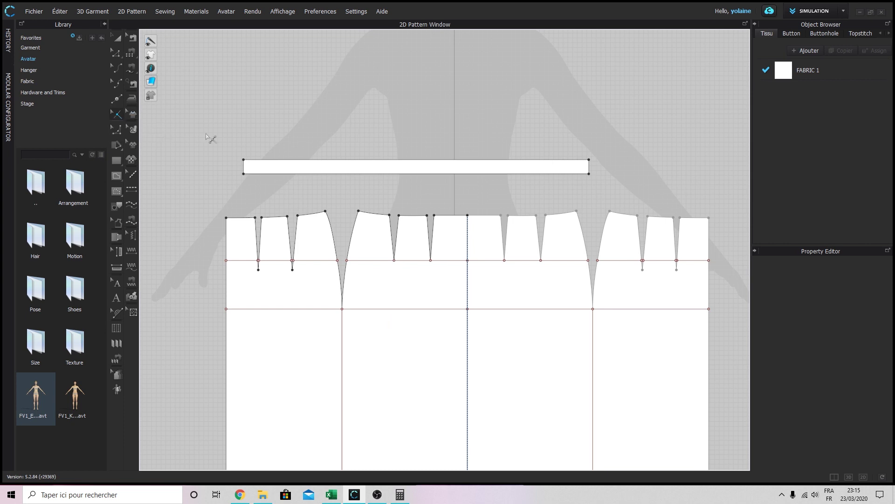
{"action": "left_click", "coordinate": [412, 173]}
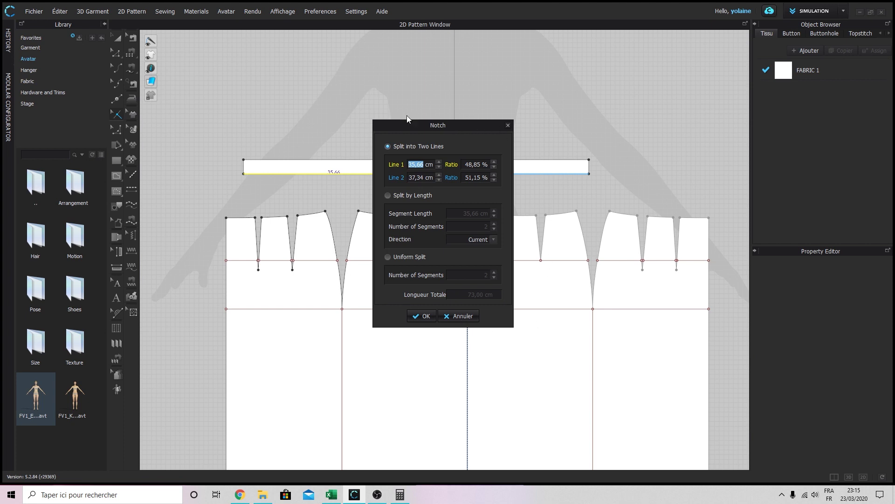
{"action": "left_click", "coordinate": [395, 256]}
{"action": "left_click", "coordinate": [426, 316]}
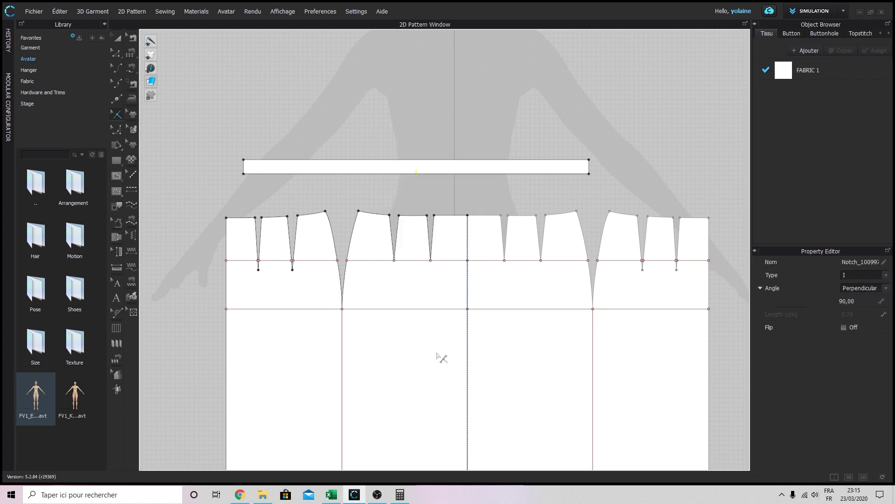
{"action": "left_click", "coordinate": [420, 204]}
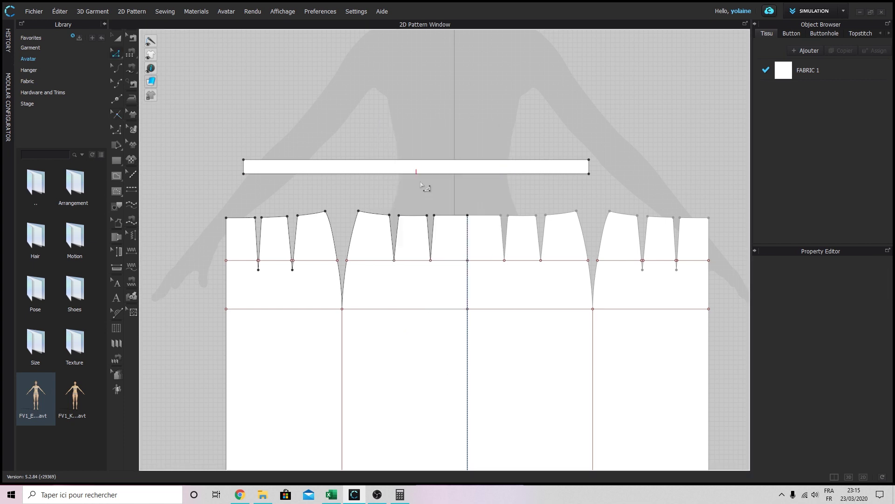
Start an M:N free sewing and define the waistband's full lower edge, from right end to left end, as its first side
{"action": "left_click", "coordinate": [132, 69]}
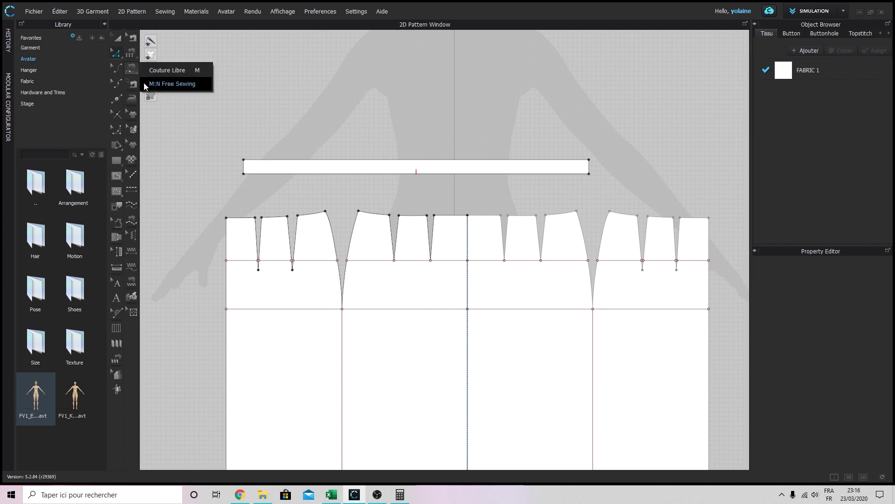
{"action": "left_click", "coordinate": [173, 84]}
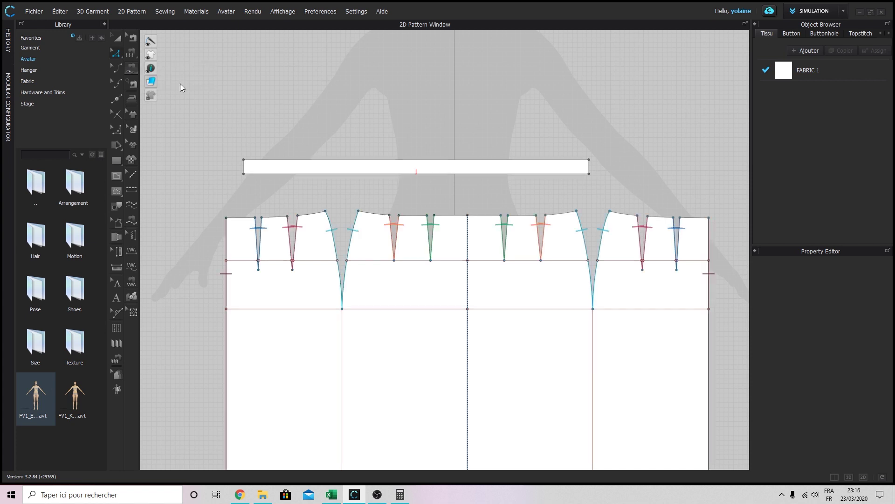
{"action": "left_click", "coordinate": [591, 181]}
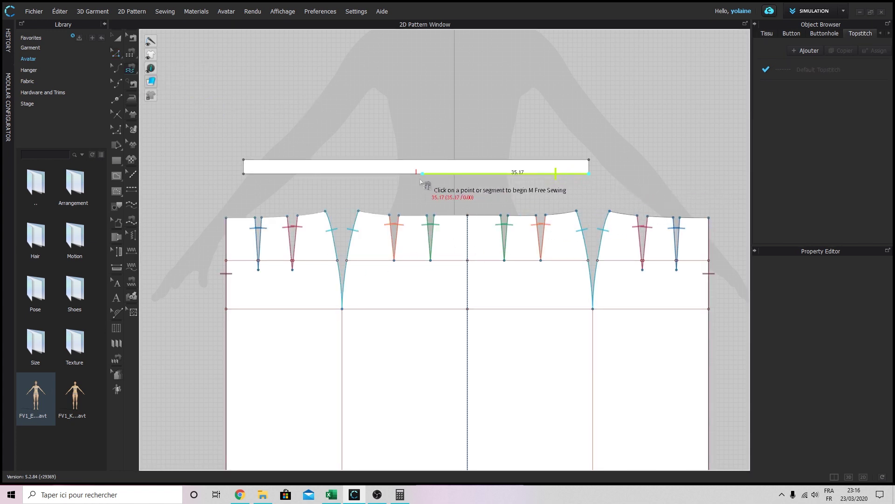
{"action": "left_click", "coordinate": [244, 180]}
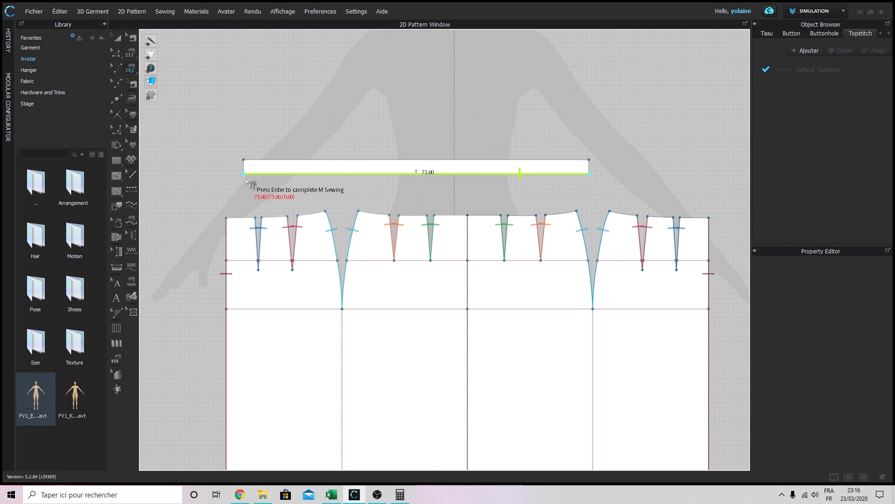
{"action": "key", "text": "Return"}
Define all the skirt's waist edge segments between the darts, from right end to left end, as the second side and complete the M:N sewing
{"action": "left_click", "coordinate": [709, 218]}
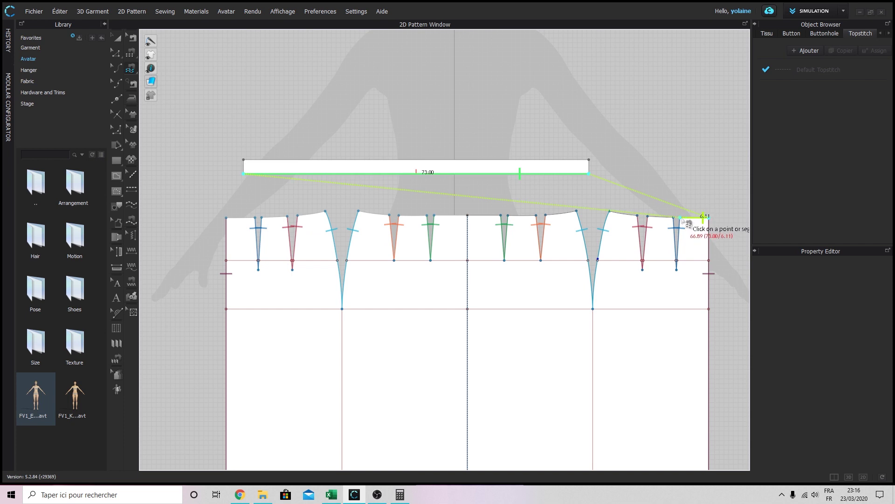
{"action": "left_click", "coordinate": [679, 221]}
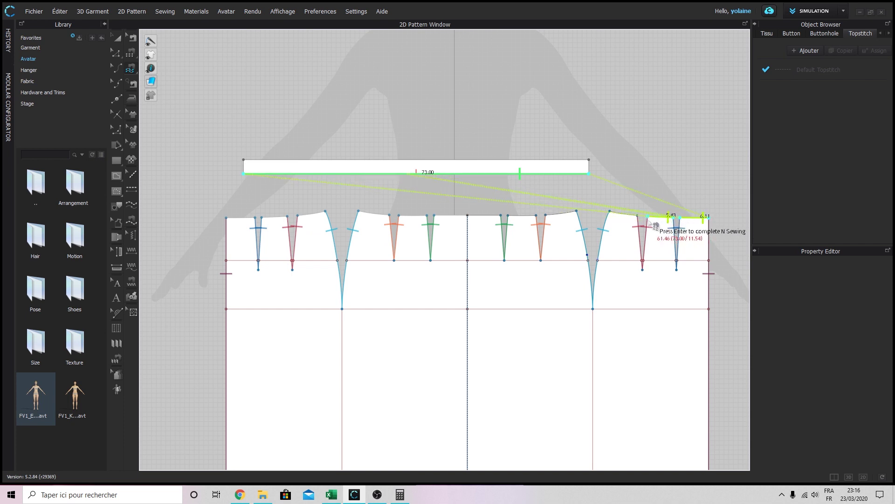
{"action": "left_click", "coordinate": [638, 217]}
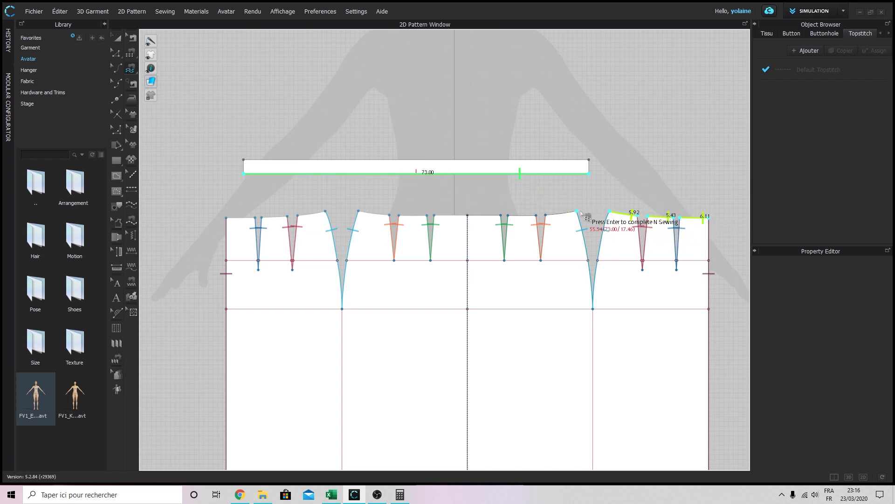
{"action": "left_click", "coordinate": [609, 212]}
{"action": "left_click", "coordinate": [547, 216]}
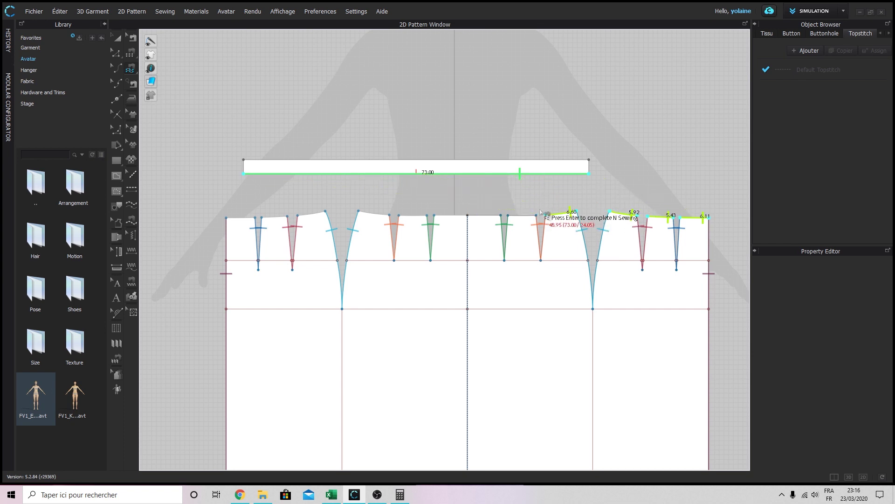
{"action": "left_click", "coordinate": [506, 222]}
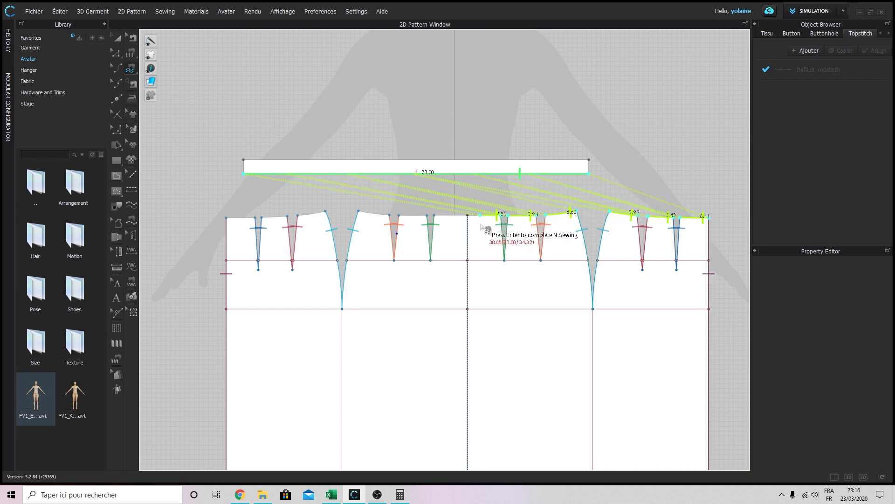
{"action": "left_click", "coordinate": [427, 216]}
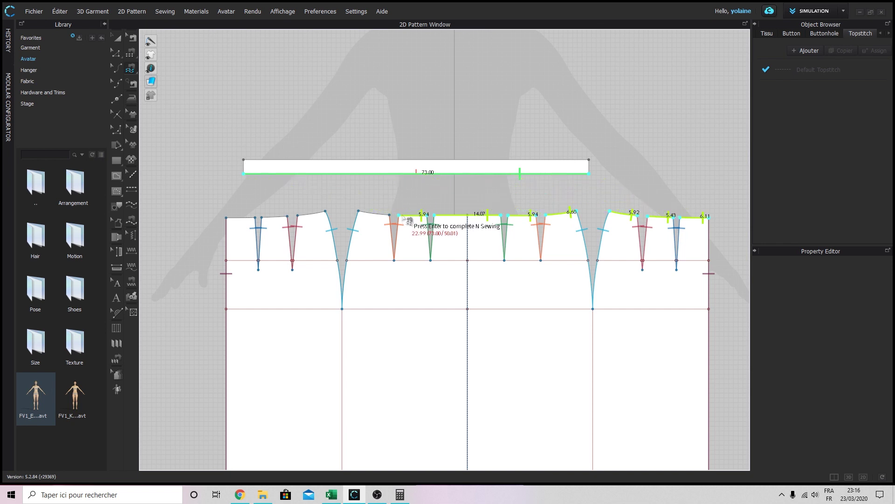
{"action": "left_click", "coordinate": [398, 216]}
{"action": "left_click", "coordinate": [358, 212]}
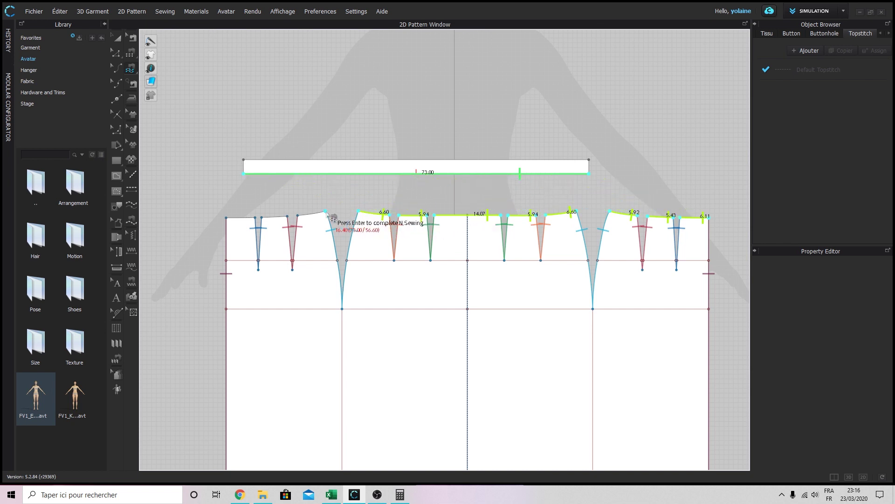
{"action": "left_click", "coordinate": [295, 217]}
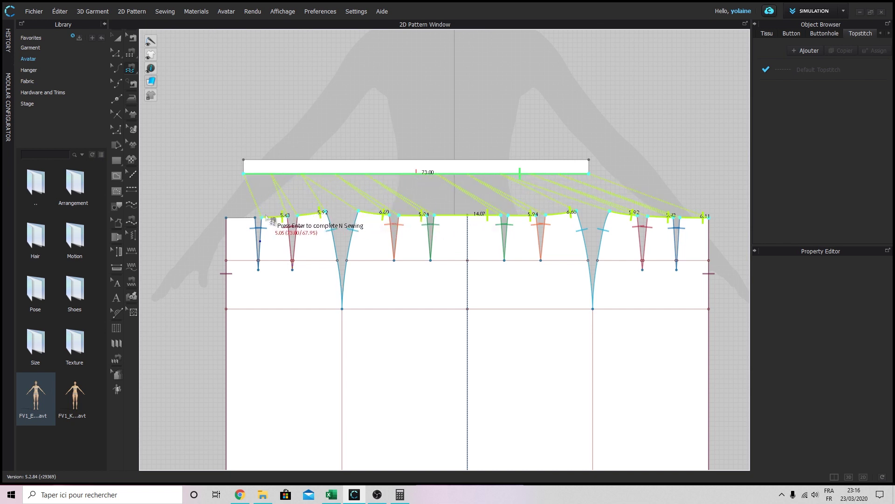
{"action": "left_click", "coordinate": [227, 217]}
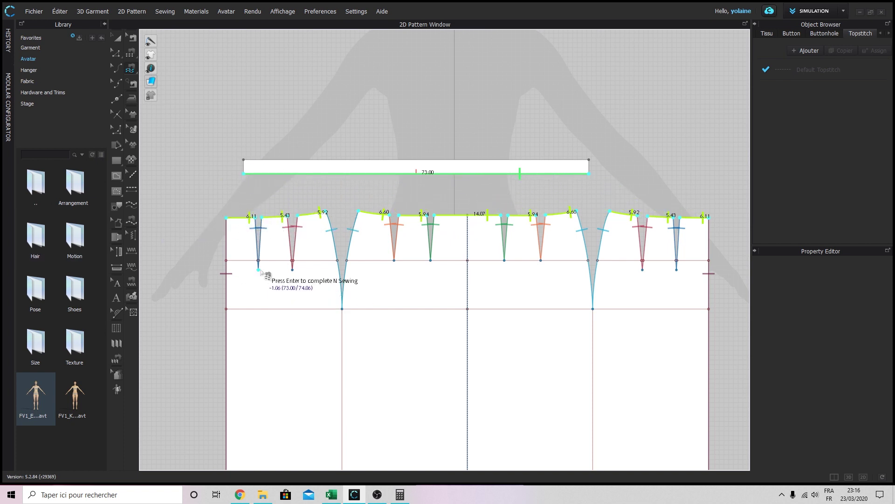
{"action": "key", "text": "Return"}
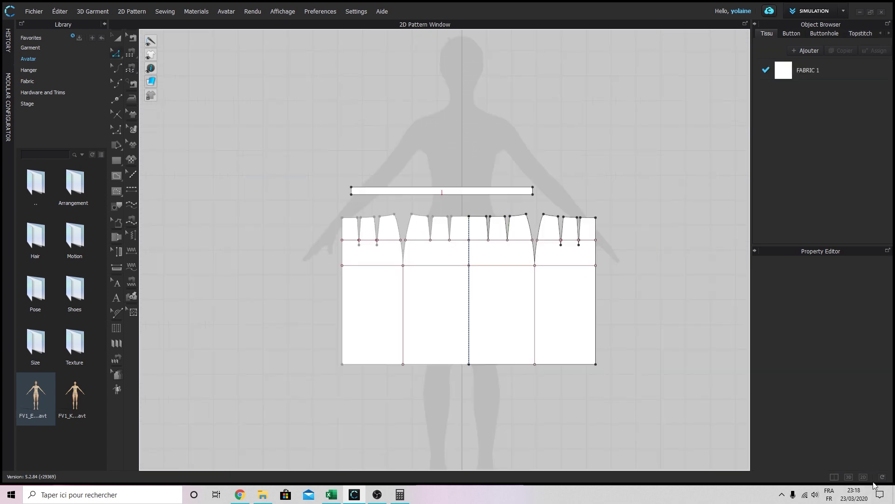
Show only the 3D window and temporarily display the sewing lines to examine the connection between waistband and skirt
{"action": "left_click", "coordinate": [851, 477]}
{"action": "mouse_move", "coordinate": [563, 297]}
{"action": "right_mouse_down"}
{"action": "mouse_move", "coordinate": [508, 288]}
{"action": "mouse_move", "coordinate": [557, 292]}
{"action": "right_mouse_up"}
{"action": "mouse_move", "coordinate": [155, 76]}
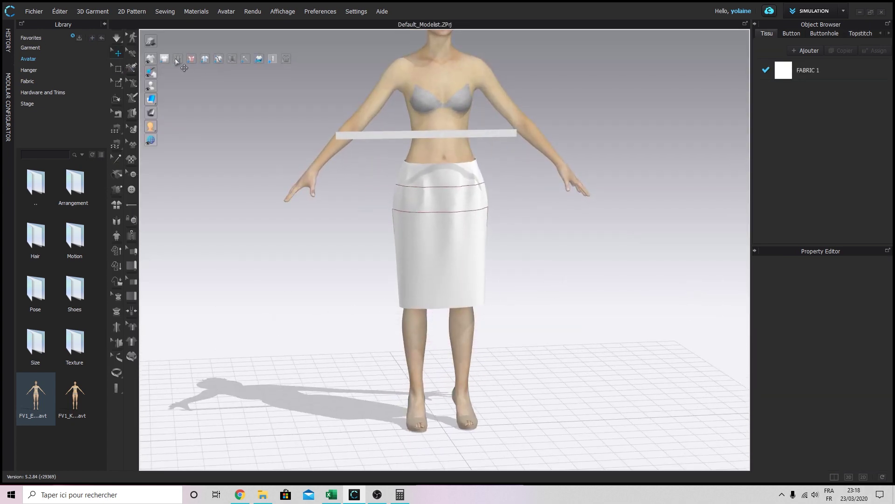
{"action": "left_click", "coordinate": [228, 58]}
{"action": "right_click_drag", "start_coordinate": [235, 65], "coordinate": [465, 196]}
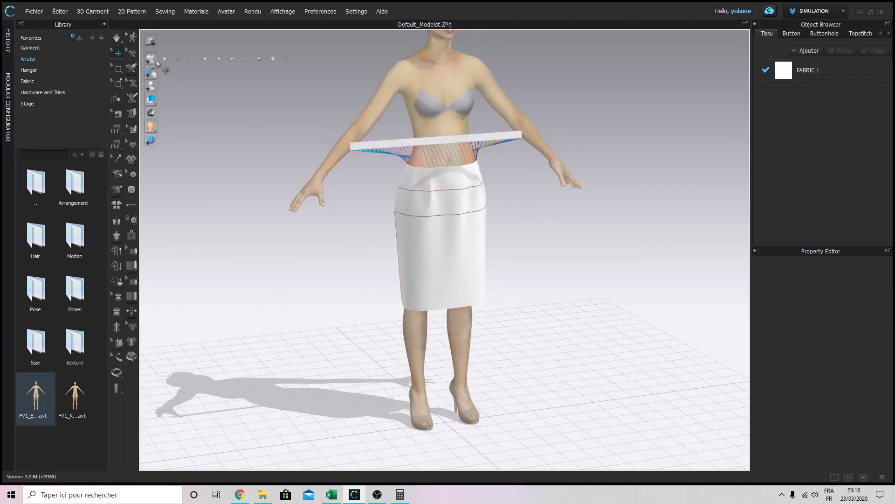
{"action": "left_click", "coordinate": [228, 58]}
Display the avatar's arrangement points and wrap the waistband around the body from the front waist point
{"action": "mouse_move", "coordinate": [149, 86]}
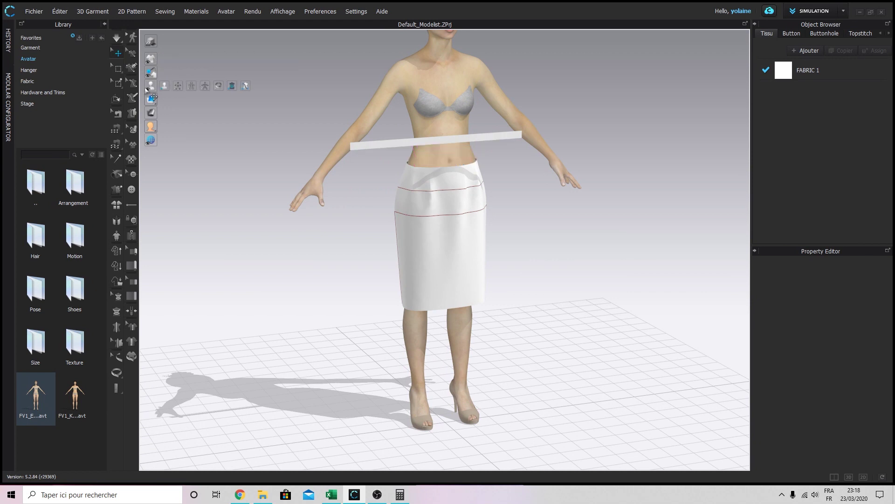
{"action": "left_click", "coordinate": [179, 86]}
{"action": "left_click", "coordinate": [367, 147]}
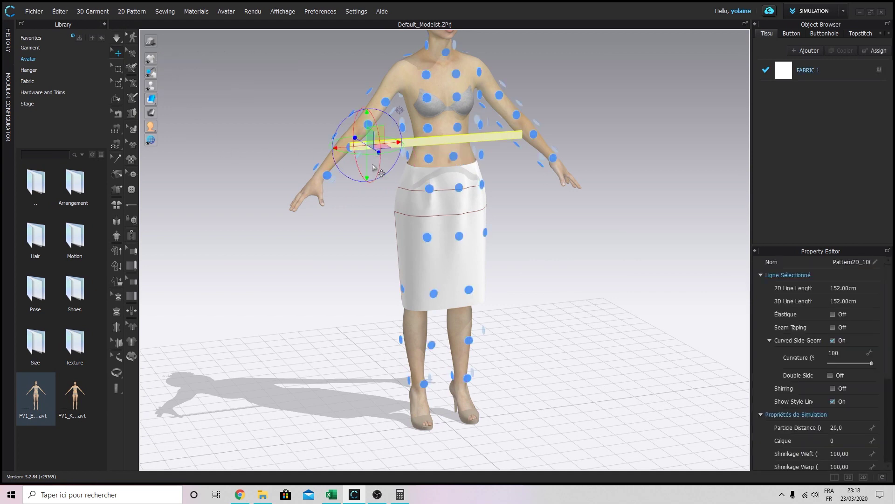
{"action": "left_click", "coordinate": [451, 158]}
{"action": "right_click_drag", "start_coordinate": [452, 159], "coordinate": [343, 206]}
{"action": "right_click_drag", "start_coordinate": [513, 214], "coordinate": [608, 236]}
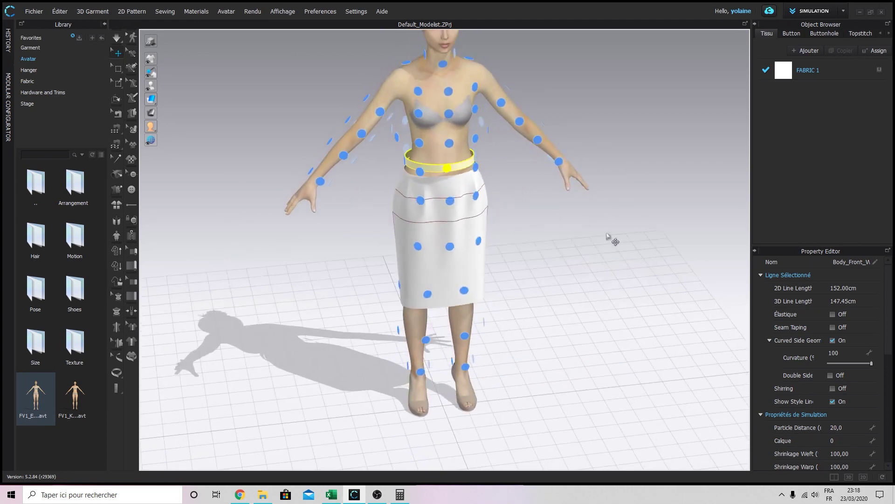
Show only the 2D pattern window and sew the waistband's two short ends together with segment sewing
{"action": "left_click", "coordinate": [864, 477]}
{"action": "left_click", "coordinate": [528, 186]}
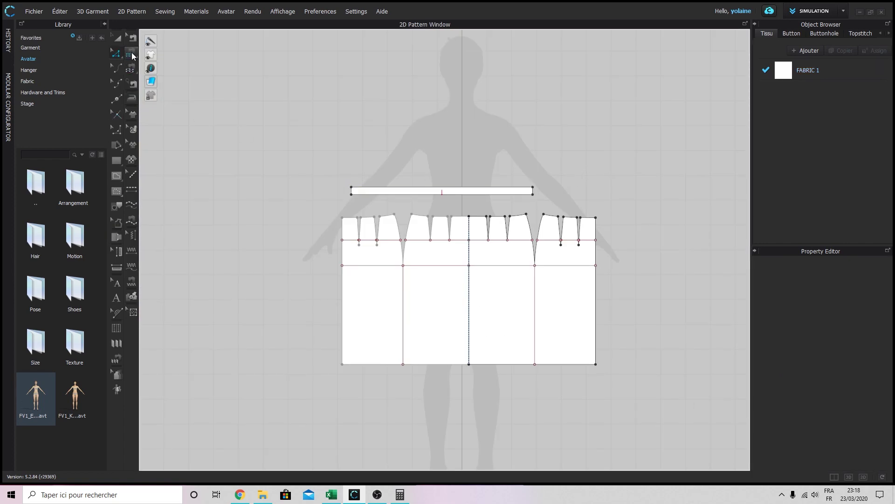
{"action": "left_click", "coordinate": [132, 55]}
{"action": "scroll", "coordinate": [388, 214], "scroll_direction": "up", "scroll_amount": 5}
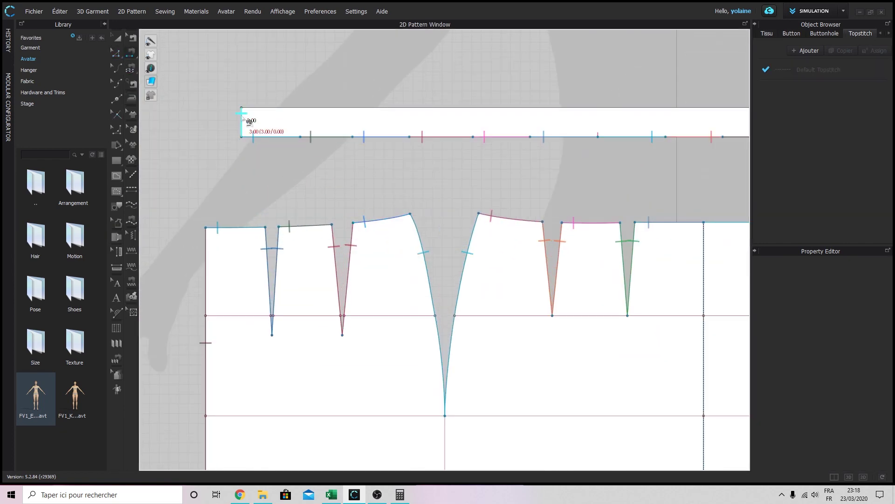
{"action": "scroll", "coordinate": [397, 150], "scroll_direction": "down", "scroll_amount": 5}
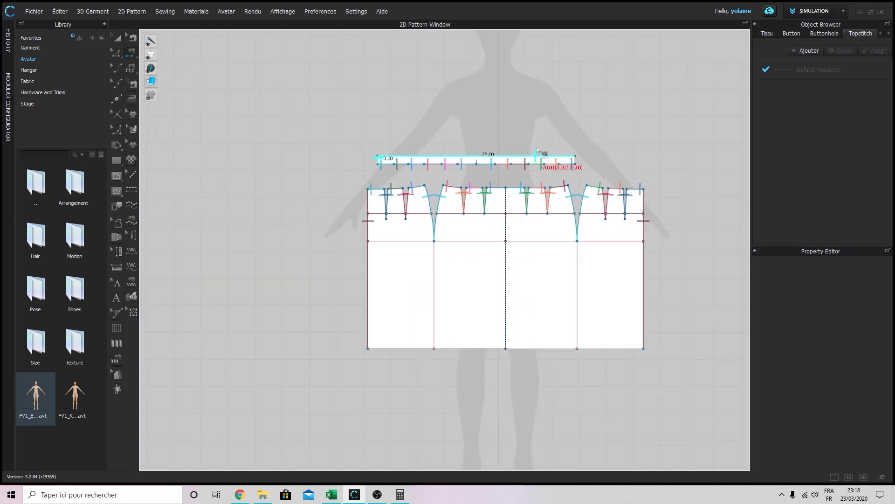
{"action": "left_click", "coordinate": [577, 161]}
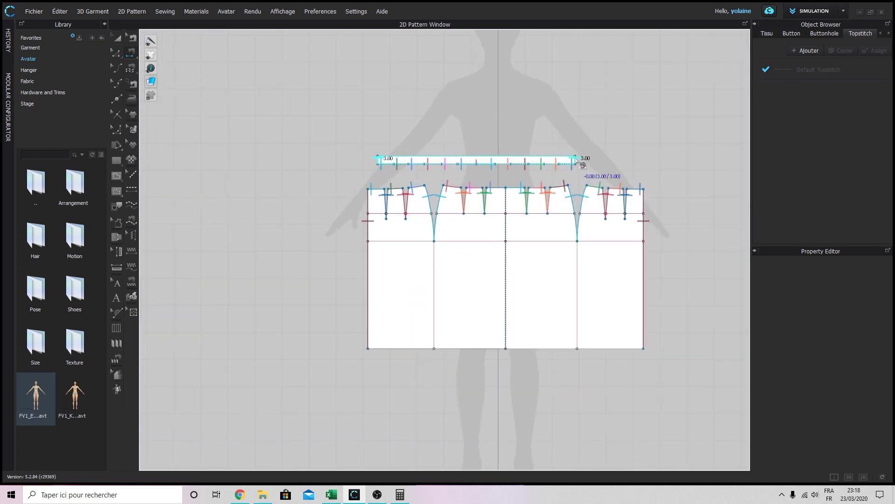
Show only the 3D window, check the waistband sewing at the avatar's back, and start the simulation
{"action": "left_click", "coordinate": [849, 476]}
{"action": "right_click_drag", "start_coordinate": [573, 306], "coordinate": [316, 225]}
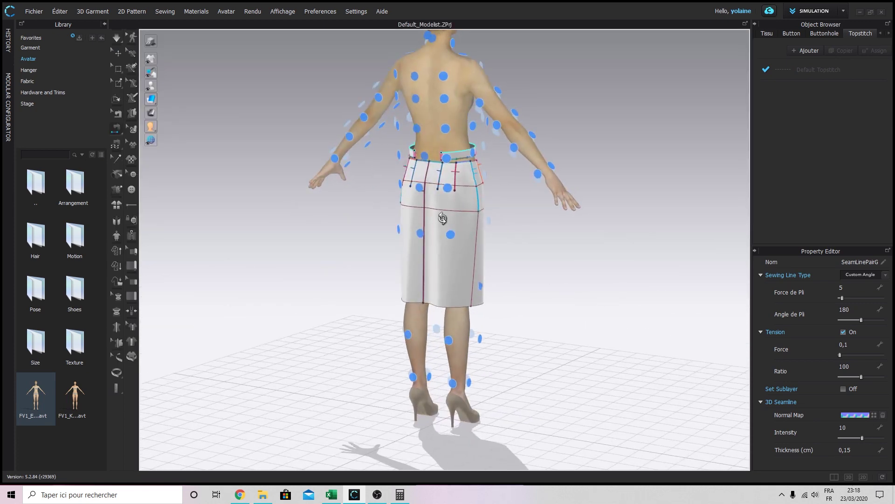
{"action": "right_click_drag", "start_coordinate": [444, 217], "coordinate": [500, 222]}
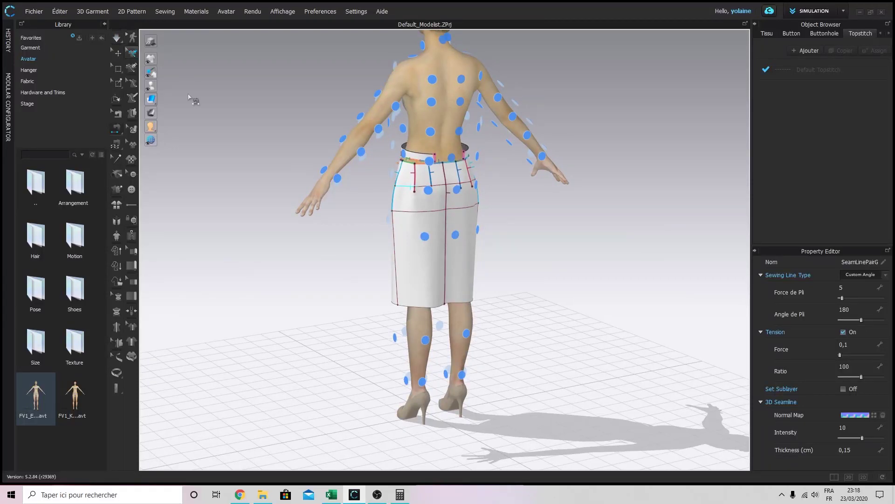
{"action": "right_click_drag", "start_coordinate": [381, 356], "coordinate": [566, 349]}
{"action": "key", "text": "space"}
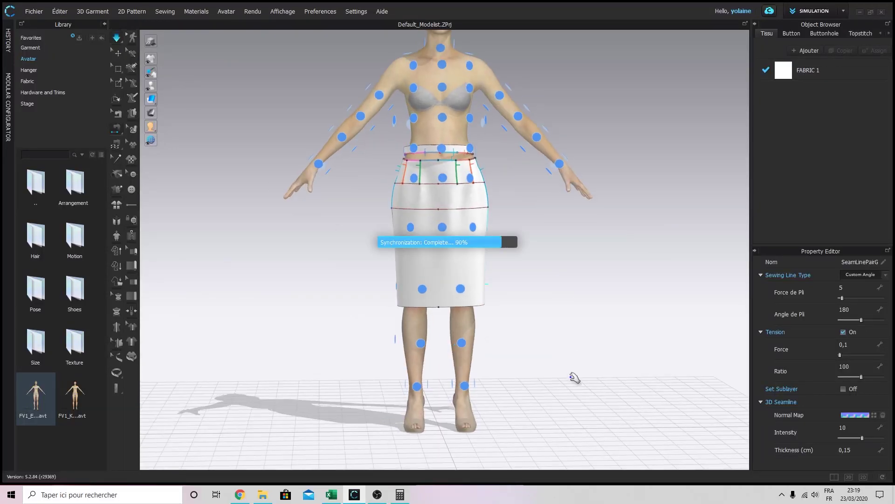
Pull the waistband up at both sides of the waist while the garment simulates, and check the fit from behind
{"action": "right_click_drag", "start_coordinate": [574, 386], "coordinate": [384, 202]}
{"action": "scroll", "coordinate": [438, 205], "scroll_direction": "up", "scroll_amount": 8}
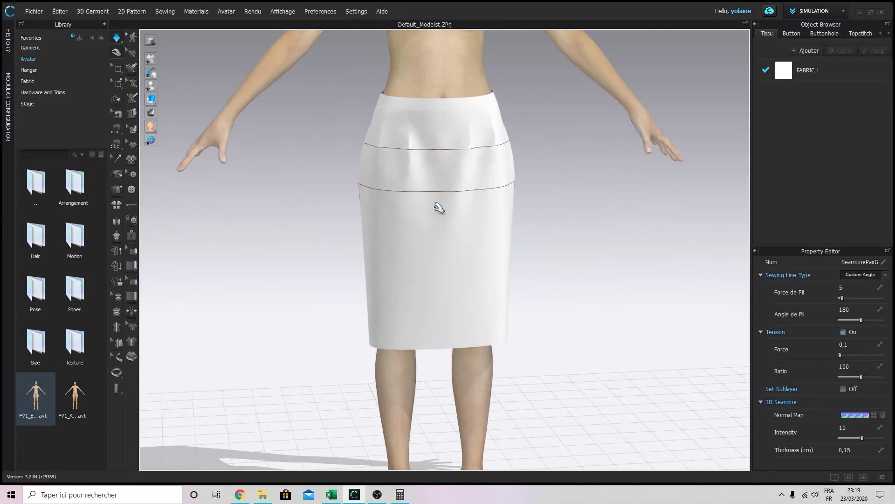
{"action": "middle_click_drag", "start_coordinate": [446, 170], "coordinate": [467, 364]}
{"action": "left_click_drag", "start_coordinate": [362, 252], "coordinate": [360, 210]}
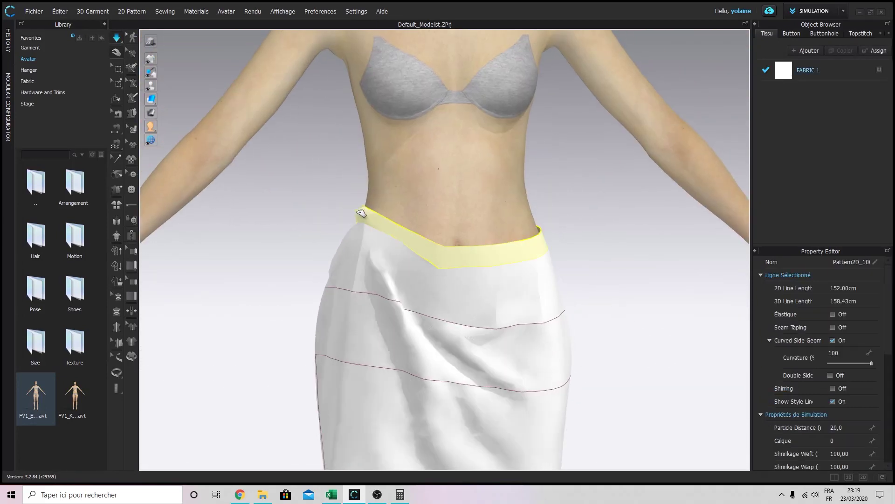
{"action": "left_click_drag", "start_coordinate": [533, 236], "coordinate": [520, 210]}
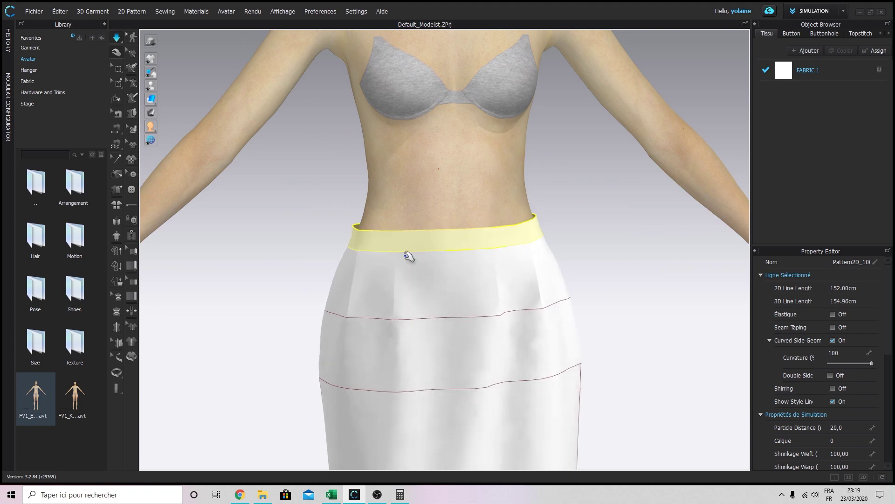
{"action": "right_click_drag", "start_coordinate": [506, 300], "coordinate": [283, 280]}
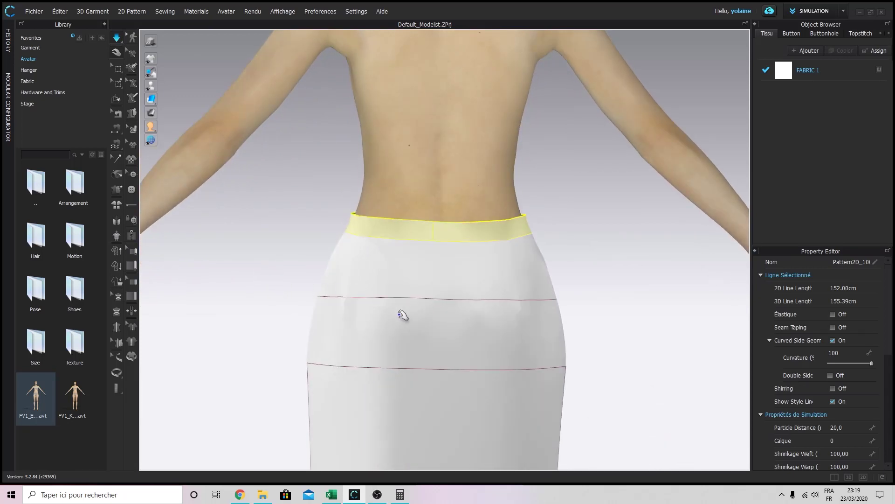
{"action": "scroll", "coordinate": [406, 322], "scroll_direction": "down", "scroll_amount": 5}
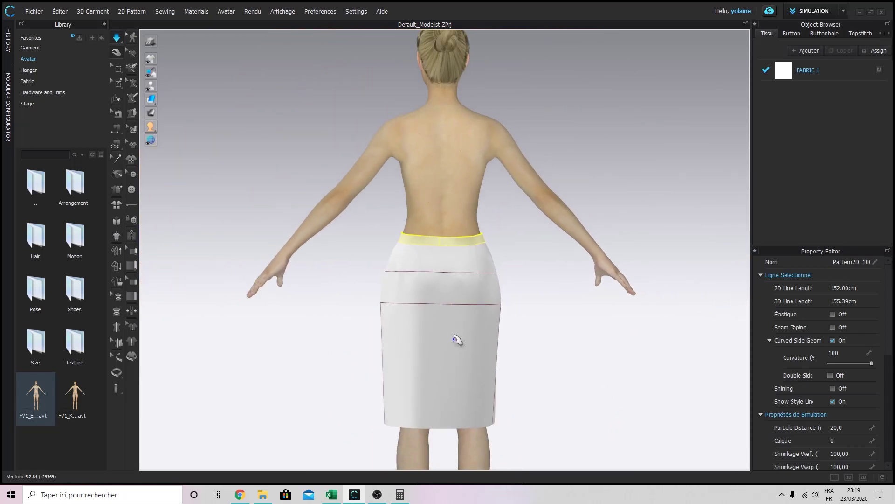
{"action": "key", "text": "2"}
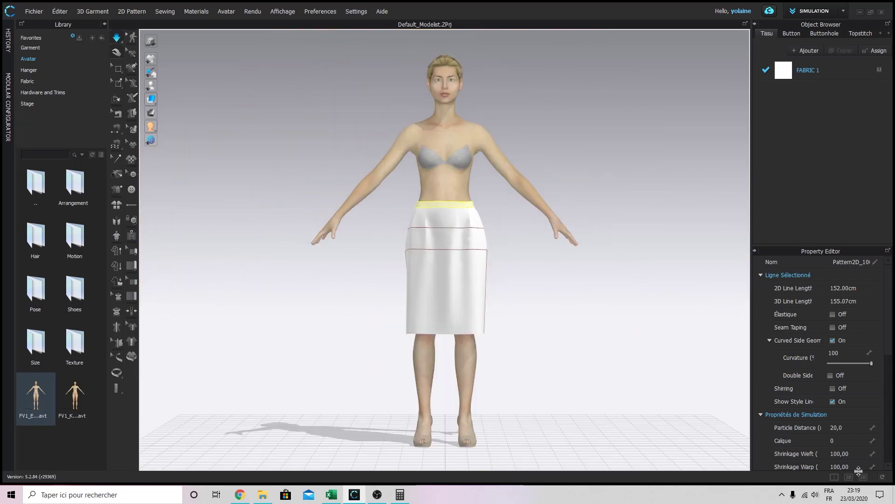
Select the skirt and waistband patterns in the 2D window and show the 3D and 2D windows side by side
{"action": "left_click", "coordinate": [863, 477]}
{"action": "key", "text": "z"}
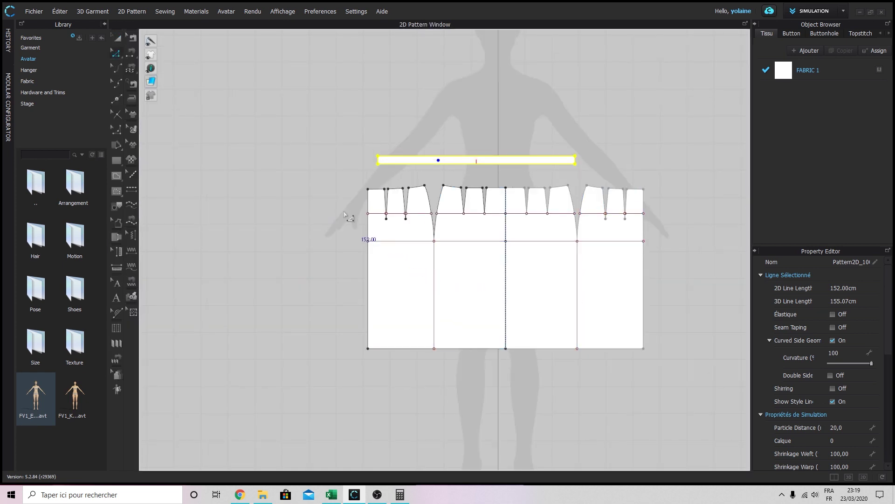
{"action": "left_click_drag", "start_coordinate": [294, 114], "coordinate": [343, 189]}
{"action": "left_click_drag", "start_coordinate": [329, 117], "coordinate": [813, 457]}
{"action": "left_click", "coordinate": [836, 478]}
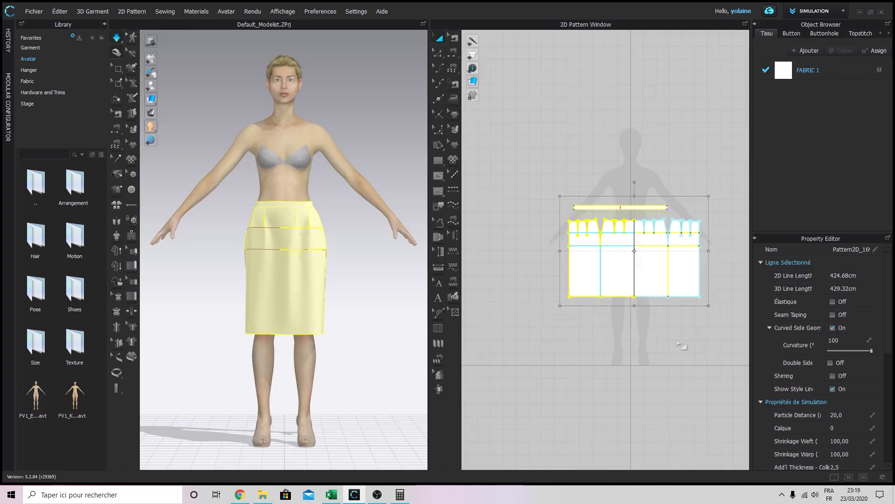
Set the additional collision thickness to 0,5 for all the skirt and waistband patterns
{"action": "scroll", "coordinate": [643, 321], "scroll_direction": "down", "scroll_amount": 3}
{"action": "scroll", "coordinate": [625, 327], "scroll_direction": "up", "scroll_amount": 5}
{"action": "scroll", "coordinate": [576, 308], "scroll_direction": "down", "scroll_amount": 2}
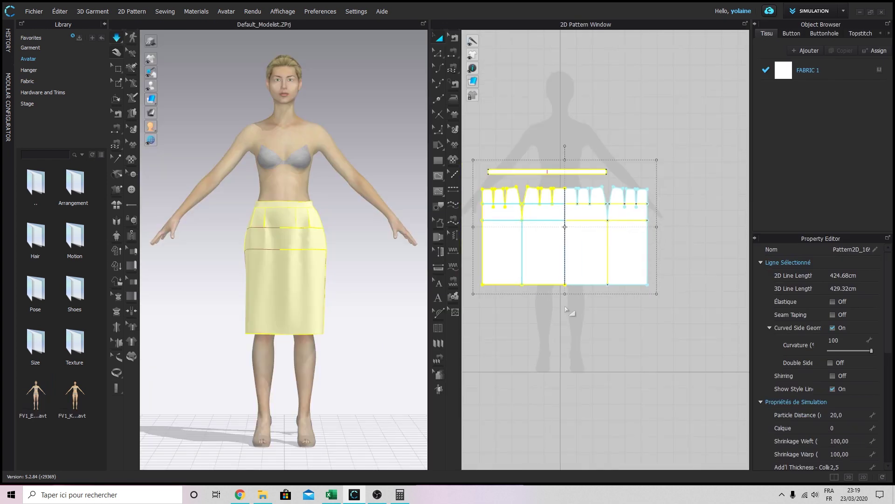
{"action": "right_click_drag", "start_coordinate": [578, 325], "coordinate": [609, 340]}
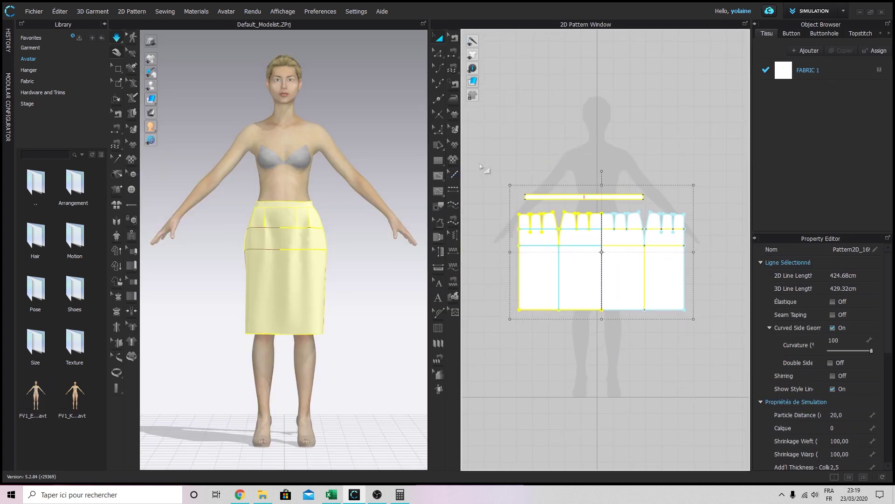
{"action": "left_click_drag", "start_coordinate": [486, 164], "coordinate": [718, 366]}
{"action": "scroll", "coordinate": [887, 343], "scroll_direction": "down", "scroll_amount": 5}
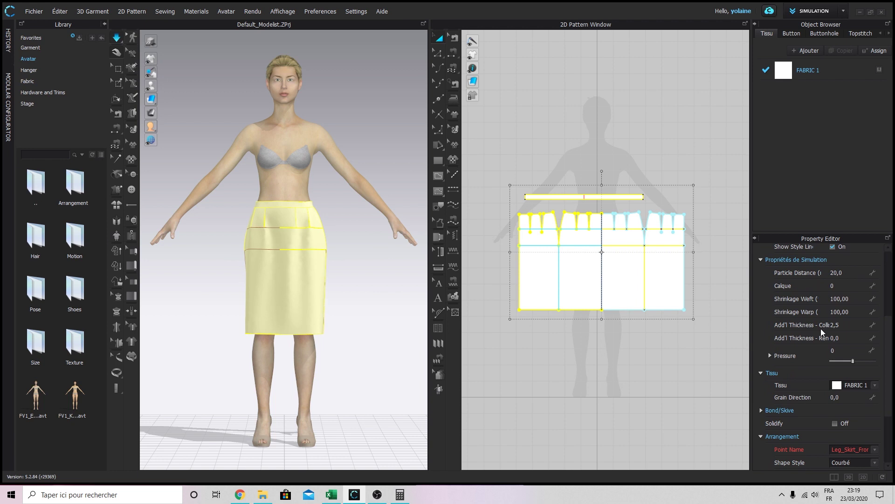
{"action": "left_click", "coordinate": [844, 323]}
{"action": "type", "text": "0,5"}
{"action": "key", "text": "Return"}
Check the waistband's fit up close from the side and stop the simulation, leaving the patterns deselected
{"action": "scroll", "coordinate": [280, 223], "scroll_direction": "up", "scroll_amount": 5}
{"action": "right_click_drag", "start_coordinate": [296, 214], "coordinate": [371, 235]}
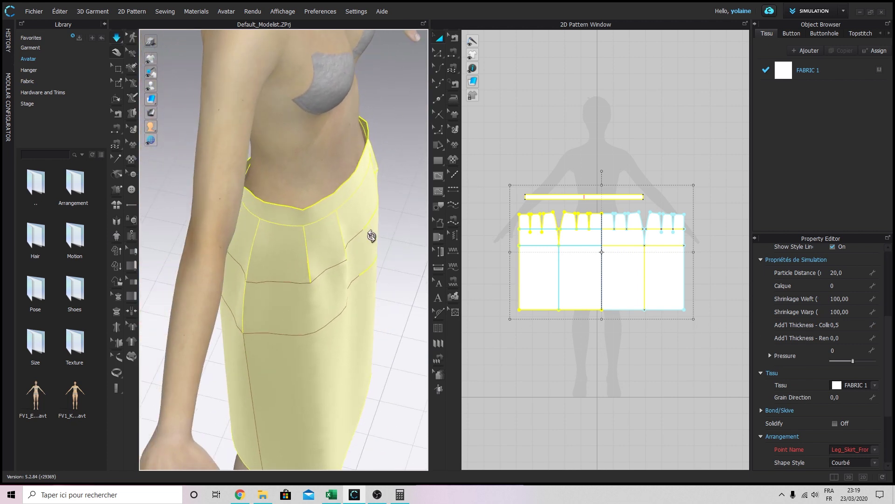
{"action": "left_click", "coordinate": [116, 38]}
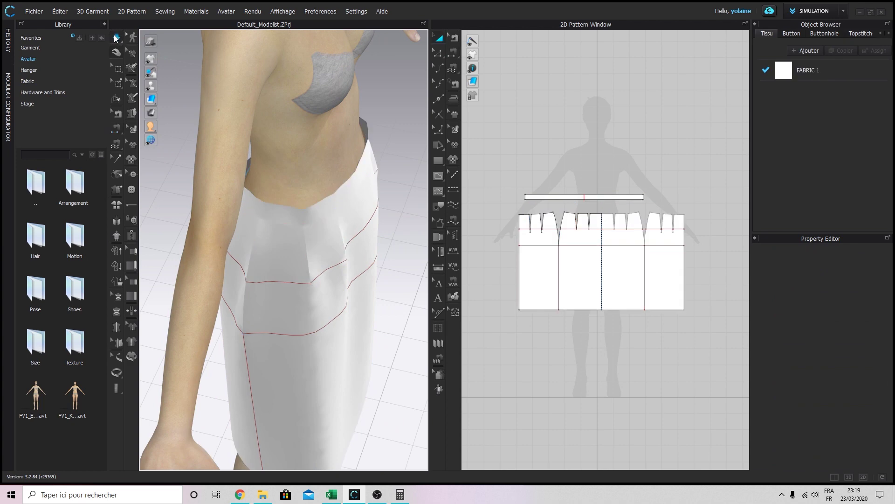
Simulate the garment with the new thickness and pull the skirt into place at the front and side of the waist
{"action": "left_click", "coordinate": [297, 238]}
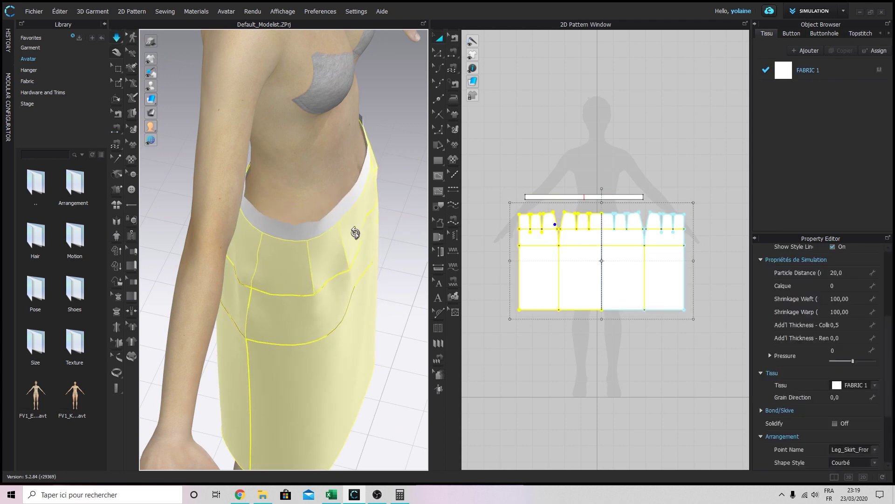
{"action": "right_click_drag", "start_coordinate": [356, 232], "coordinate": [323, 236]}
{"action": "left_click_drag", "start_coordinate": [340, 254], "coordinate": [383, 262]}
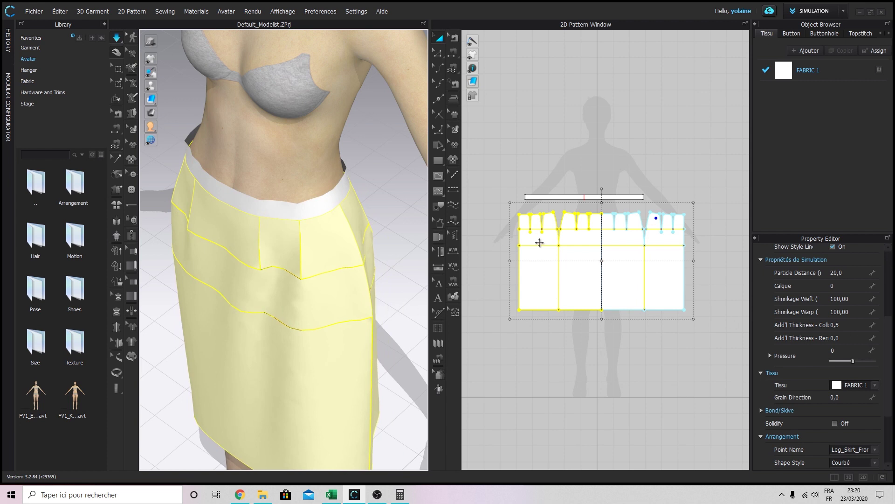
Set the additional collision thickness to 0,1 for all the skirt and waistband patterns and deselect them
{"action": "left_click_drag", "start_coordinate": [499, 167], "coordinate": [714, 350]}
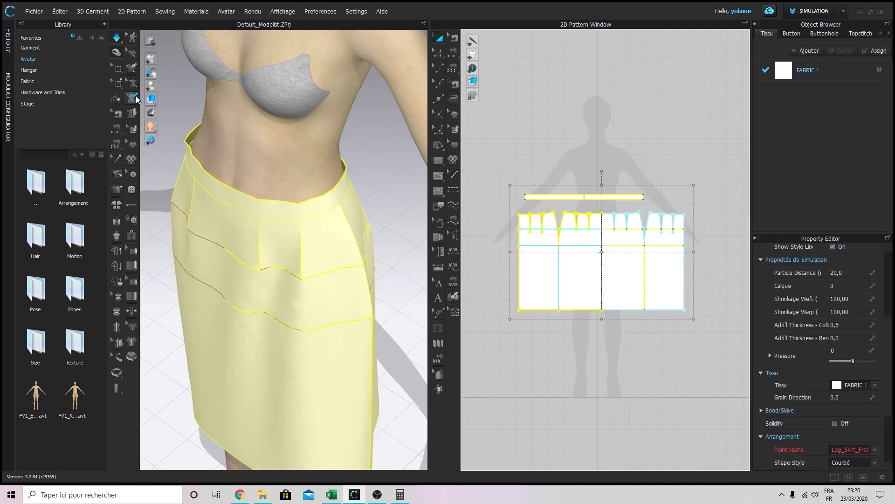
{"action": "left_click", "coordinate": [136, 97]}
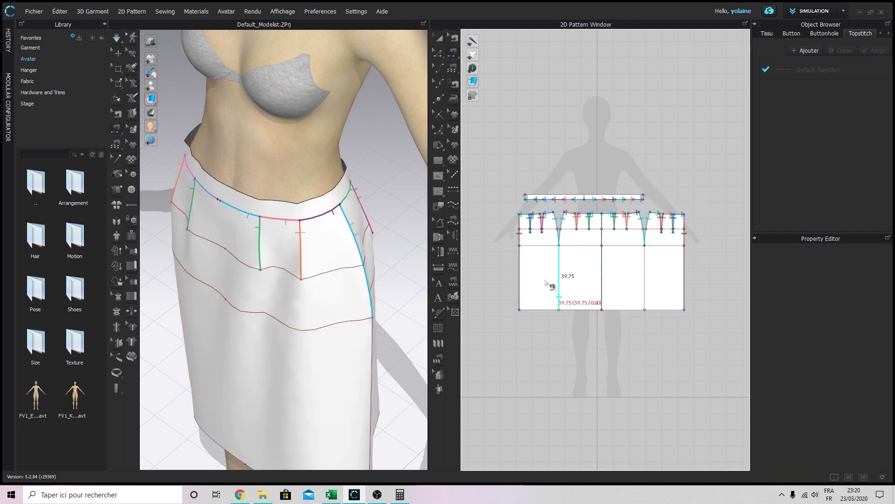
{"action": "key", "text": "Escape"}
{"action": "left_click_drag", "start_coordinate": [495, 153], "coordinate": [710, 350]}
{"action": "left_click", "coordinate": [840, 325]}
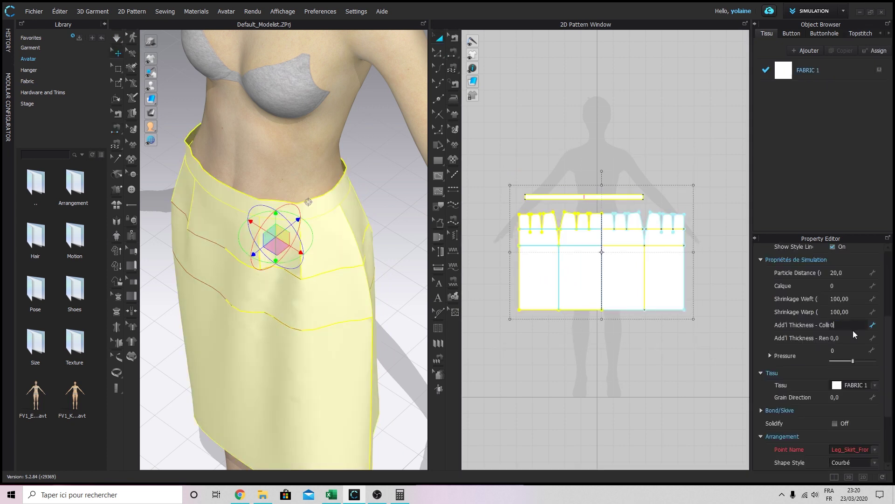
{"action": "key", "text": "Return"}
{"action": "left_click", "coordinate": [372, 181]}
Simulate the garment from the front and tug the skirt below the waistband
{"action": "right_click_drag", "start_coordinate": [401, 269], "coordinate": [298, 257]}
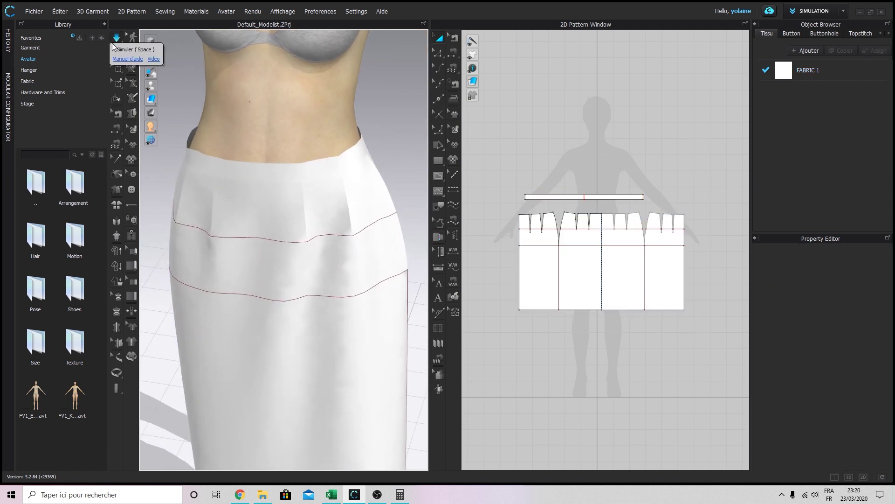
{"action": "left_click", "coordinate": [117, 51]}
{"action": "left_click", "coordinate": [346, 216]}
{"action": "left_click_drag", "start_coordinate": [346, 216], "coordinate": [223, 166]}
{"action": "left_click", "coordinate": [113, 40]}
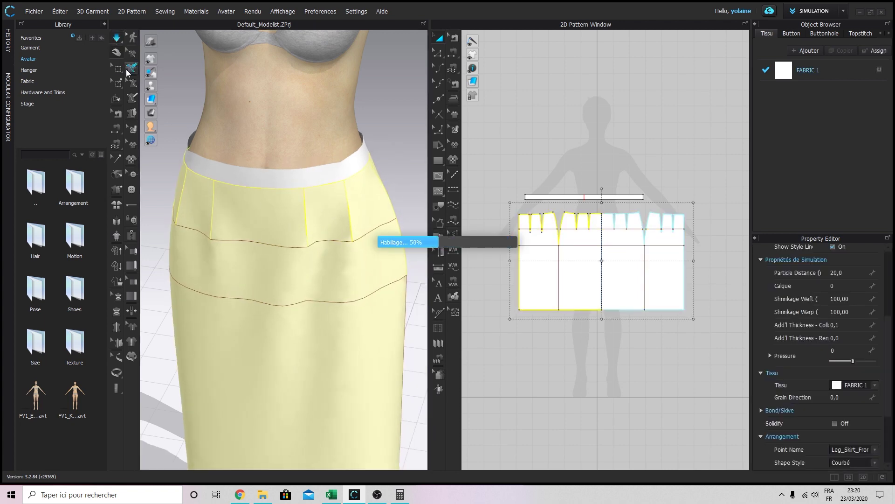
Pull the waistband and upper front of the skirt into place, check the whole skirt from the front and deselect it
{"action": "right_click_drag", "start_coordinate": [213, 129], "coordinate": [280, 200]}
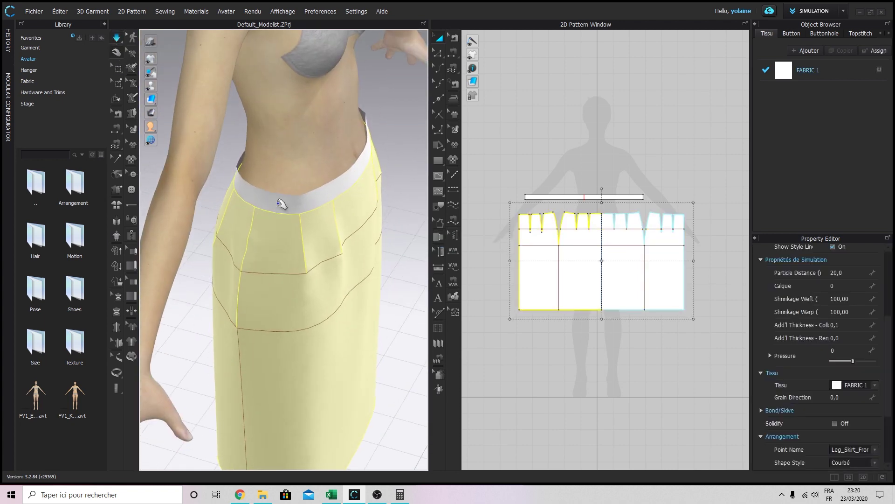
{"action": "left_click", "coordinate": [277, 201]}
{"action": "left_click", "coordinate": [297, 257]}
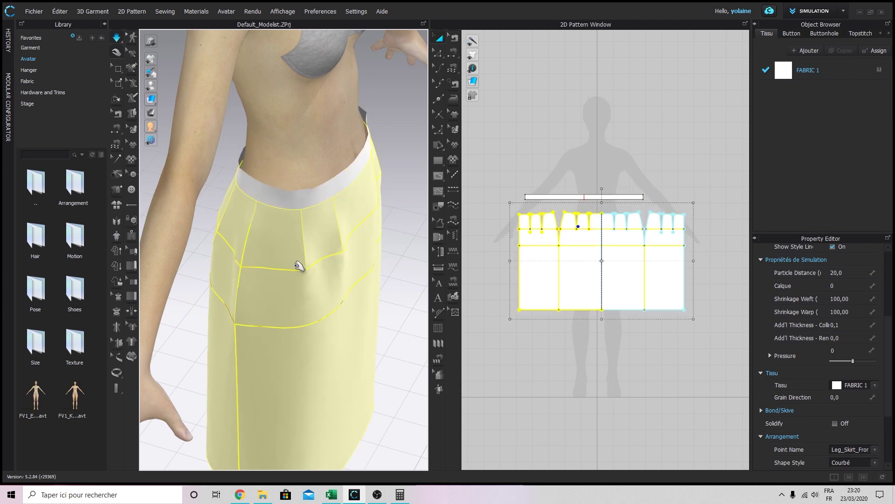
{"action": "right_click_drag", "start_coordinate": [297, 260], "coordinate": [381, 307]}
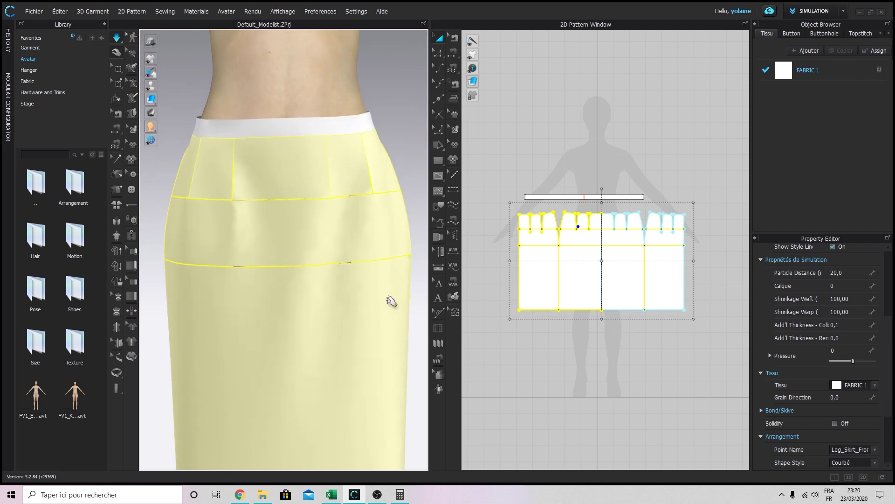
{"action": "scroll", "coordinate": [366, 319], "scroll_direction": "down", "scroll_amount": 2}
{"action": "scroll", "coordinate": [365, 319], "scroll_direction": "down", "scroll_amount": 1}
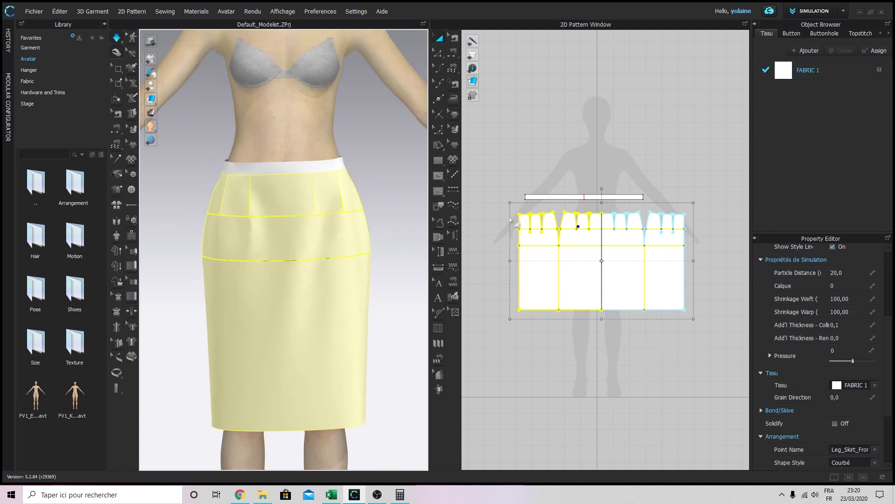
{"action": "left_click", "coordinate": [487, 156]}
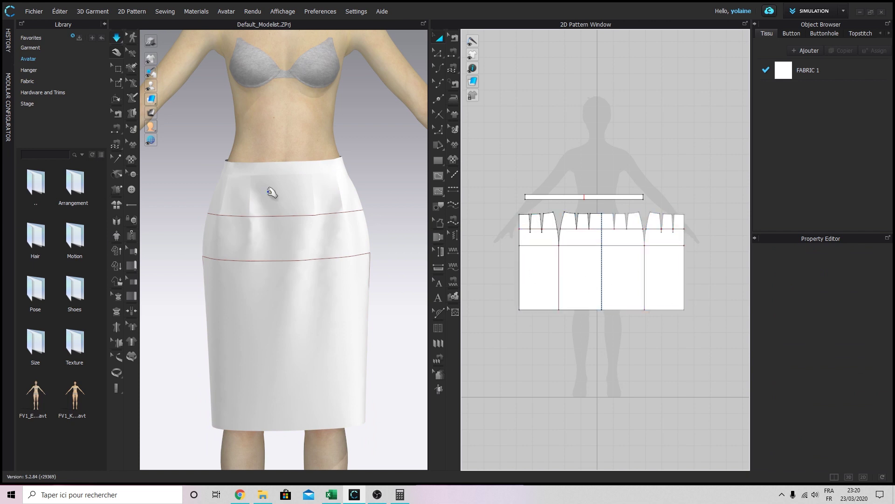
Display the garment as a mesh in the 3D window
{"action": "mouse_move", "coordinate": [165, 112]}
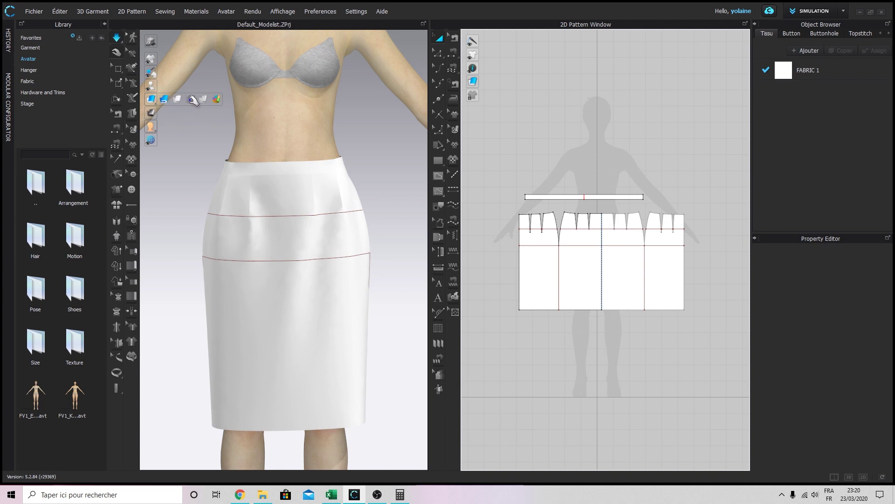
{"action": "left_click", "coordinate": [206, 102]}
{"action": "left_click", "coordinate": [205, 103]}
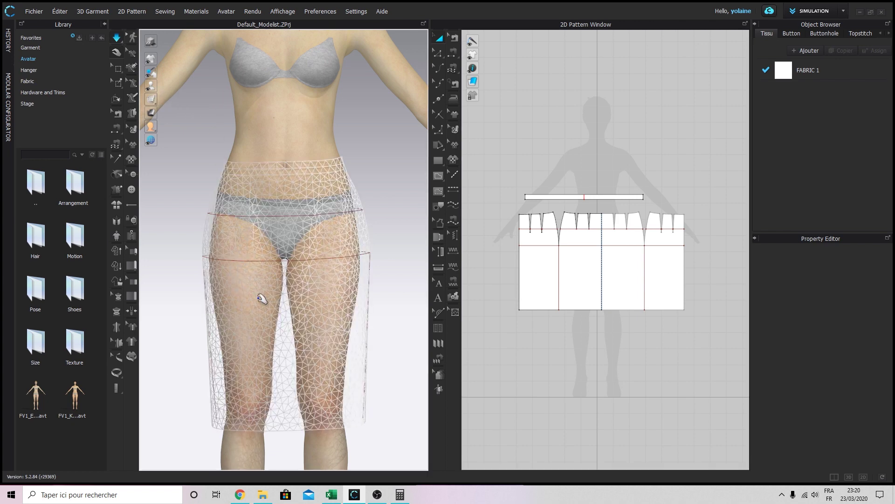
Pull the skirt and waistband up at both sides of the waist while the simulation runs
{"action": "left_click", "coordinate": [229, 169]}
{"action": "left_click", "coordinate": [369, 253]}
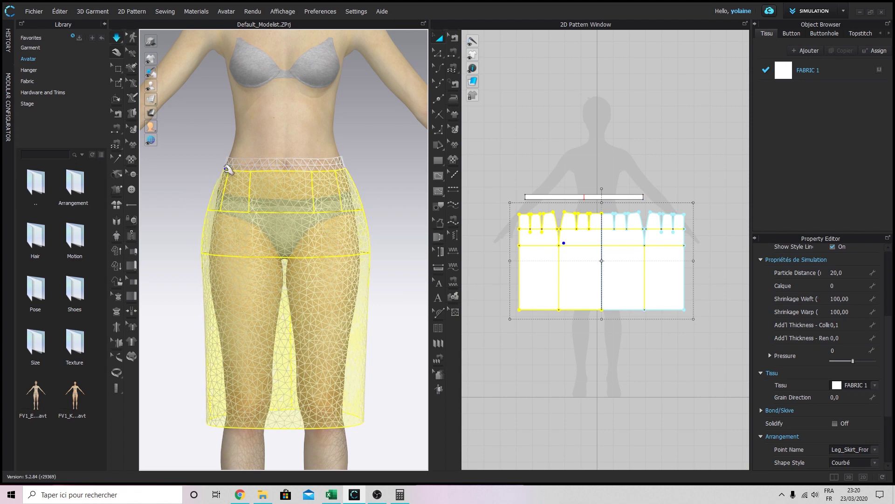
{"action": "left_click_drag", "start_coordinate": [226, 171], "coordinate": [226, 158]}
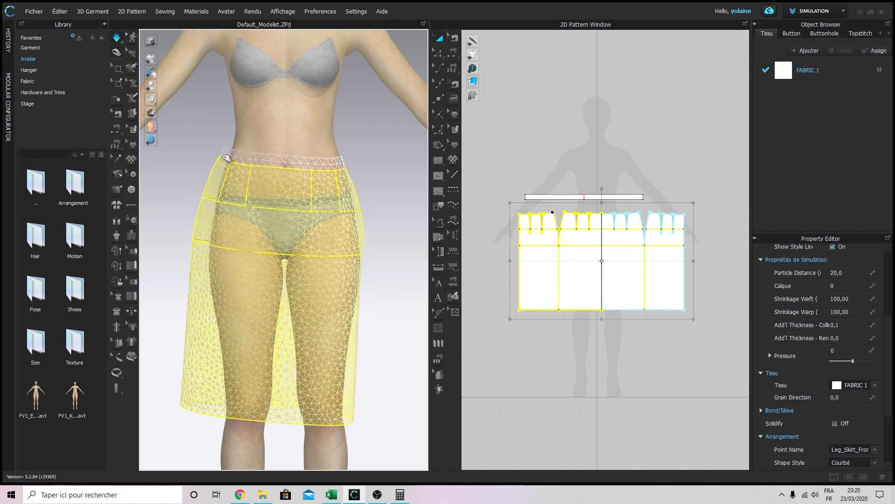
{"action": "left_click", "coordinate": [347, 171]}
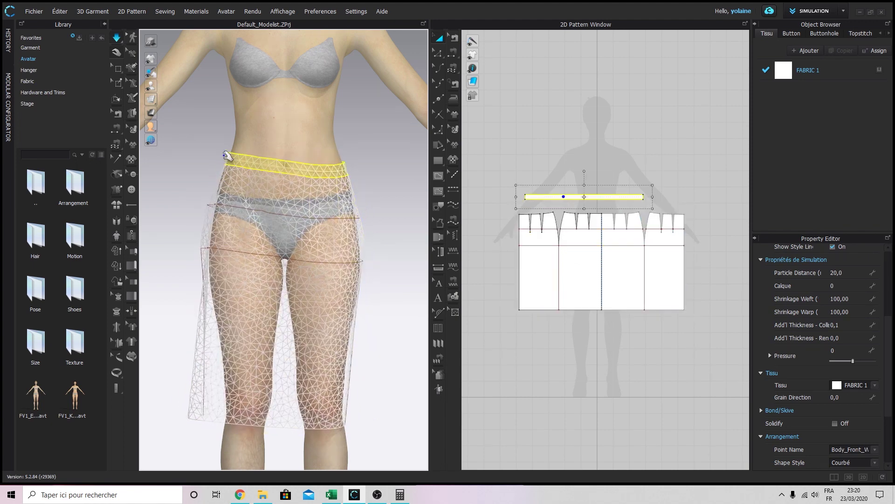
{"action": "left_click", "coordinate": [349, 177]}
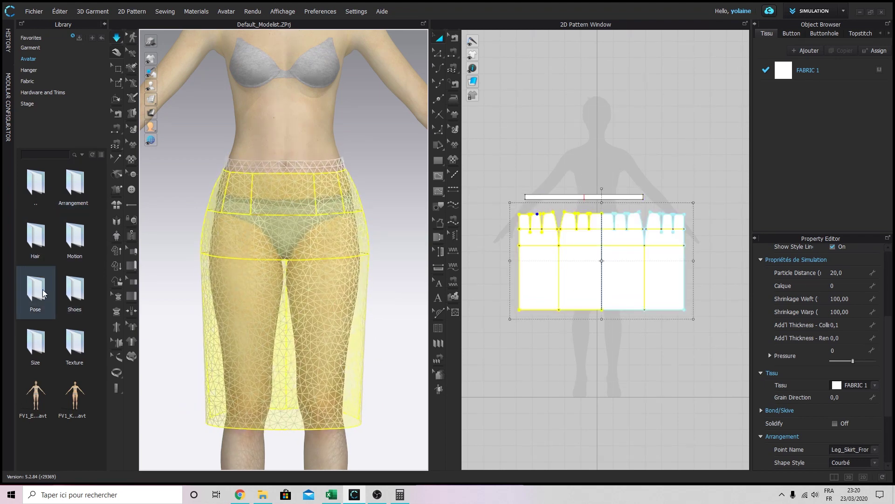
Apply the T.40.avs size file to the avatar from the avatar size library
{"action": "double_click", "coordinate": [28, 350]}
{"action": "double_click", "coordinate": [71, 189]}
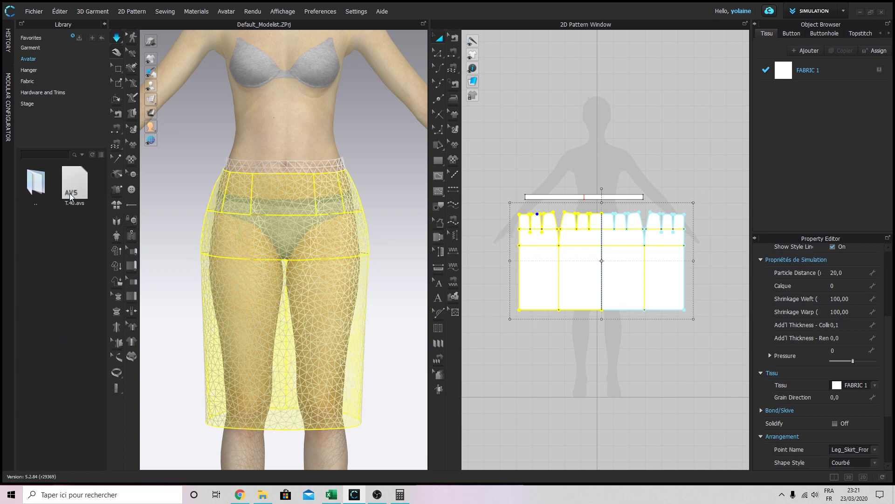
{"action": "double_click", "coordinate": [78, 196]}
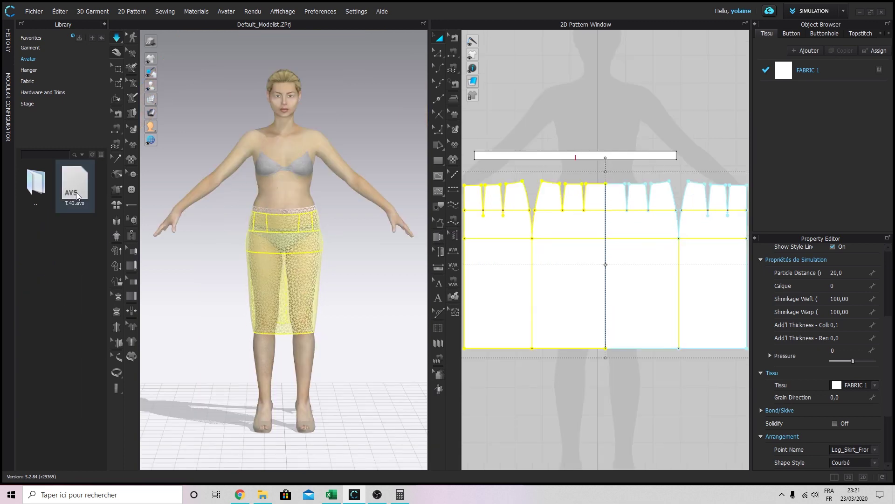
Pull the skirt and waistband up at both sides of the resized avatar's waist
{"action": "right_click_drag", "start_coordinate": [299, 239], "coordinate": [370, 264]}
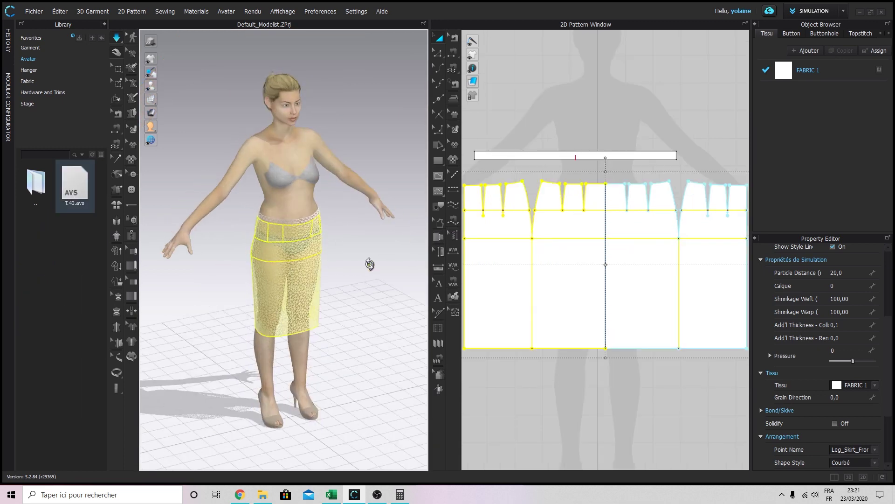
{"action": "left_click", "coordinate": [267, 208]}
{"action": "left_click", "coordinate": [269, 209]}
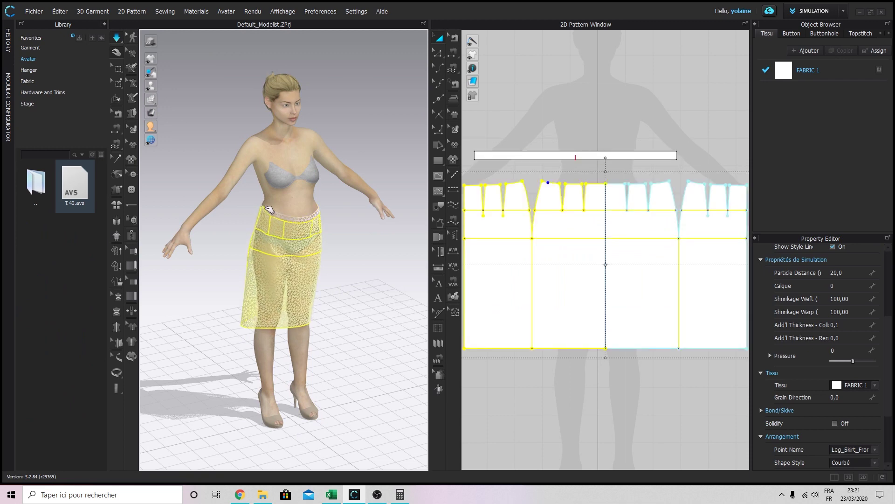
{"action": "left_click", "coordinate": [320, 213]}
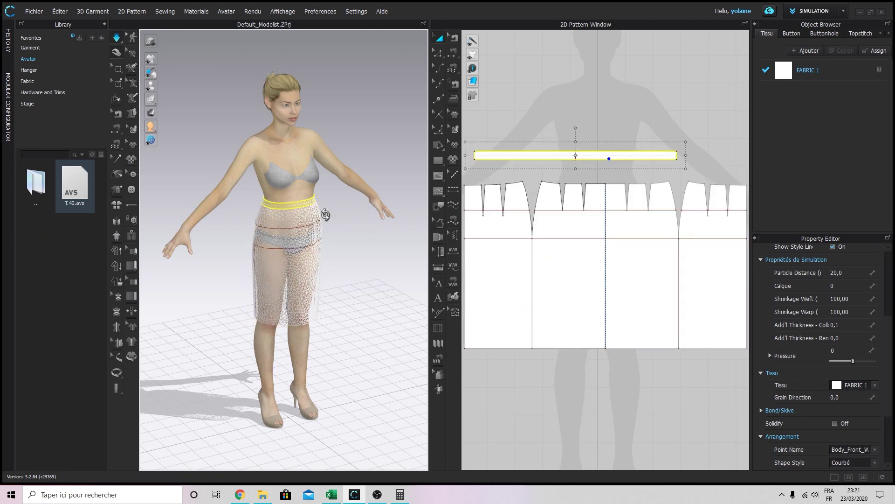
Tug the skirt near the hem and along the waistband seam to settle the mesh on the avatar
{"action": "scroll", "coordinate": [299, 205], "scroll_direction": "up", "scroll_amount": 10}
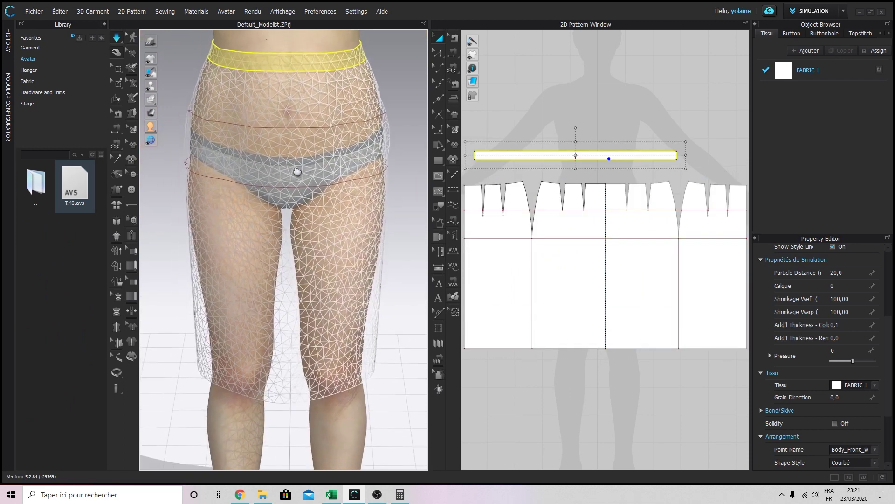
{"action": "left_click", "coordinate": [376, 236]}
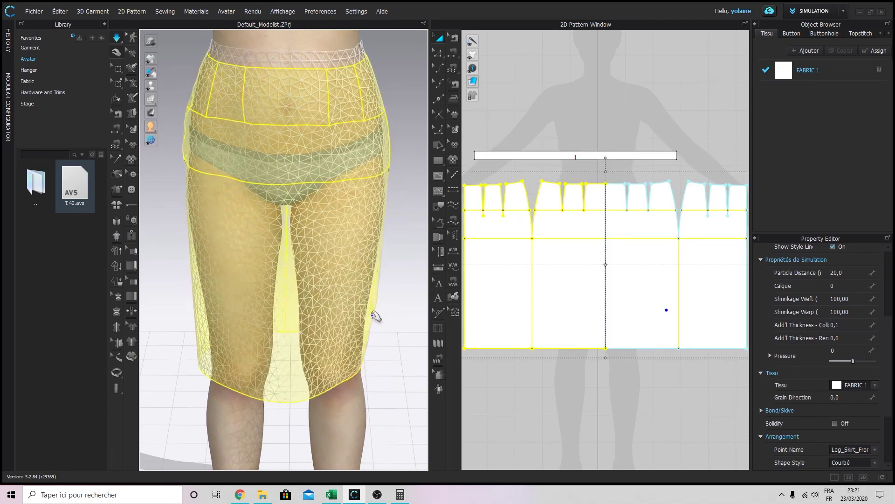
{"action": "left_click", "coordinate": [300, 60]}
{"action": "left_click", "coordinate": [343, 62]}
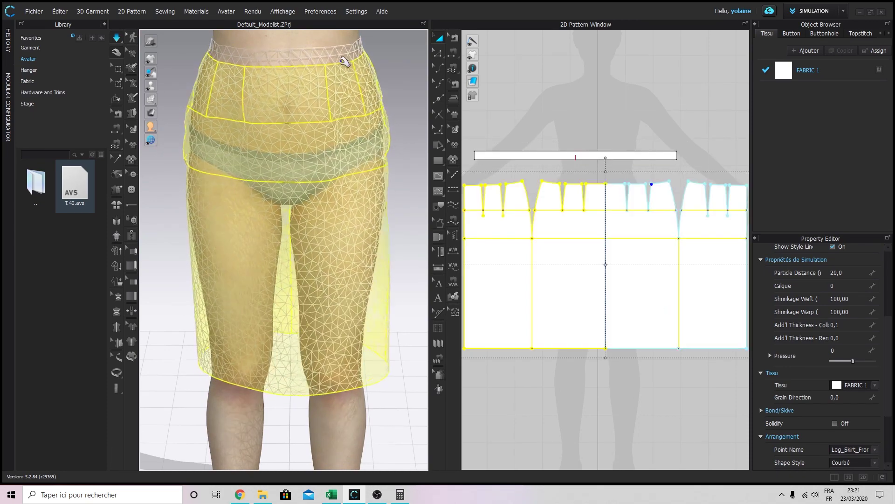
Check the simulated skirt's fit from the back and front, leaving the patterns deselected
{"action": "right_click_drag", "start_coordinate": [390, 250], "coordinate": [219, 230]}
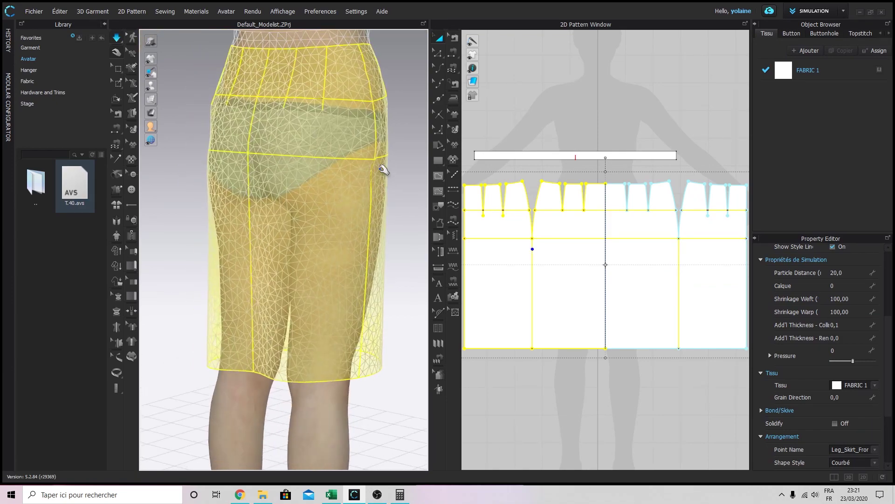
{"action": "right_click_drag", "start_coordinate": [392, 168], "coordinate": [314, 224]}
{"action": "left_click", "coordinate": [407, 176]}
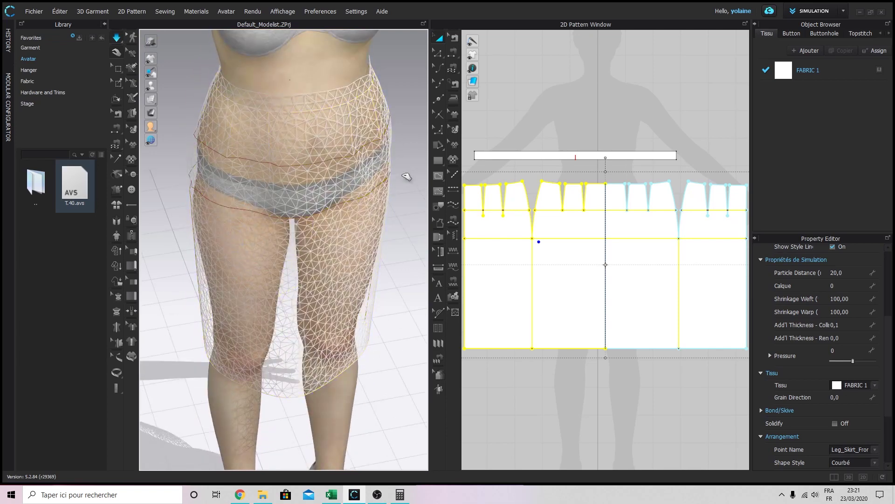
{"action": "right_click_drag", "start_coordinate": [324, 150], "coordinate": [321, 129]}
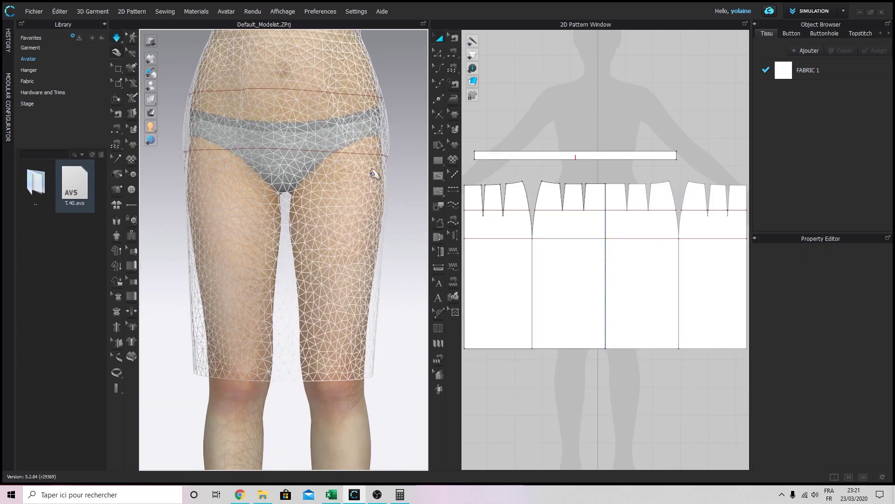
Open the skirt pattern's particle distance for editing and stop the simulation
{"action": "left_click", "coordinate": [321, 180]}
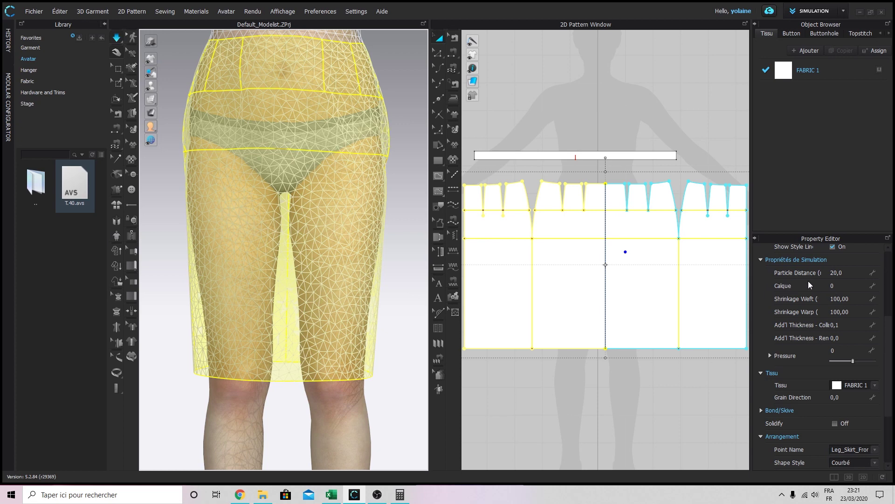
{"action": "left_click", "coordinate": [847, 273]}
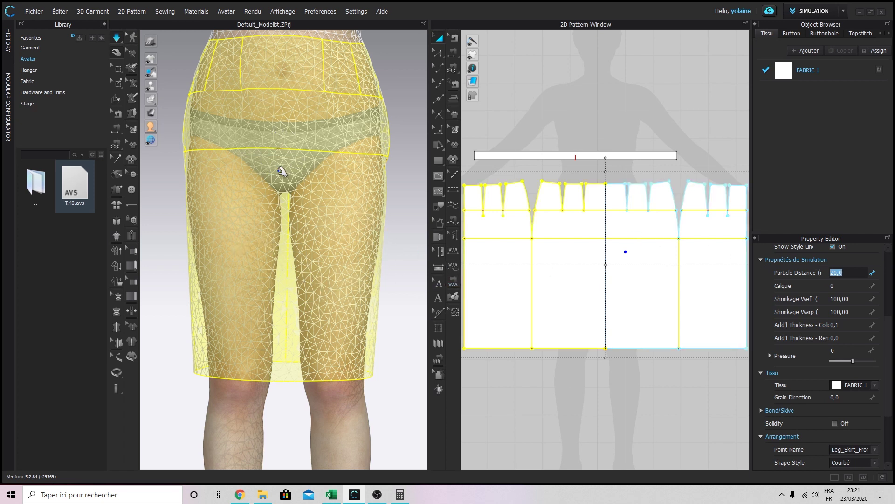
{"action": "scroll", "coordinate": [310, 275], "scroll_direction": "down", "scroll_amount": 2}
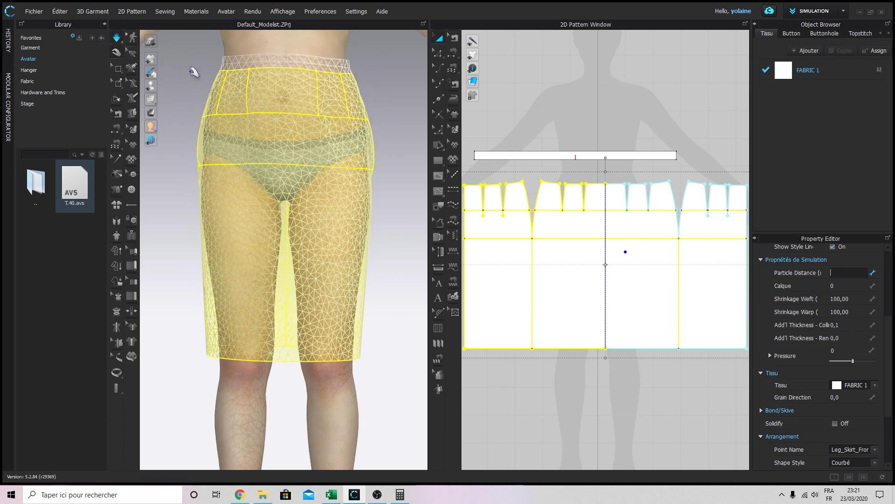
{"action": "left_click", "coordinate": [346, 158]}
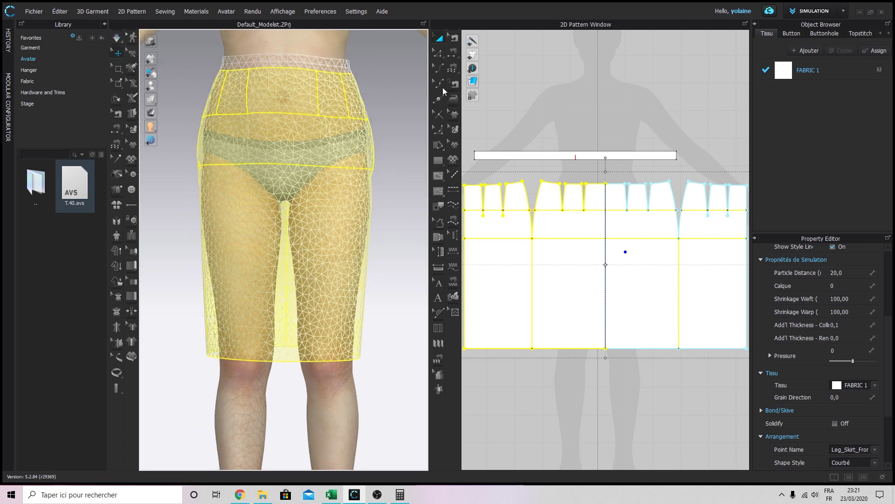
Set the waistband's particle distance to 5, compare its mesh with the skirt's, and restart the simulation
{"action": "left_click", "coordinate": [516, 156]}
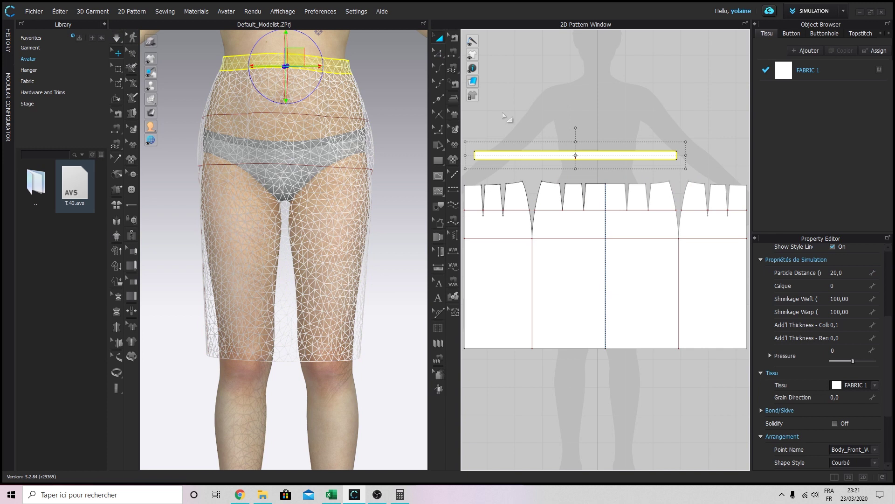
{"action": "left_click", "coordinate": [849, 274]}
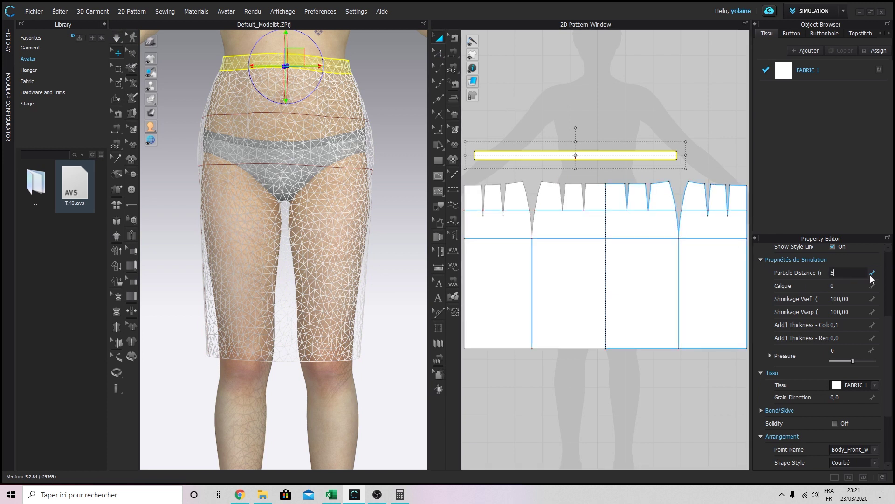
{"action": "type", "text": "5"}
{"action": "left_click", "coordinate": [274, 72]}
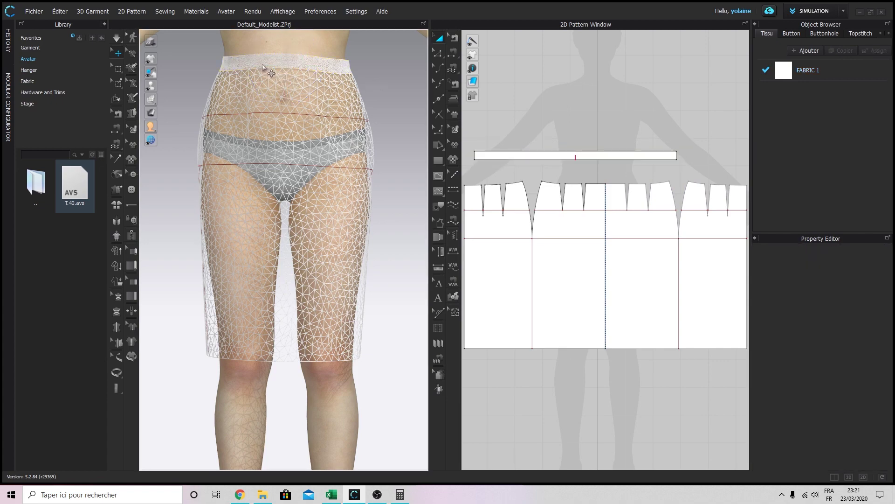
{"action": "scroll", "coordinate": [271, 74], "scroll_direction": "up", "scroll_amount": 6}
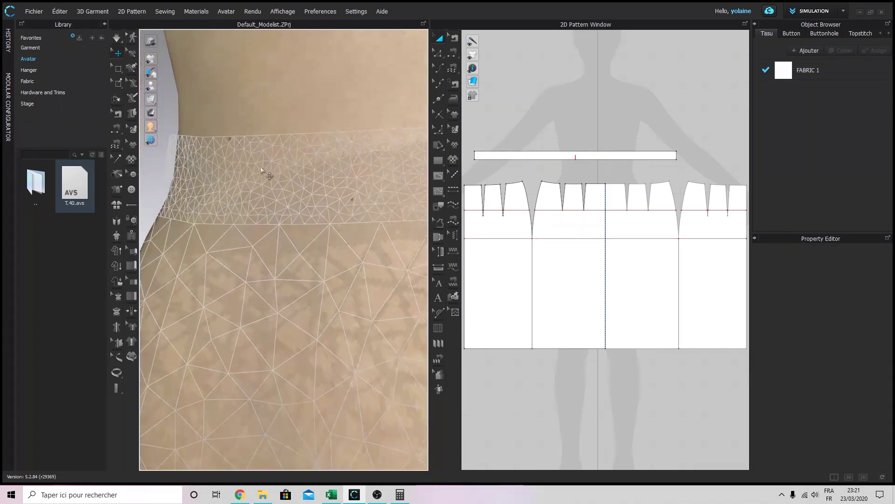
{"action": "scroll", "coordinate": [363, 267], "scroll_direction": "down", "scroll_amount": 5}
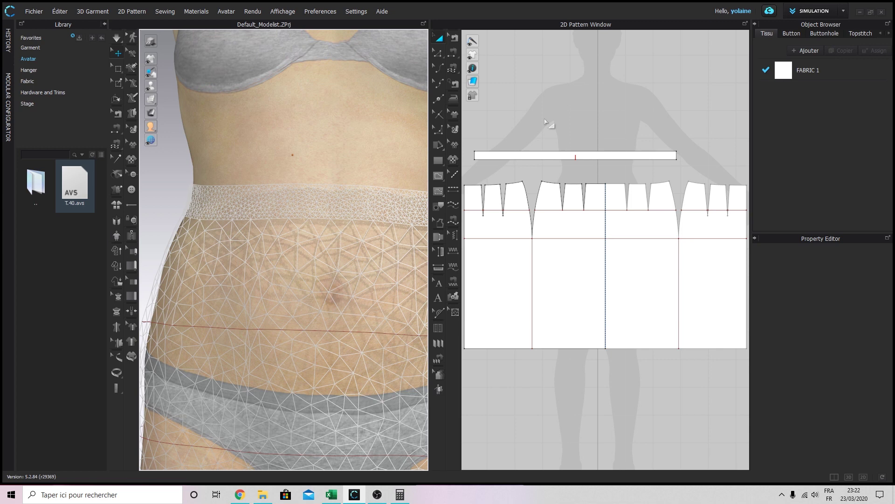
{"action": "left_click", "coordinate": [116, 39]}
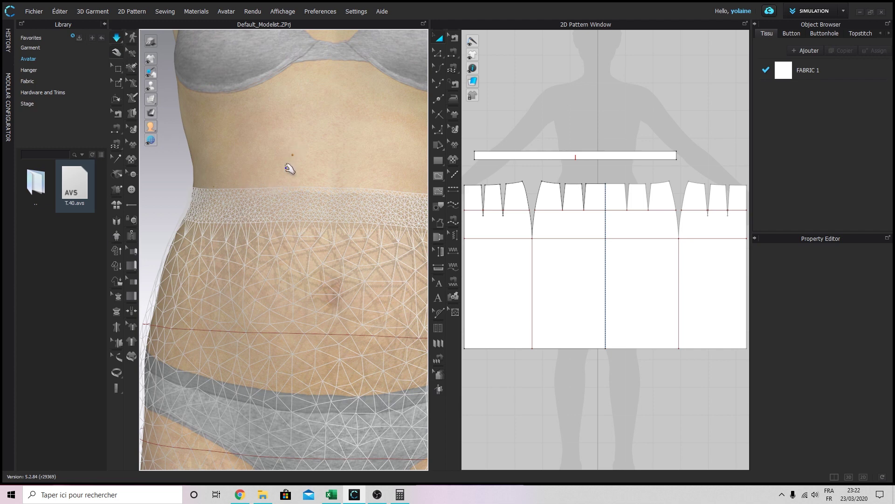
{"action": "scroll", "coordinate": [394, 343], "scroll_direction": "down", "scroll_amount": 6}
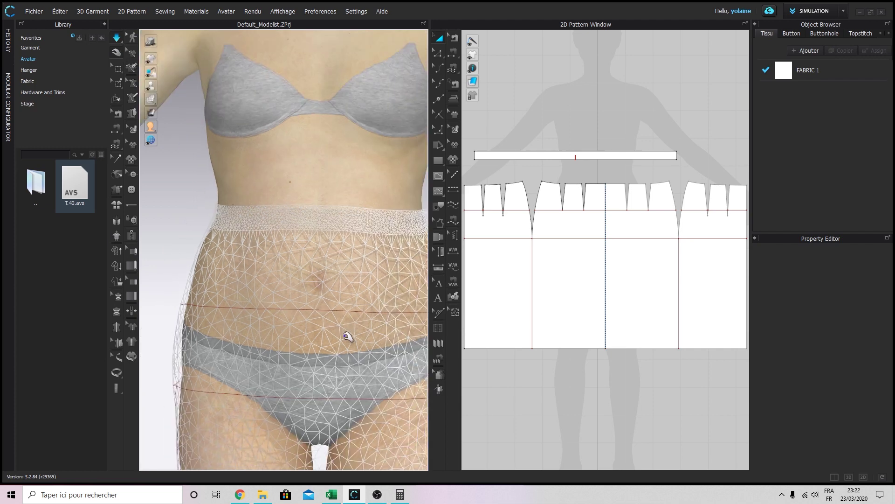
Change the garment display from the mesh view to the opaque fabric surface
{"action": "left_click", "coordinate": [151, 98]}
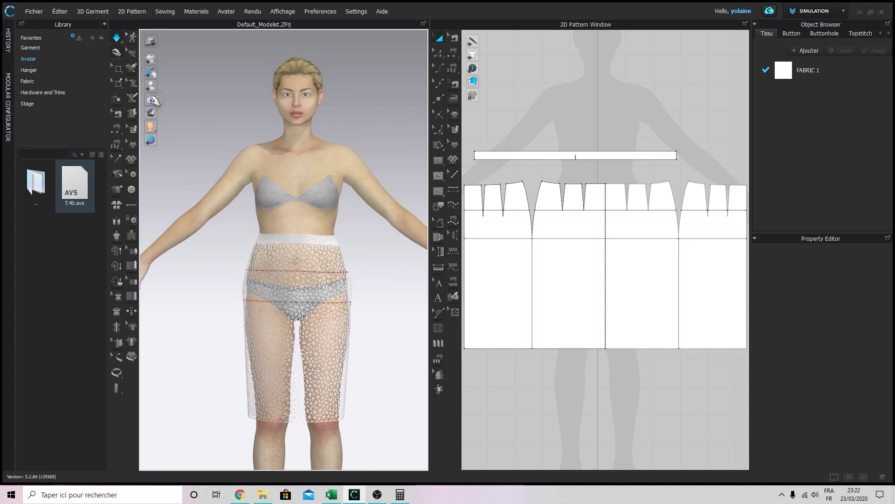
{"action": "left_click", "coordinate": [169, 99]}
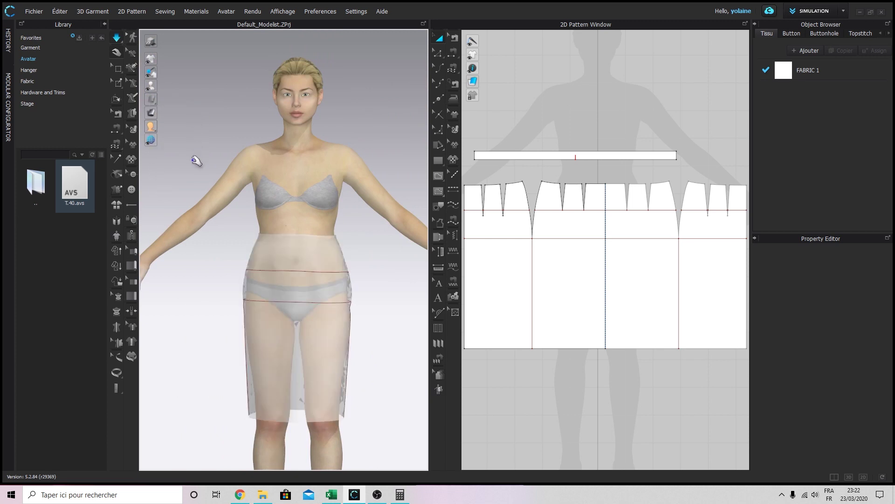
{"action": "mouse_move", "coordinate": [151, 99]}
{"action": "left_click", "coordinate": [177, 99]}
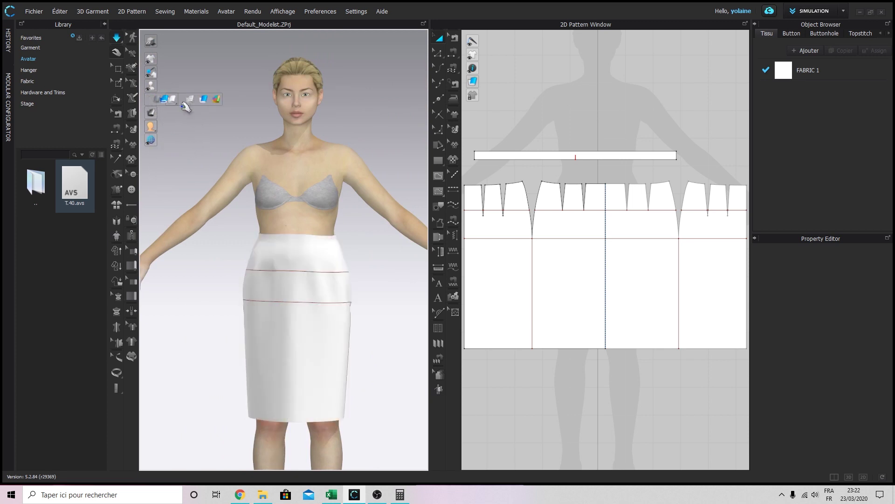
Examine the simulated skirt on the avatar from the back and front, including the waist area up close
{"action": "right_click_drag", "start_coordinate": [350, 286], "coordinate": [153, 283]}
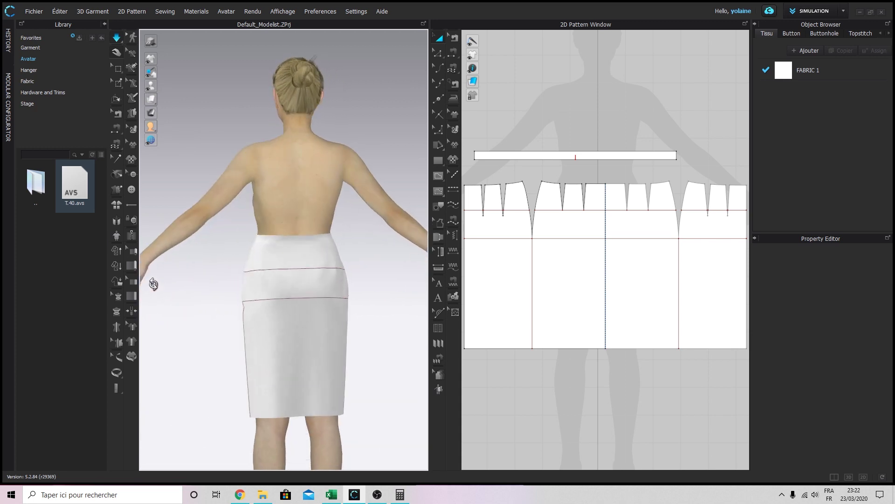
{"action": "left_click", "coordinate": [274, 322]}
{"action": "right_click_drag", "start_coordinate": [304, 396], "coordinate": [339, 419]}
{"action": "left_click", "coordinate": [373, 356]}
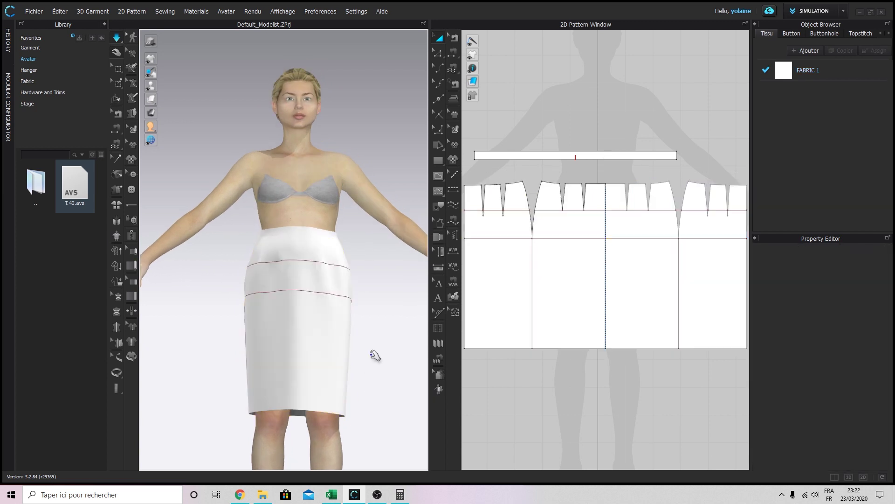
{"action": "middle_click_drag", "start_coordinate": [326, 278], "coordinate": [322, 238]}
{"action": "scroll", "coordinate": [308, 238], "scroll_direction": "down", "scroll_amount": 3}
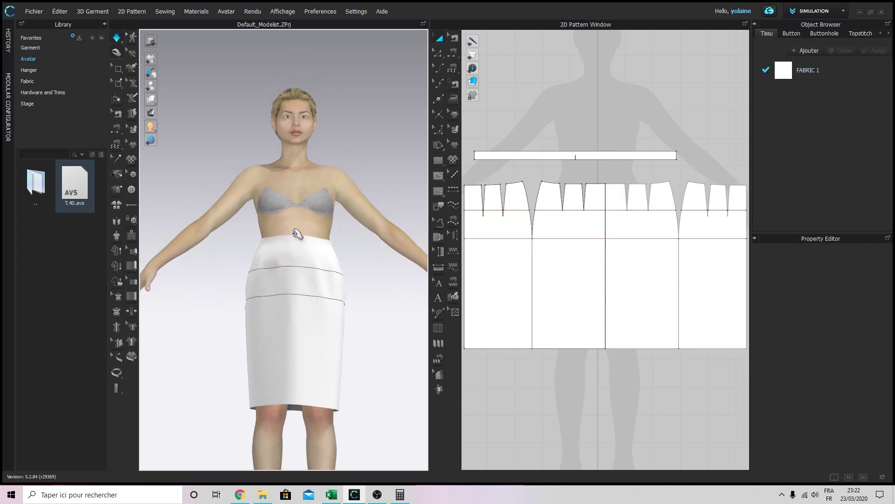
{"action": "scroll", "coordinate": [289, 261], "scroll_direction": "up", "scroll_amount": 8}
{"action": "key", "text": "2"}
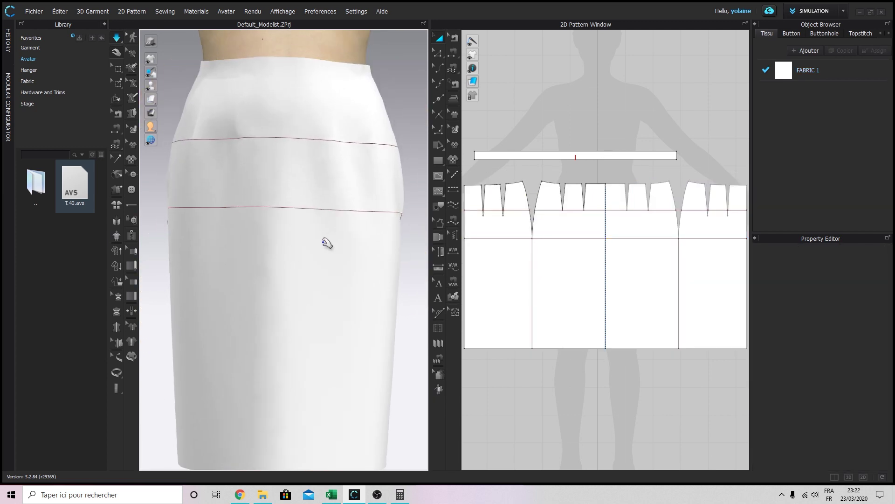
{"action": "left_click", "coordinate": [576, 186]}
{"action": "left_click", "coordinate": [620, 135]}
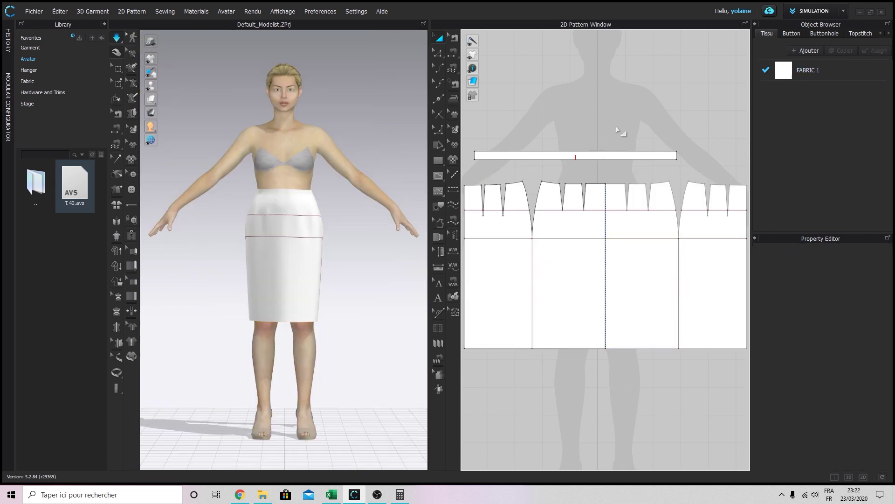
Show only the pattern layout and apply Cut & Sew to the skirt's side line between the front and back panels
{"action": "scroll", "coordinate": [620, 375], "scroll_direction": "down", "scroll_amount": 2}
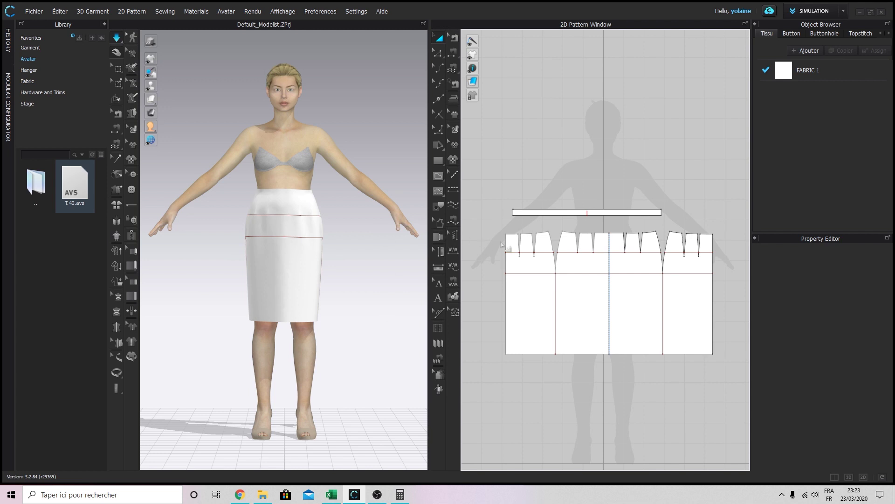
{"action": "scroll", "coordinate": [614, 342], "scroll_direction": "up", "scroll_amount": 5}
{"action": "scroll", "coordinate": [573, 346], "scroll_direction": "down", "scroll_amount": 4}
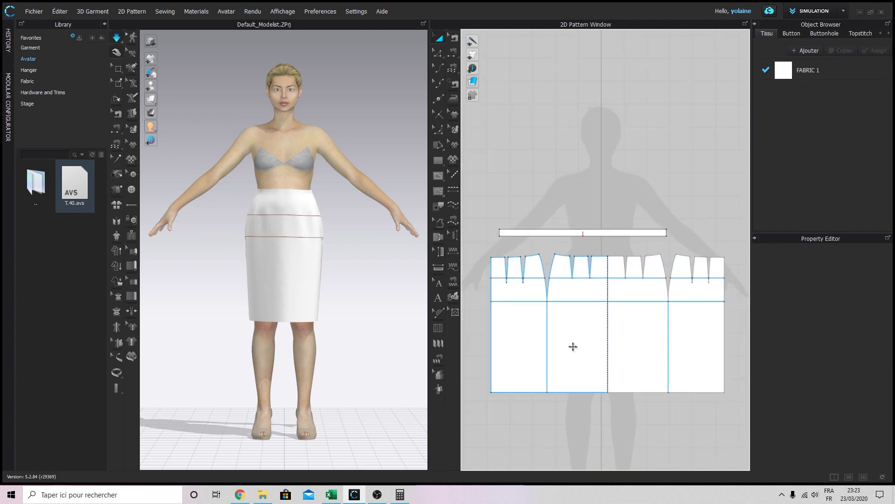
{"action": "left_click", "coordinate": [864, 476]}
{"action": "scroll", "coordinate": [485, 363], "scroll_direction": "down", "scroll_amount": 4}
{"action": "middle_click_drag", "start_coordinate": [462, 336], "coordinate": [374, 175]}
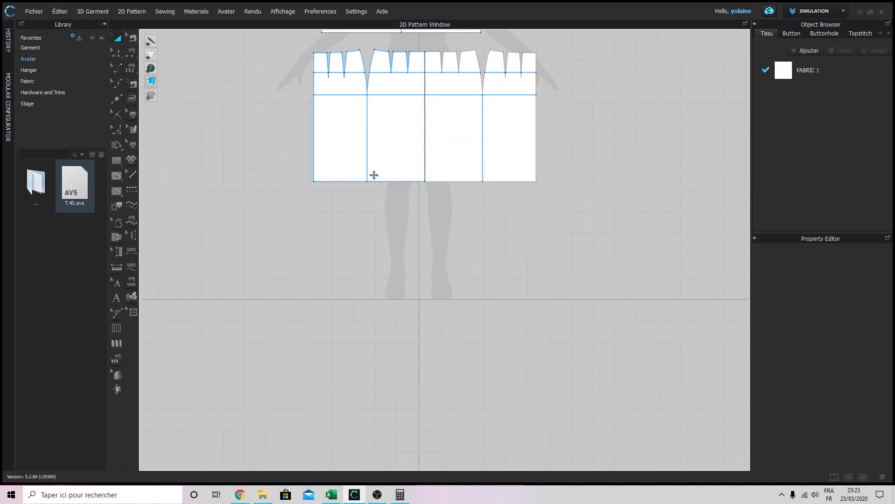
{"action": "key", "text": "z"}
{"action": "scroll", "coordinate": [389, 175], "scroll_direction": "up", "scroll_amount": 5}
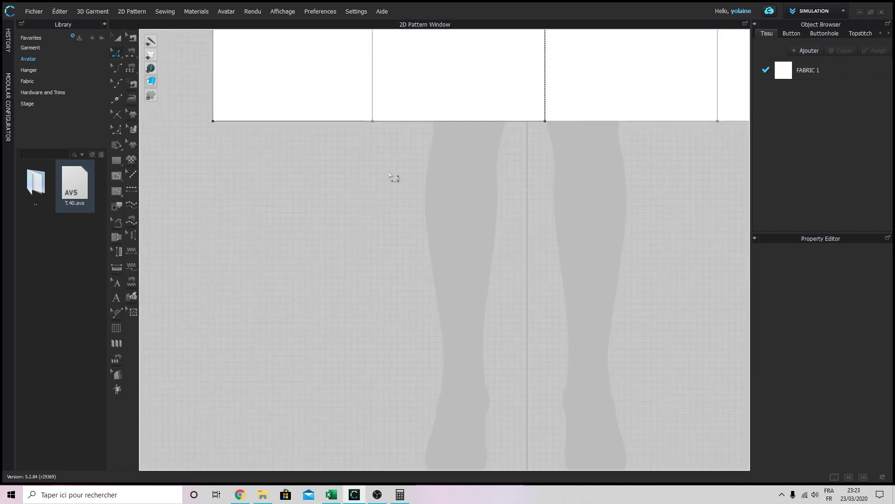
{"action": "scroll", "coordinate": [484, 434], "scroll_direction": "down", "scroll_amount": 5}
{"action": "right_click", "coordinate": [467, 299]}
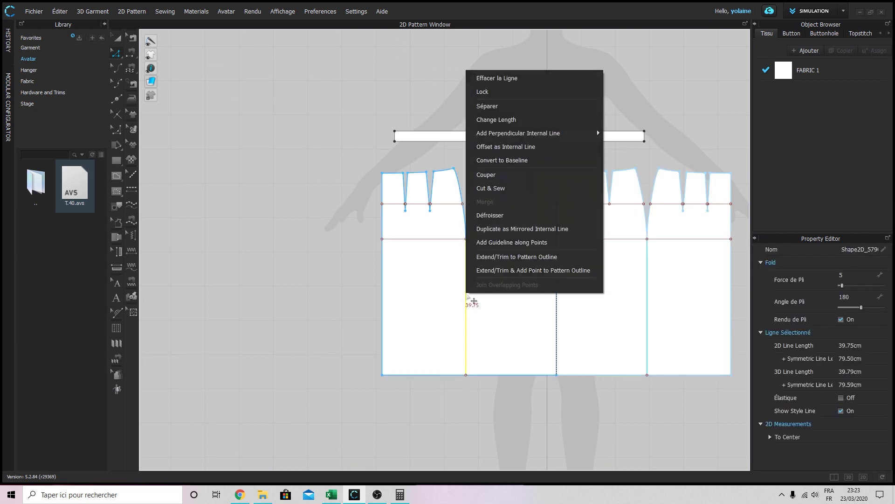
{"action": "left_click", "coordinate": [501, 191]}
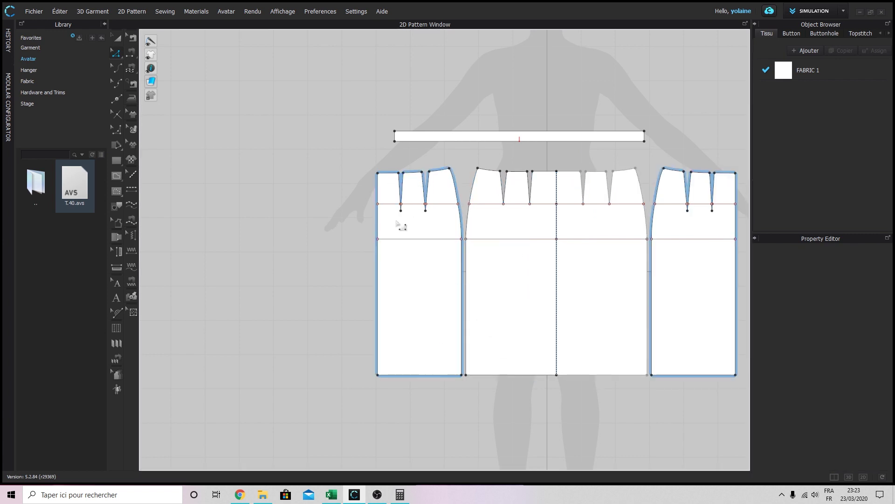
Show only the 3D garment, simulate the cut skirt, and inspect its side and hem
{"action": "left_click", "coordinate": [852, 475]}
{"action": "right_click_drag", "start_coordinate": [604, 376], "coordinate": [425, 268]}
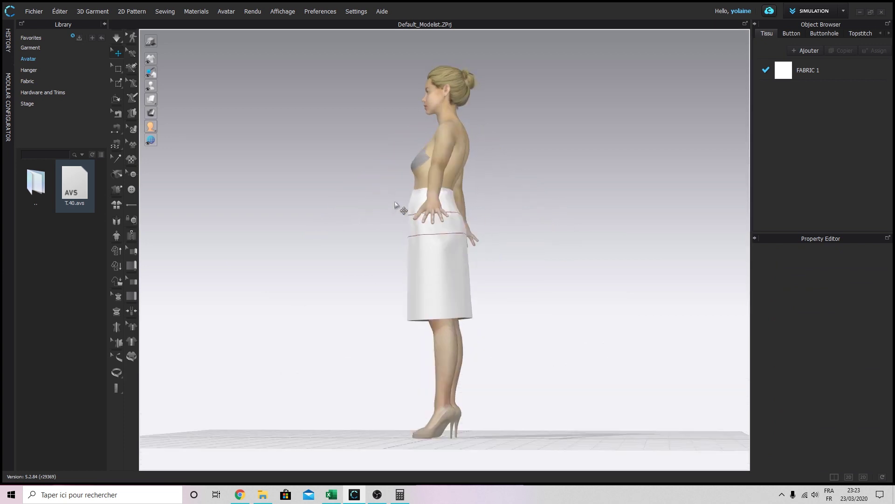
{"action": "left_click", "coordinate": [118, 39]}
{"action": "scroll", "coordinate": [428, 310], "scroll_direction": "up", "scroll_amount": 10}
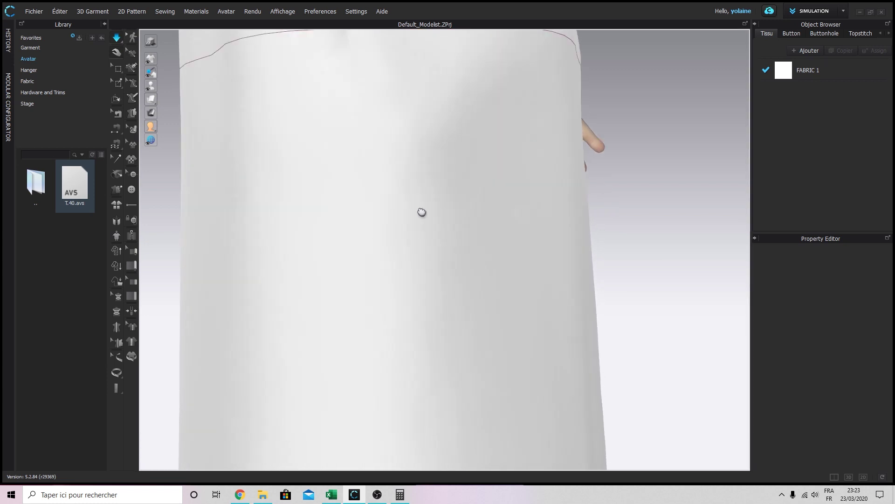
{"action": "middle_click_drag", "start_coordinate": [422, 212], "coordinate": [422, 177]}
{"action": "mouse_move", "coordinate": [418, 295]}
{"action": "middle_mouse_down"}
{"action": "mouse_move", "coordinate": [406, 198]}
{"action": "mouse_move", "coordinate": [420, 311]}
{"action": "middle_mouse_up"}
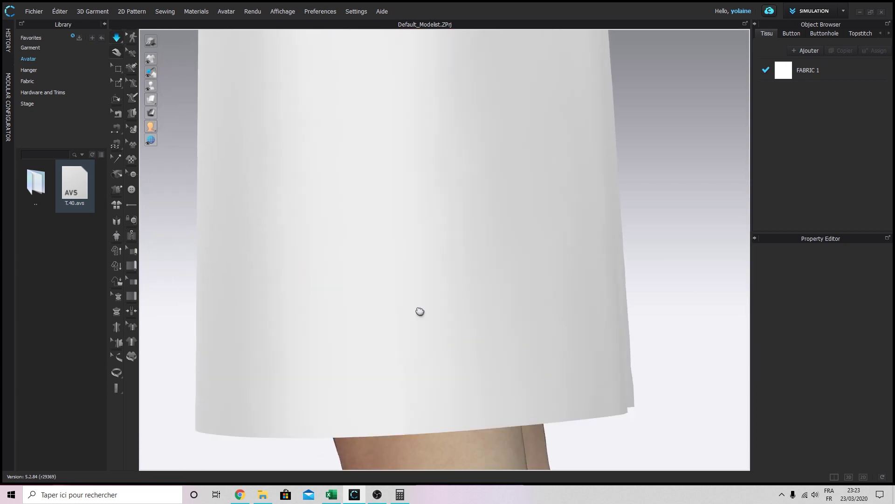
{"action": "scroll", "coordinate": [420, 311], "scroll_direction": "down", "scroll_amount": 10}
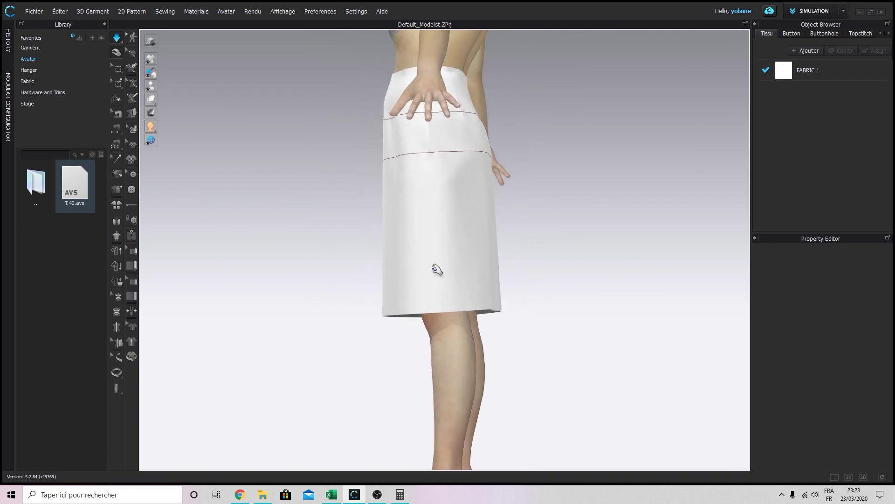
Lay the pieces out flat beside the avatar, try moving a back panel, and restore the wrapped arrangement around the body
{"action": "left_click", "coordinate": [116, 205]}
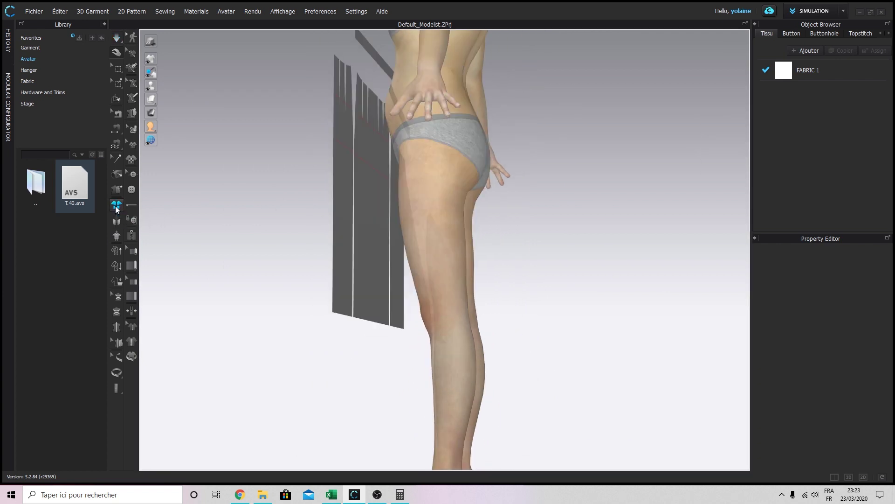
{"action": "left_click_drag", "start_coordinate": [307, 172], "coordinate": [362, 251]}
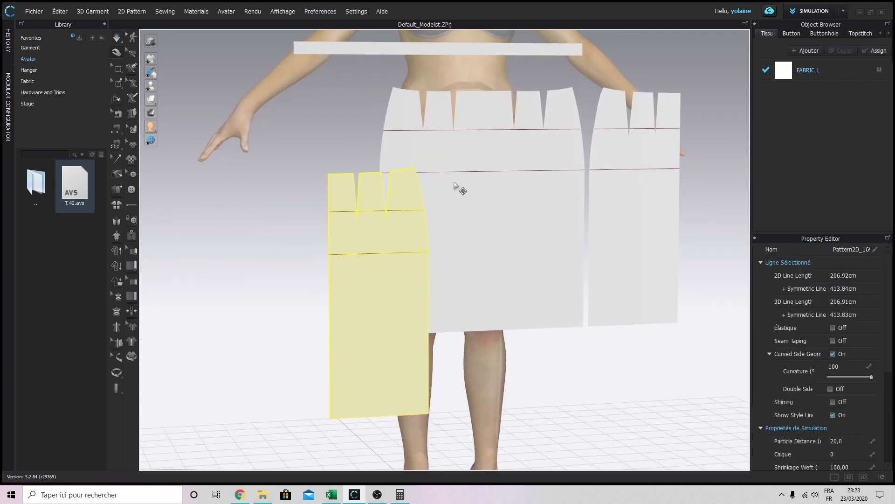
{"action": "key", "text": "ctrl+z"}
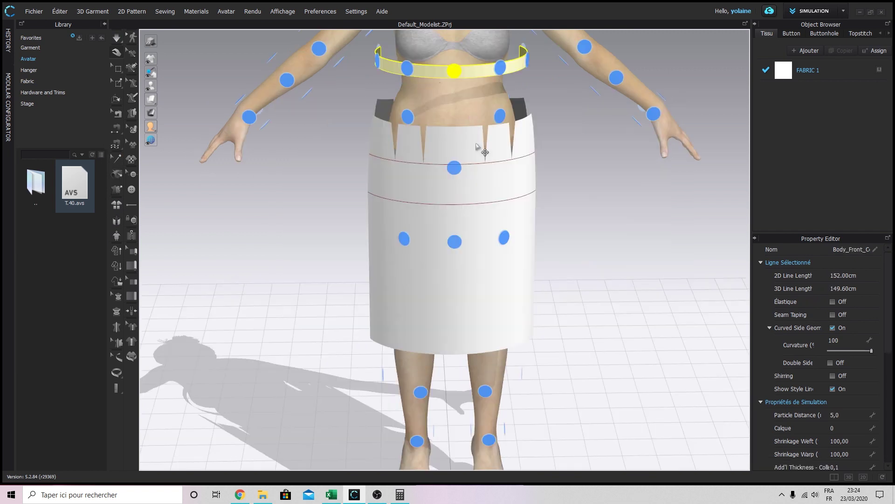
Try to simulate the wrapped skirt and pull its waistband up to the avatar's waist
{"action": "right_click", "coordinate": [513, 233]}
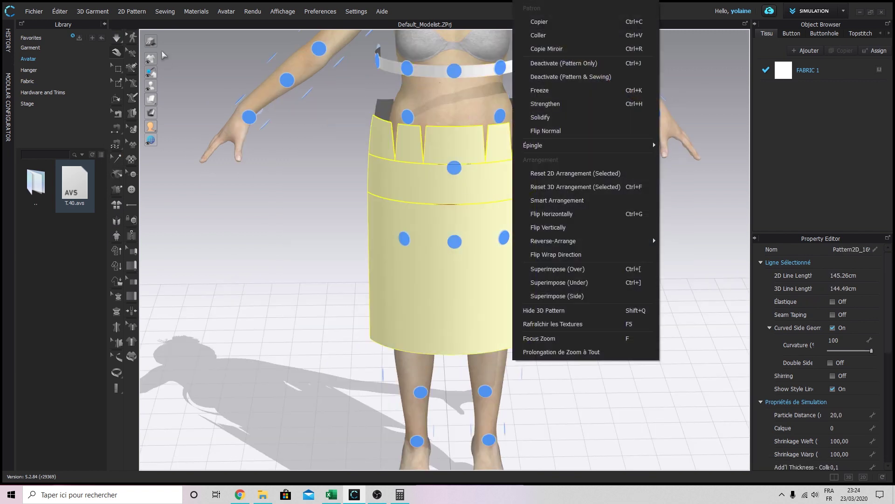
{"action": "left_click", "coordinate": [122, 42]}
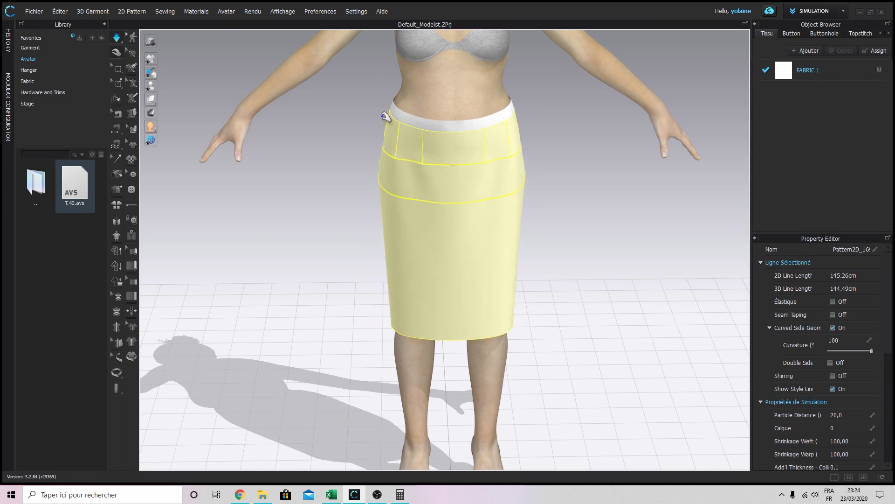
{"action": "left_click", "coordinate": [512, 99]}
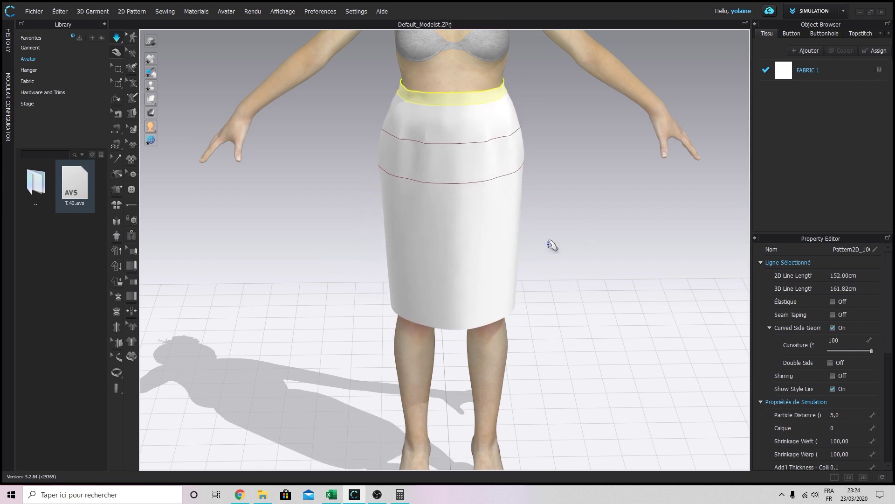
{"action": "key", "text": "ctrl+z"}
{"action": "key", "text": "ctrl+z"}
Simulate the separated skirt panels and pull the waistband up at both sides to sit at the avatar's waist
{"action": "right_click_drag", "start_coordinate": [541, 166], "coordinate": [509, 159]}
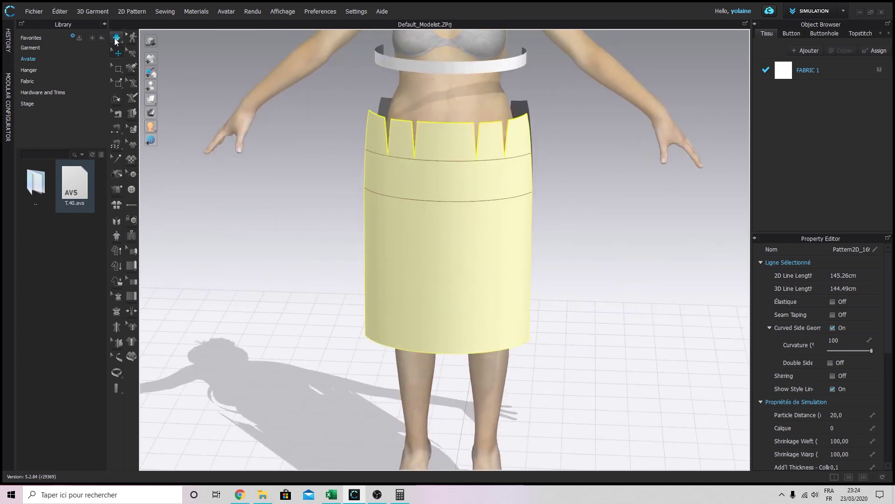
{"action": "left_click", "coordinate": [116, 39]}
{"action": "right_click_drag", "start_coordinate": [541, 197], "coordinate": [232, 218]}
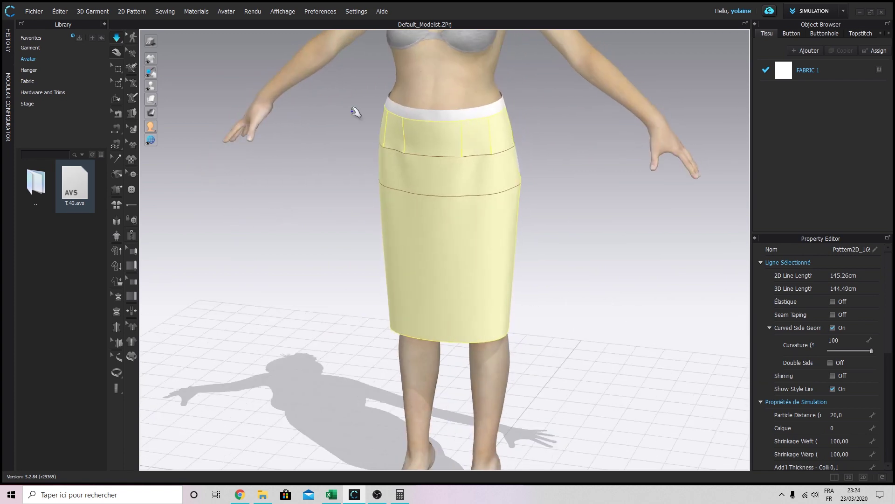
{"action": "left_click", "coordinate": [388, 102]}
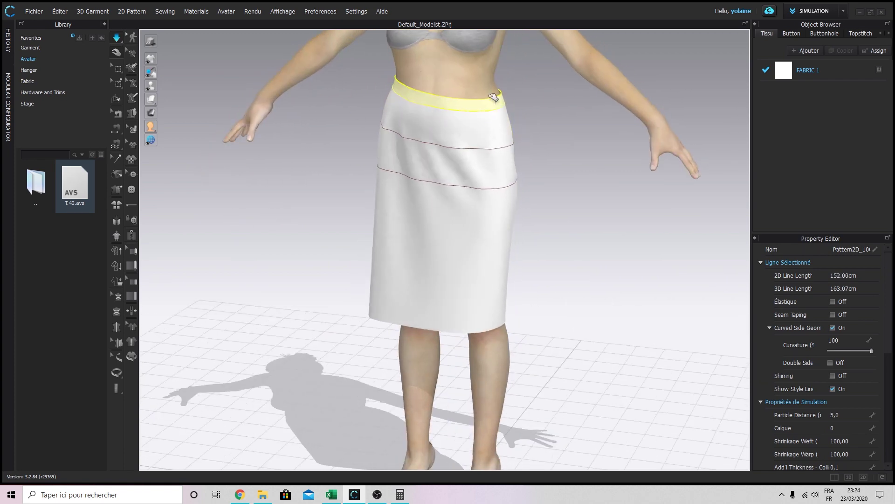
{"action": "right_click_drag", "start_coordinate": [512, 256], "coordinate": [530, 270]}
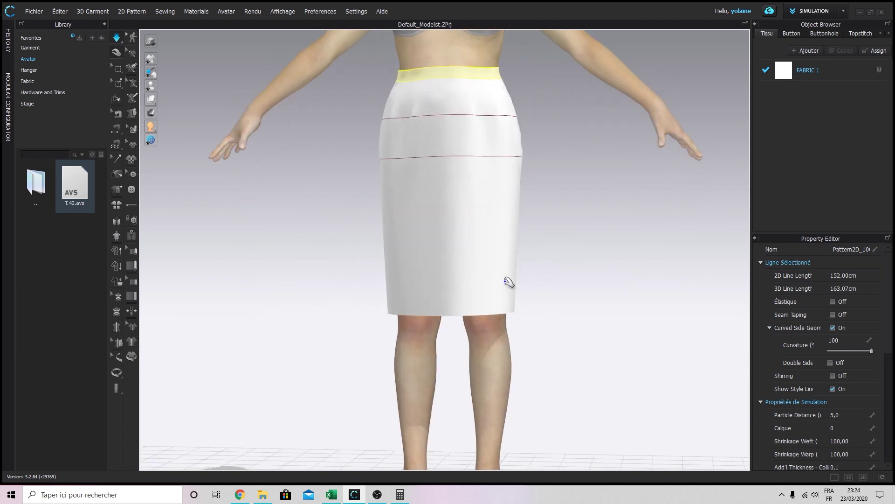
{"action": "scroll", "coordinate": [509, 282], "scroll_direction": "down", "scroll_amount": 3}
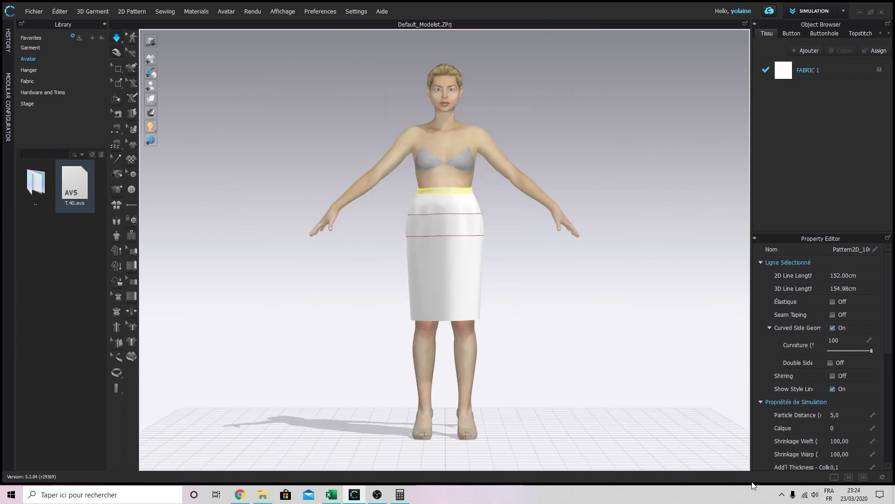
Show only the pattern layout, with the split skirt panels centred in view, and deselect the waistband
{"action": "left_click", "coordinate": [865, 477]}
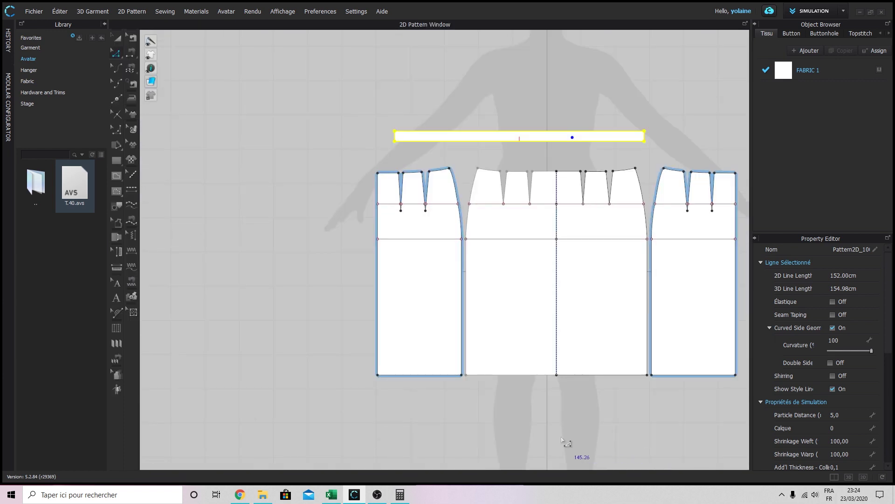
{"action": "right_click_drag", "start_coordinate": [503, 395], "coordinate": [467, 401]}
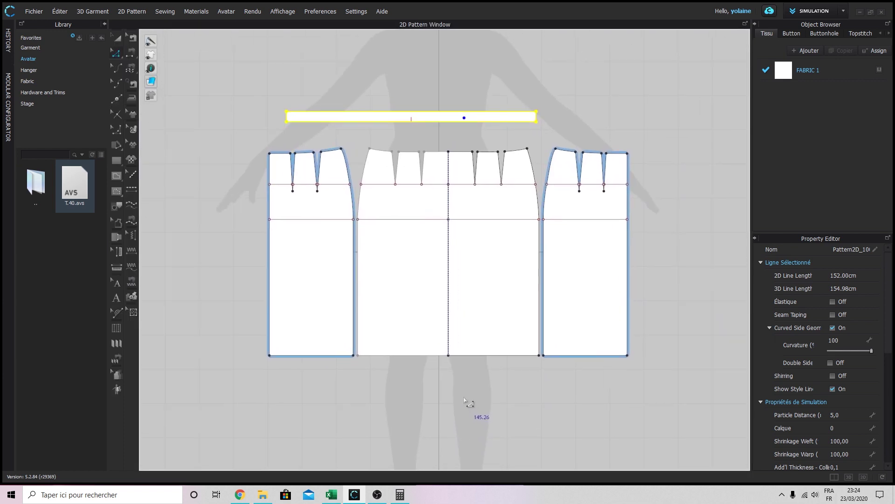
{"action": "left_click", "coordinate": [255, 126]}
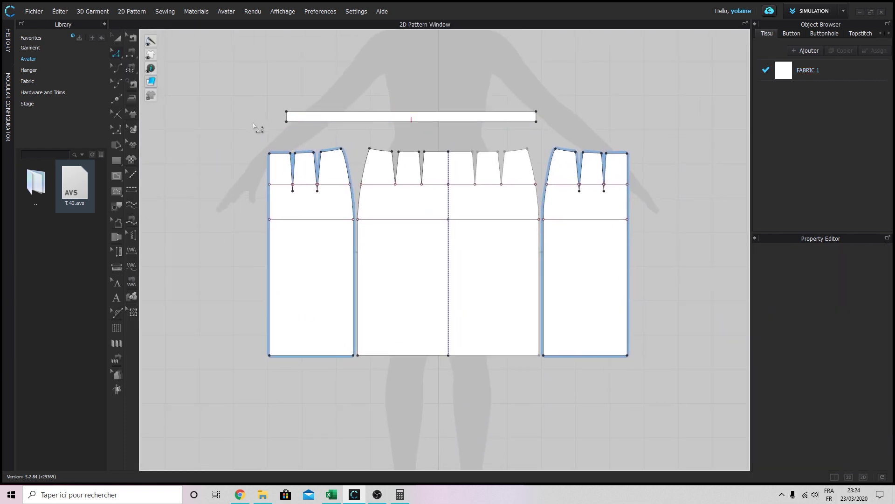